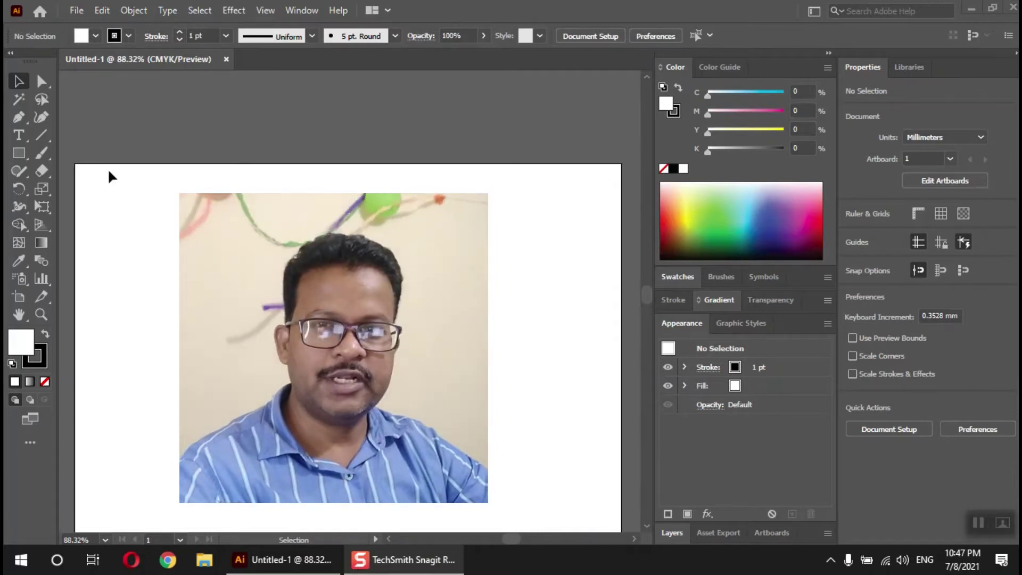
Collapse the colour/appearance panels and expand the Pen tool group with its anchor point tools.
click(829, 53)
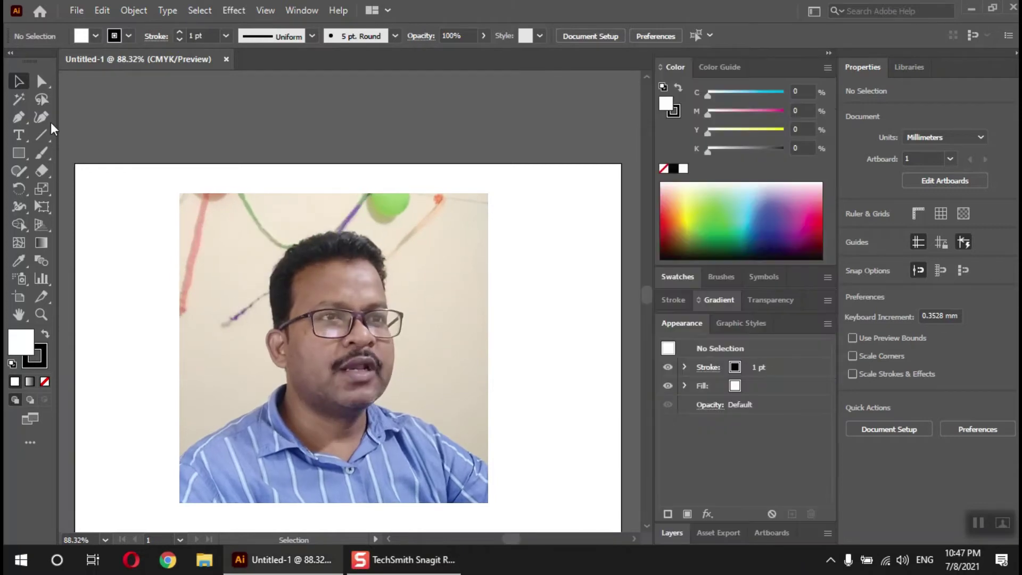
click(21, 118)
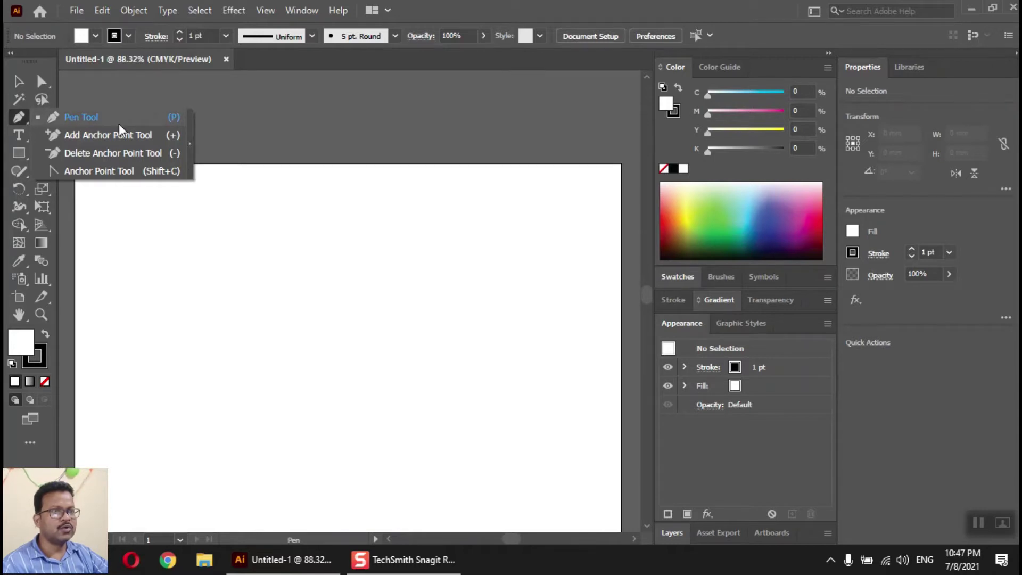
Float the pen tools panel above the canvas and zoom the artboard to 148.53%.
click(190, 152)
mouse_move(101, 126)
mouse_down()
mouse_move(435, 100)
mouse_move(138, 89)
mouse_up()
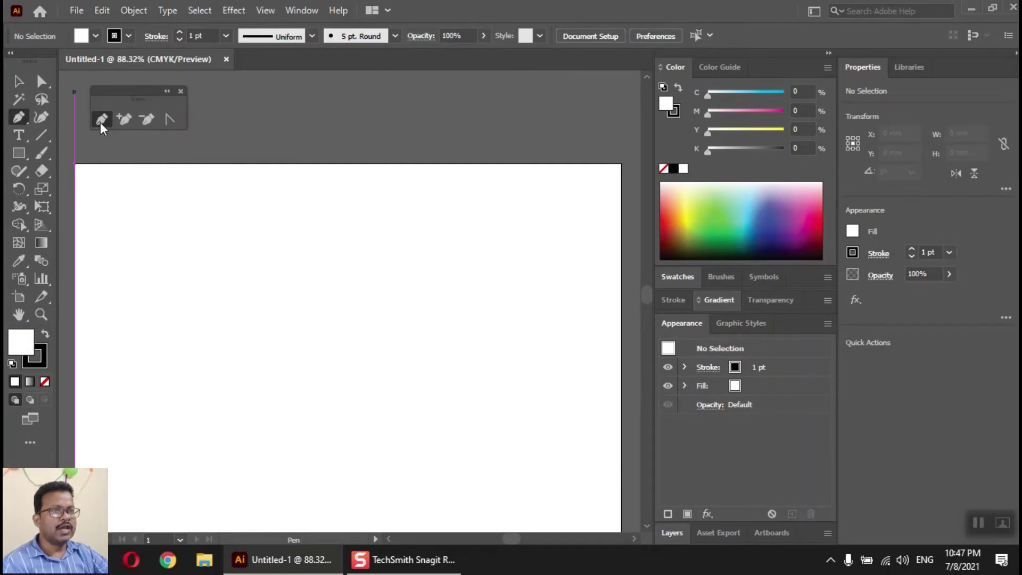
drag(165, 256, 221, 256)
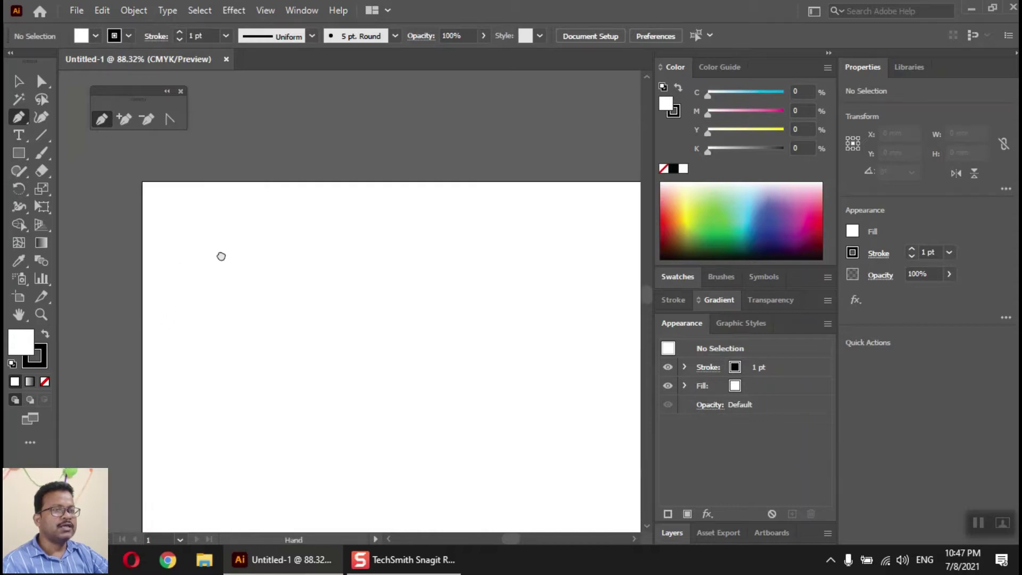
drag(245, 312, 358, 201)
drag(243, 244, 269, 216)
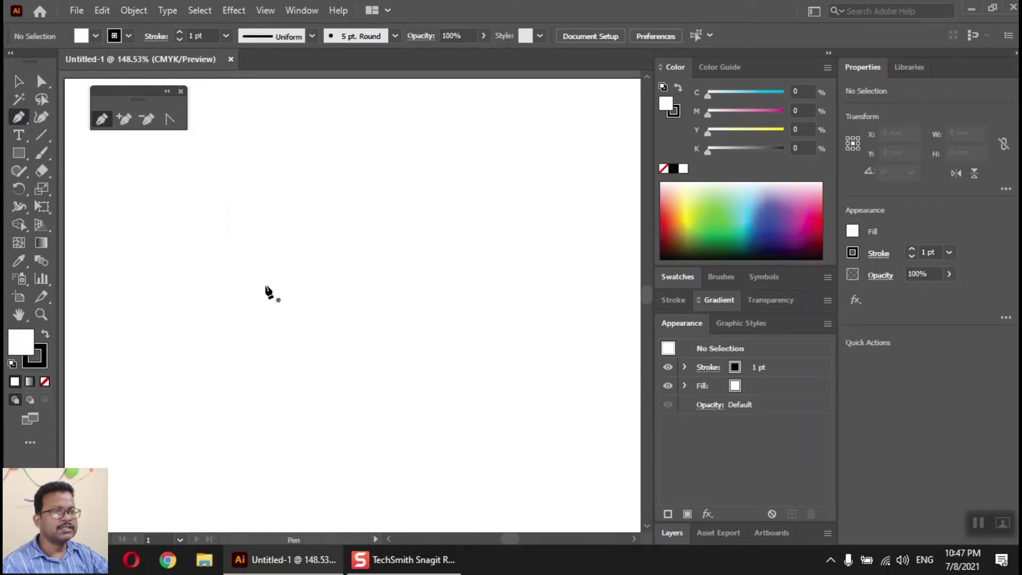
Draw a closed teardrop shape with curved Pen anchors.
click(287, 191)
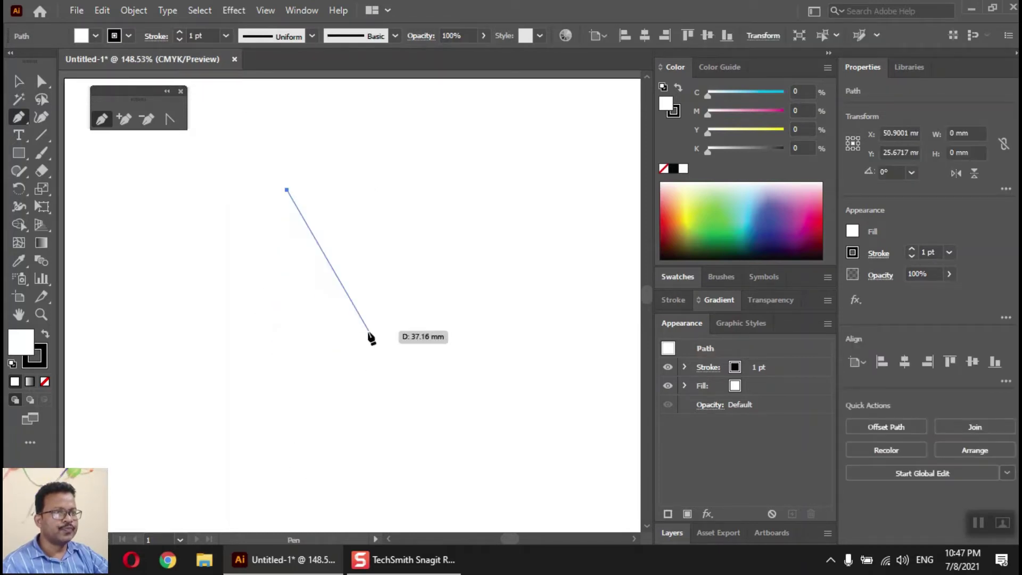
drag(366, 350, 368, 417)
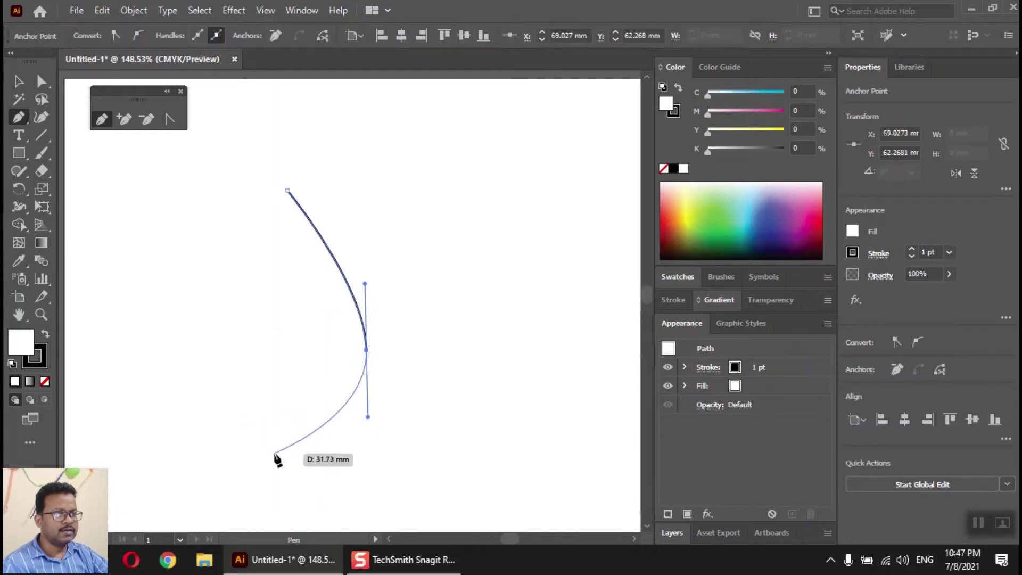
drag(287, 454, 245, 455)
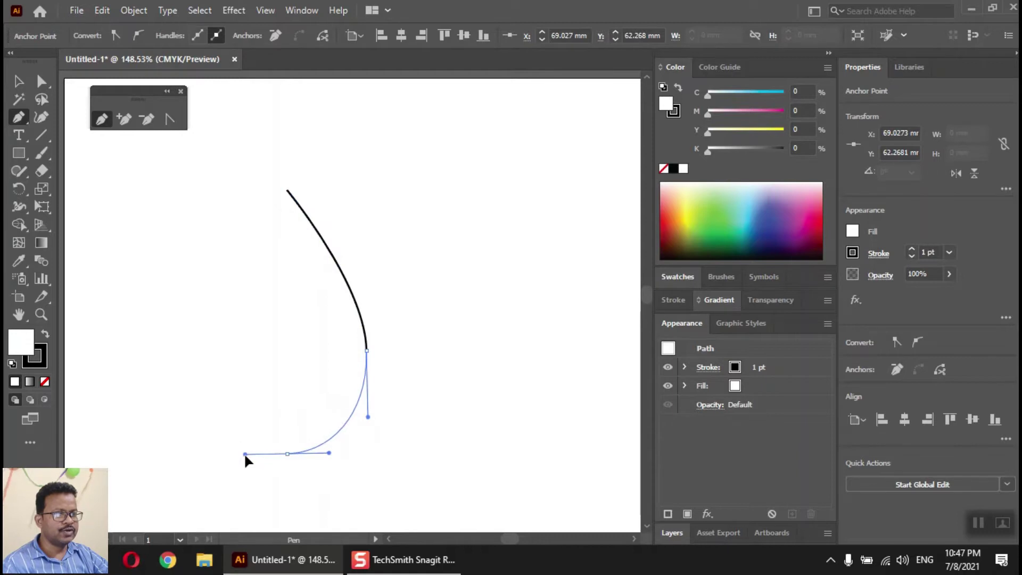
drag(204, 352, 209, 293)
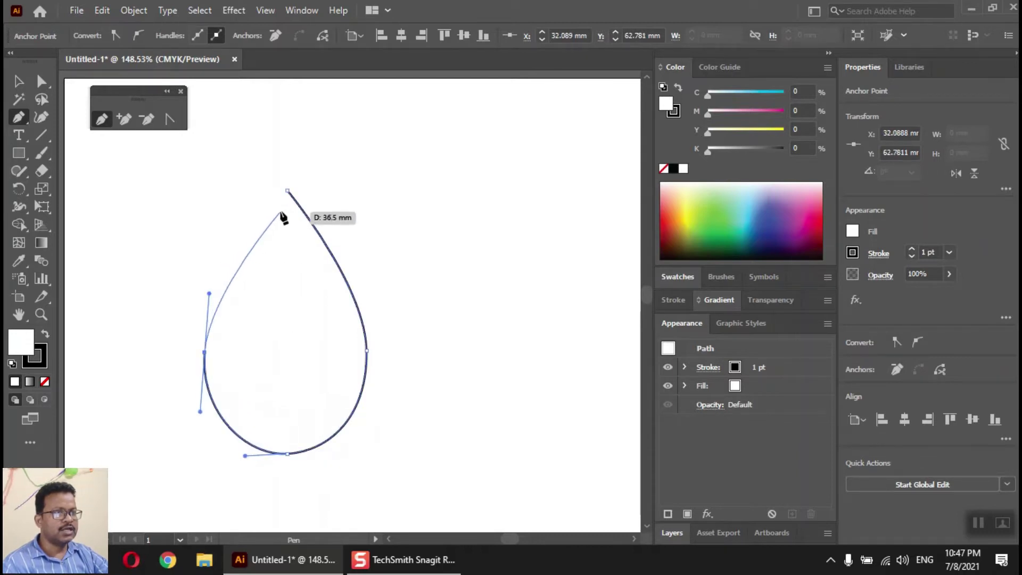
click(287, 191)
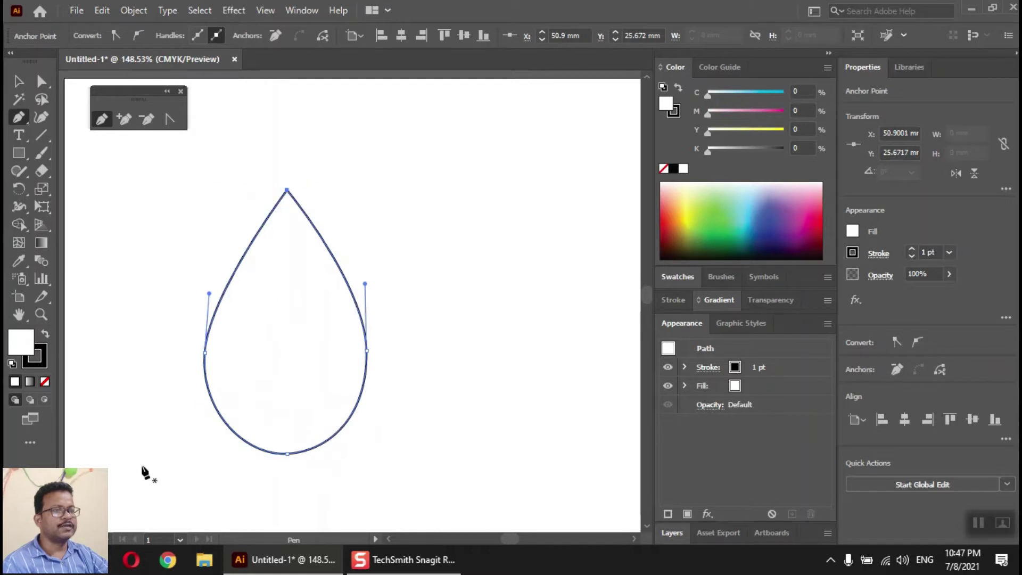
Start a second curved path to the right, extending it downward.
drag(432, 365, 239, 360)
drag(354, 180, 308, 224)
drag(275, 272, 272, 338)
drag(233, 416, 184, 435)
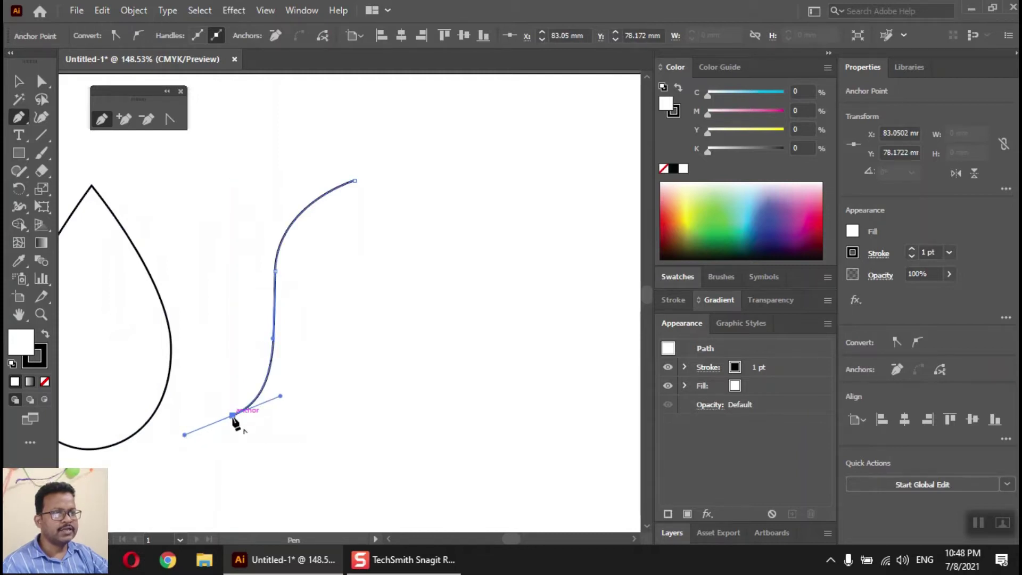
Close the second path into a curved leaf and refine its right curve with Direct Selection.
drag(232, 416, 250, 427)
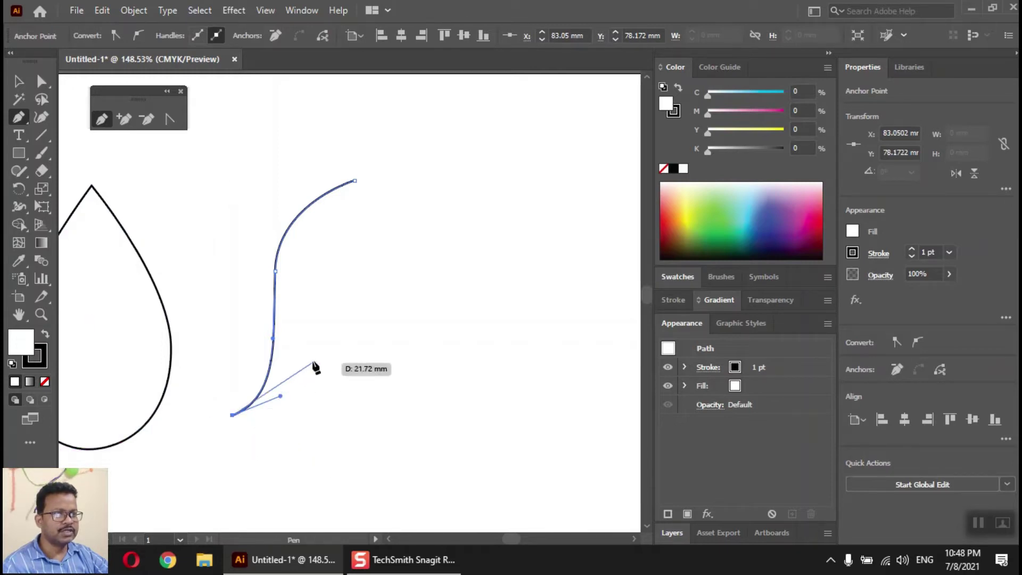
drag(339, 322, 342, 223)
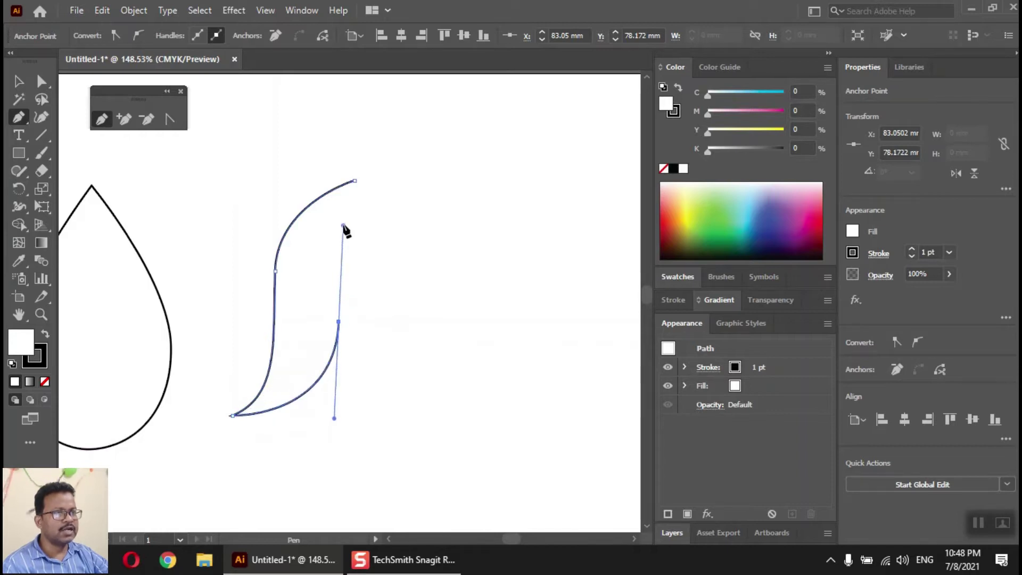
mouse_move(355, 181)
mouse_down()
mouse_move(387, 129)
mouse_move(373, 129)
mouse_move(385, 95)
mouse_up()
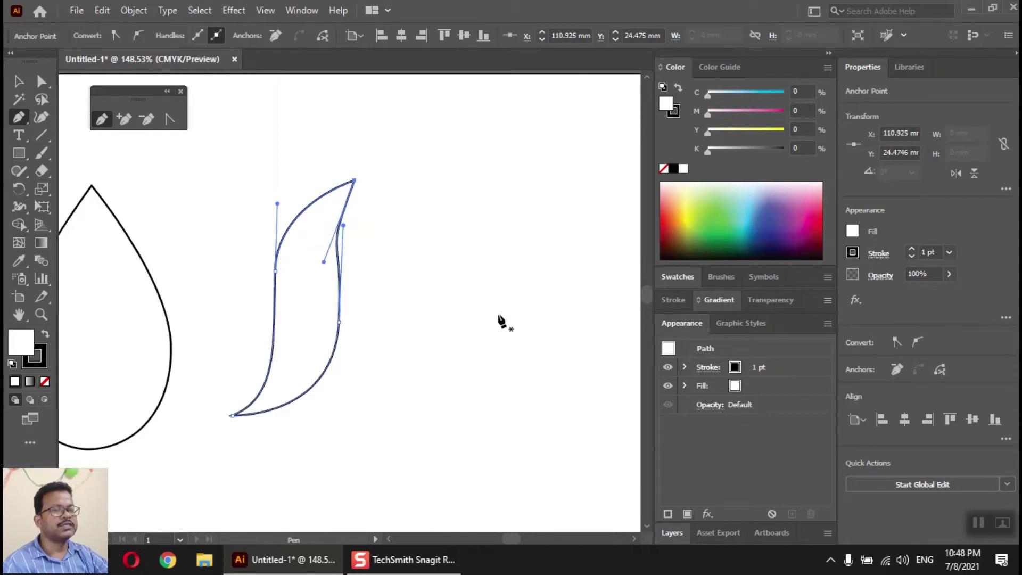
key(a)
drag(343, 226, 340, 277)
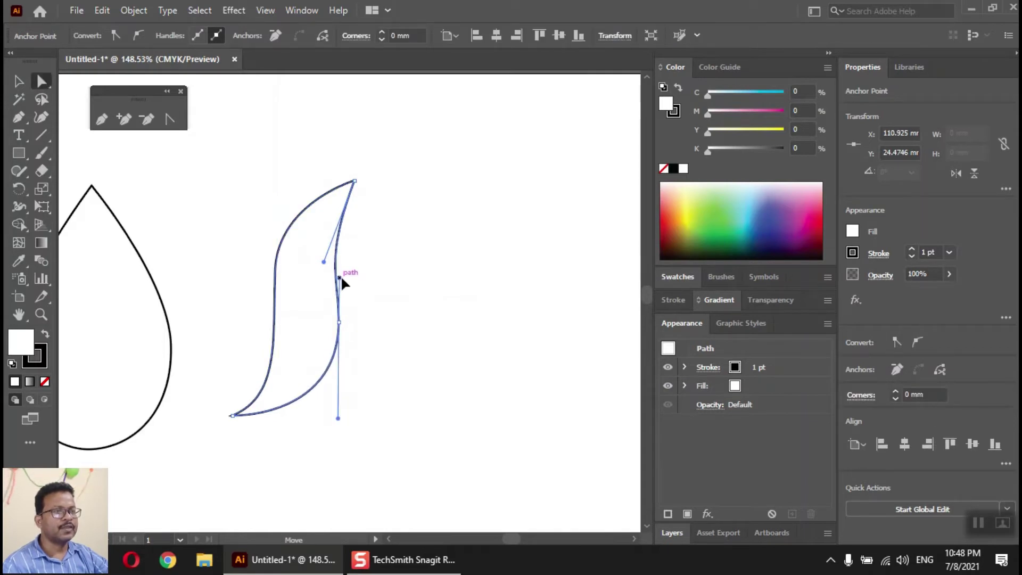
Return to the Pen tool, pan to free space and start a third path.
click(101, 118)
drag(516, 350, 292, 357)
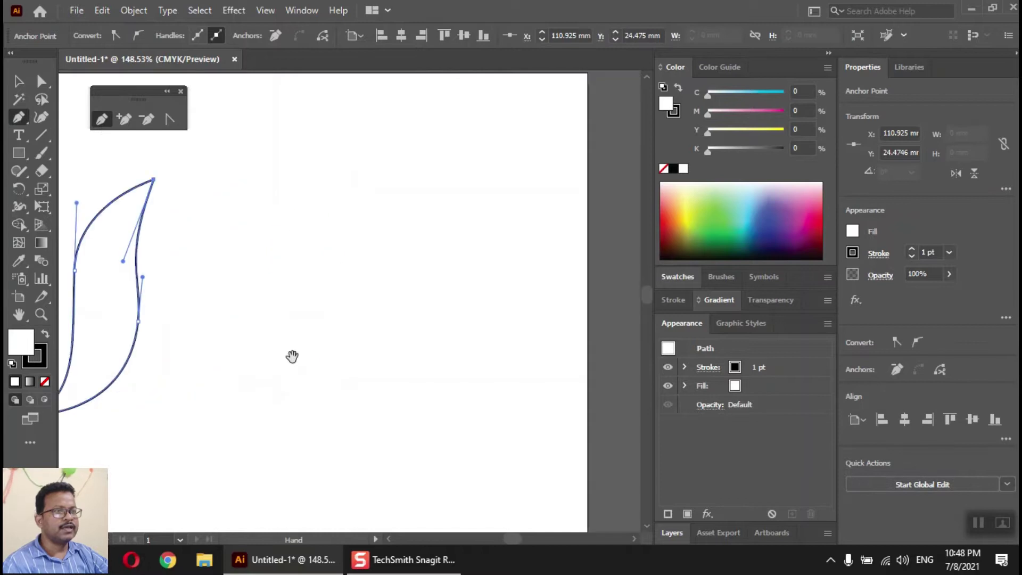
click(332, 418)
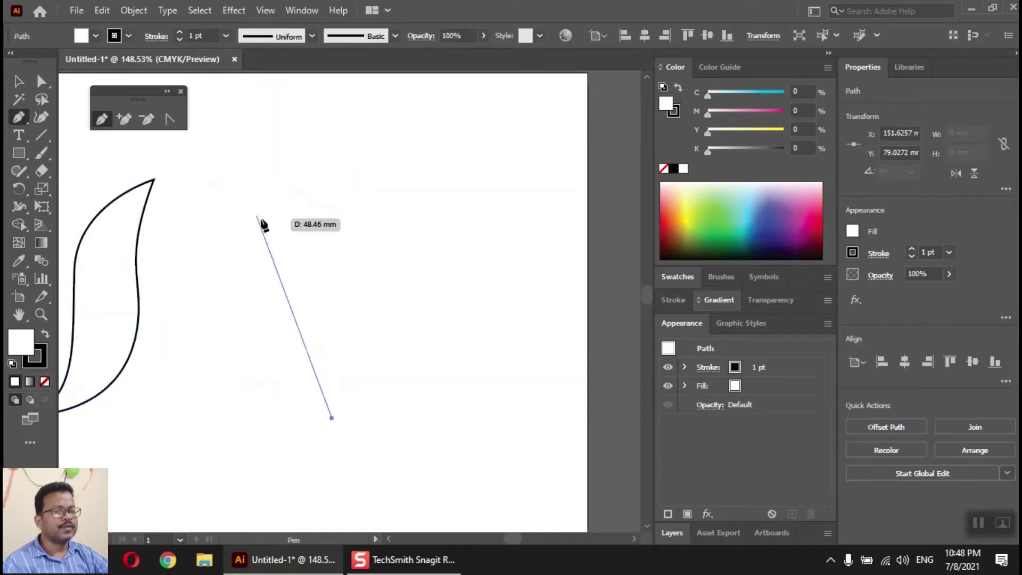
Draw a wavy S-curved open path and end it with Esc.
mouse_move(297, 232)
mouse_down()
mouse_move(410, 169)
mouse_move(376, 155)
mouse_move(377, 138)
mouse_move(402, 165)
mouse_move(405, 235)
mouse_move(353, 329)
mouse_move(224, 317)
mouse_move(212, 258)
mouse_move(277, 163)
mouse_move(382, 163)
mouse_move(370, 159)
mouse_move(405, 186)
mouse_move(274, 153)
mouse_move(229, 203)
mouse_move(232, 178)
mouse_move(339, 150)
mouse_move(366, 156)
mouse_up()
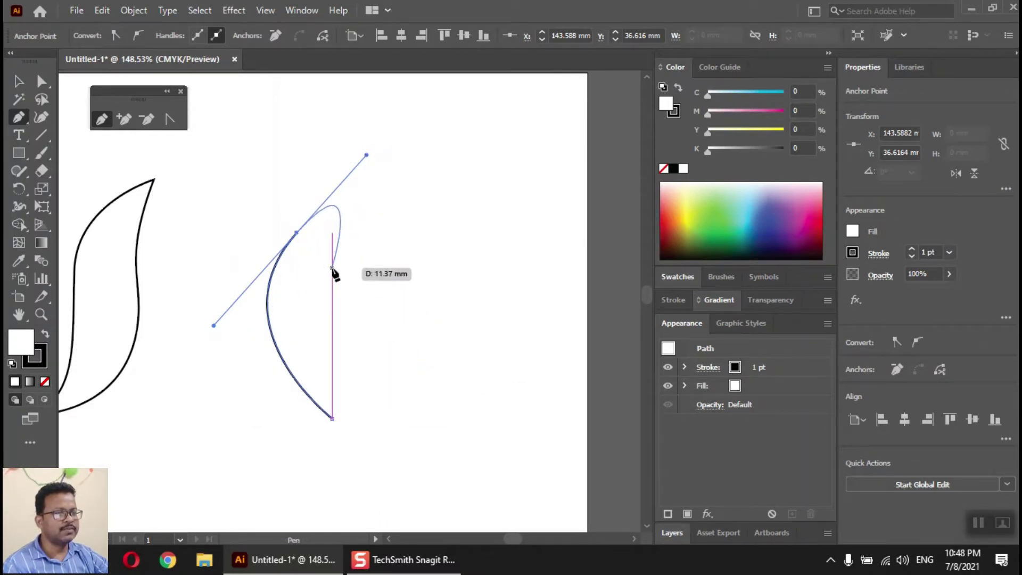
mouse_move(408, 405)
mouse_down()
mouse_move(459, 256)
mouse_move(504, 429)
mouse_up()
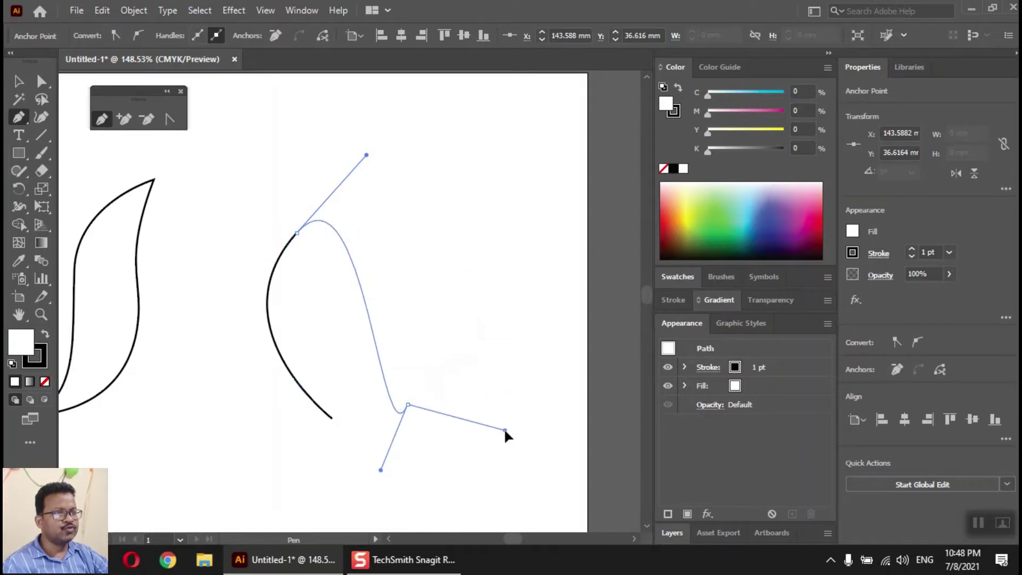
drag(504, 431, 503, 440)
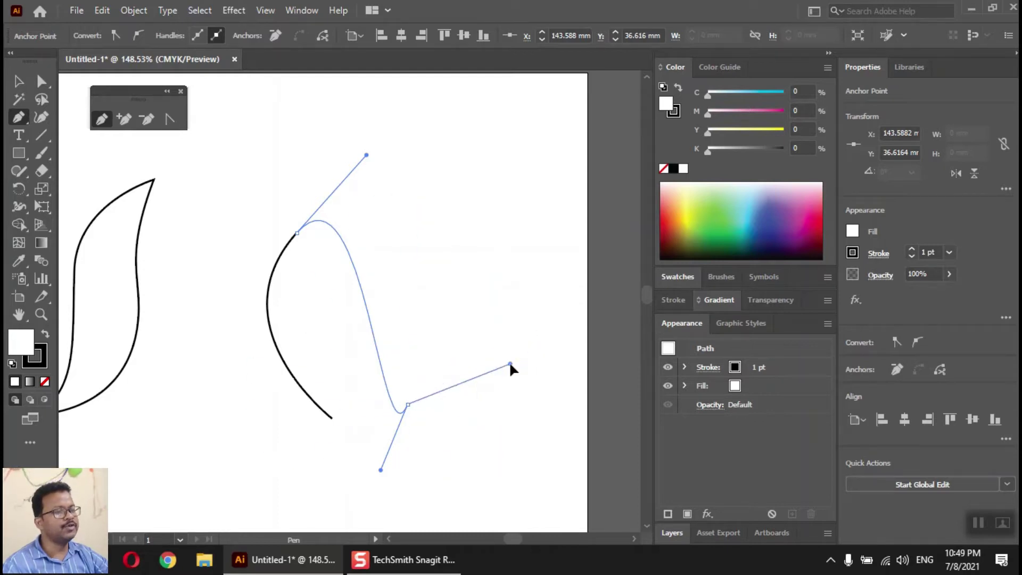
drag(510, 364, 457, 474)
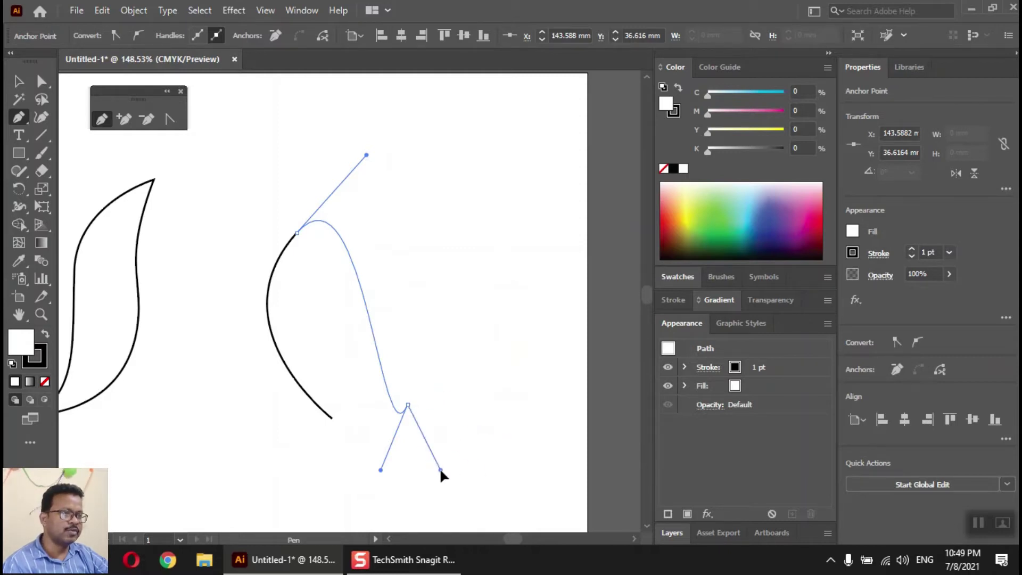
drag(441, 470, 441, 471)
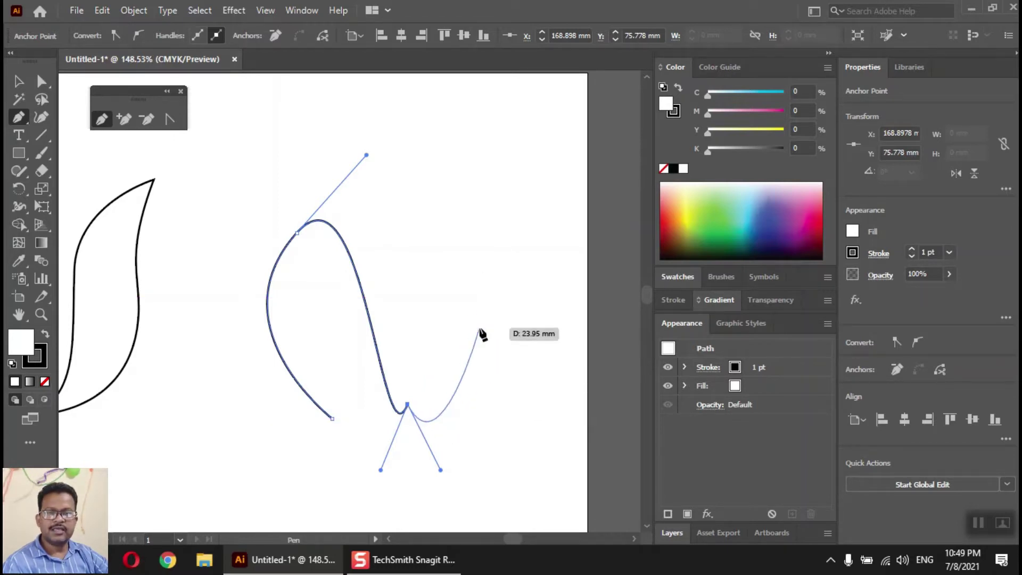
key(Escape)
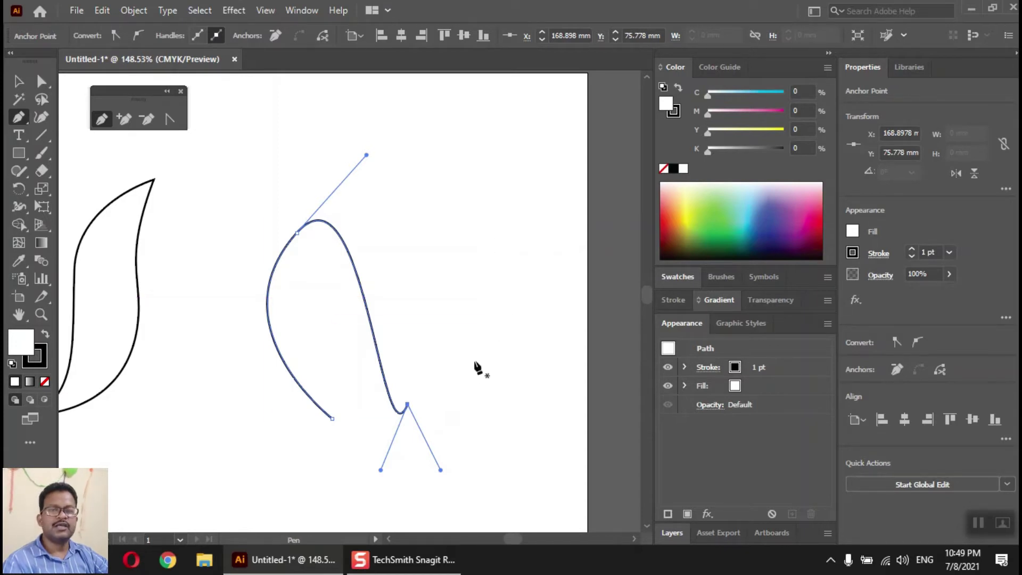
Select all three practice paths and delete them.
key(v)
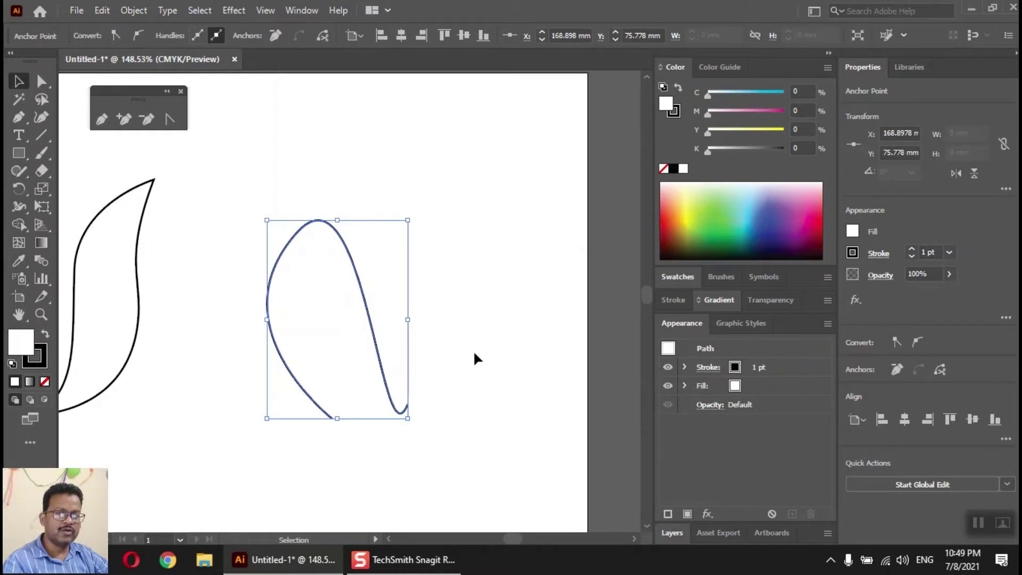
drag(367, 323, 589, 329)
key(v)
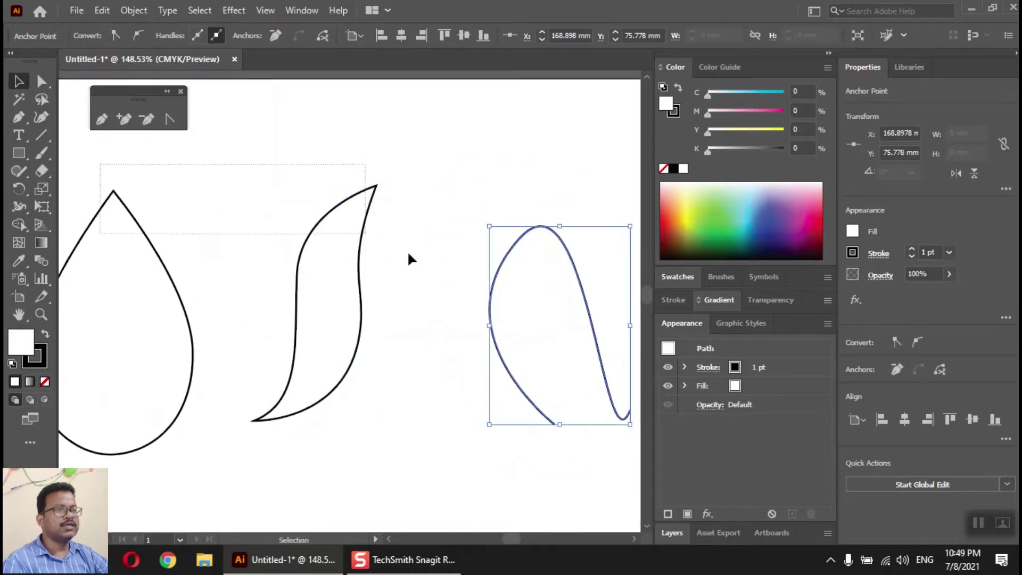
key(ctrl+a)
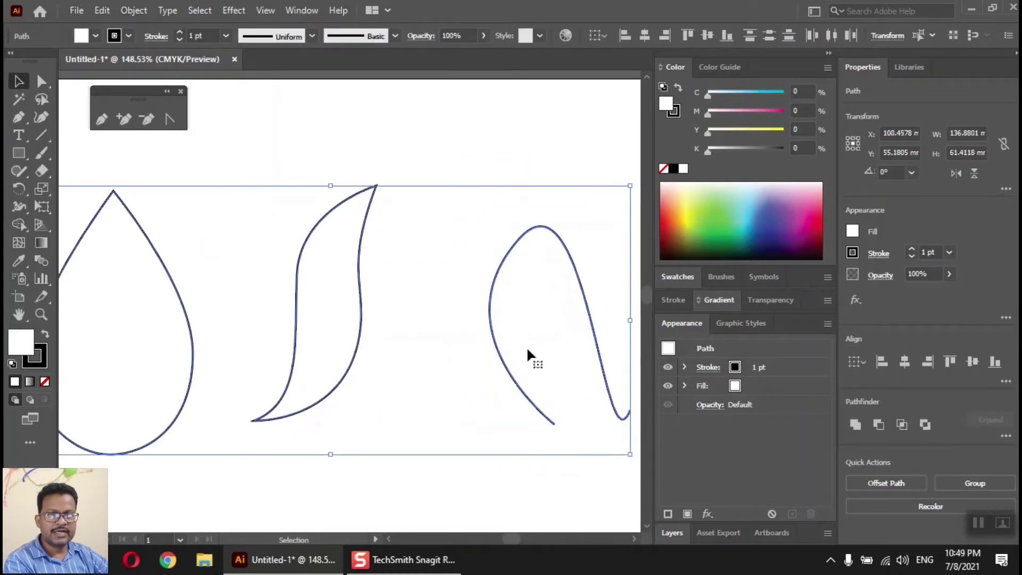
key(Delete)
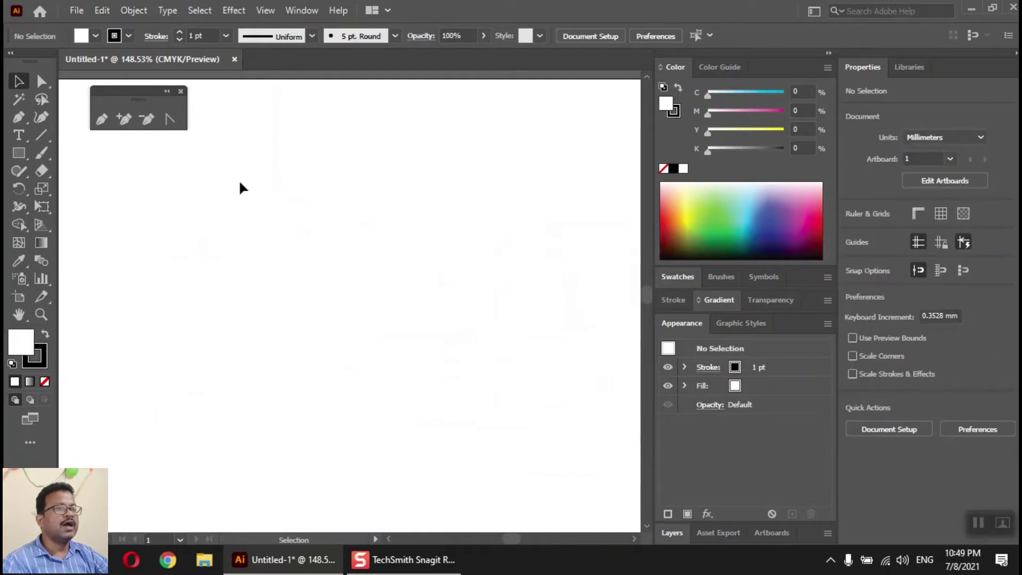
Draw a rectangle and a closed four-point straight-line path overlapping it.
click(19, 154)
drag(197, 226, 465, 454)
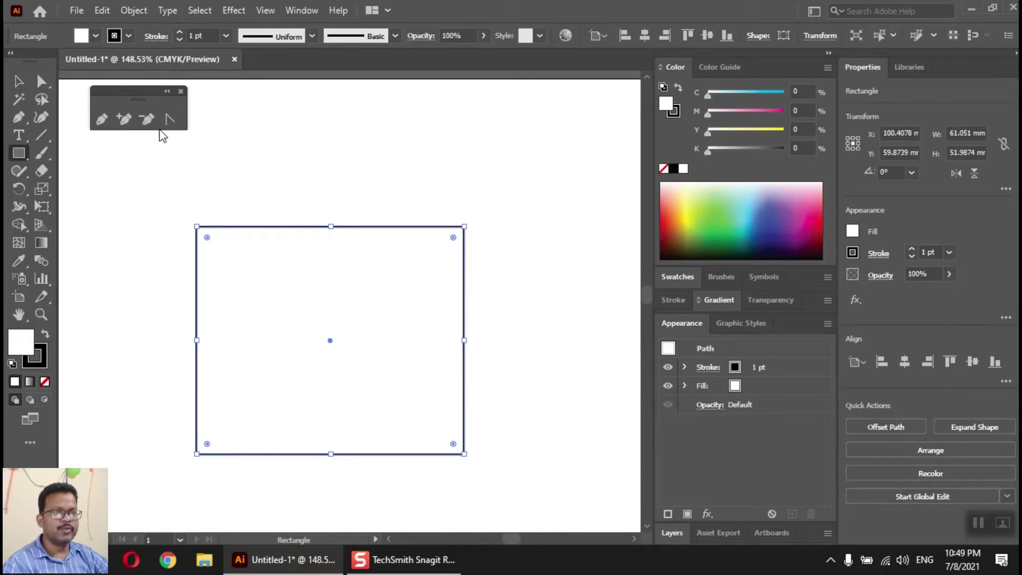
click(19, 117)
click(272, 182)
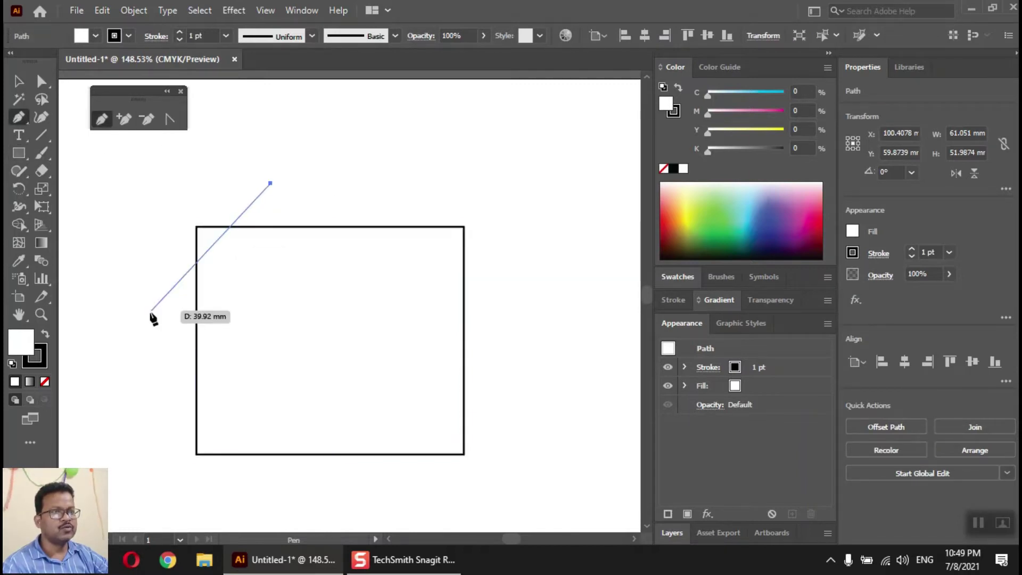
click(151, 313)
click(313, 398)
click(323, 173)
click(271, 183)
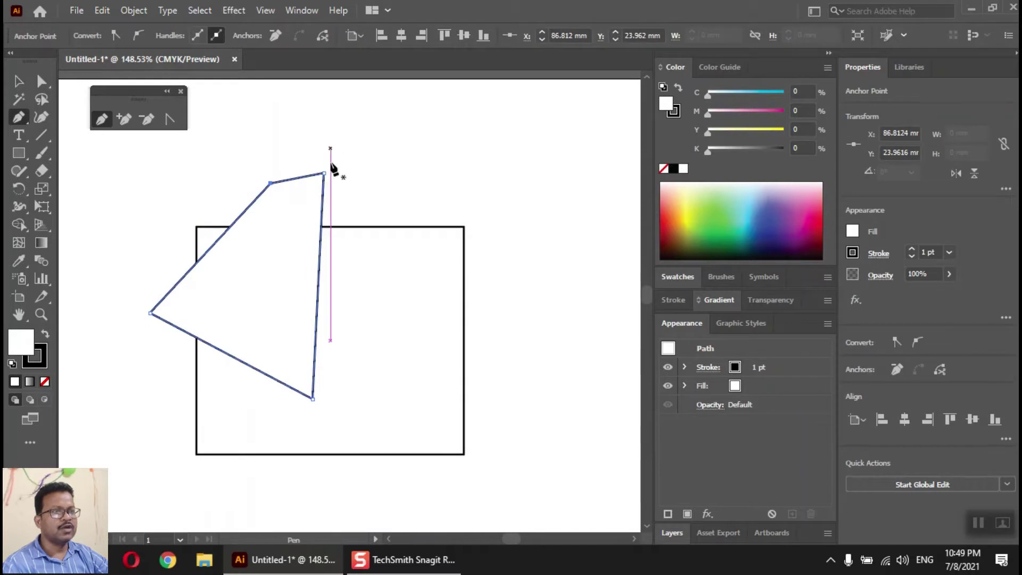
Delete the path's top-right and top-left anchors, leaving a diagonal line.
click(124, 118)
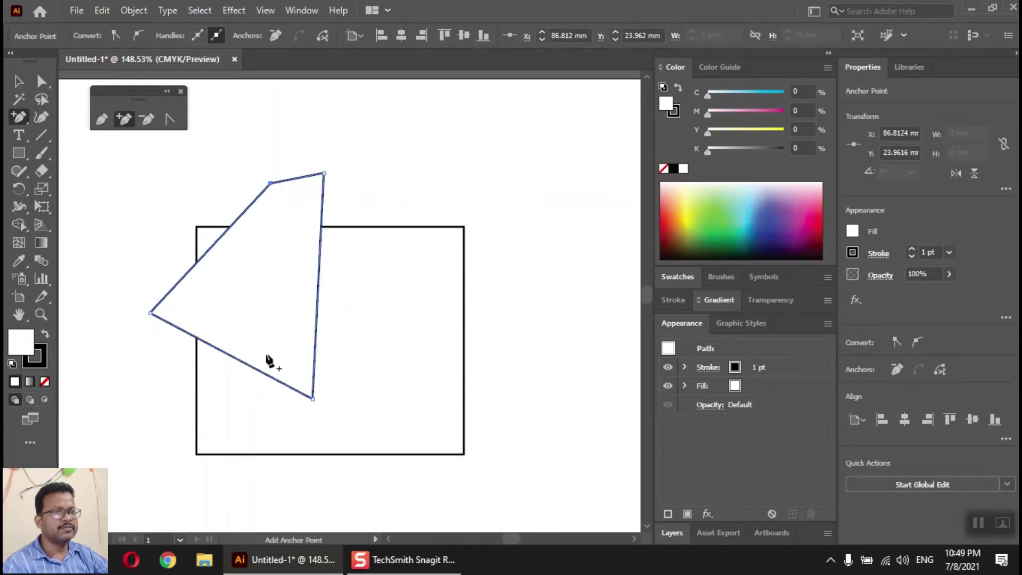
click(147, 118)
click(323, 174)
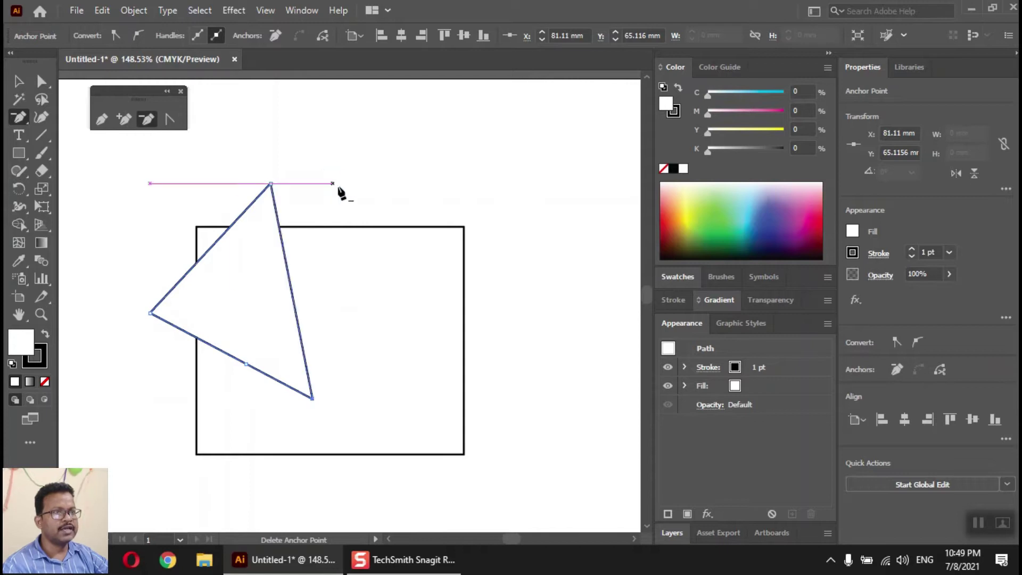
click(271, 183)
Add a top-middle anchor to the rectangle and delete its top-right corner anchor.
key(v)
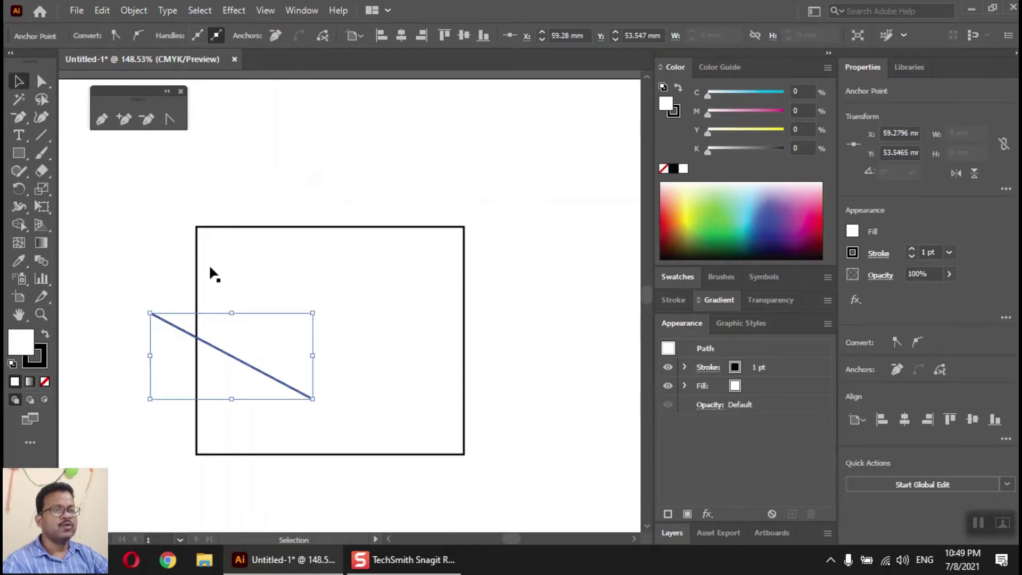
click(344, 282)
click(124, 118)
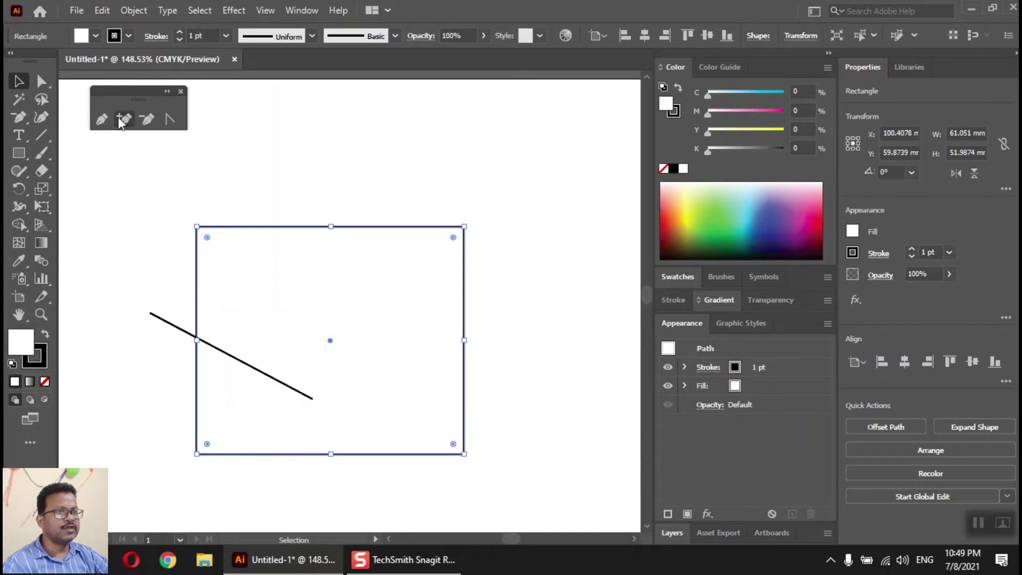
click(330, 227)
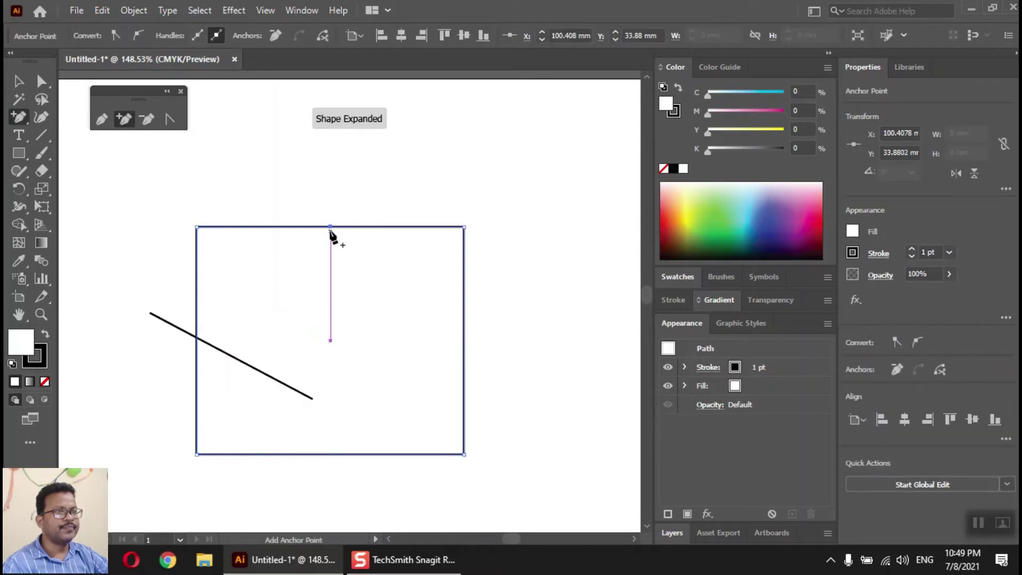
click(148, 120)
click(464, 228)
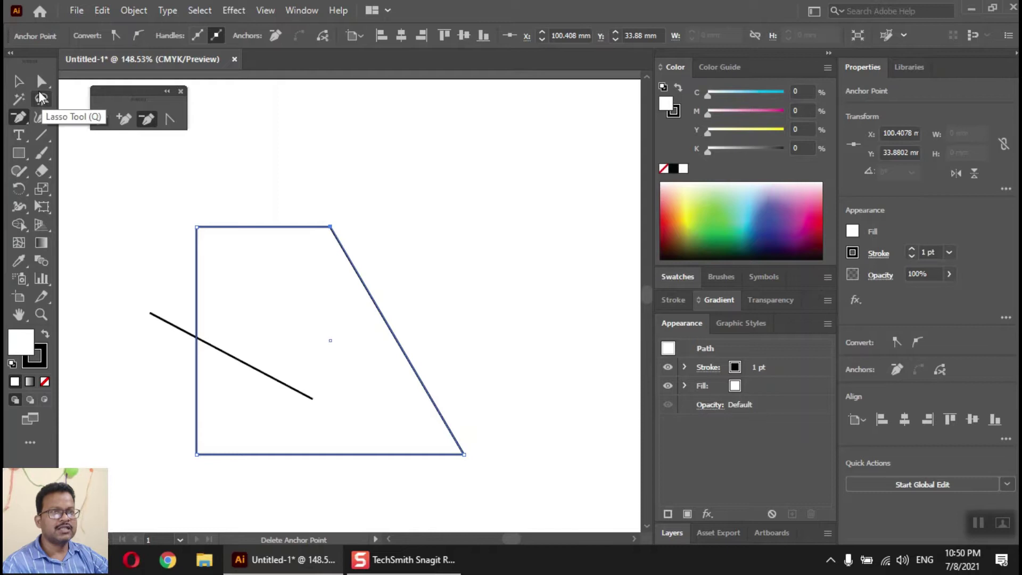
Test-delete an anchor with Direct Selection, undo it, and deselect the trapezoid.
click(42, 81)
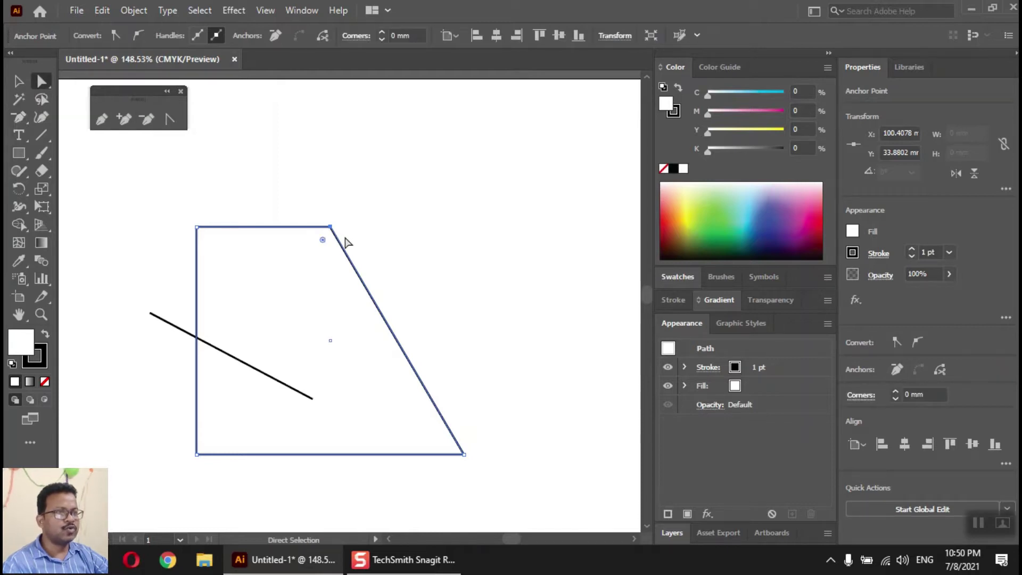
key(Delete)
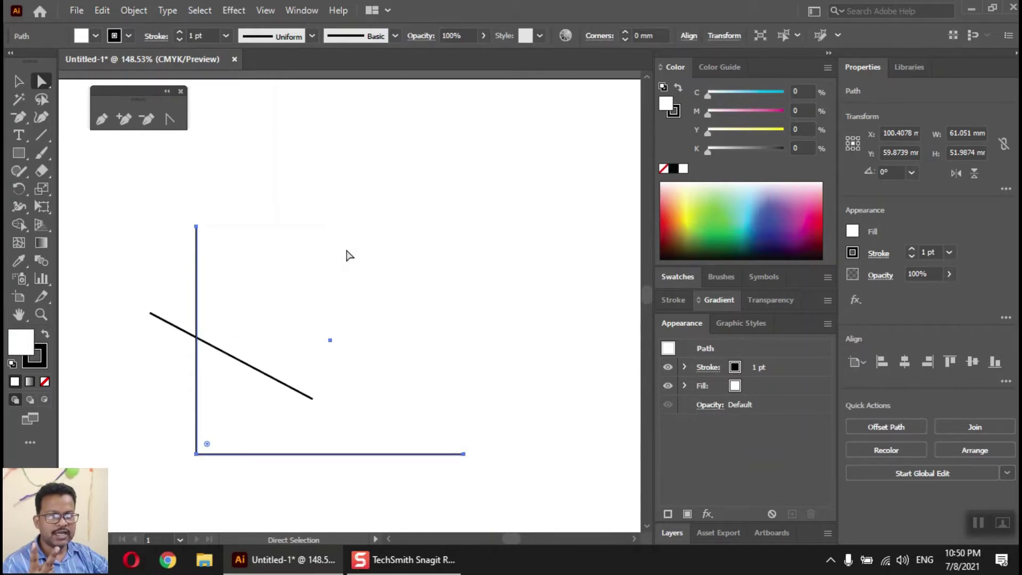
key(ctrl+z)
click(302, 191)
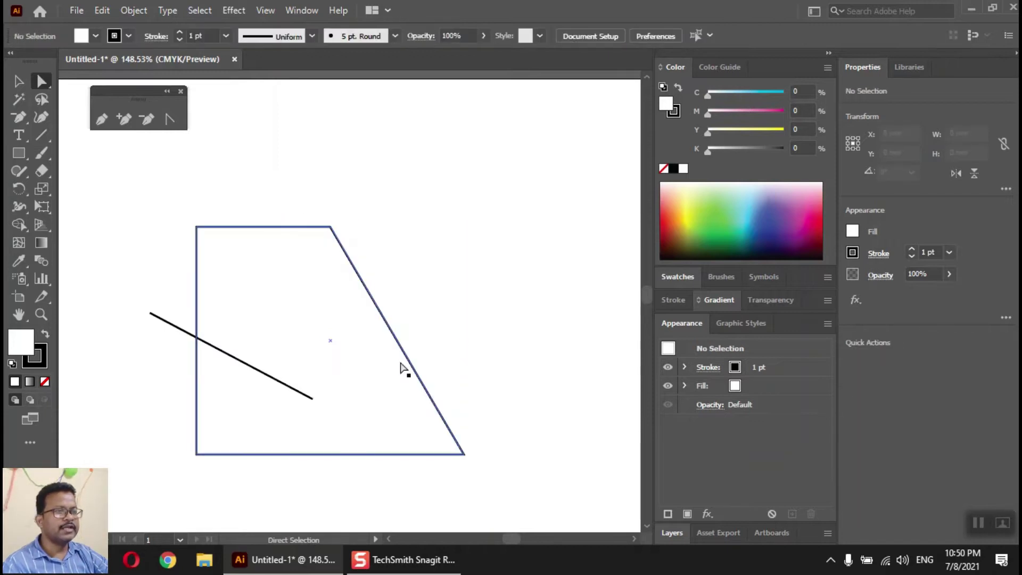
Delete the trapezoid's slanted segment, then marquee-select and delete the remaining line and path.
click(388, 329)
key(Delete)
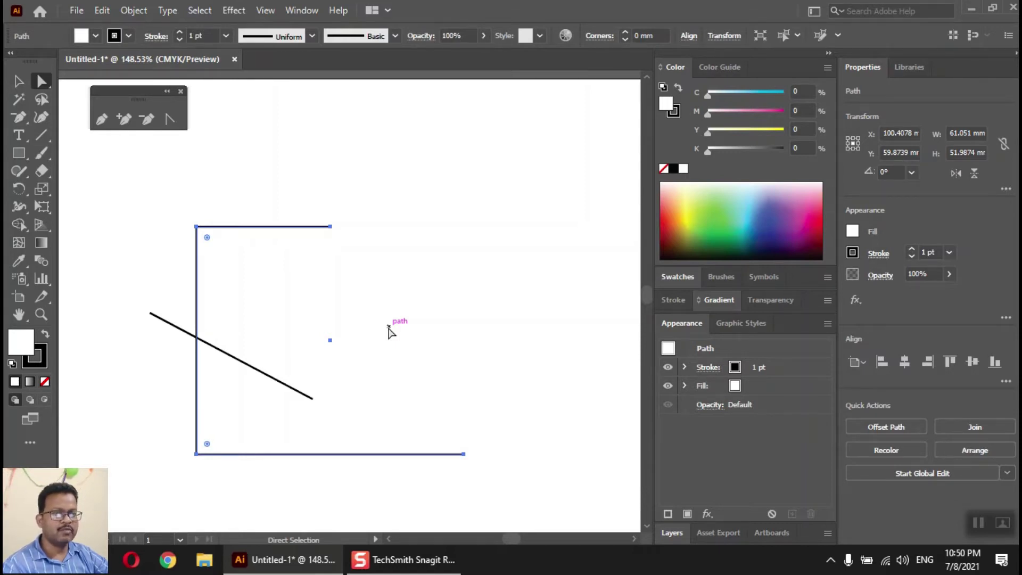
key(v)
drag(146, 178, 507, 475)
key(Delete)
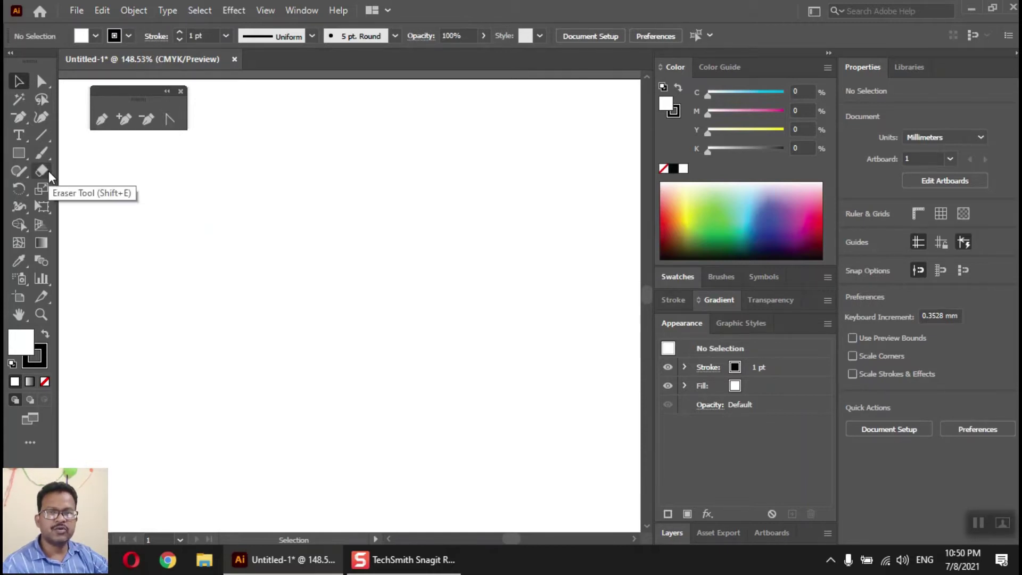
click(19, 153)
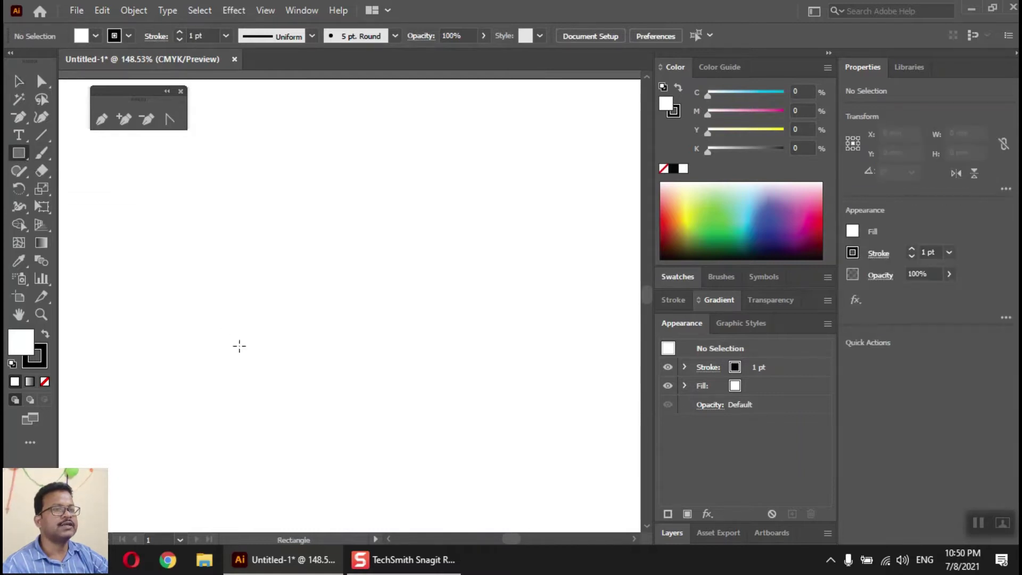
Draw a square from its centre and convert its corners into smooth curves, forming a rough circle.
drag(309, 364, 404, 270)
key(v)
click(169, 119)
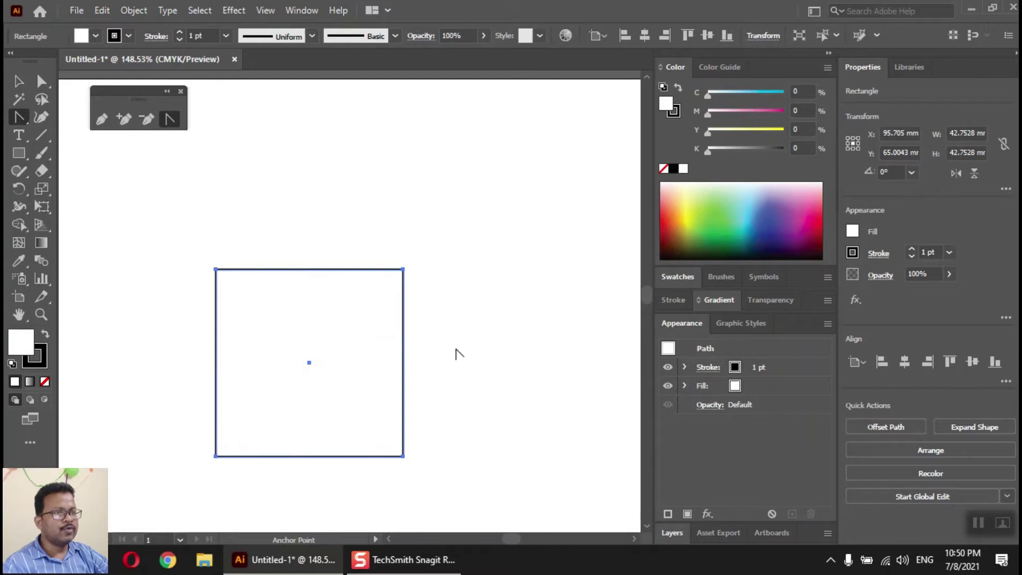
mouse_move(404, 269)
mouse_down()
mouse_move(320, 194)
mouse_move(325, 205)
mouse_up()
drag(216, 457, 299, 387)
mouse_move(403, 296)
mouse_down()
mouse_move(398, 309)
mouse_move(419, 276)
mouse_up()
mouse_move(250, 128)
mouse_down()
mouse_move(253, 246)
mouse_move(206, 240)
mouse_move(201, 256)
mouse_move(178, 247)
mouse_up()
key(v)
click(536, 318)
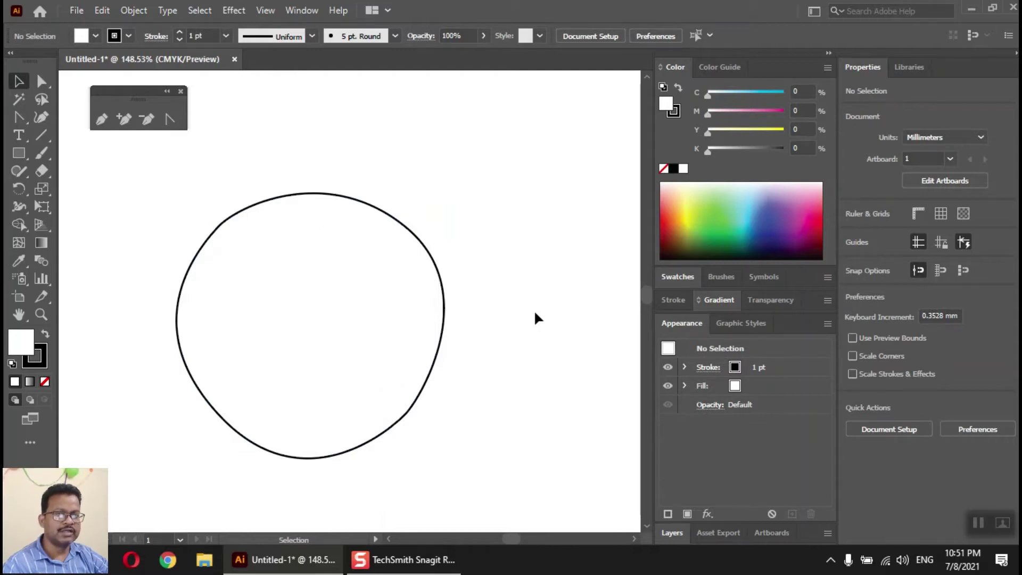
Convert all four of the circle's anchors back into sharp corners.
click(225, 225)
click(170, 119)
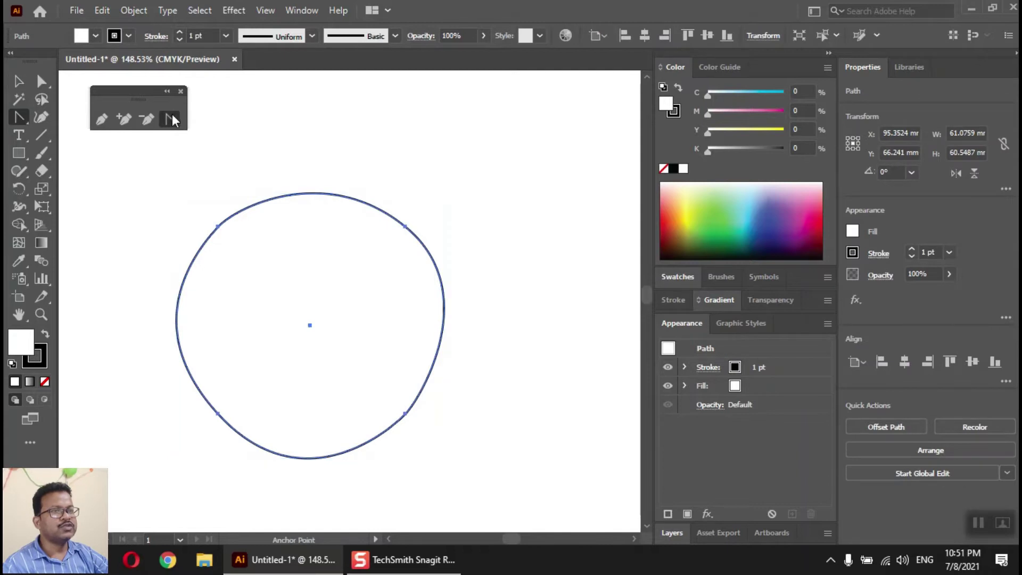
click(405, 227)
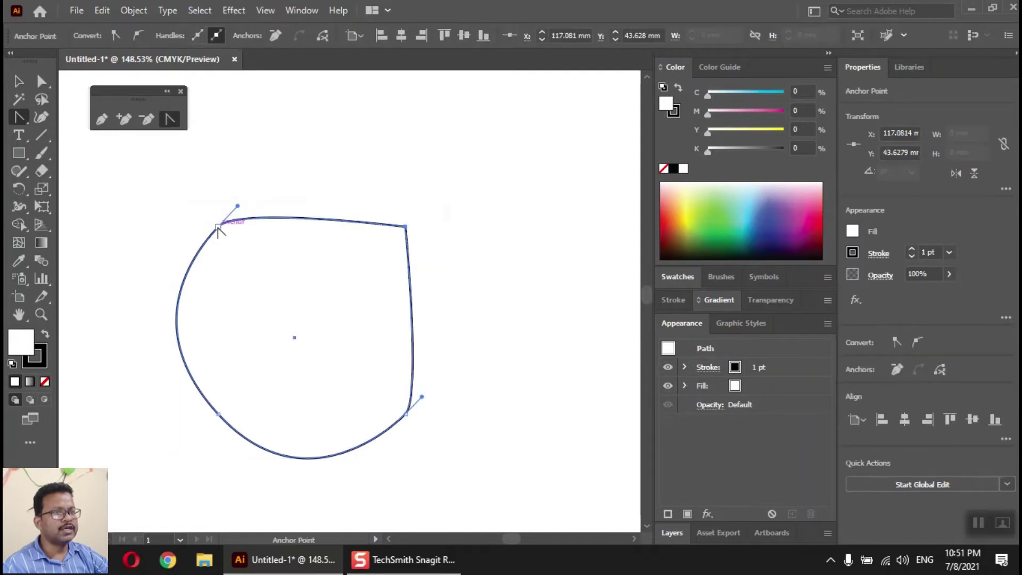
click(218, 228)
click(219, 415)
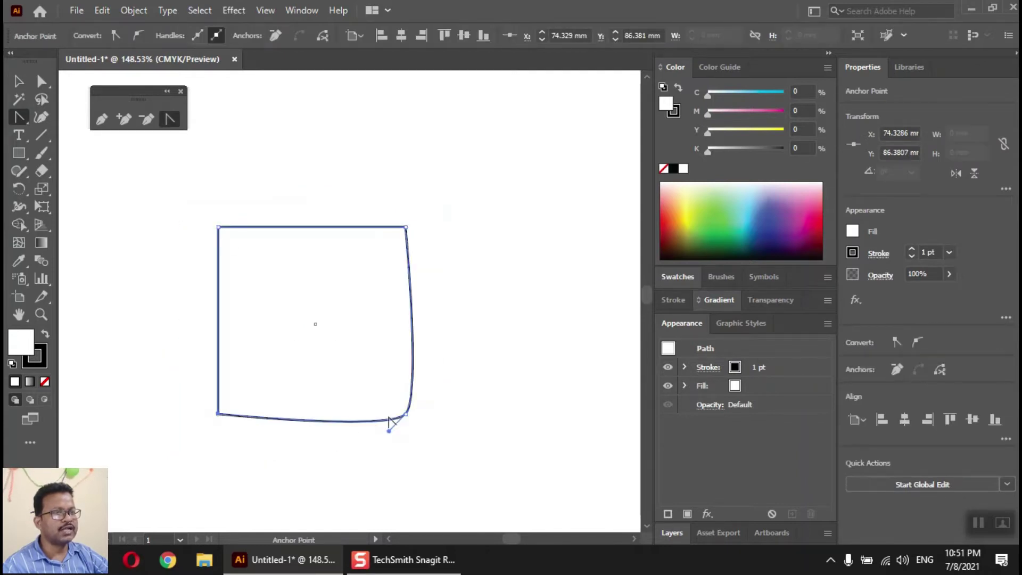
click(406, 415)
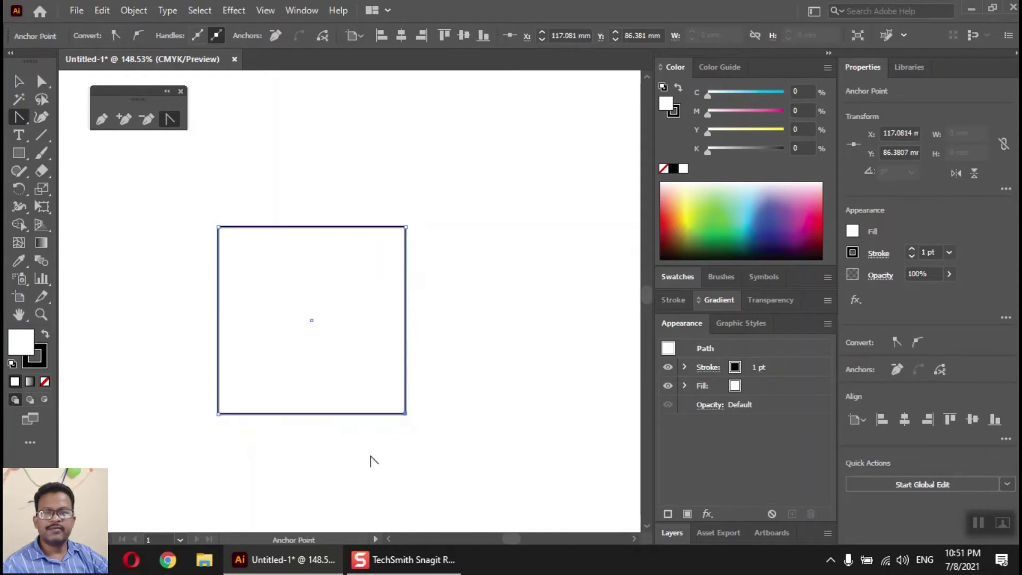
Bend the square's right side into concave, S-shaped, then outward-bulging curves.
mouse_move(406, 319)
mouse_down()
mouse_move(407, 304)
mouse_move(334, 354)
mouse_move(481, 289)
mouse_up()
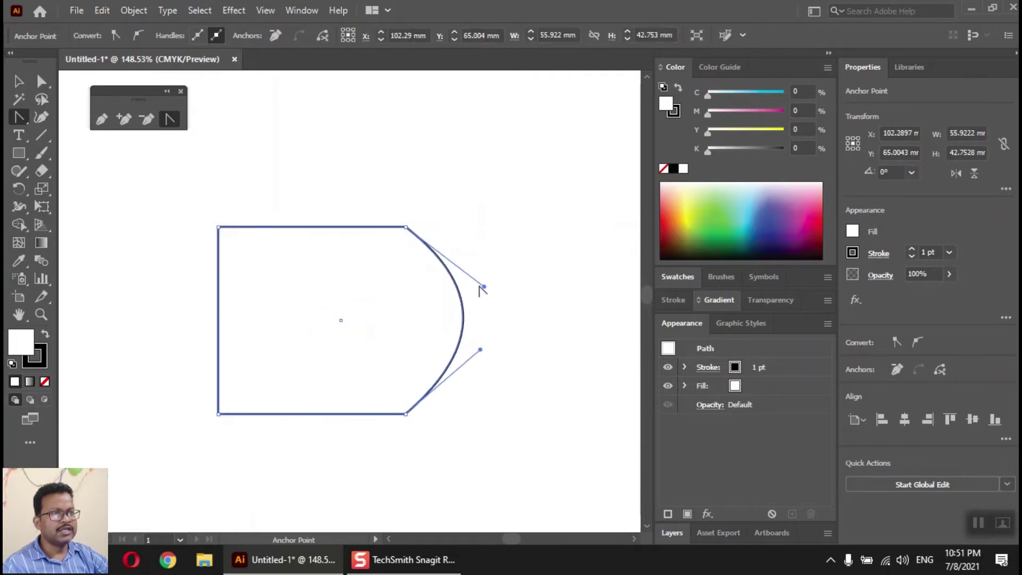
mouse_move(464, 322)
mouse_down()
mouse_move(330, 322)
mouse_move(437, 399)
mouse_up()
drag(395, 248, 379, 292)
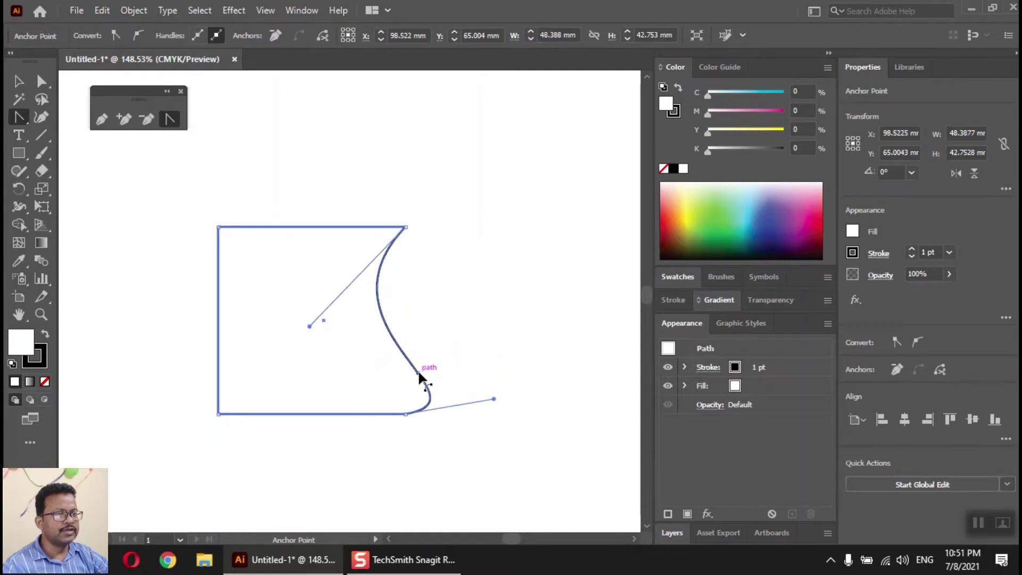
drag(418, 373, 413, 347)
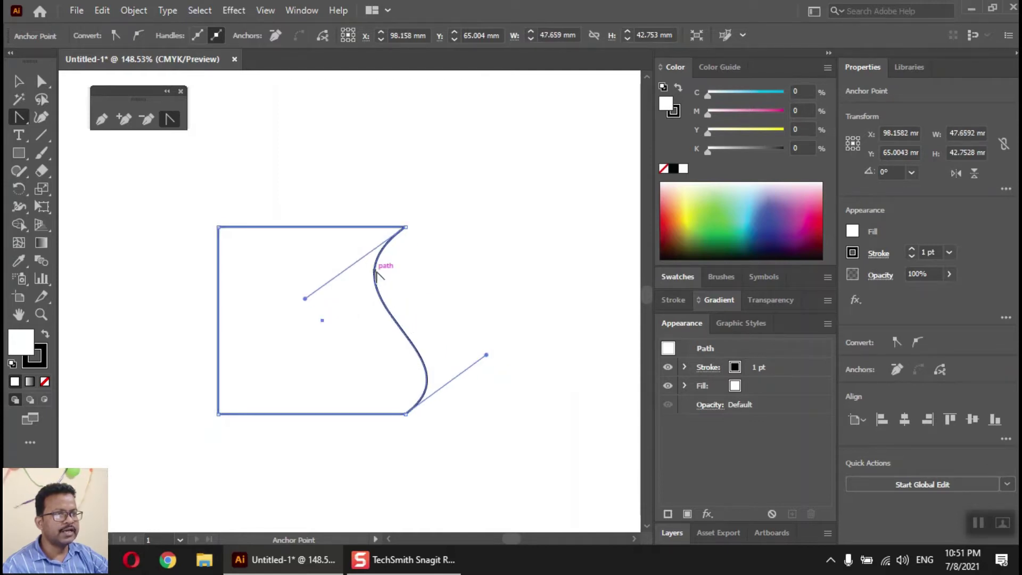
drag(429, 388, 429, 376)
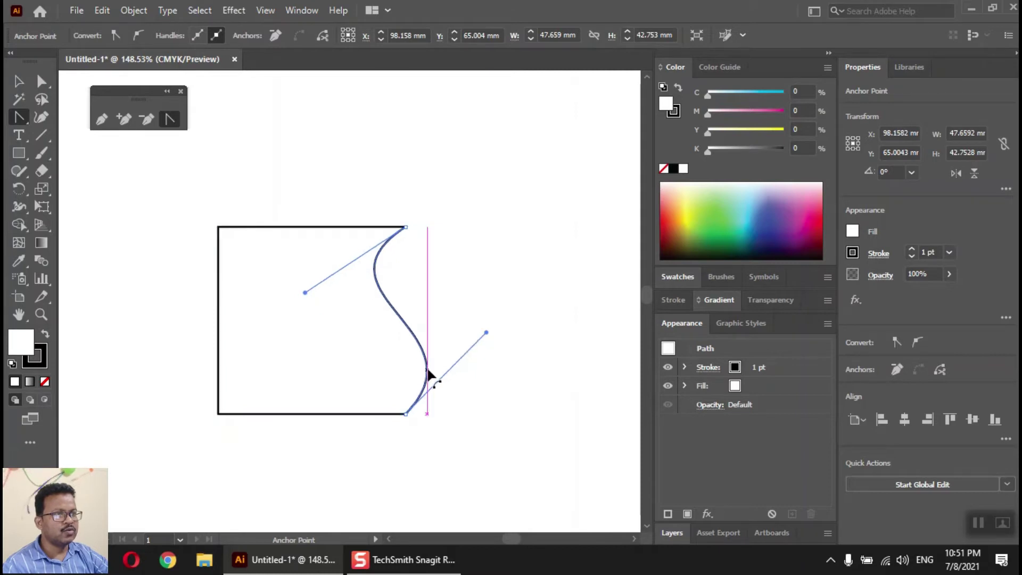
drag(484, 329, 477, 336)
click(477, 337)
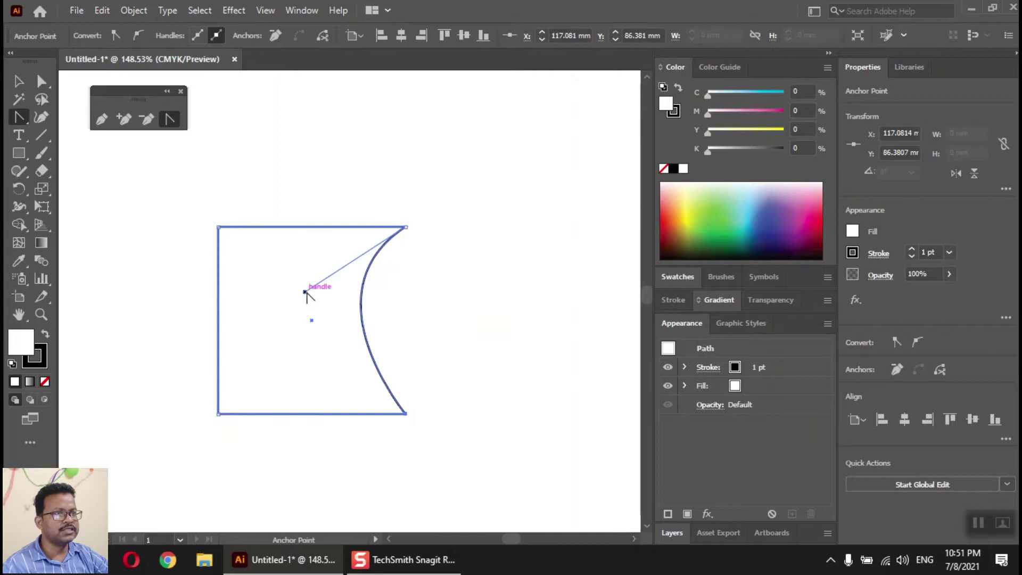
drag(305, 291, 460, 301)
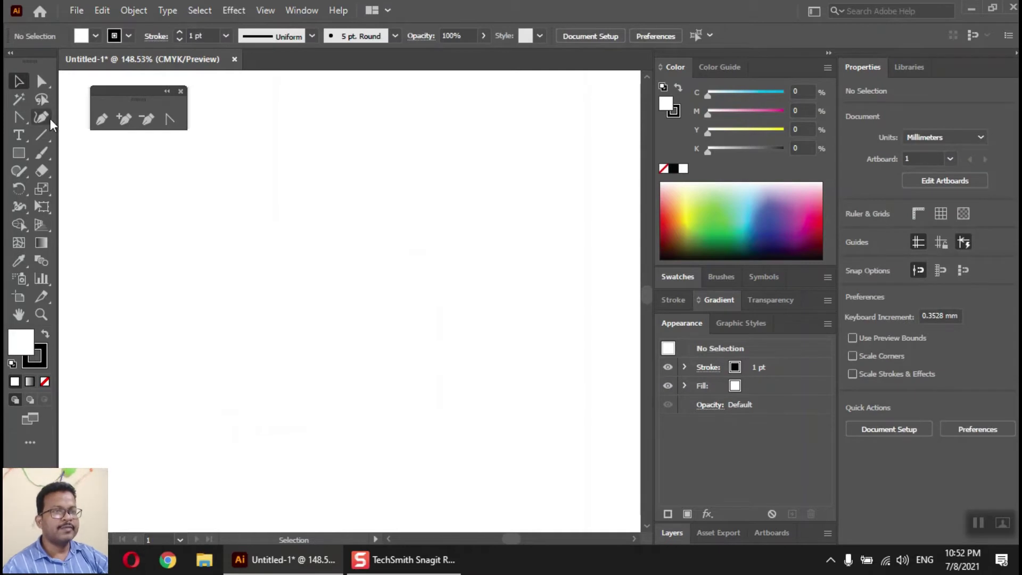
Draw a circle near the artboard centre with the Ellipse tool.
click(19, 152)
click(85, 189)
drag(300, 366, 474, 197)
key(v)
Reshape the circle's top anchor into a rounded blob, then pull its right handle down into a sharp corner.
click(169, 121)
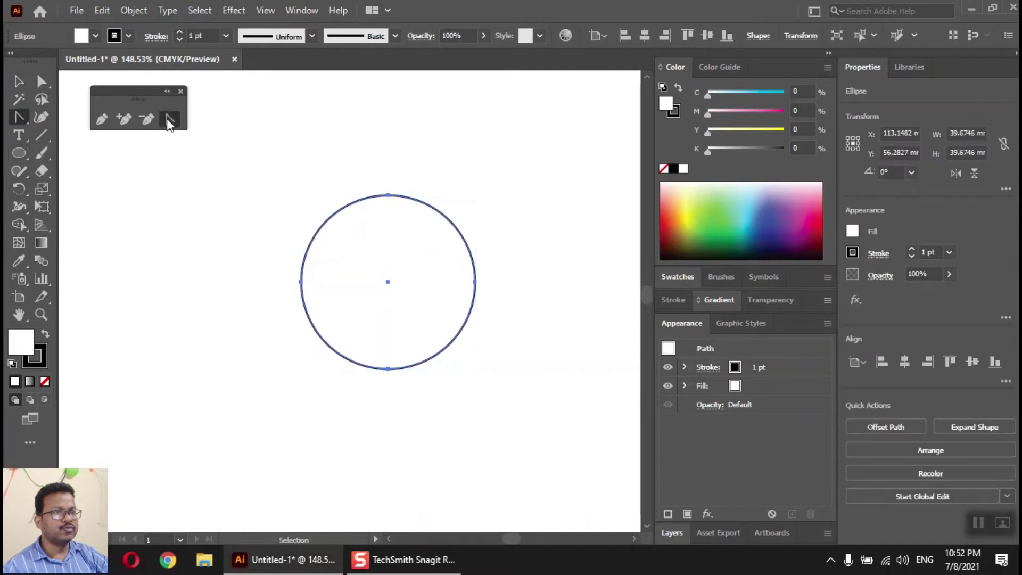
click(41, 81)
drag(451, 239, 380, 183)
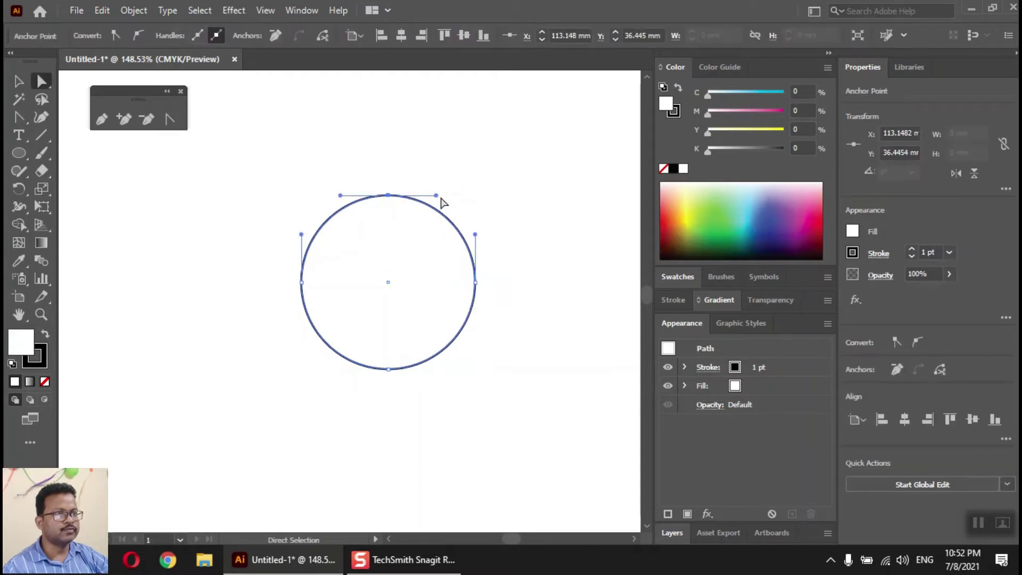
drag(436, 196, 389, 127)
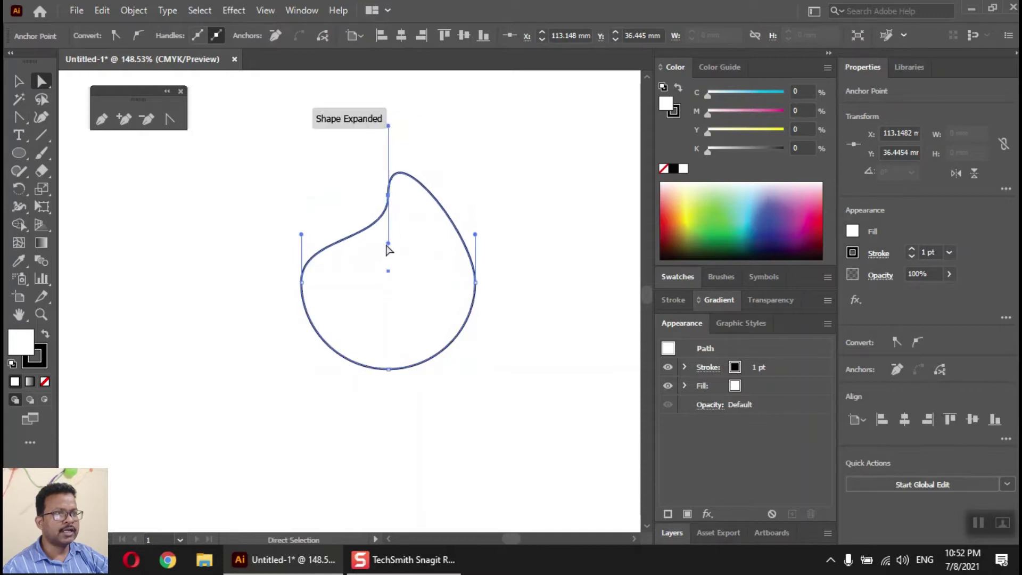
drag(389, 244, 389, 122)
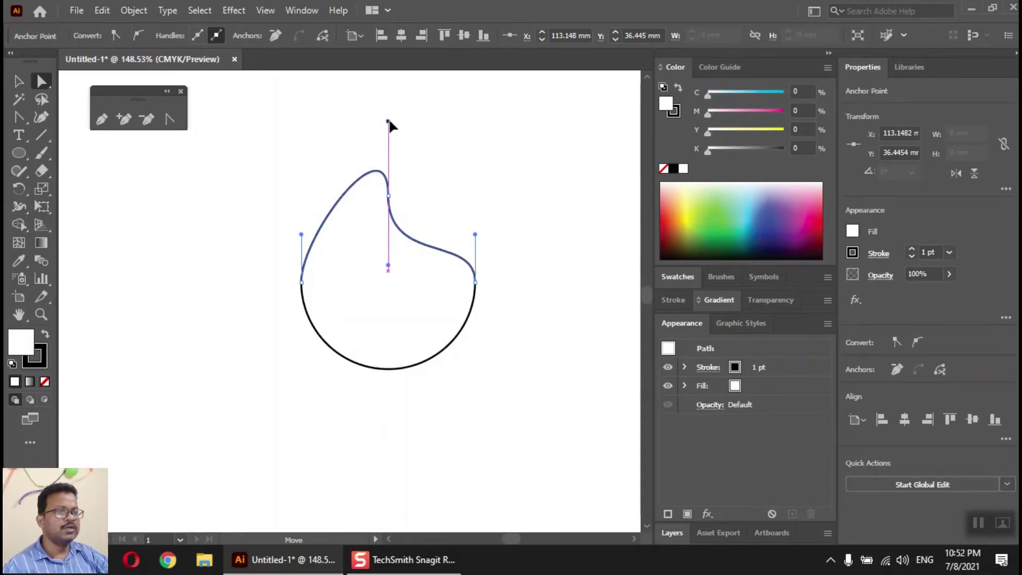
drag(389, 122, 314, 142)
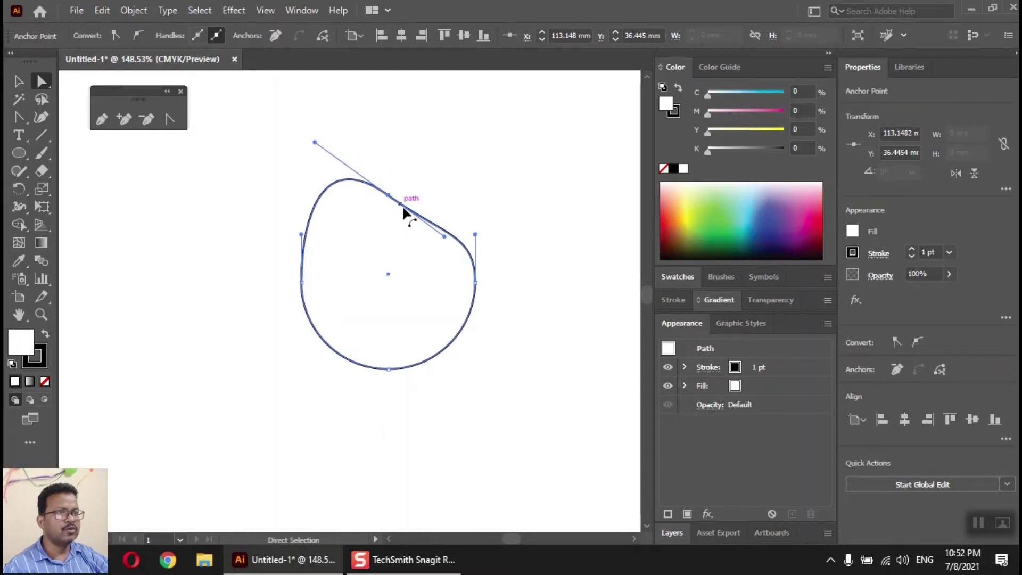
mouse_move(445, 235)
mouse_down()
mouse_move(474, 179)
mouse_move(475, 188)
mouse_up()
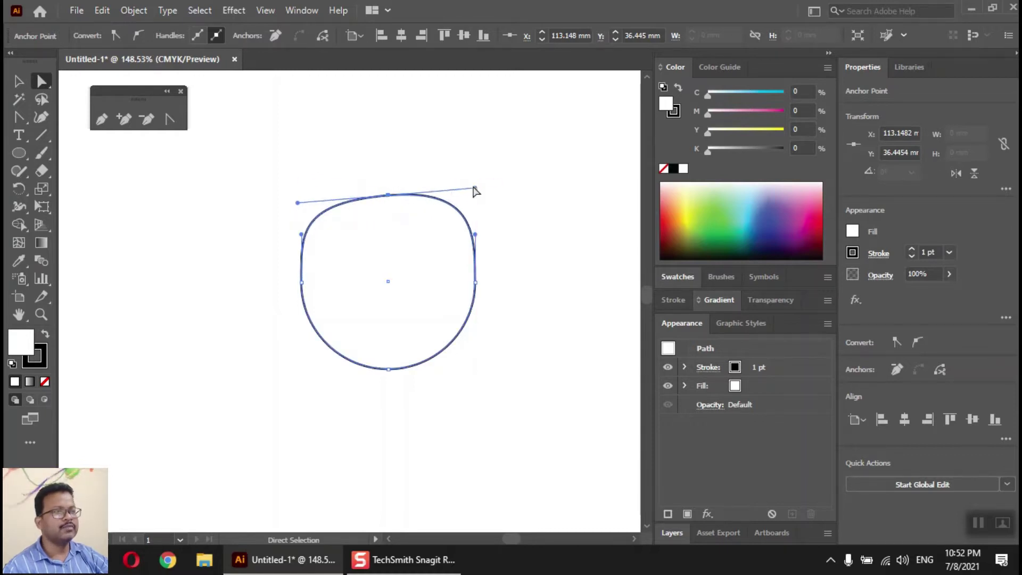
click(169, 119)
mouse_move(475, 188)
mouse_down()
mouse_move(434, 248)
mouse_move(360, 275)
mouse_up()
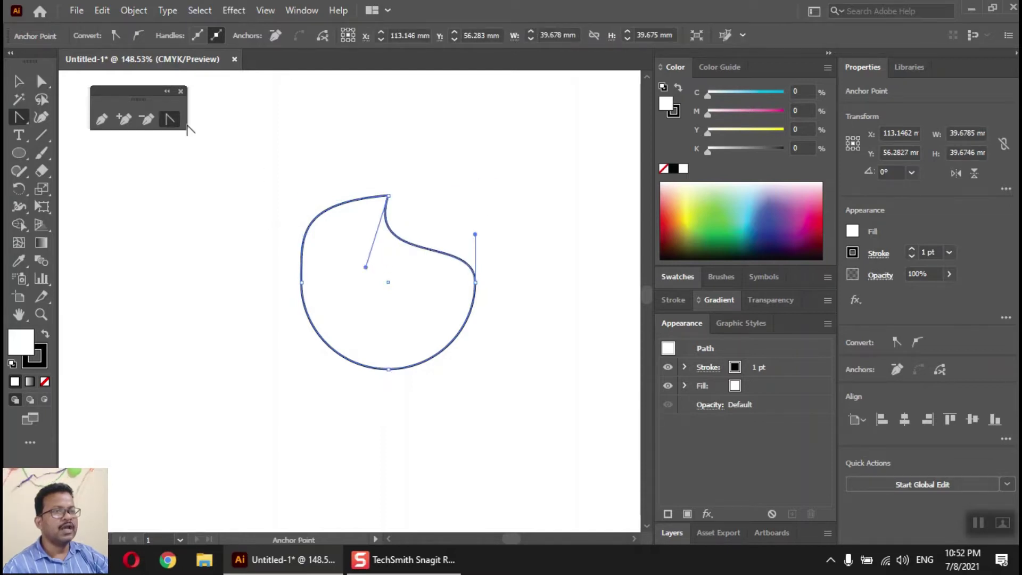
Swing the top anchor's left handle downward so the upper-left curve bends inward.
key(a)
click(389, 195)
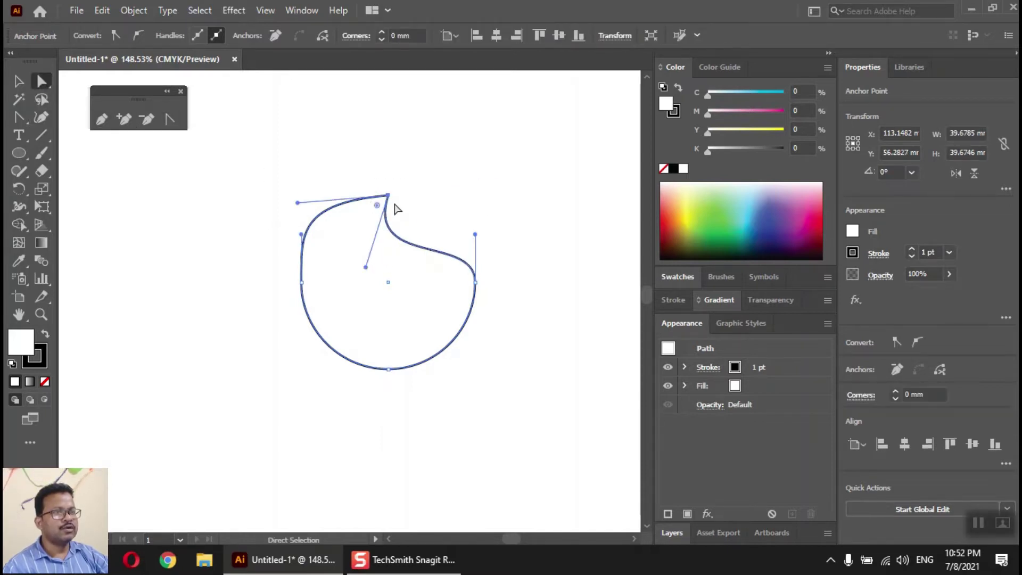
mouse_move(300, 204)
mouse_down()
mouse_move(304, 236)
mouse_move(342, 292)
mouse_move(413, 288)
mouse_up()
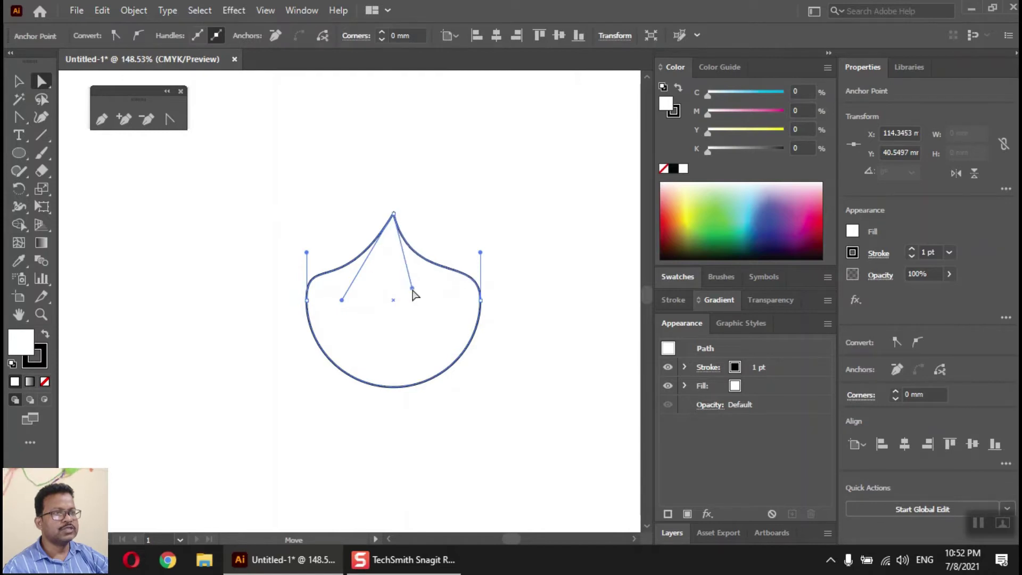
drag(341, 300, 377, 289)
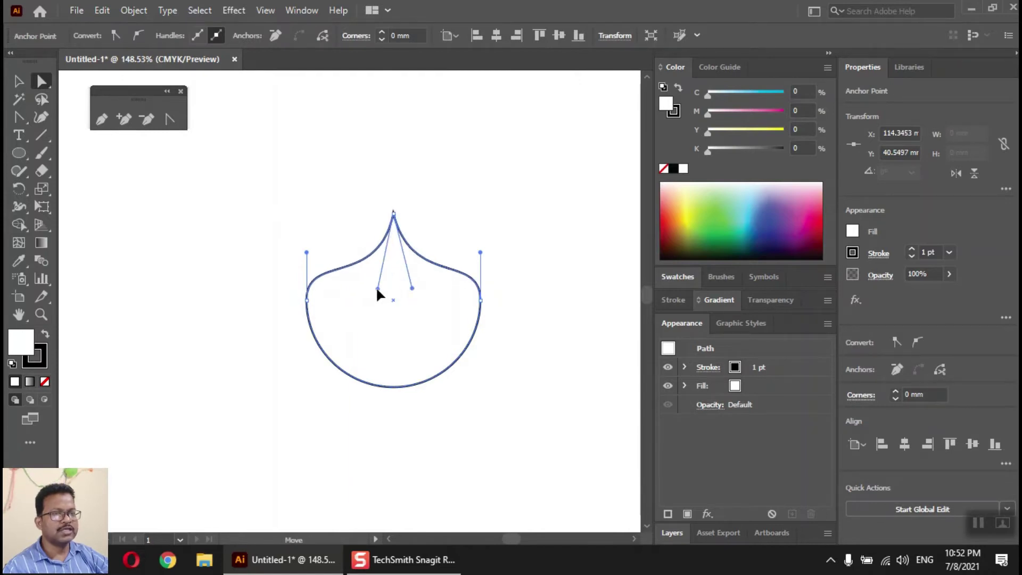
Toggle the top anchor between smooth and corner, bulging the upper-right side outward.
click(170, 119)
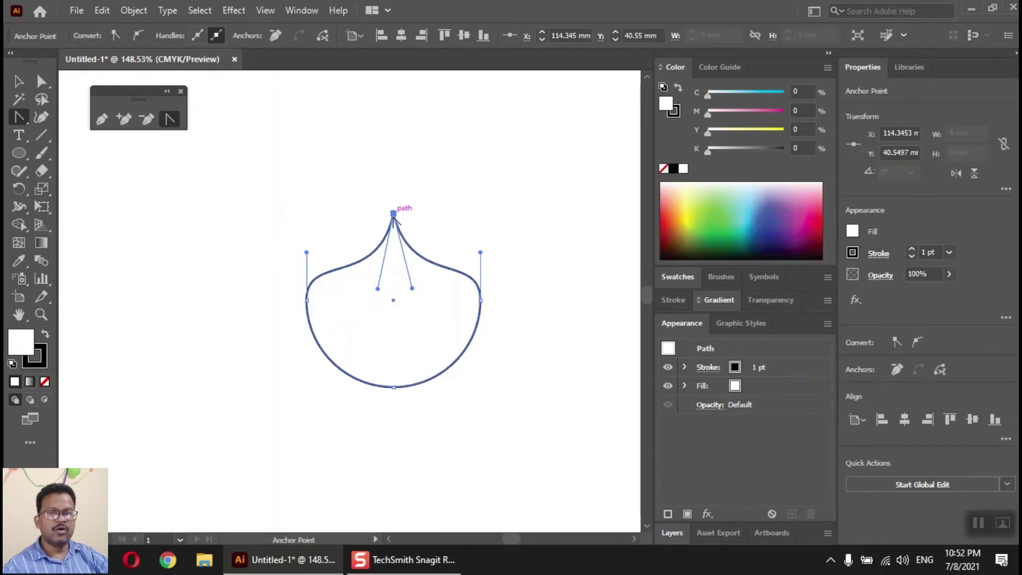
mouse_move(393, 214)
mouse_down()
mouse_move(311, 191)
mouse_move(468, 153)
mouse_move(299, 196)
mouse_move(363, 327)
mouse_move(382, 258)
mouse_up()
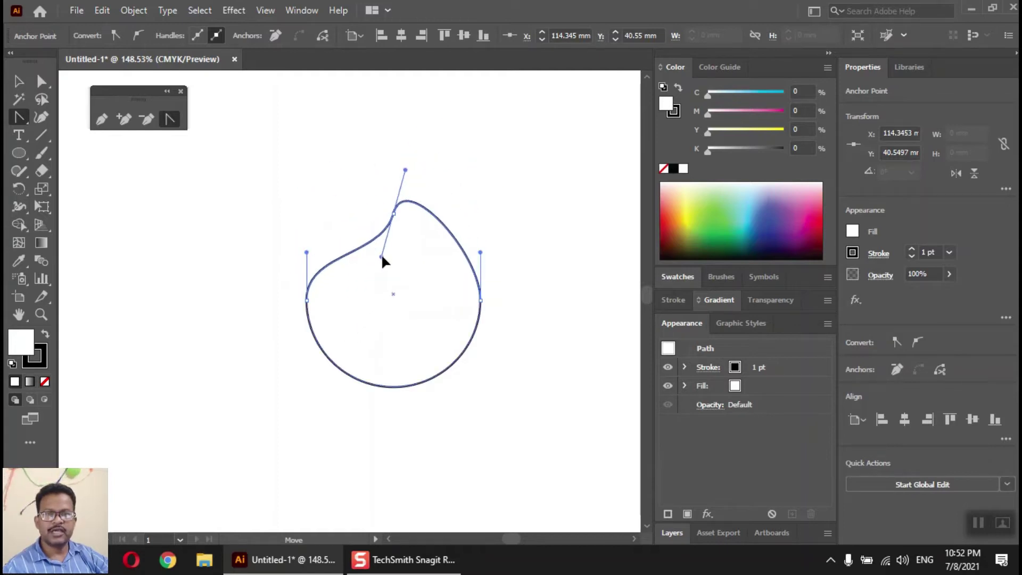
mouse_move(381, 253)
mouse_down()
mouse_move(381, 267)
mouse_move(361, 261)
mouse_move(393, 292)
mouse_up()
click(393, 213)
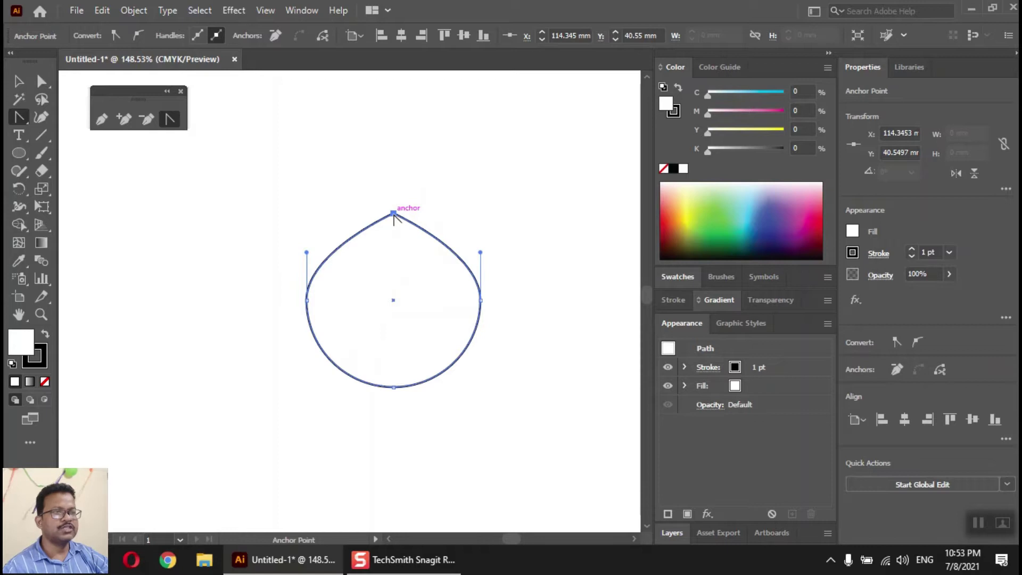
mouse_move(393, 215)
mouse_down()
mouse_move(208, 214)
mouse_move(390, 300)
mouse_up()
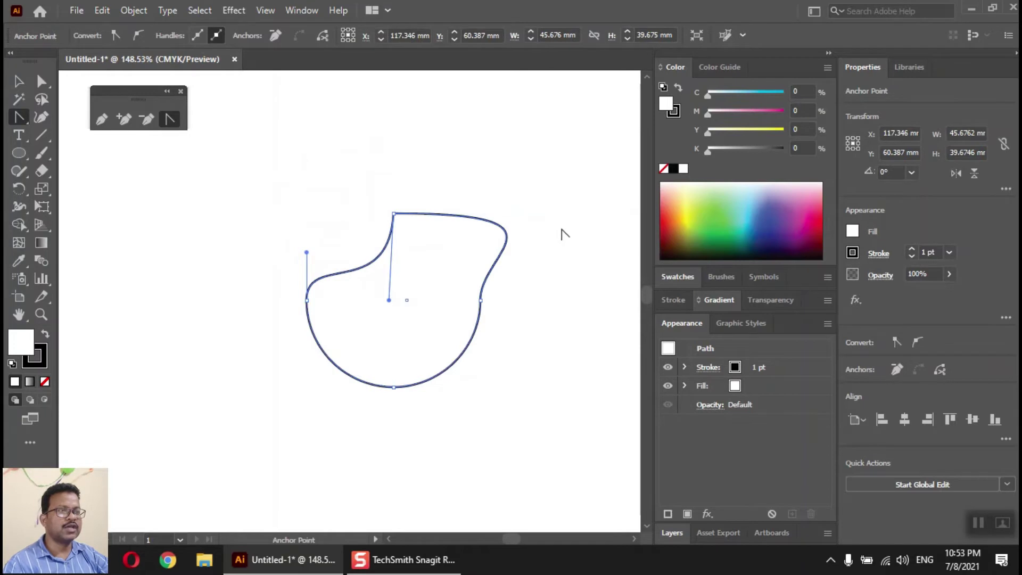
Pull the top anchor's handles inward into a symmetric onion-dome cusp and close the floating pen tools panel.
click(45, 81)
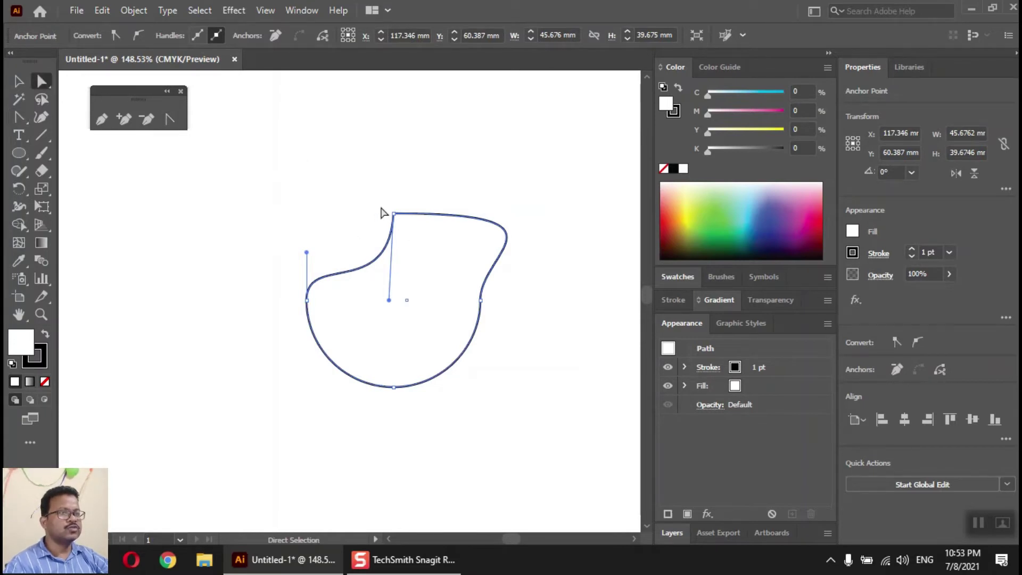
drag(395, 214, 407, 312)
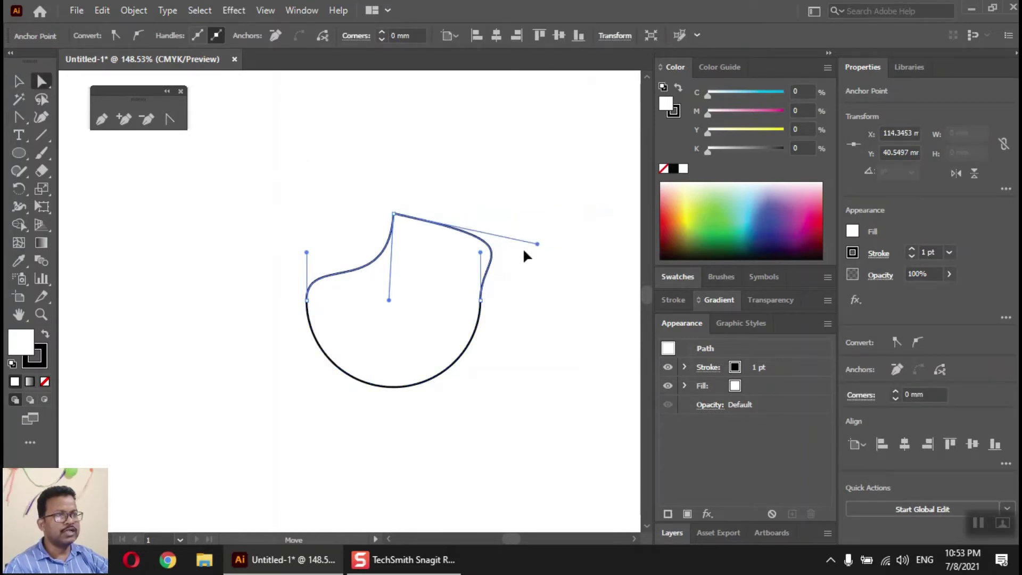
drag(407, 315, 402, 300)
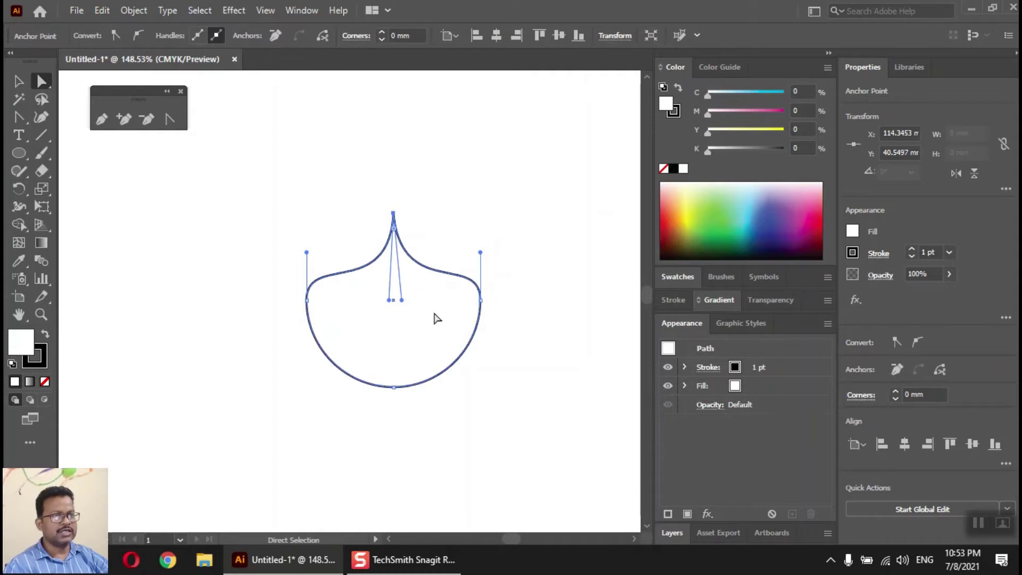
click(181, 91)
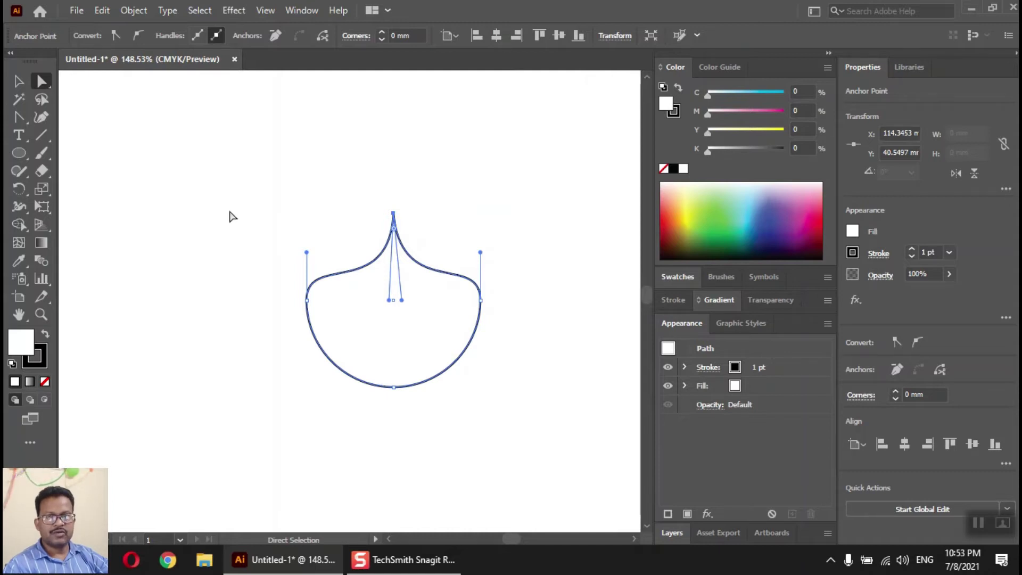
click(43, 118)
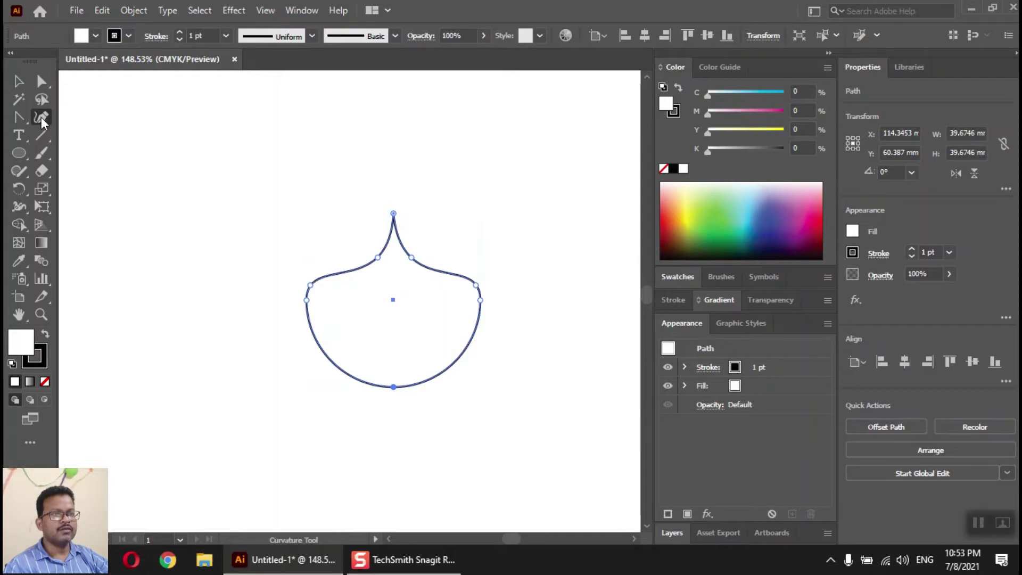
Draw a closed, smooth fish outline with a forked left tail around the dome using the Curvature Tool.
click(22, 118)
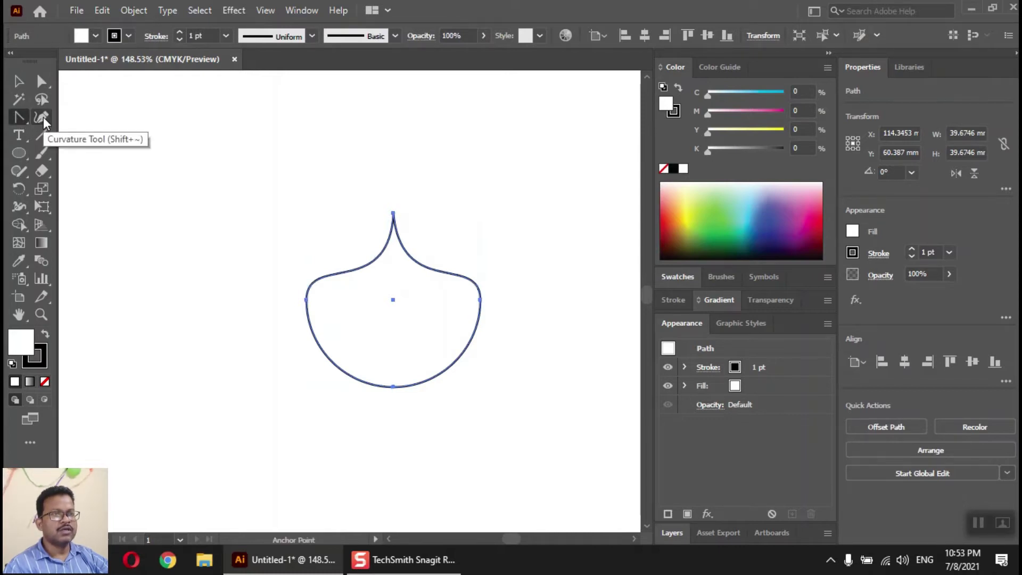
click(43, 116)
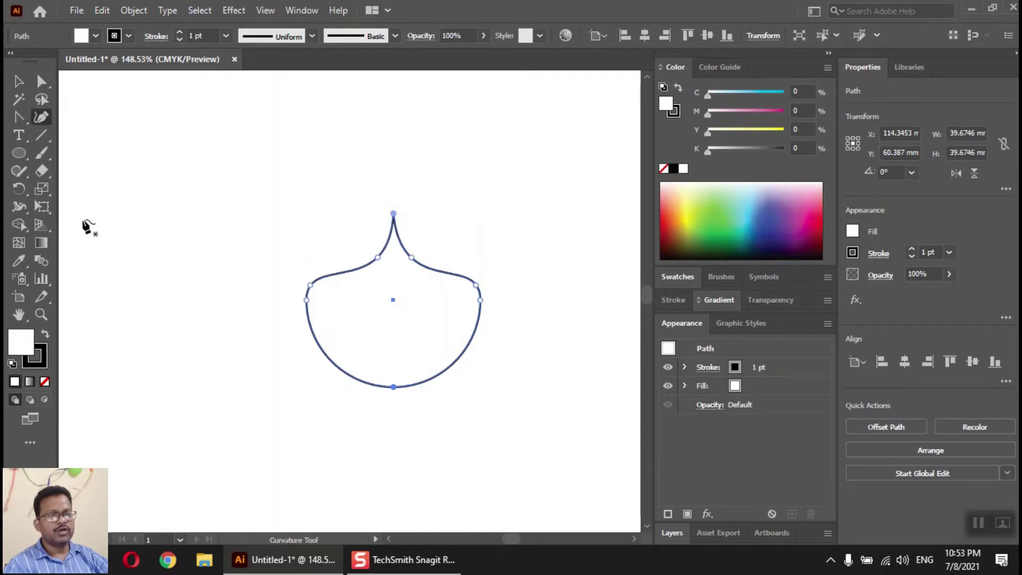
click(101, 324)
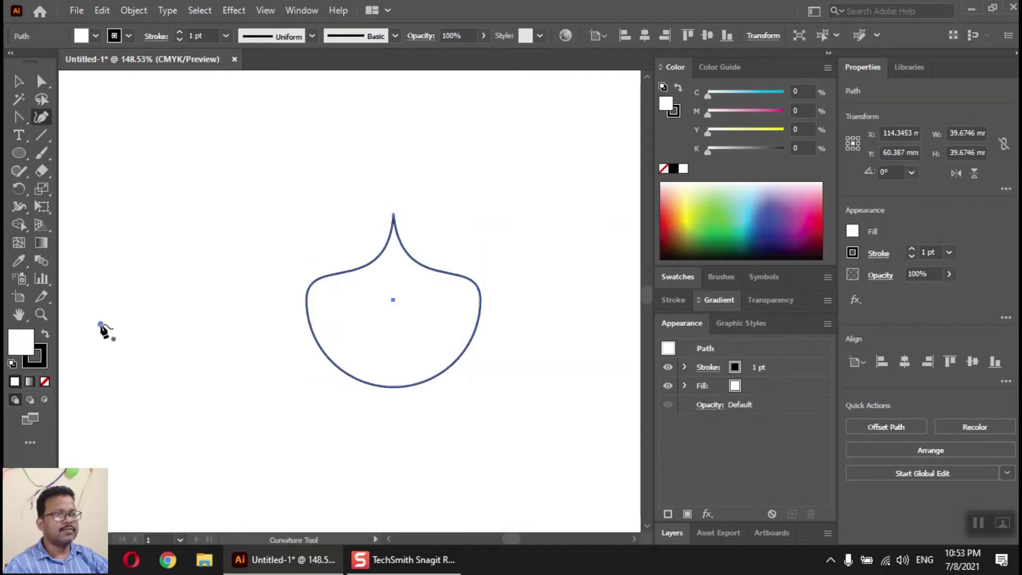
click(144, 155)
click(224, 272)
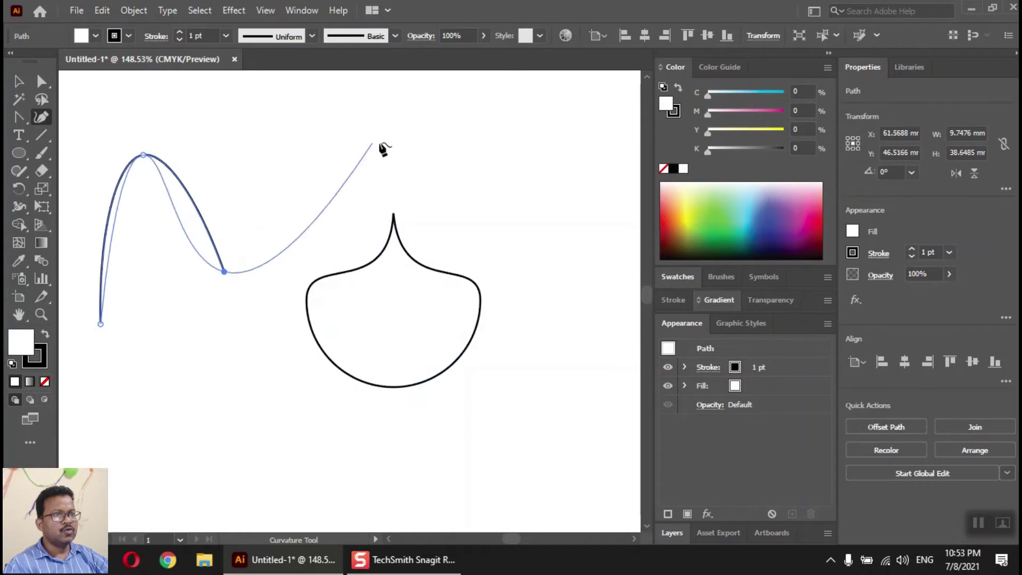
key(Escape)
click(390, 135)
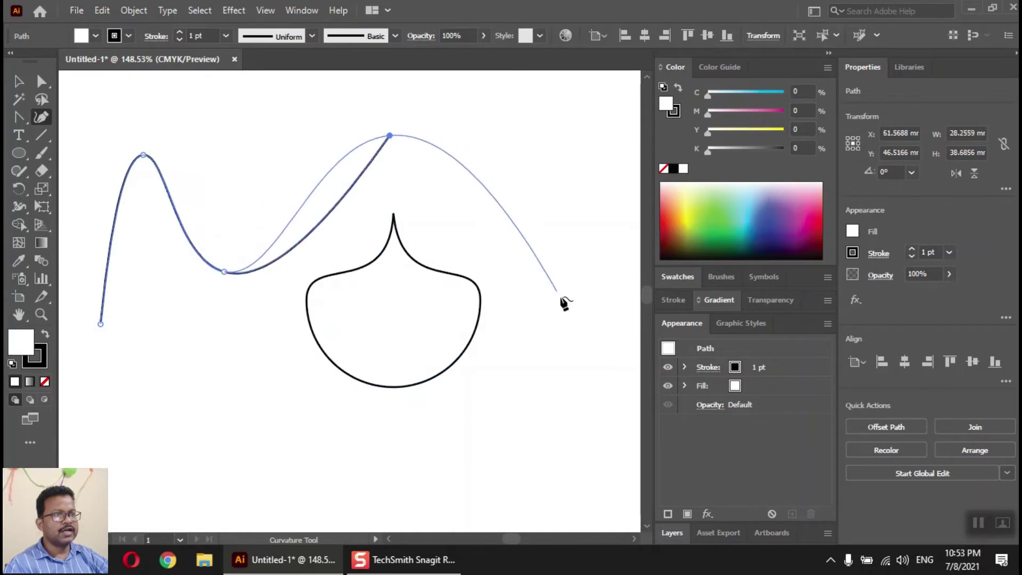
click(573, 400)
click(259, 439)
click(195, 301)
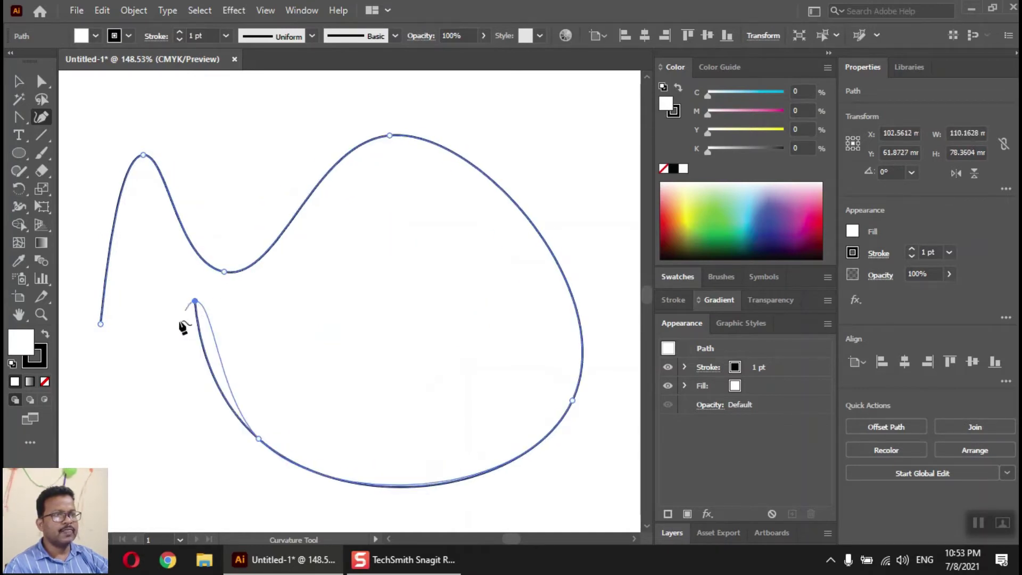
click(76, 259)
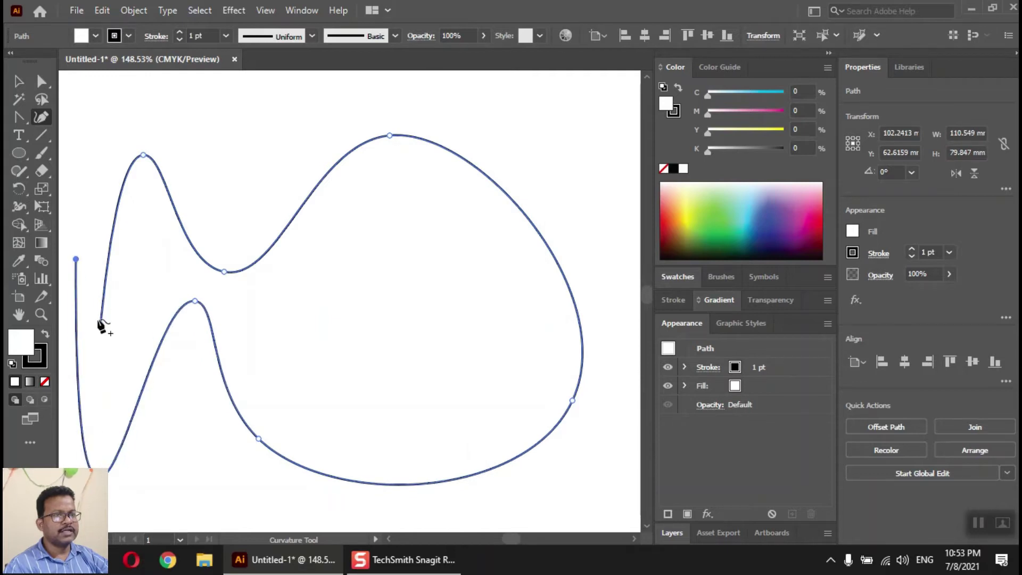
click(100, 324)
Delete all artwork with Ctrl+A and Delete, then zoom out and centre the page.
key(v)
click(177, 456)
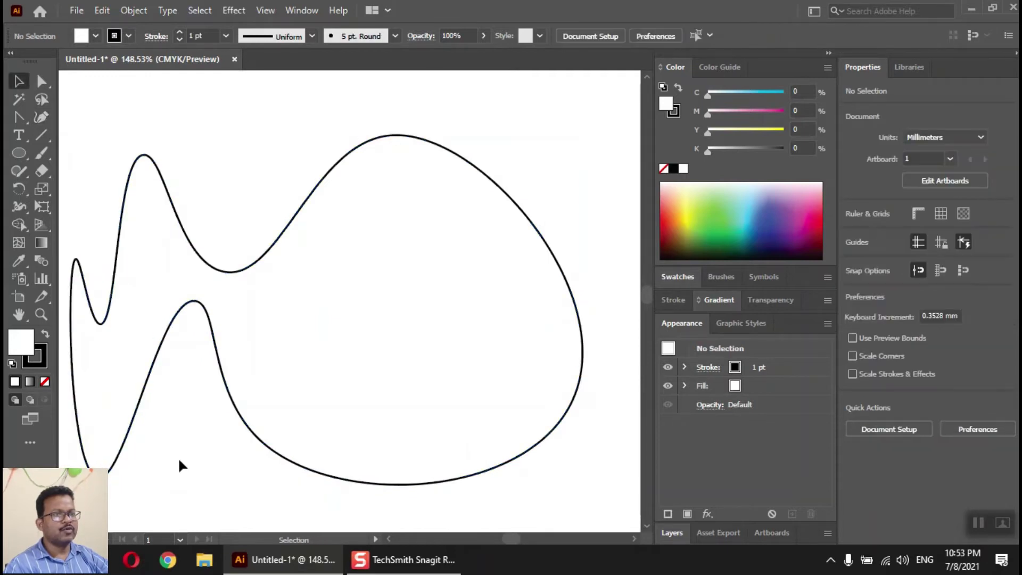
key(ctrl+a)
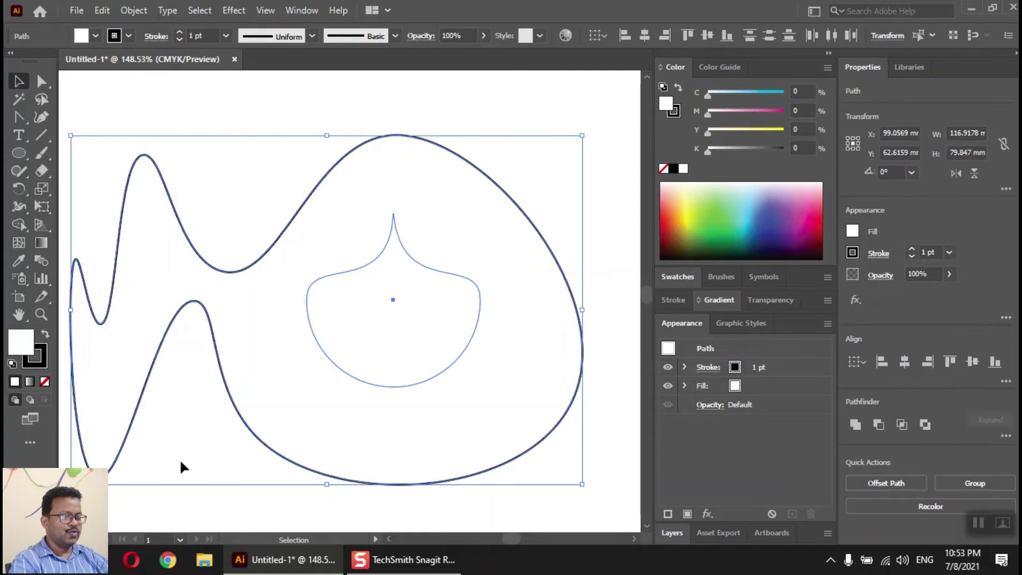
key(Delete)
key(ctrl+minus)
key(ctrl+minus)
drag(312, 361, 248, 331)
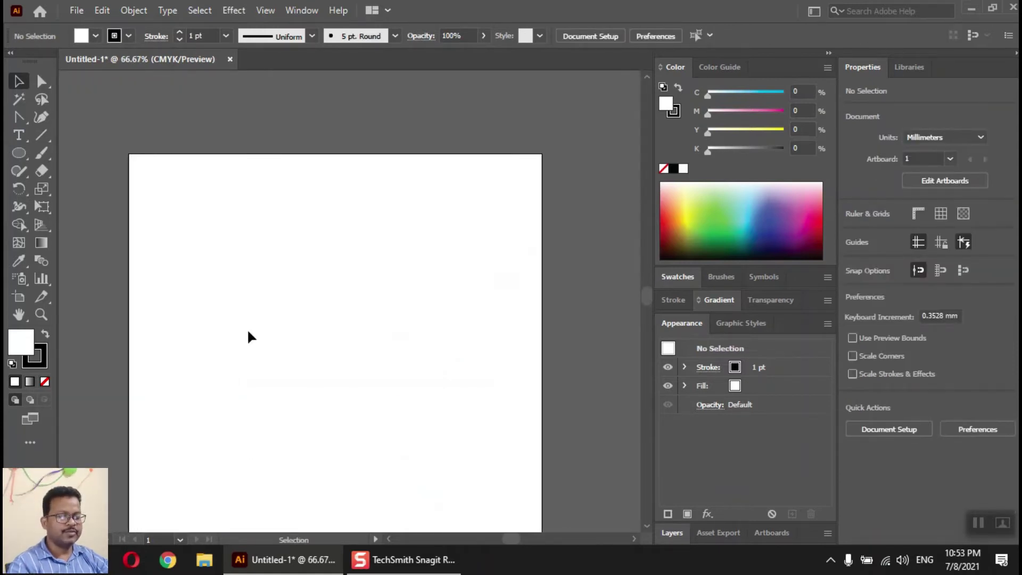
Draw a wavy test curve with two crests using the Curvature Tool, then delete it.
click(42, 117)
click(179, 377)
click(198, 259)
click(335, 350)
click(411, 223)
click(535, 334)
key(v)
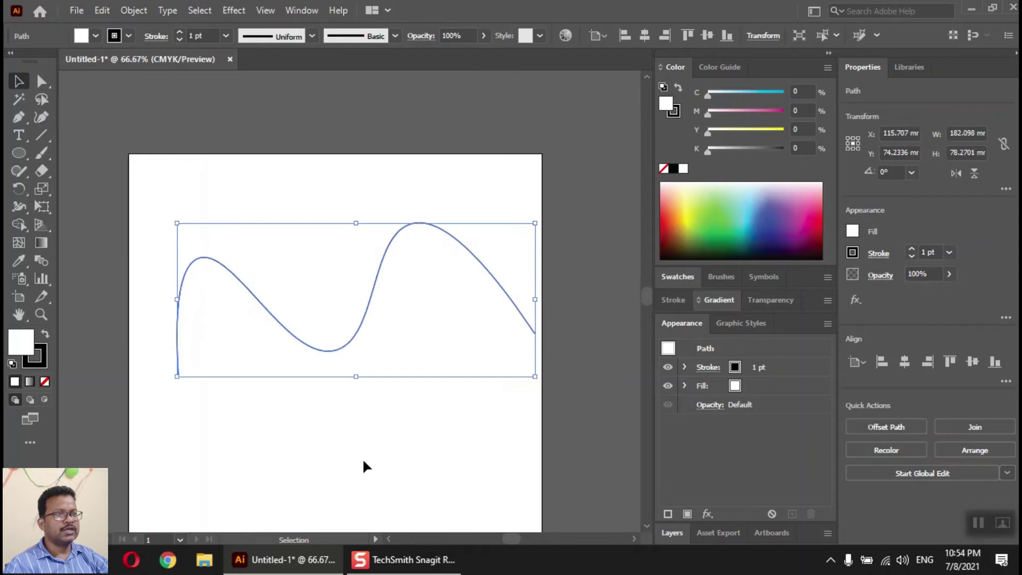
click(363, 458)
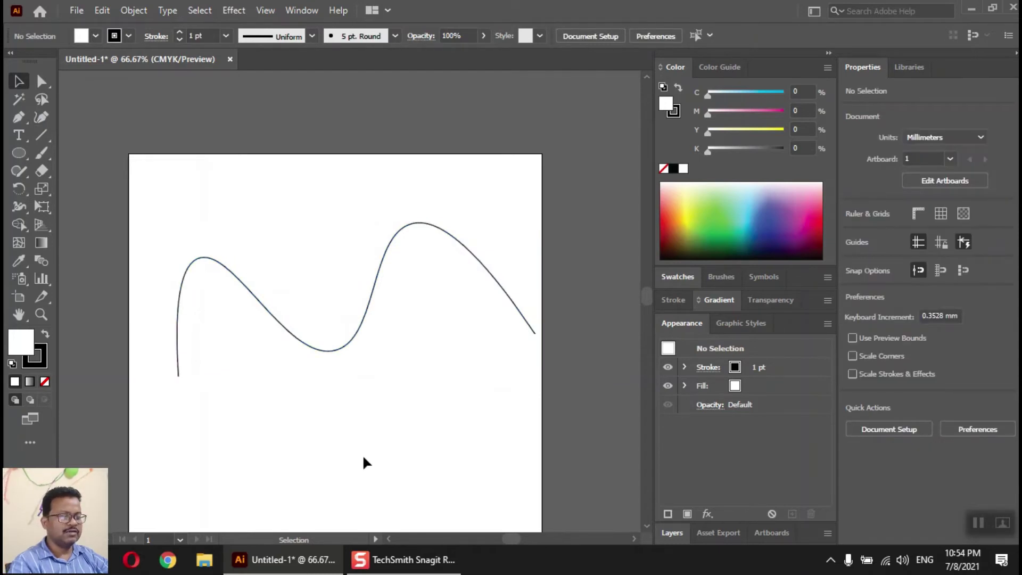
click(187, 259)
key(Delete)
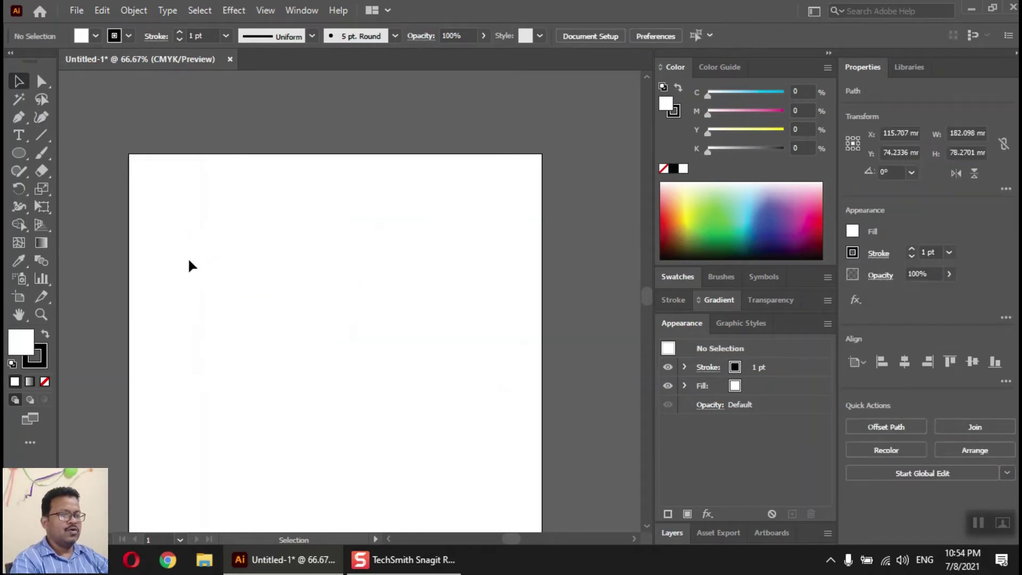
Detach the text tool variants into a floating panel and reposition it.
click(16, 137)
click(12, 136)
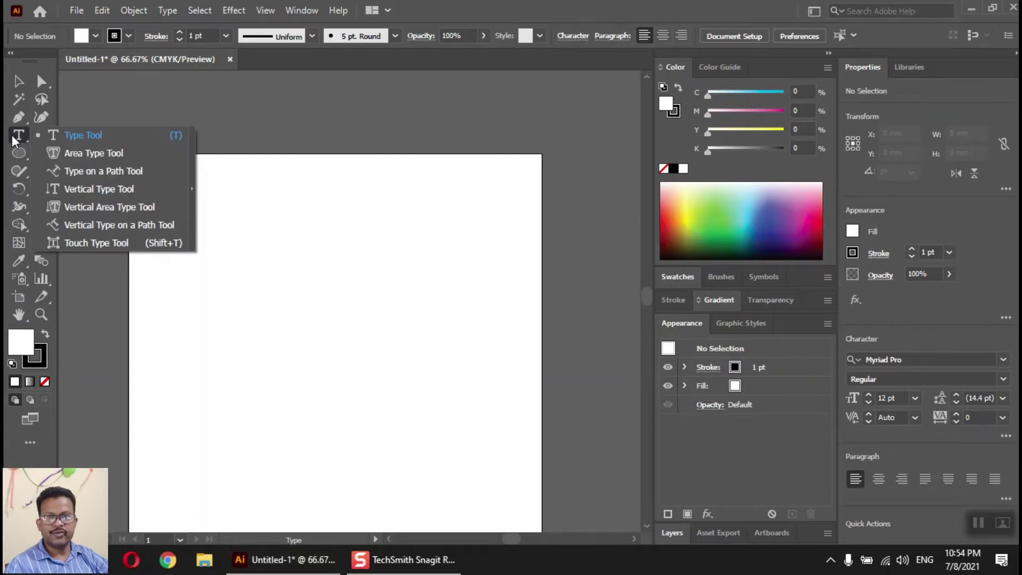
click(192, 152)
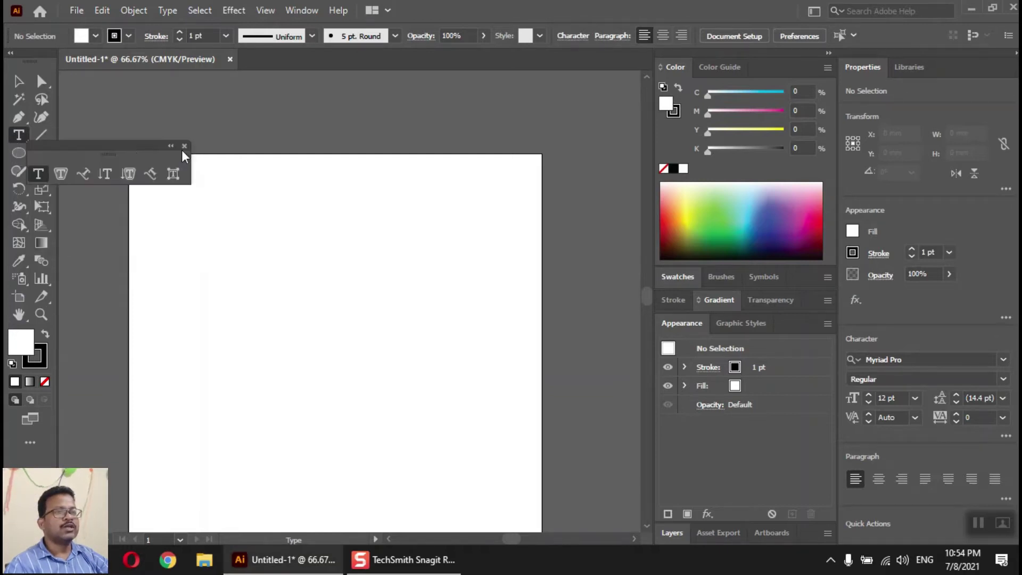
drag(60, 146, 112, 101)
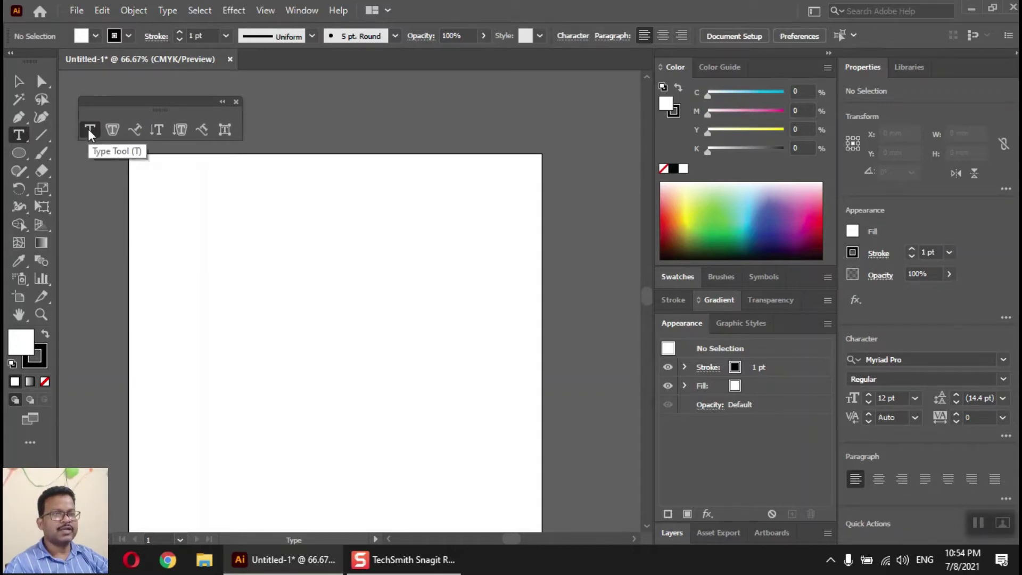
Place a text object reading 'start', enlarge it greatly and move it toward the left.
click(202, 206)
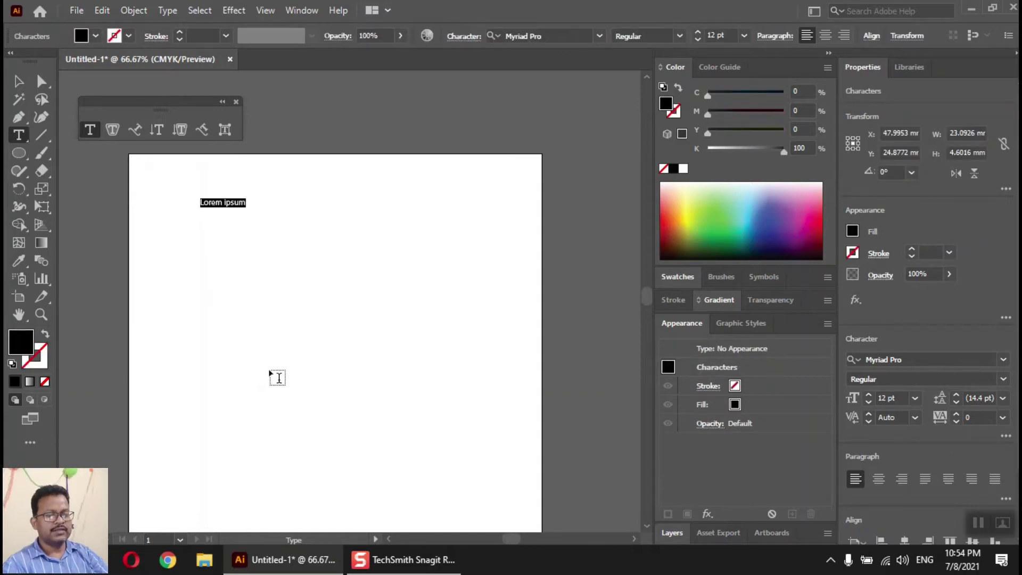
key(BackSpace)
text(rt)
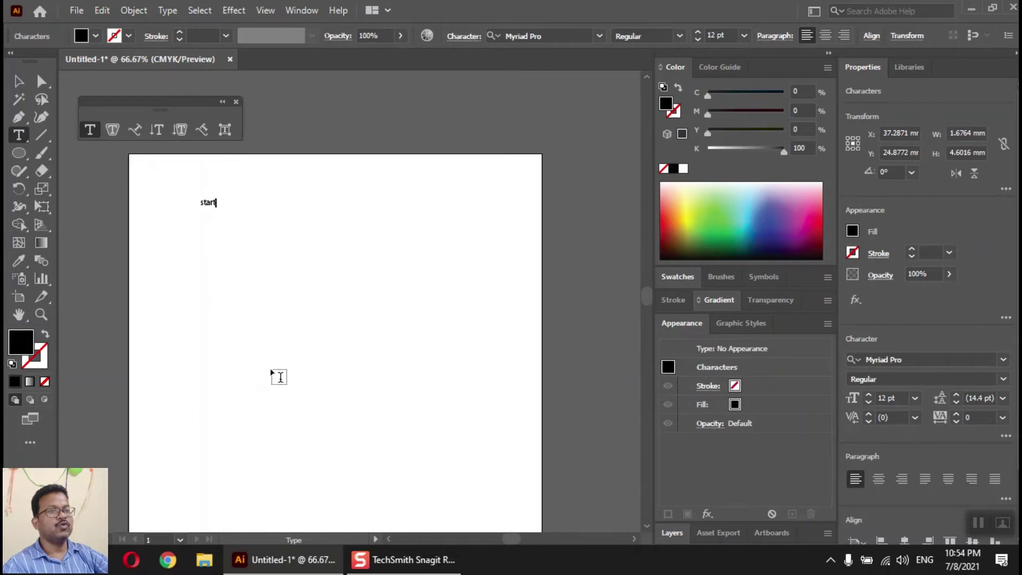
click(19, 81)
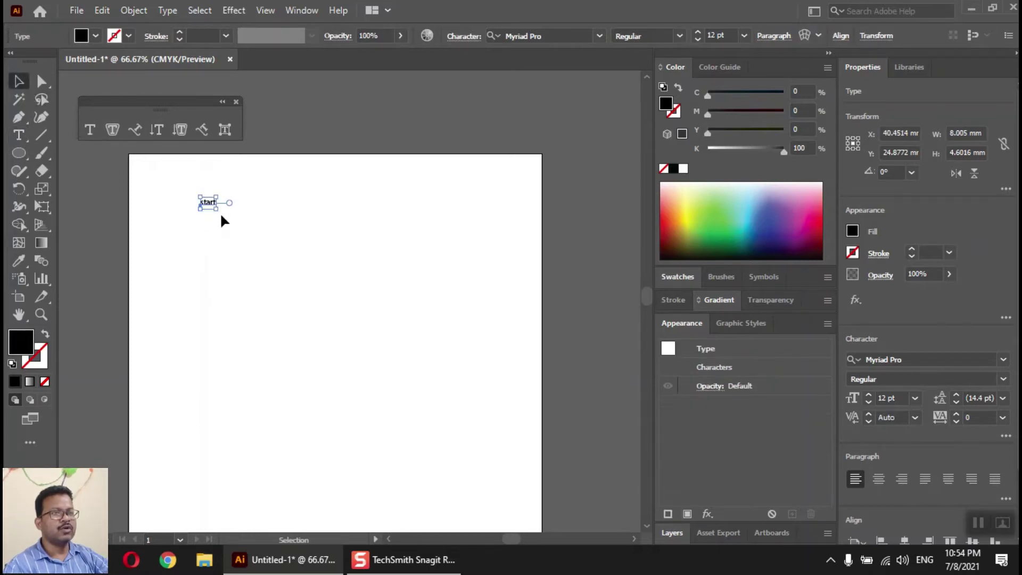
drag(216, 209, 289, 280)
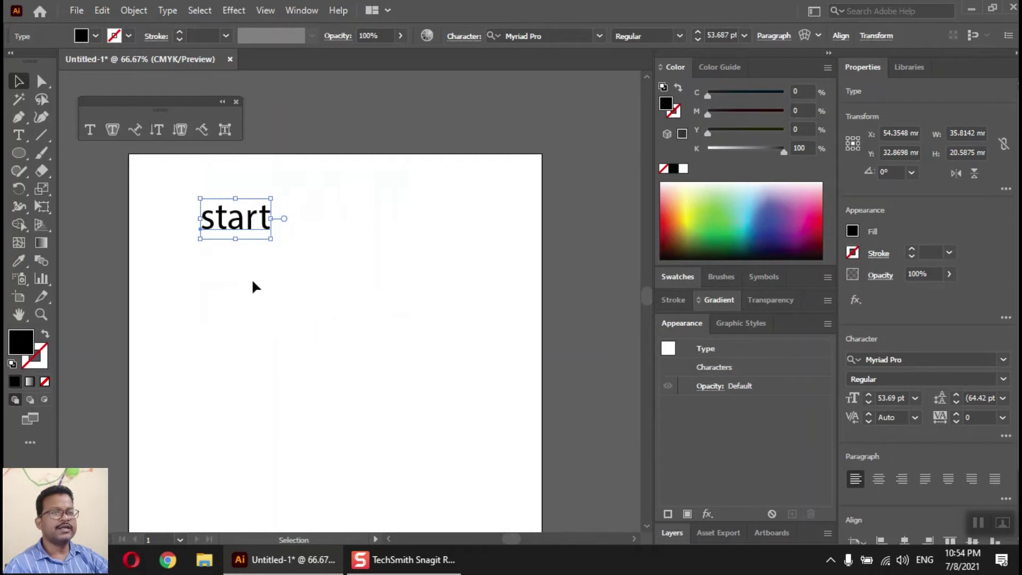
drag(253, 218, 196, 218)
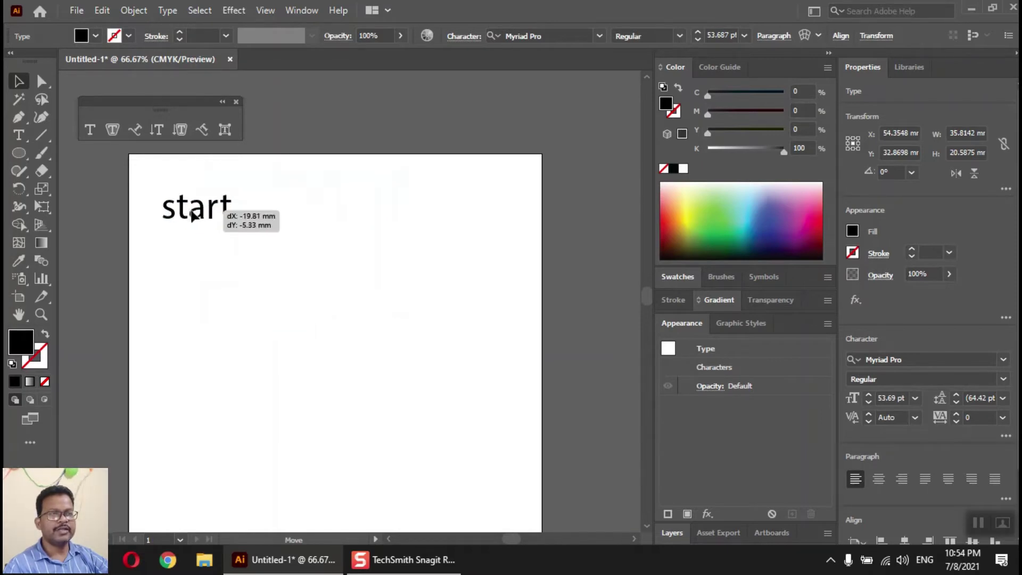
Type a long line of 1s and 2s below the word 'start'.
click(88, 130)
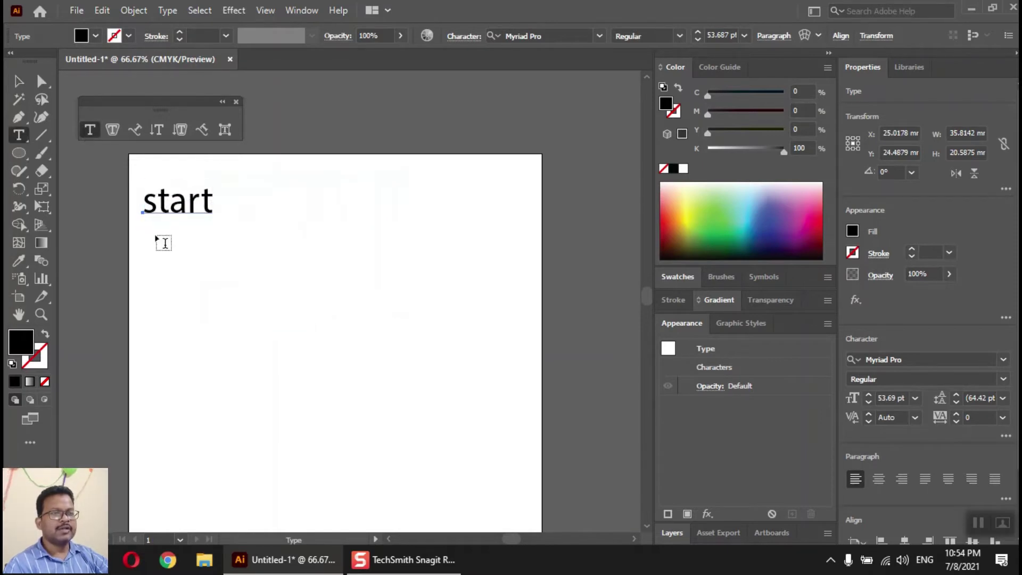
click(161, 278)
text(112121212 1212 21 212 1212 2112122121212121212121212212121212121212)
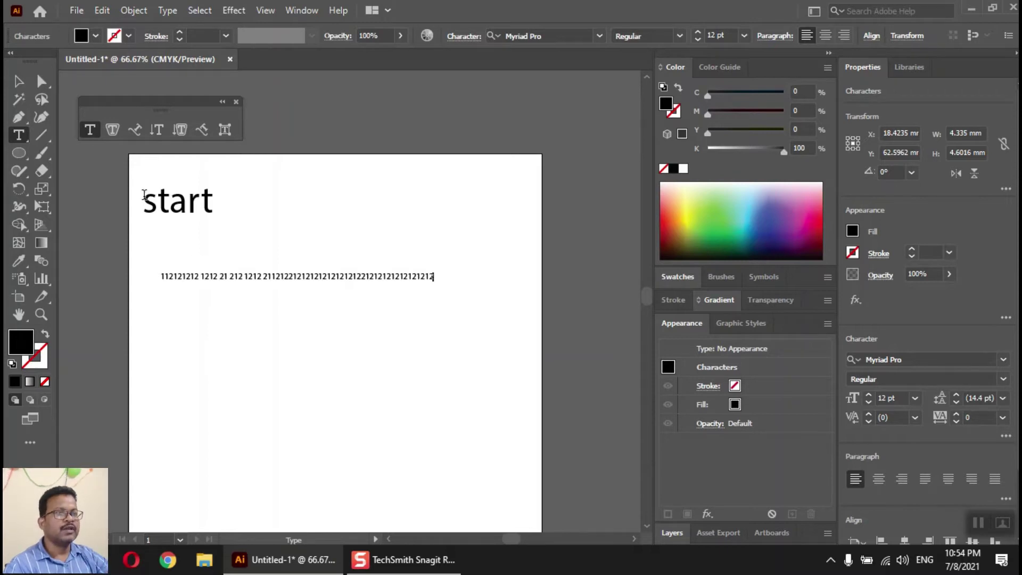
Drag a tall area-type frame below the digits, filled with Lorem ipsum placeholder text.
click(89, 133)
mouse_move(188, 310)
mouse_down()
mouse_move(242, 387)
mouse_move(213, 343)
mouse_move(361, 432)
mouse_move(435, 426)
mouse_move(437, 389)
mouse_move(436, 424)
mouse_up()
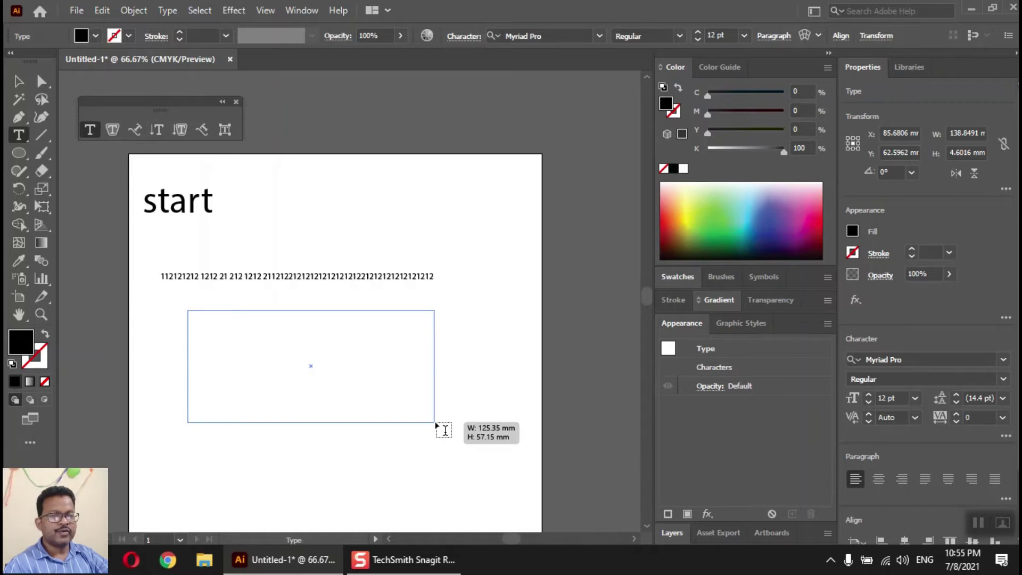
drag(436, 424, 437, 446)
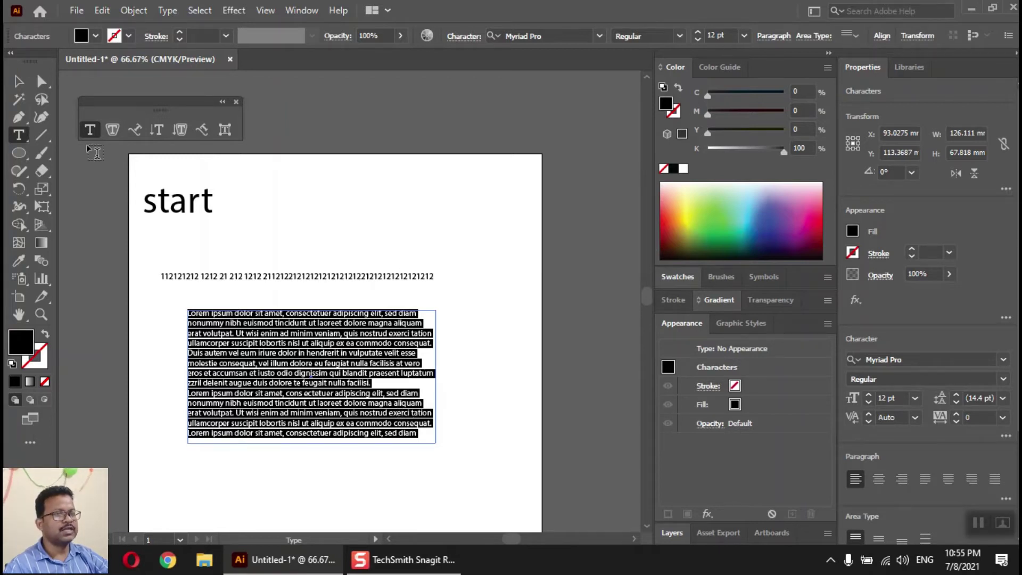
click(19, 82)
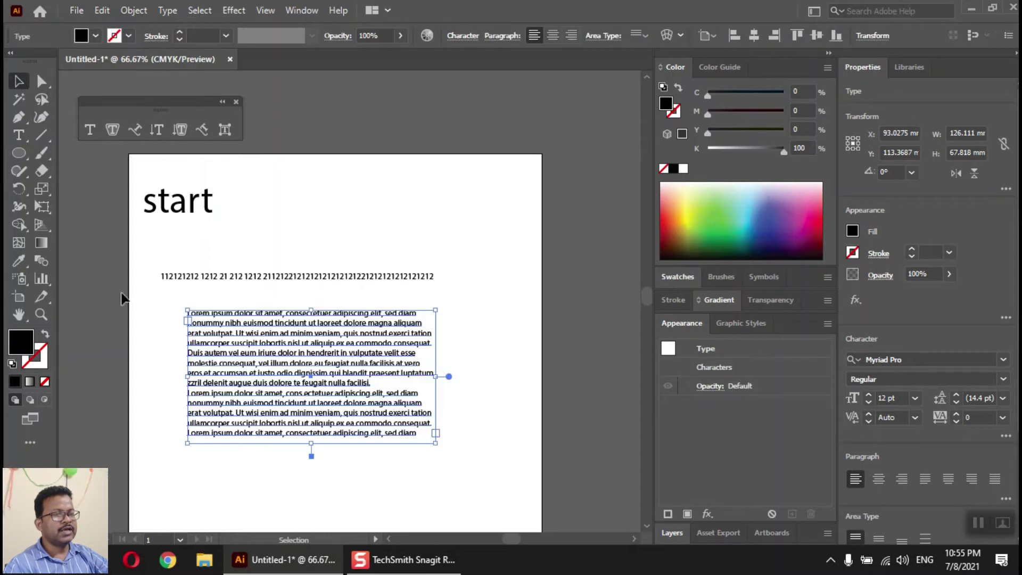
click(156, 321)
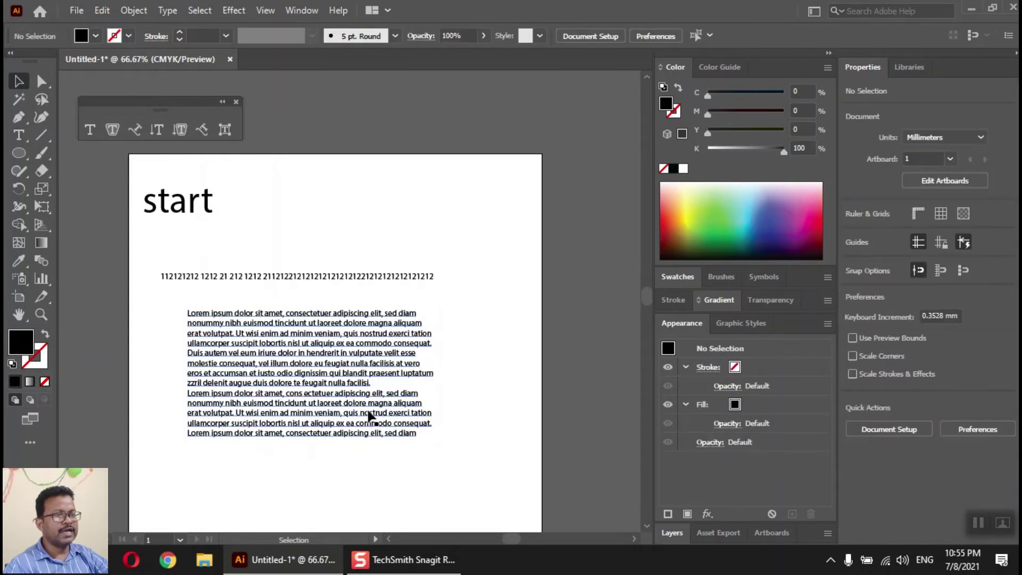
Set the Lorem ipsum paragraph to News701 BT Bold at 17 pt.
click(372, 417)
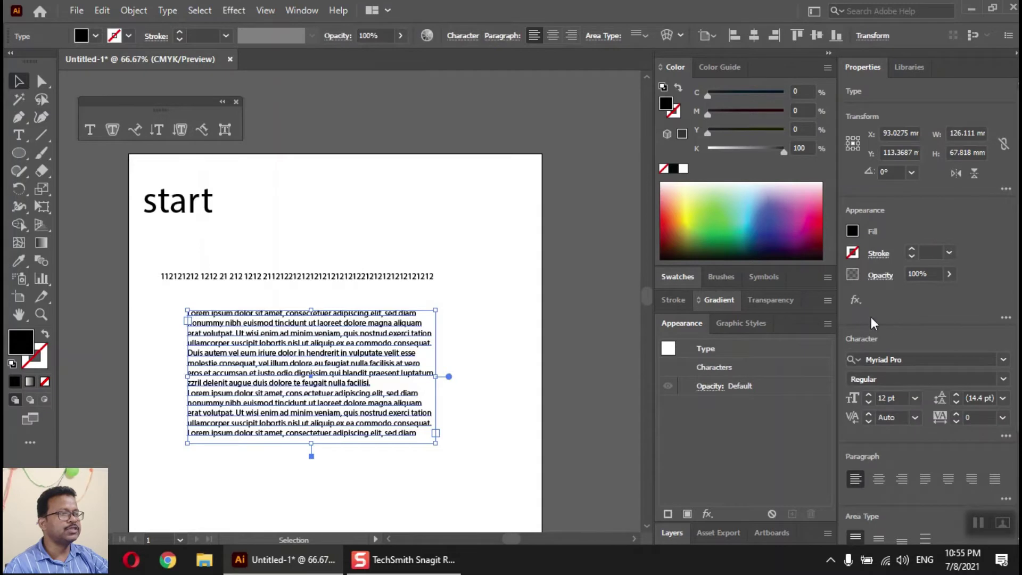
click(1004, 360)
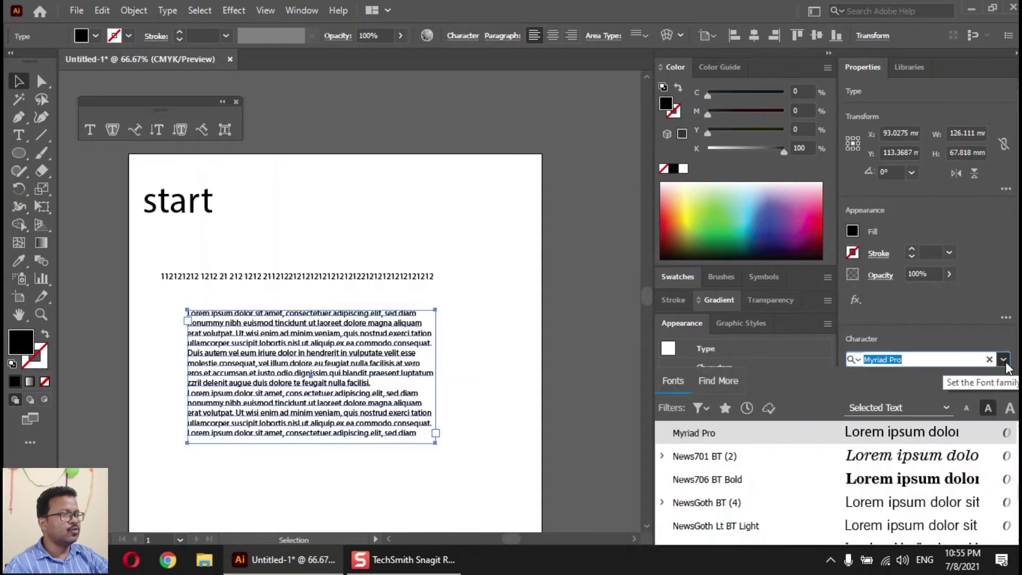
click(908, 456)
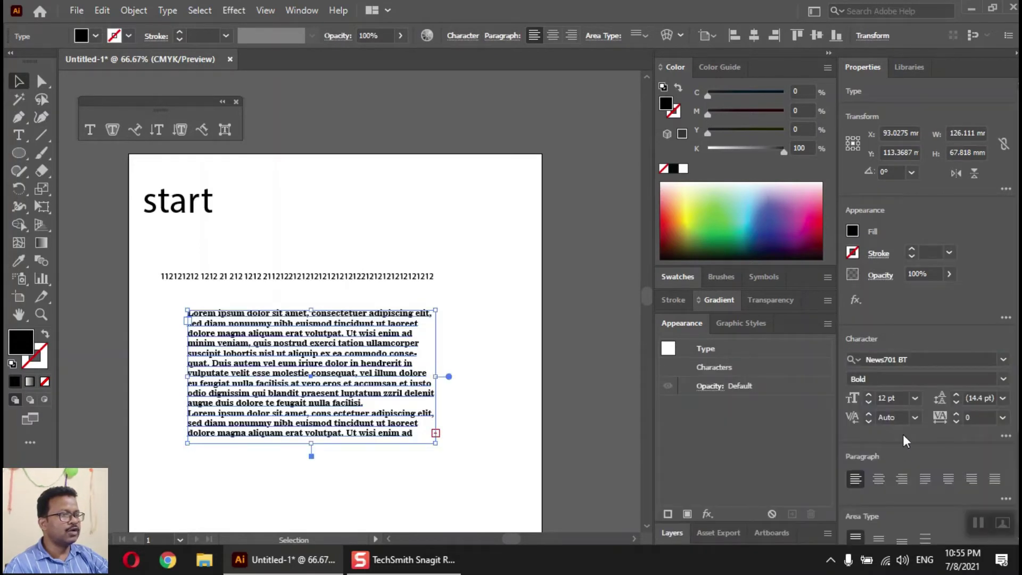
click(869, 394)
click(868, 394)
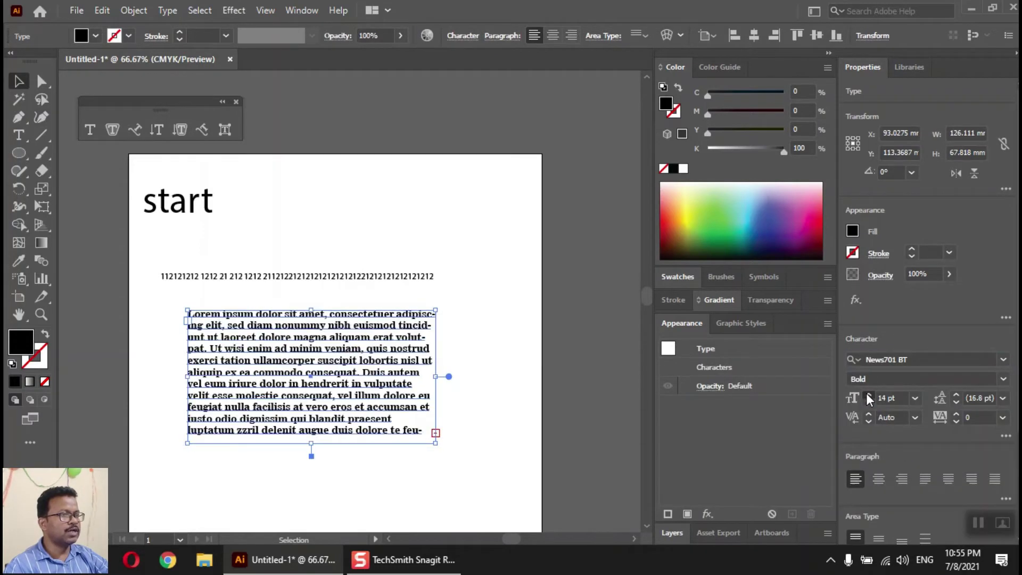
Select the Lorem ipsum frame, the digit line and the word 'start' together.
click(422, 481)
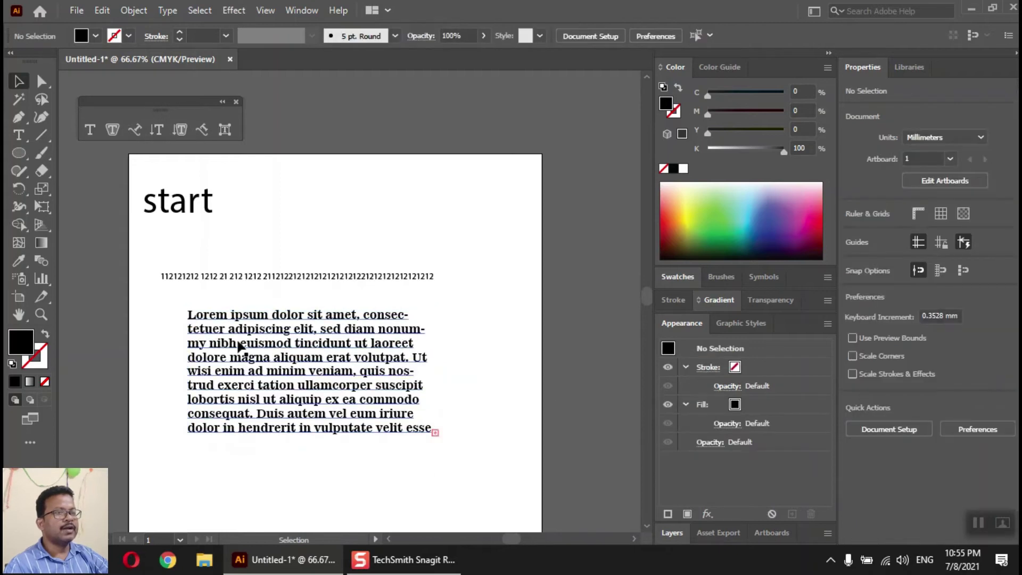
click(373, 425)
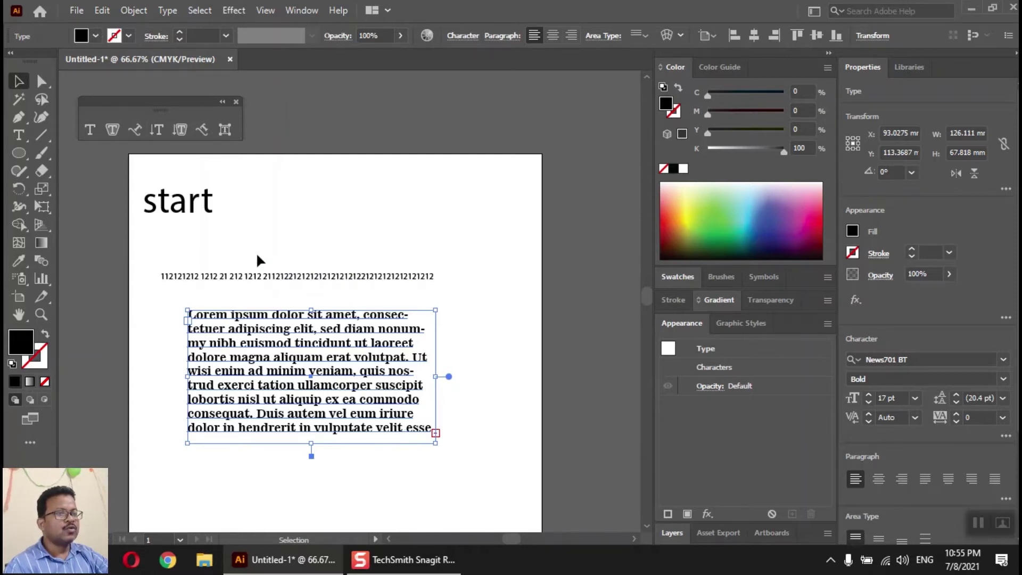
shift+click(299, 275)
shift+click(202, 201)
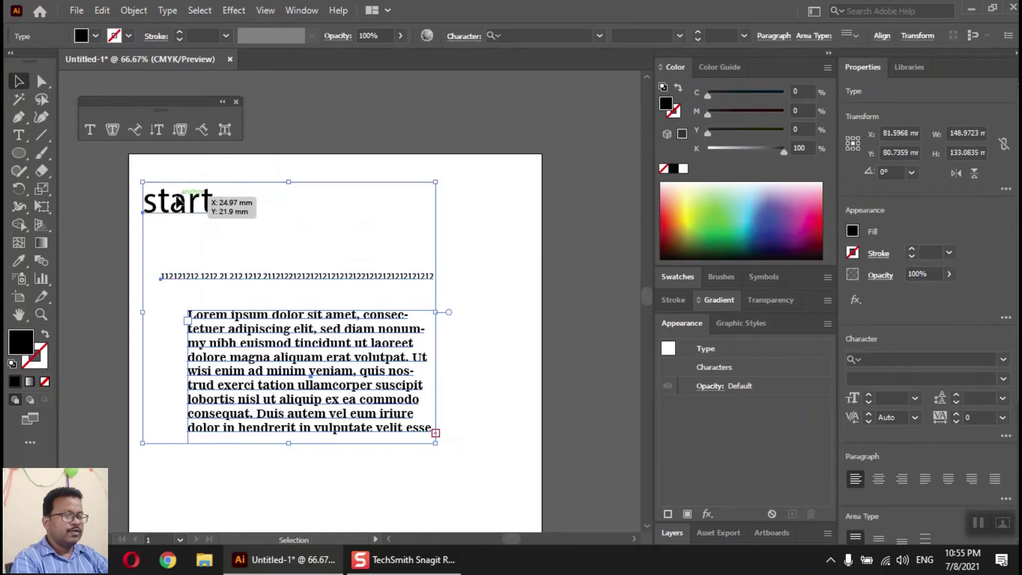
Delete the three text objects and type a new point-text line 'cxcx' near the top.
key(Delete)
click(89, 129)
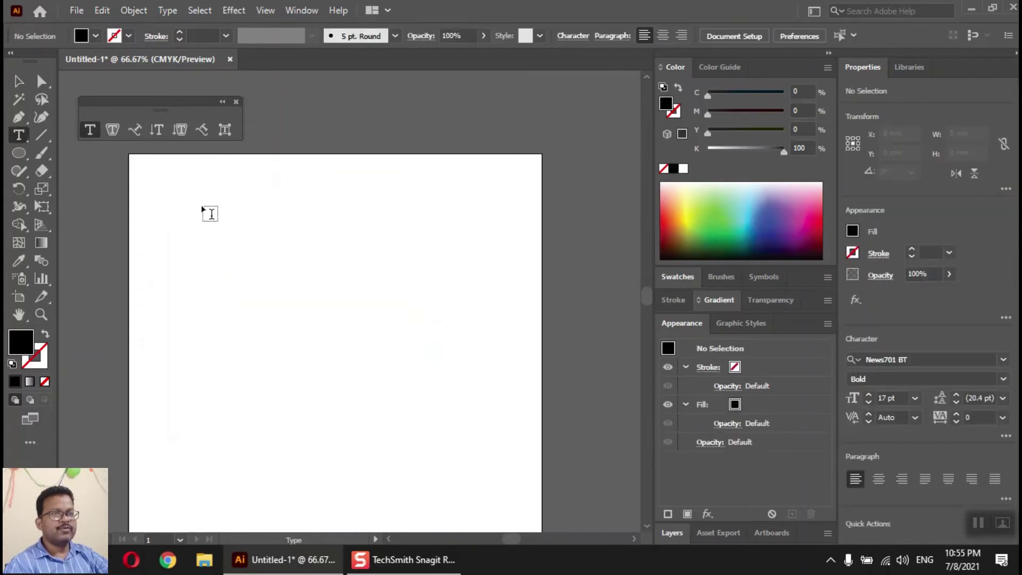
click(177, 202)
text(cxcx)
Draw a text frame below 'cxcx', then move both the frame and the 'cxcx' line lower.
drag(178, 213, 330, 278)
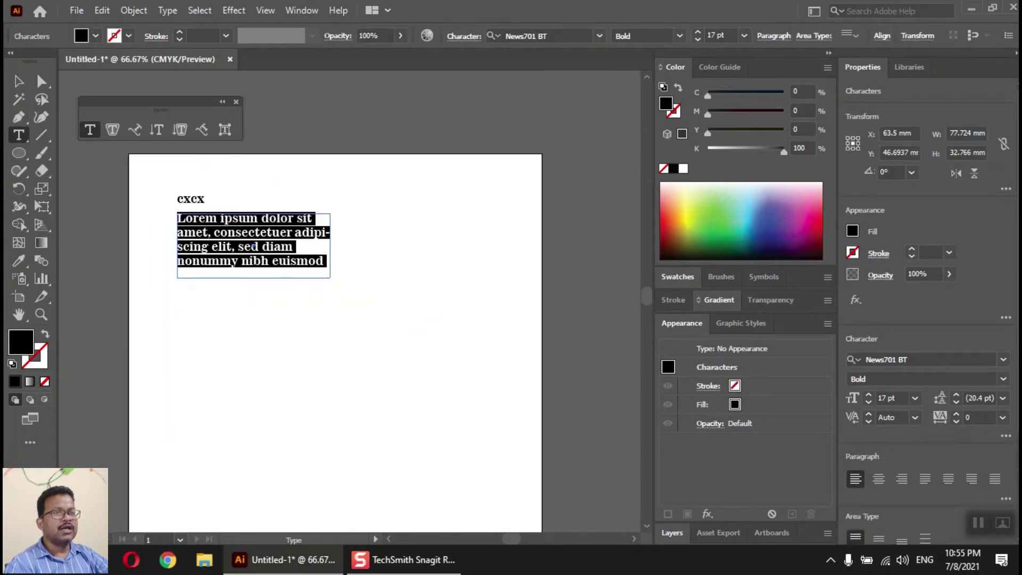
click(19, 81)
drag(201, 245, 201, 333)
drag(201, 202, 201, 247)
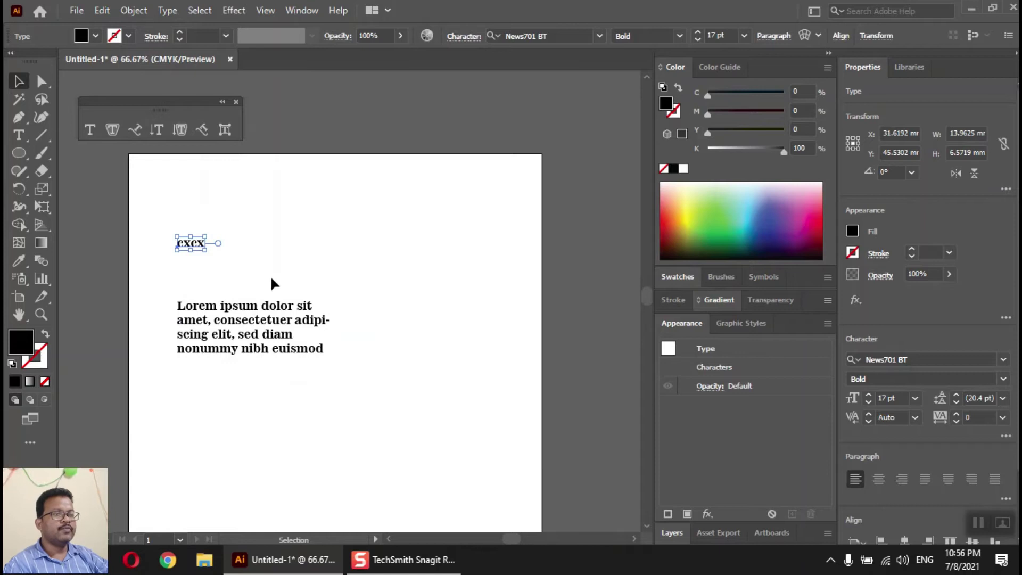
Convert 'cxcx' to area type, enlarge and reposition its frame, and move the Lorem ipsum block down.
double_click(218, 244)
drag(208, 257, 304, 289)
drag(204, 250, 295, 220)
mouse_move(393, 268)
mouse_down()
mouse_move(510, 457)
mouse_move(490, 290)
mouse_up()
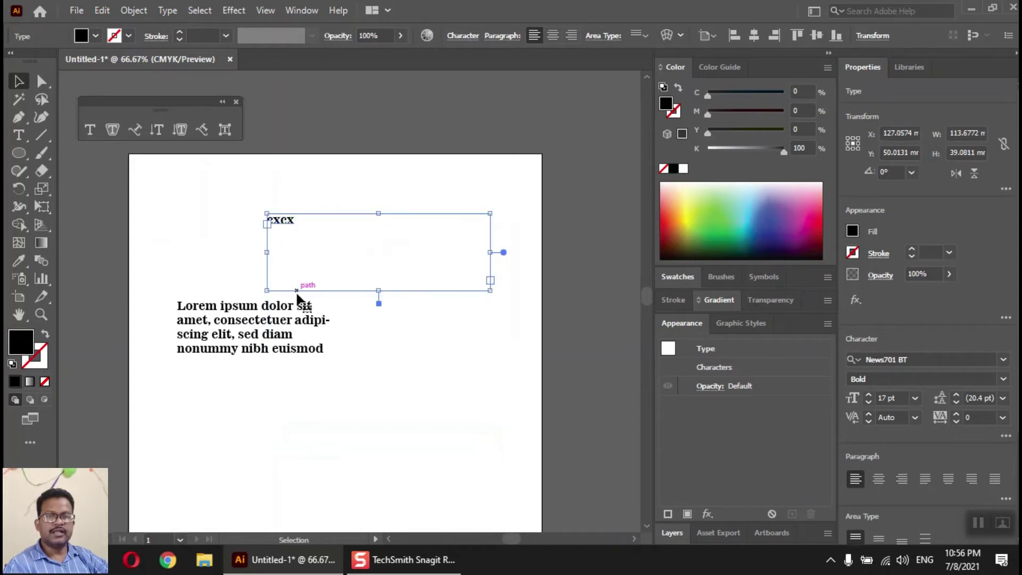
drag(288, 341, 287, 398)
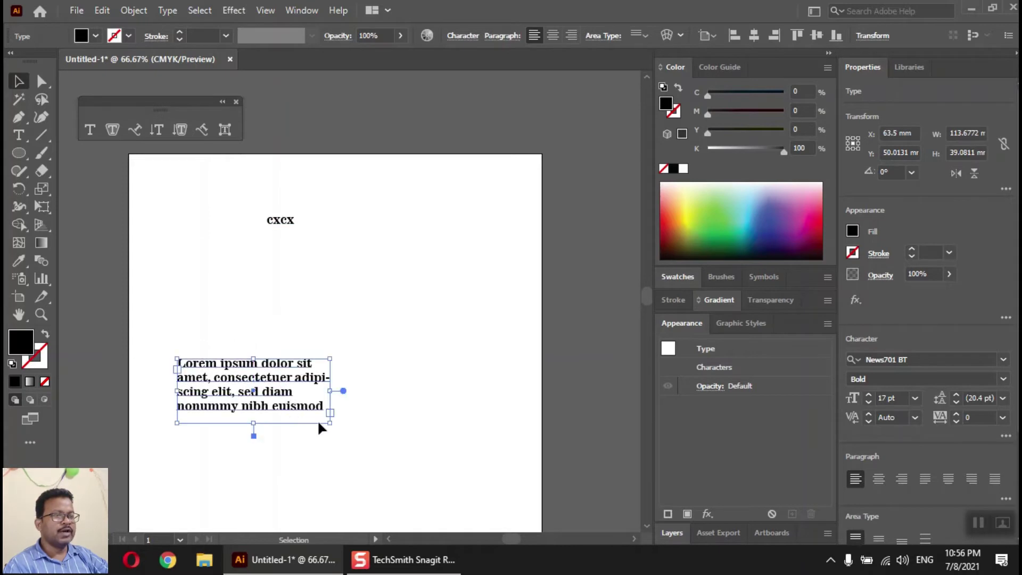
Convert the Lorem ipsum frame to point text, add 'xcxczxczxczxc zxcxzcxz xczx zxc' and a new line 'czczx'.
double_click(344, 391)
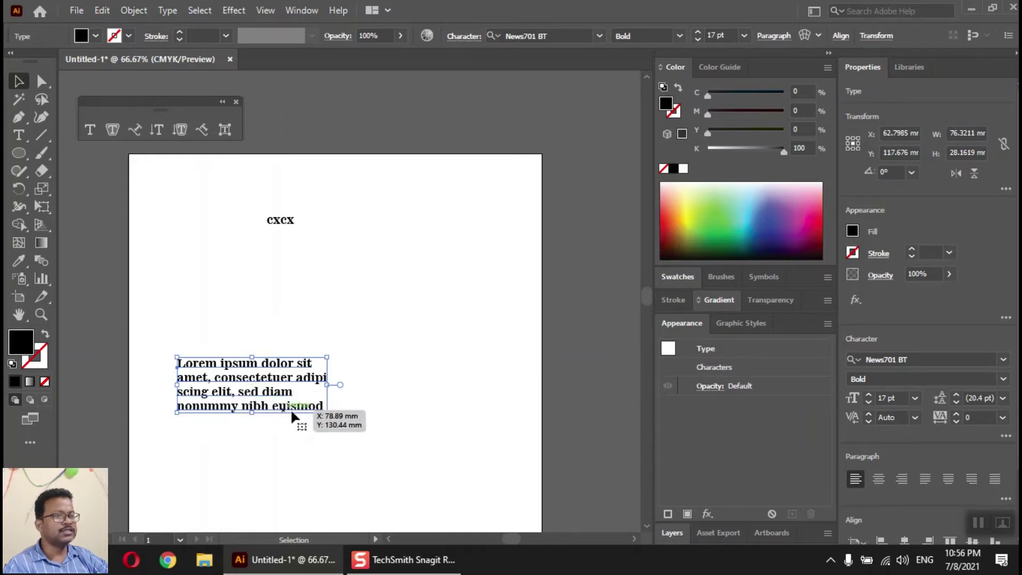
double_click(315, 409)
text(xcxczxczxczxc)
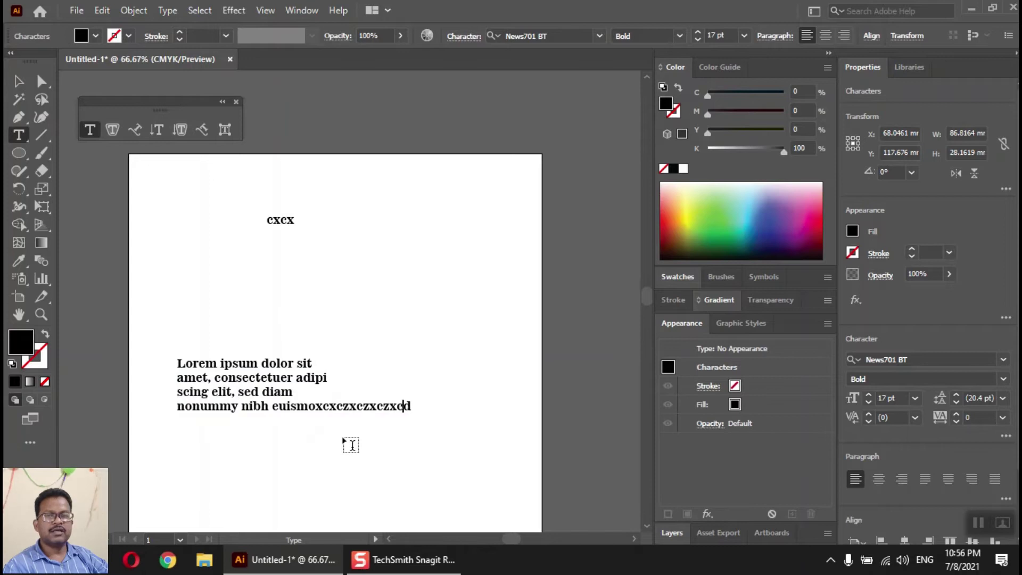
text( zxcxzcxz xczx zxc)
key(Right)
key(Return)
text(czczx)
Select both text objects and delete them.
click(20, 81)
drag(200, 195, 447, 443)
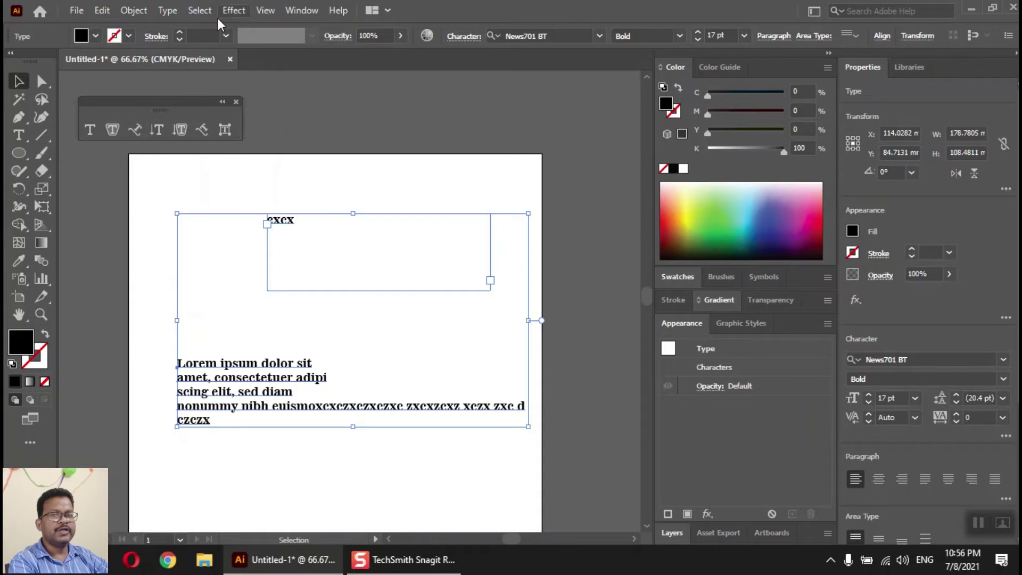
key(Delete)
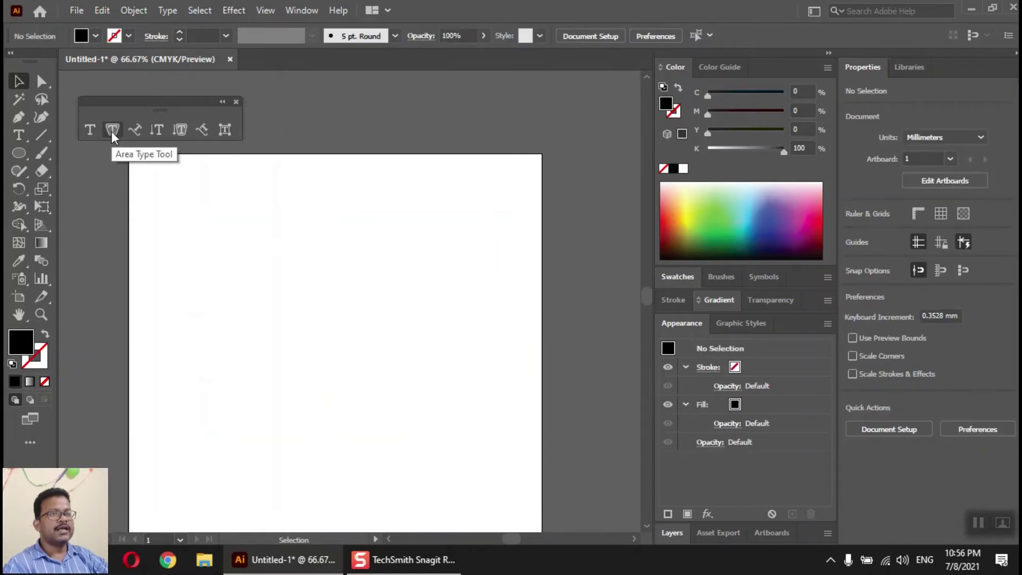
Draw a circle near the top-left, zoom in, nudge it and fill it yellow-green.
click(19, 153)
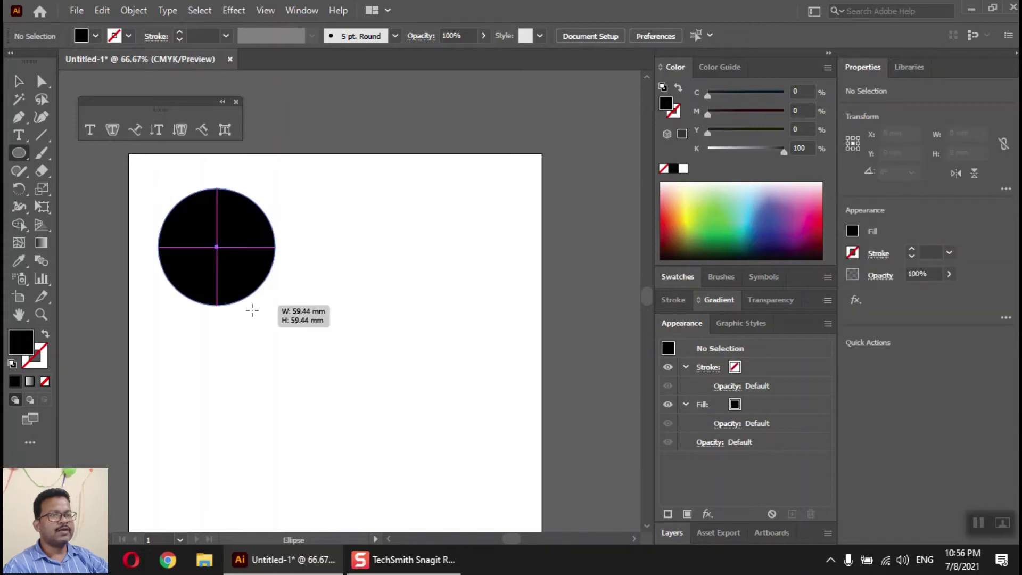
drag(157, 194, 253, 311)
mouse_move(212, 245)
mouse_down()
mouse_move(258, 355)
mouse_move(374, 290)
mouse_move(388, 296)
mouse_up()
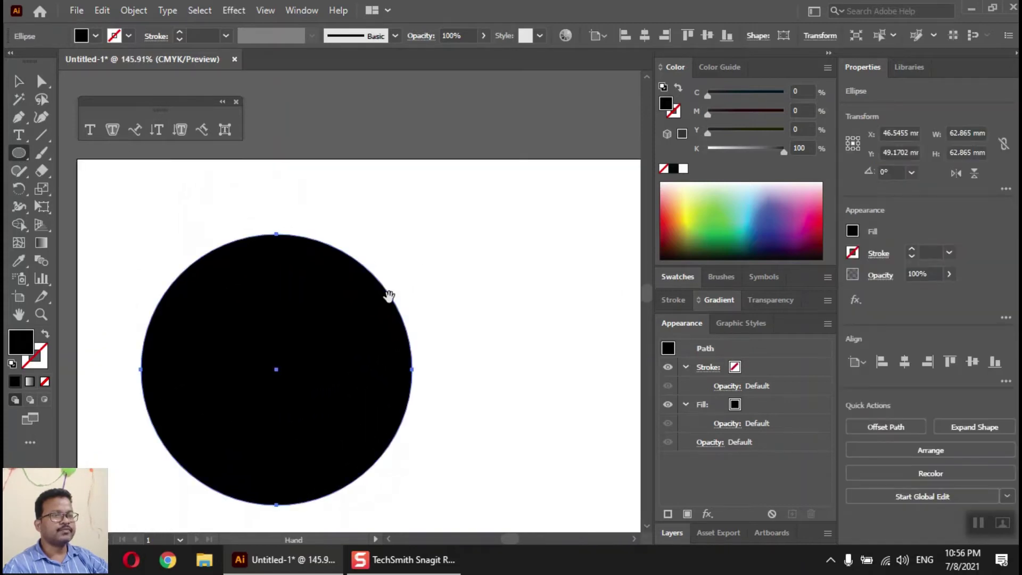
key(v)
mouse_move(335, 354)
mouse_down()
mouse_move(358, 322)
mouse_move(348, 320)
mouse_up()
click(695, 196)
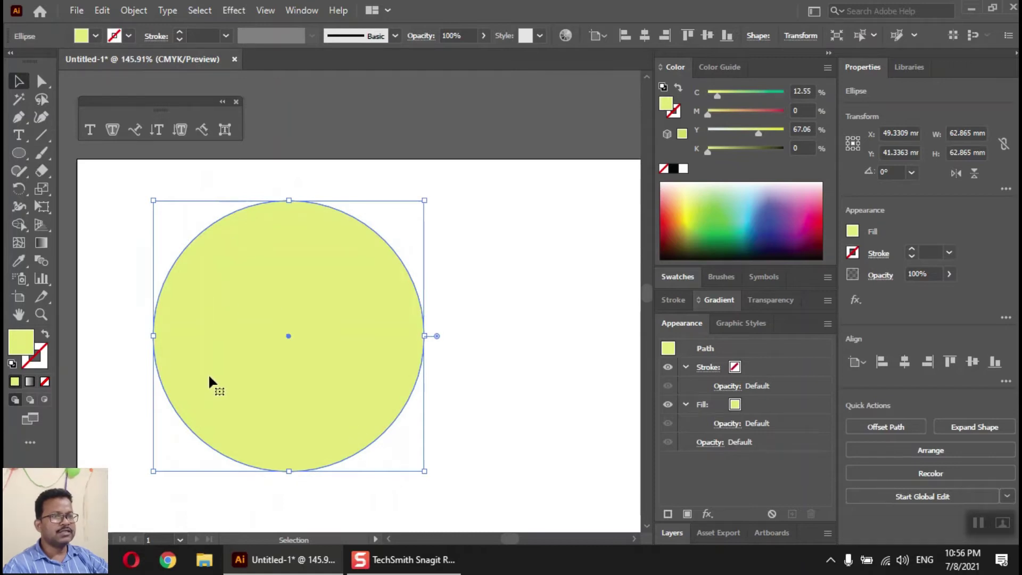
Flow Lorem ipsum placeholder text inside the circle with the Area Type tool.
click(112, 130)
click(232, 228)
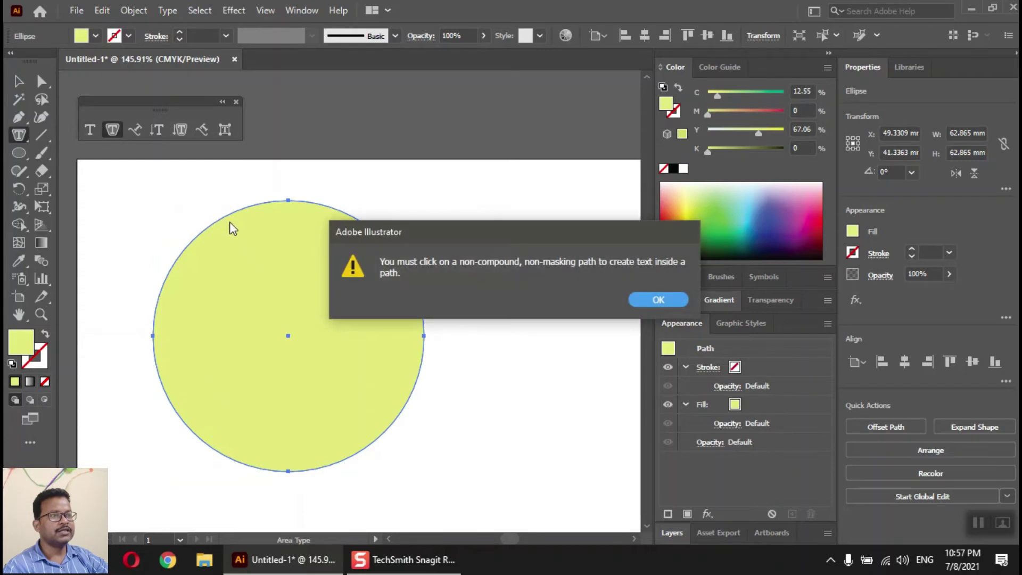
key(Return)
click(230, 219)
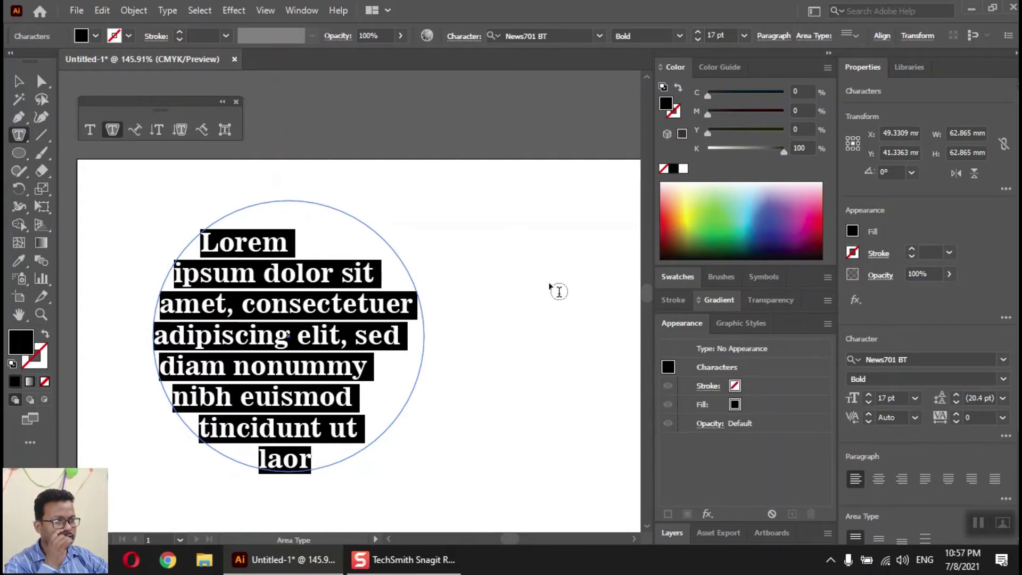
Set the circle text to 12 pt and try centre and justified alignment, ending left-aligned.
click(869, 403)
click(868, 403)
click(868, 403)
click(868, 403)
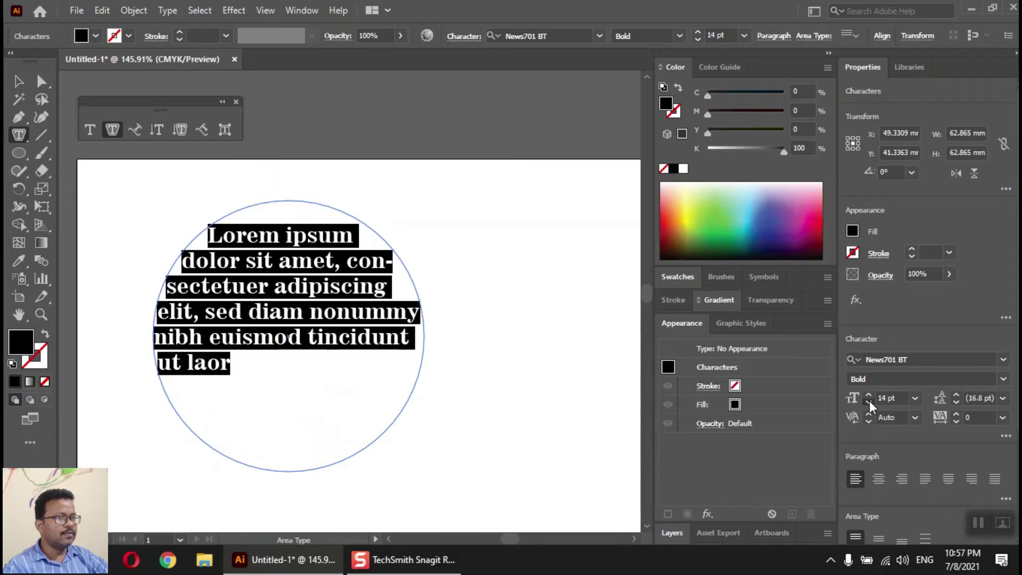
key(ctrl+shift+c)
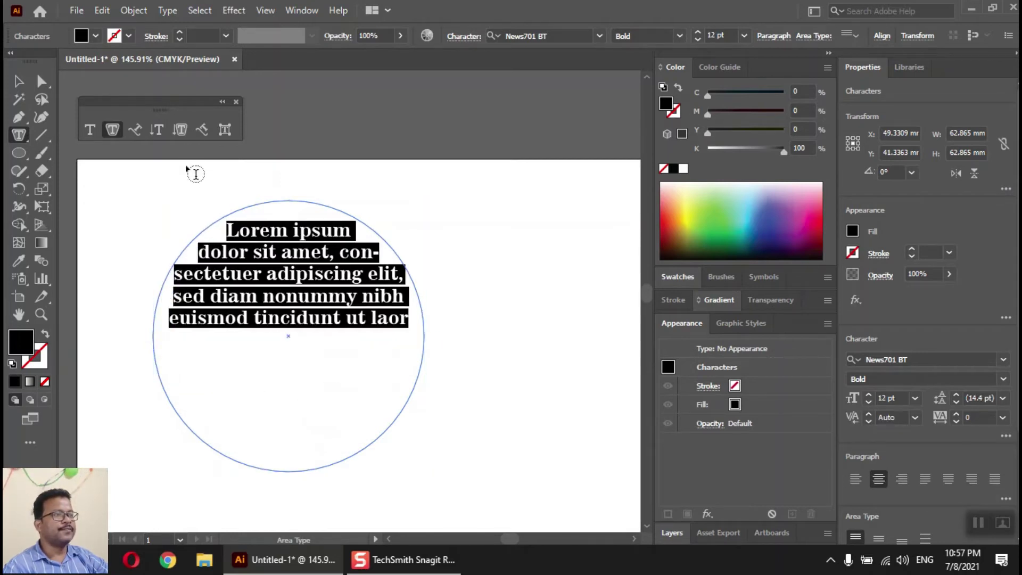
click(861, 478)
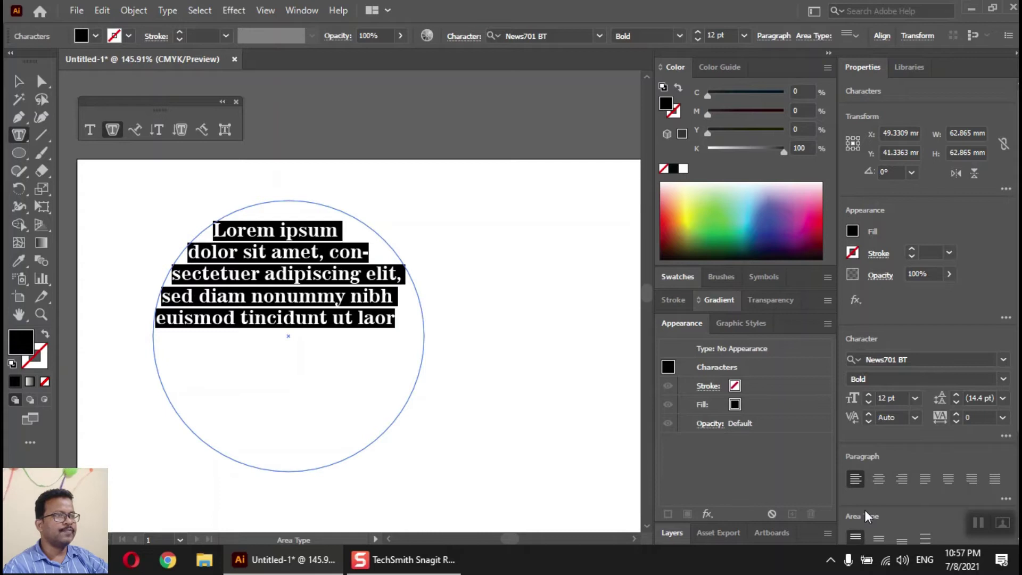
click(302, 10)
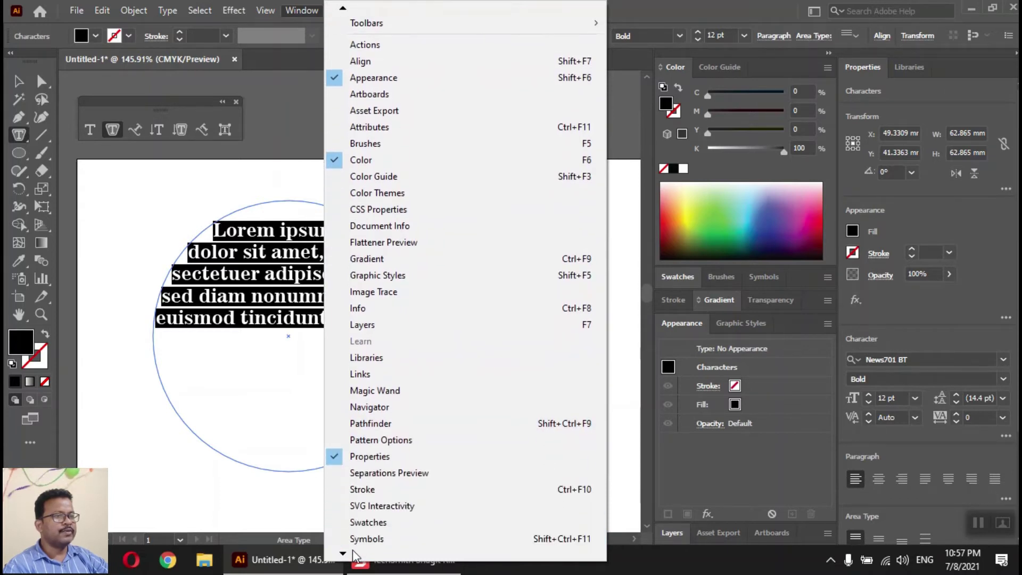
mouse_move(463, 500)
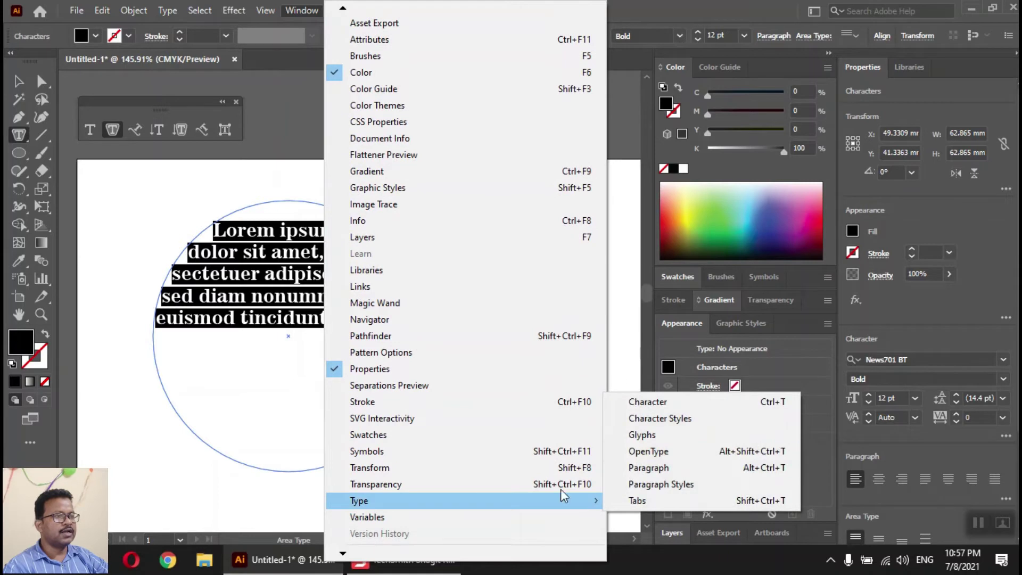
click(686, 401)
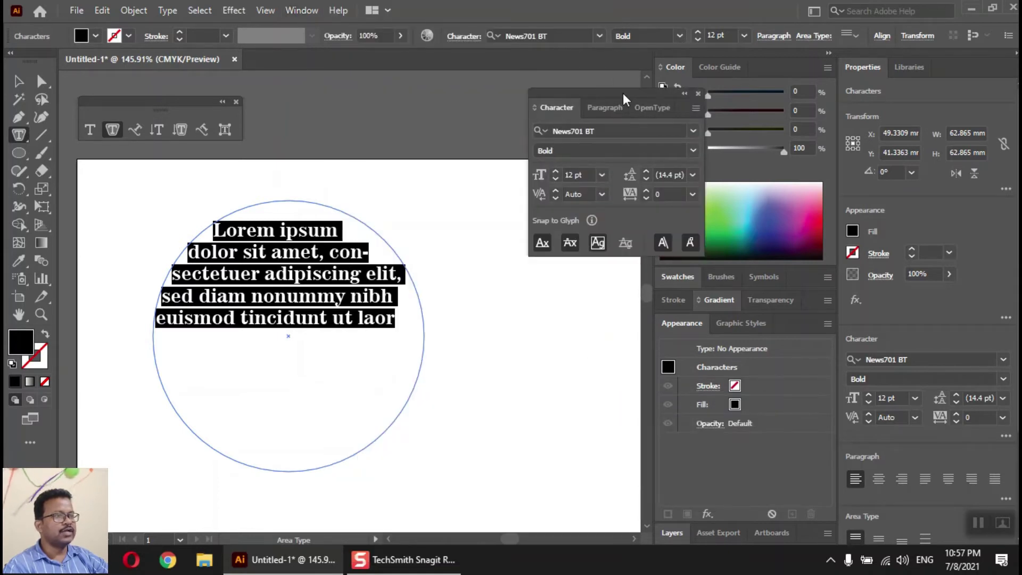
click(607, 107)
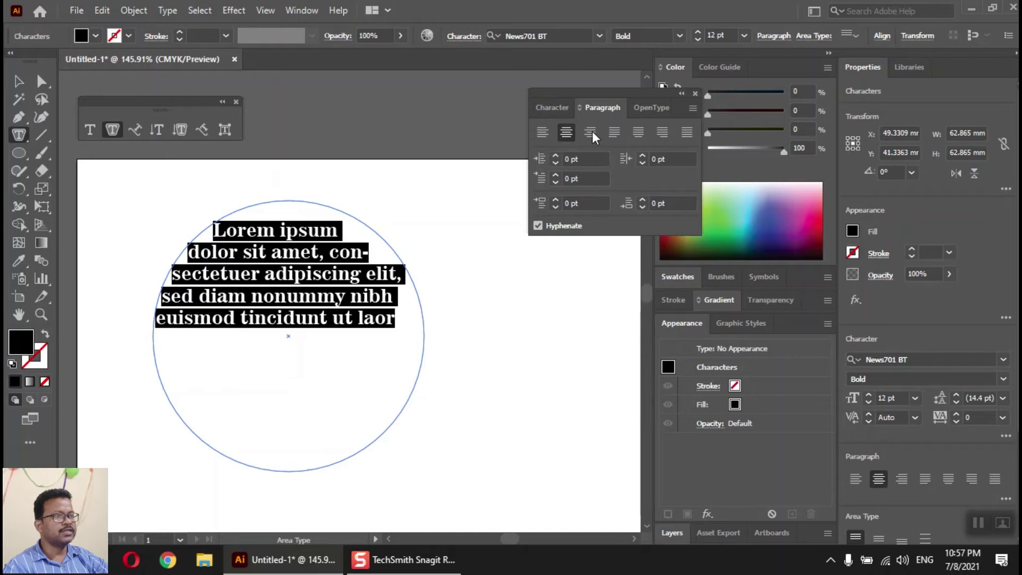
click(614, 131)
click(544, 131)
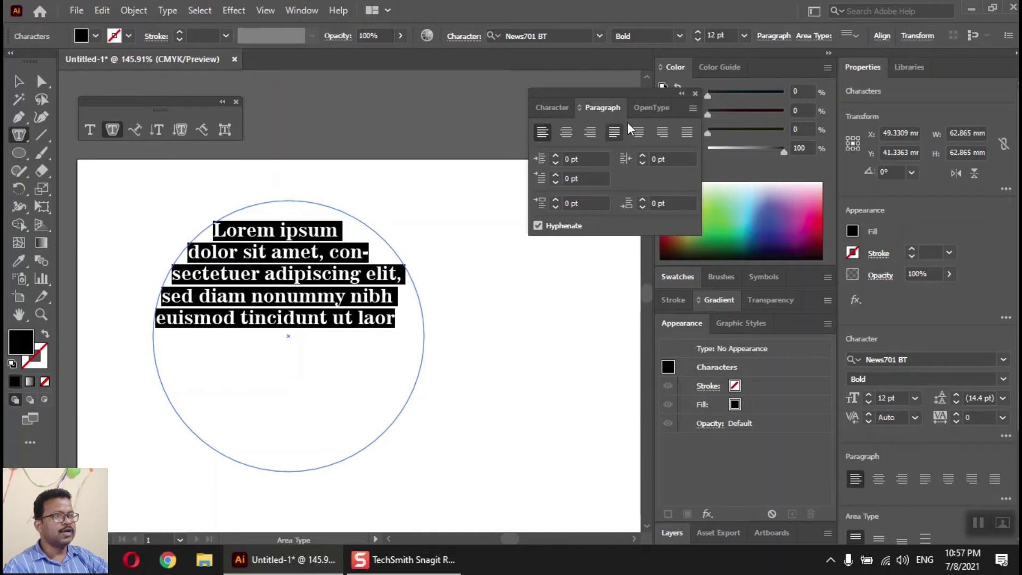
click(695, 93)
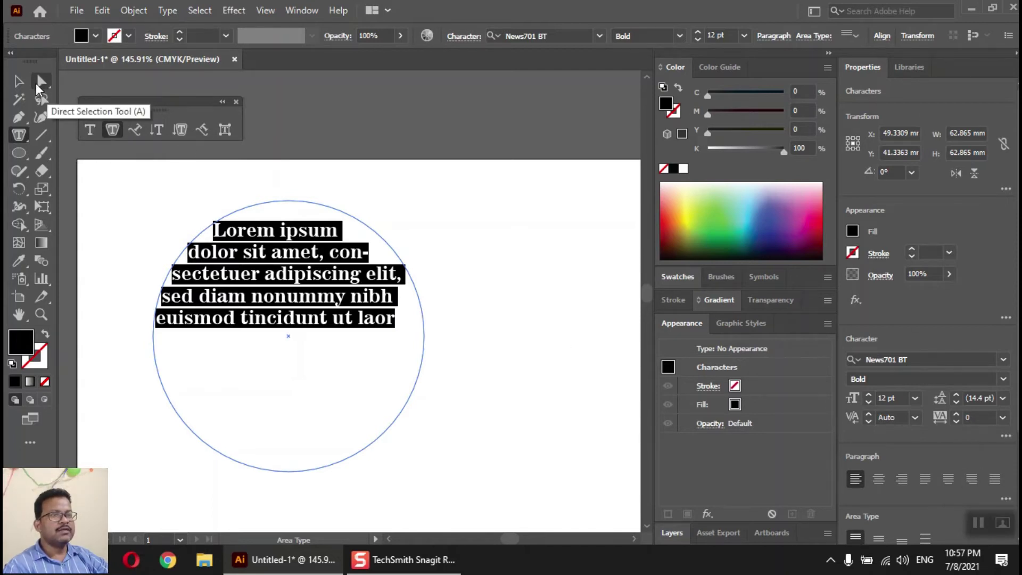
Move the text circle right and down, then delete it.
click(17, 83)
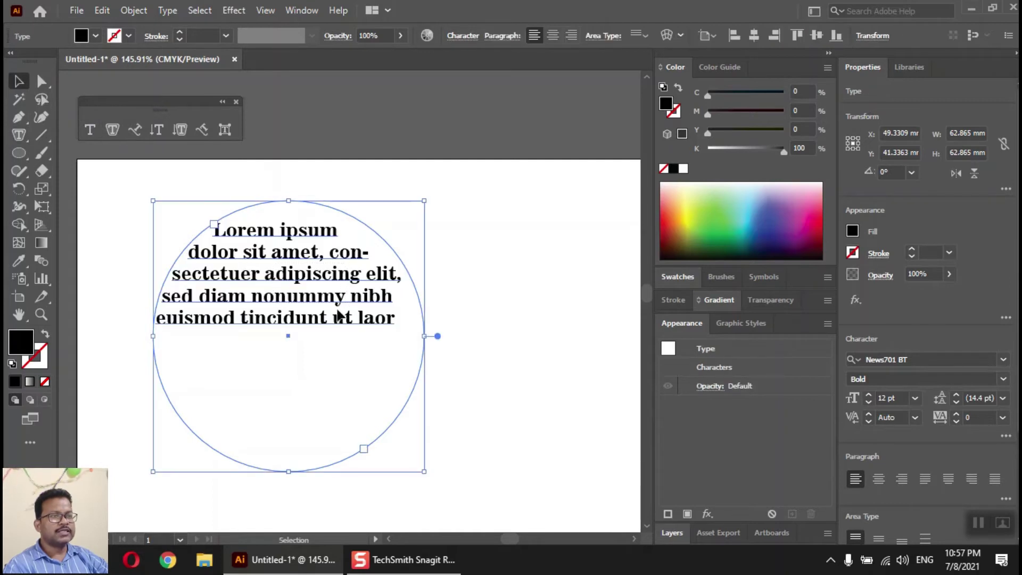
drag(256, 307, 435, 376)
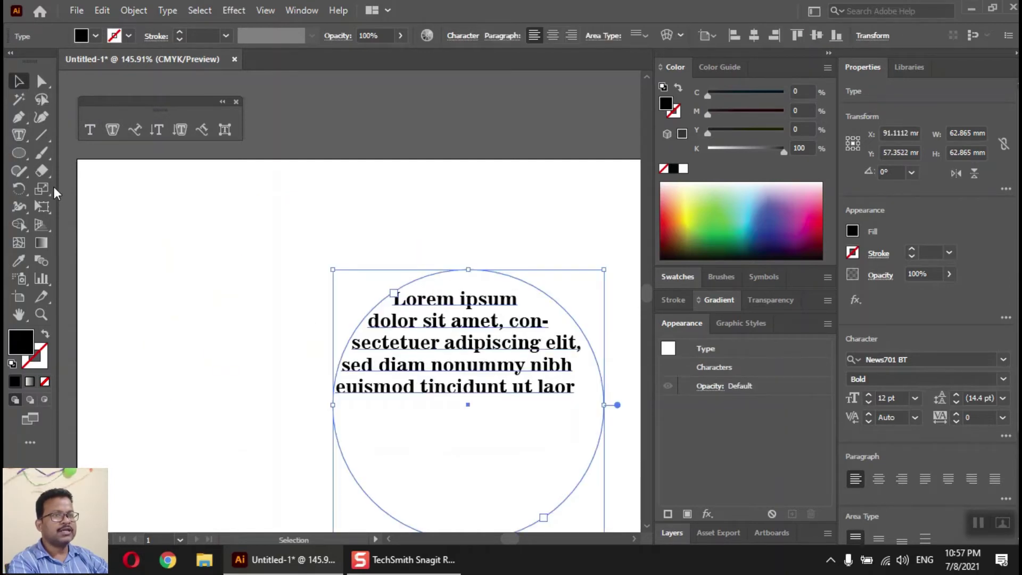
key(Delete)
Draw a black square and rotate it 45° into a diamond with Free Transform.
click(17, 152)
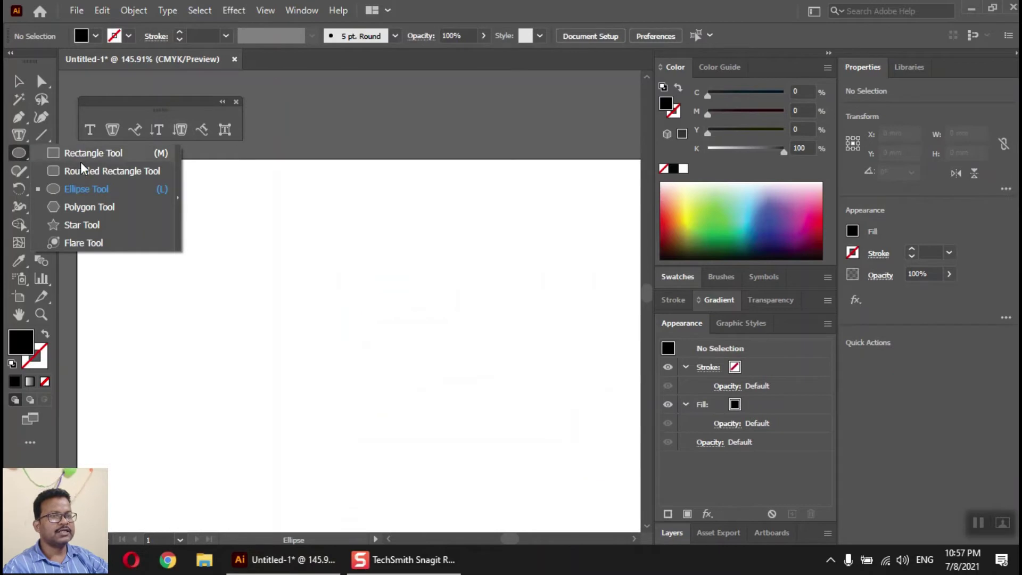
click(93, 153)
drag(222, 237, 460, 474)
drag(341, 312, 311, 313)
key(e)
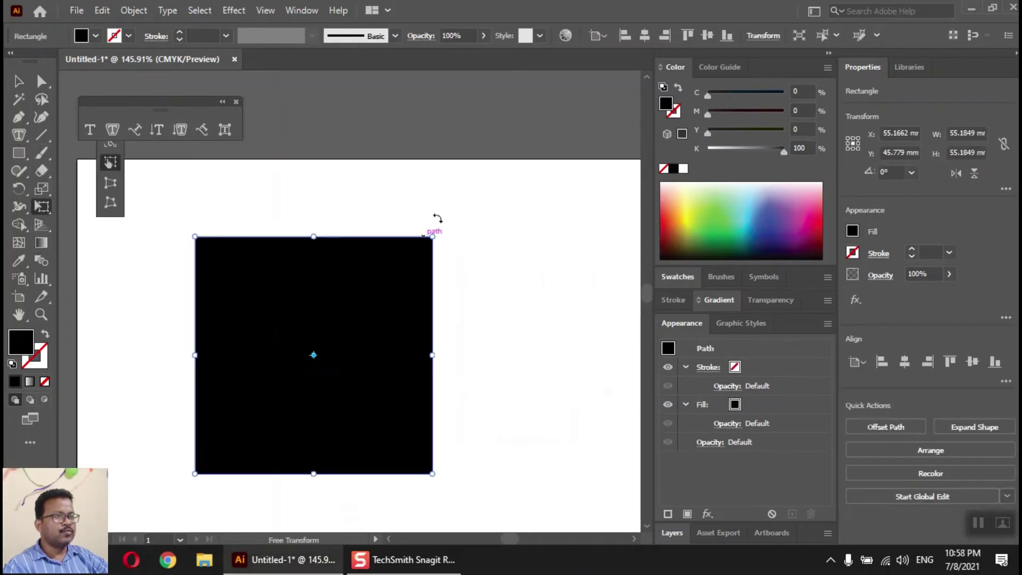
drag(437, 218, 513, 336)
key(v)
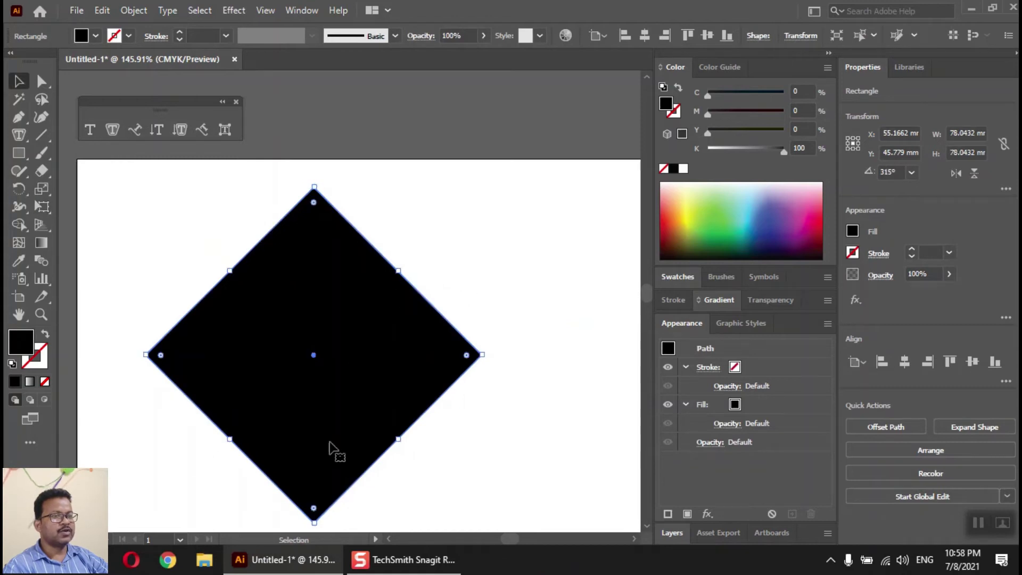
Copy and paste the diamond via the Edit menu, then delete the misplaced pasted copy.
click(98, 13)
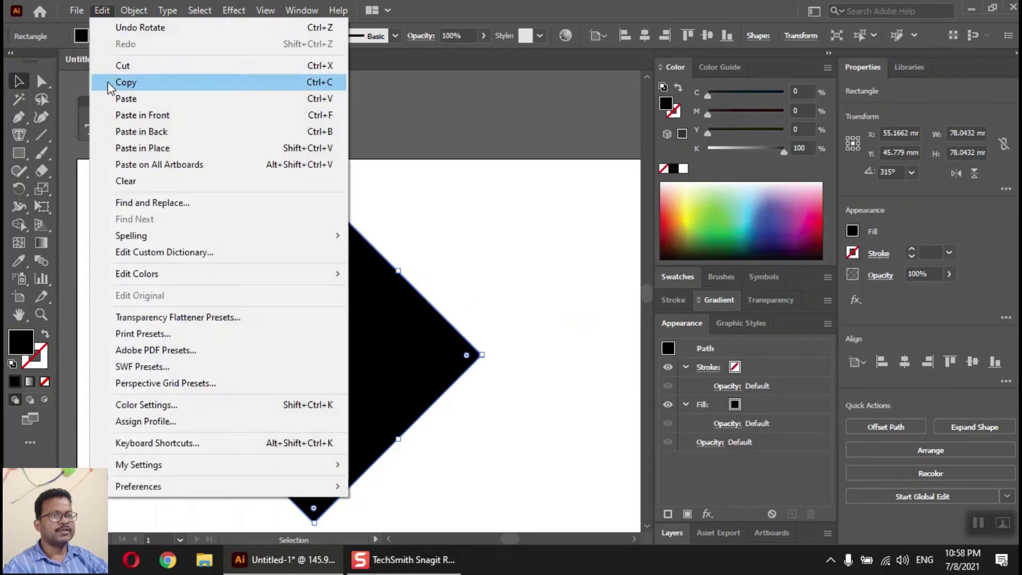
click(119, 83)
click(102, 11)
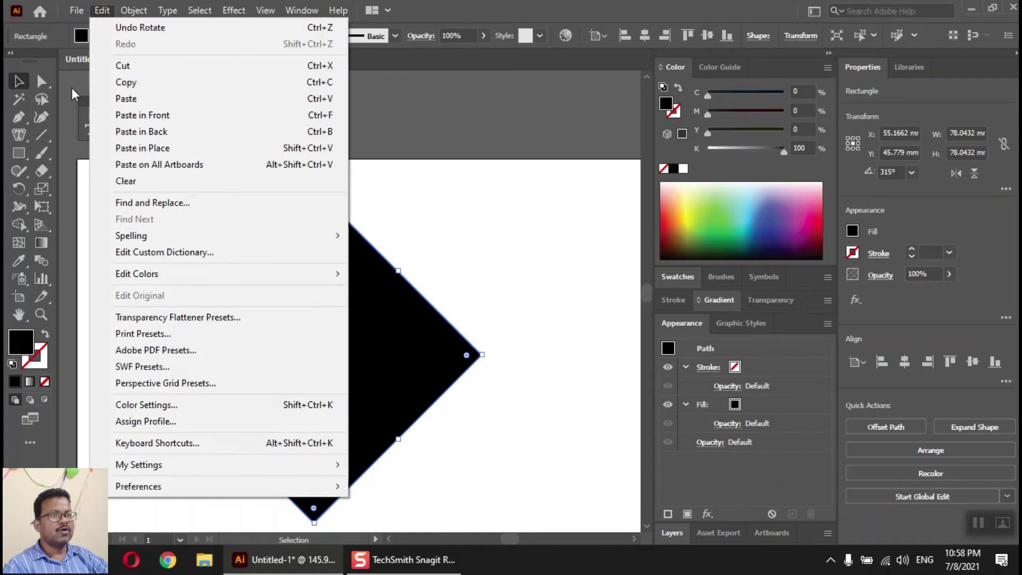
click(136, 97)
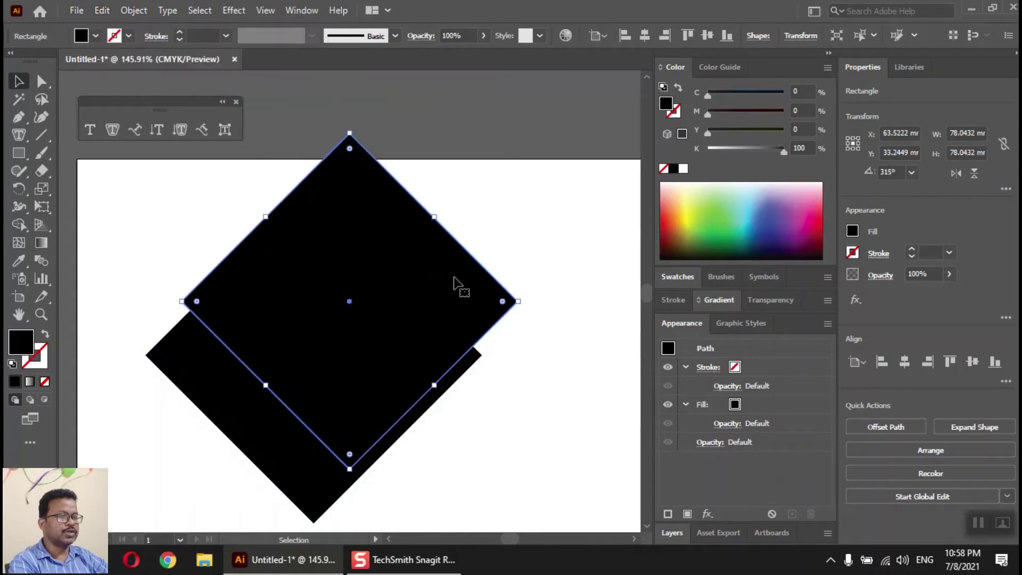
key(Delete)
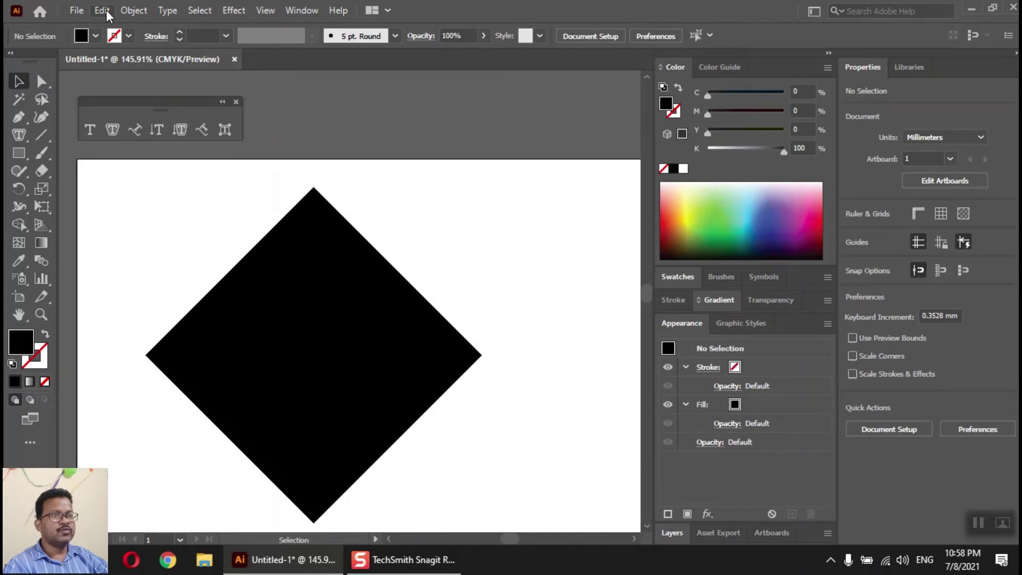
Paste a light green diamond copy in front and shrink it to about 31.7 mm over the top corner.
click(102, 10)
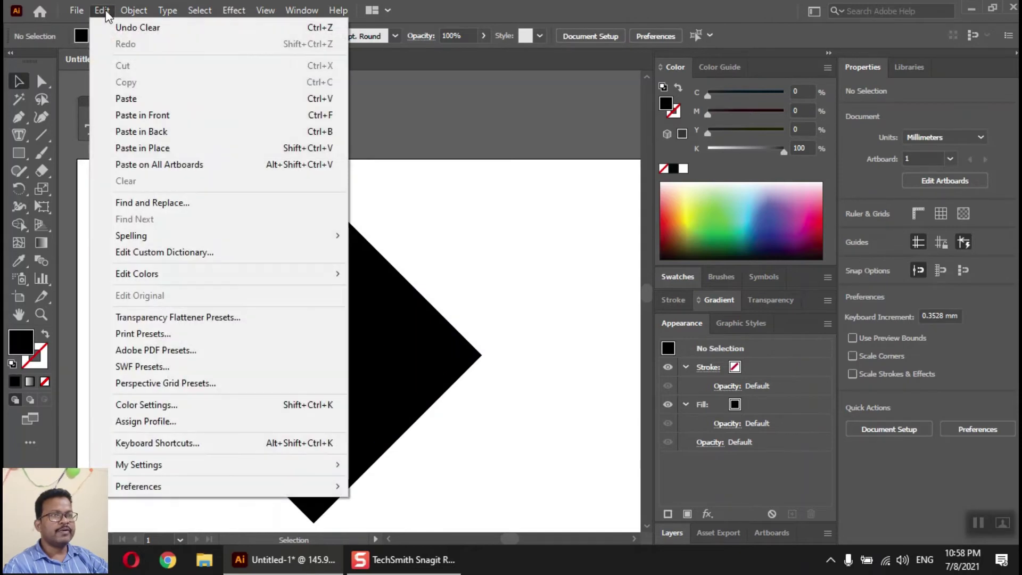
click(171, 119)
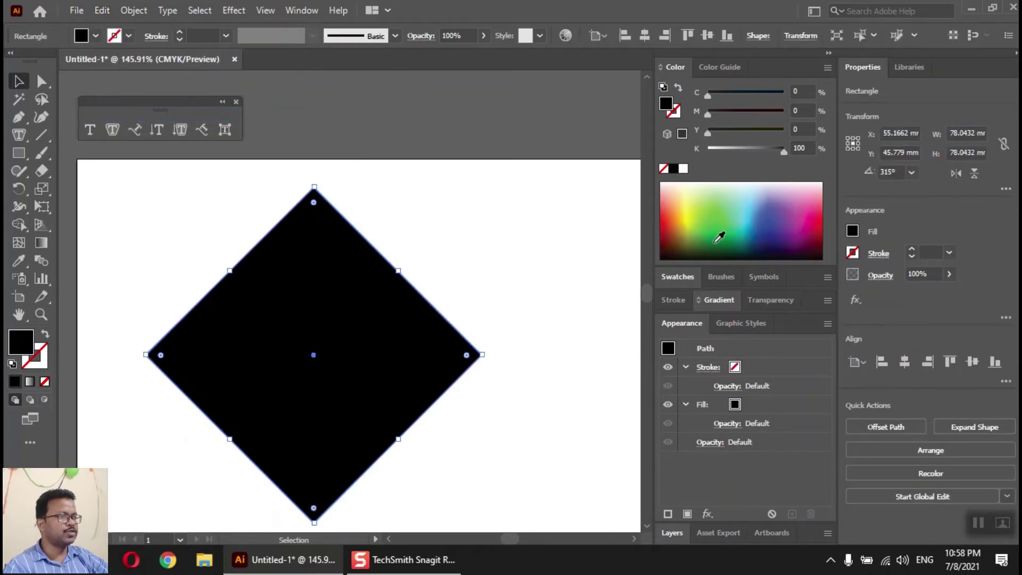
click(698, 195)
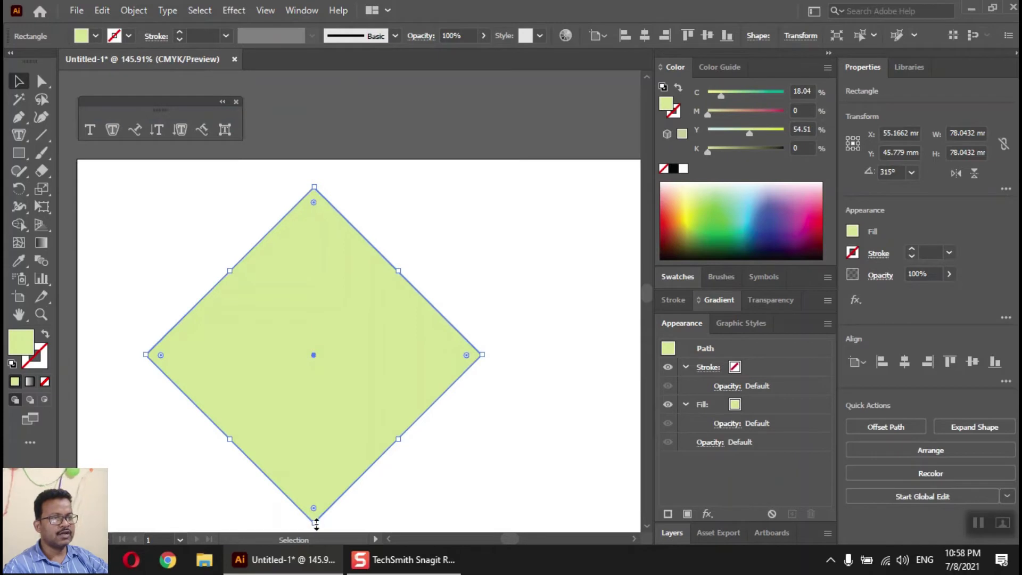
drag(316, 525, 331, 329)
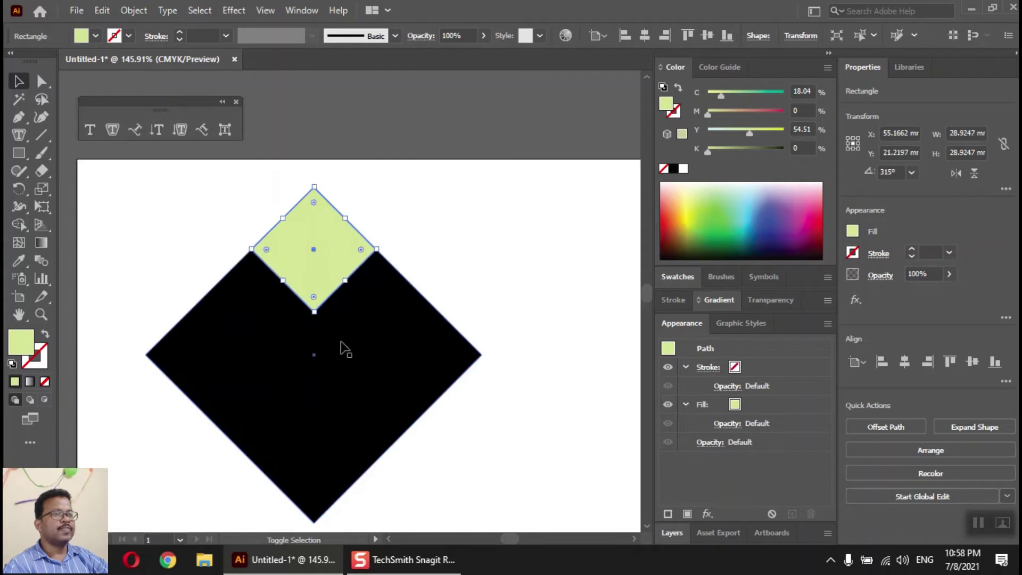
drag(314, 185, 314, 179)
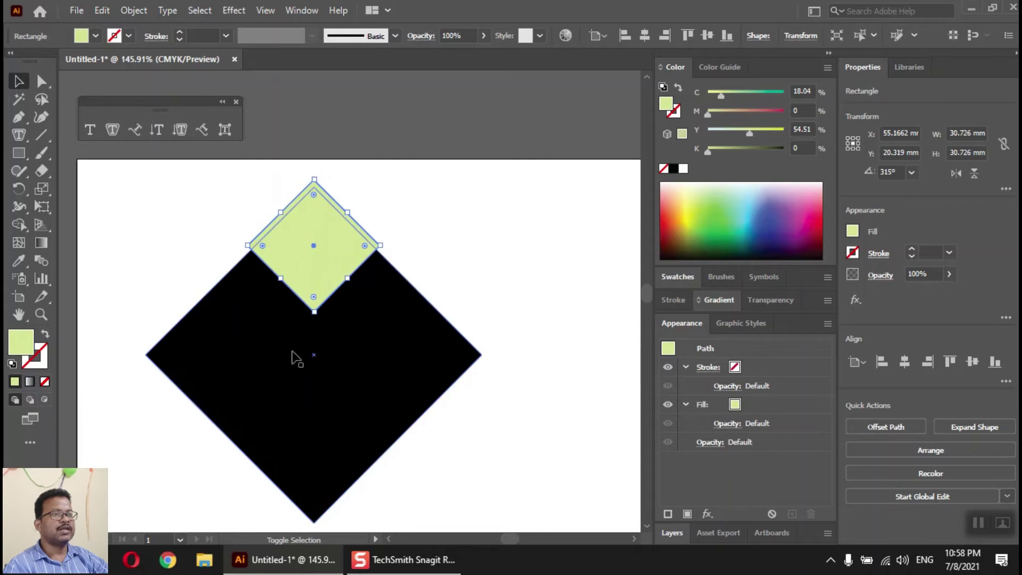
drag(314, 312, 315, 318)
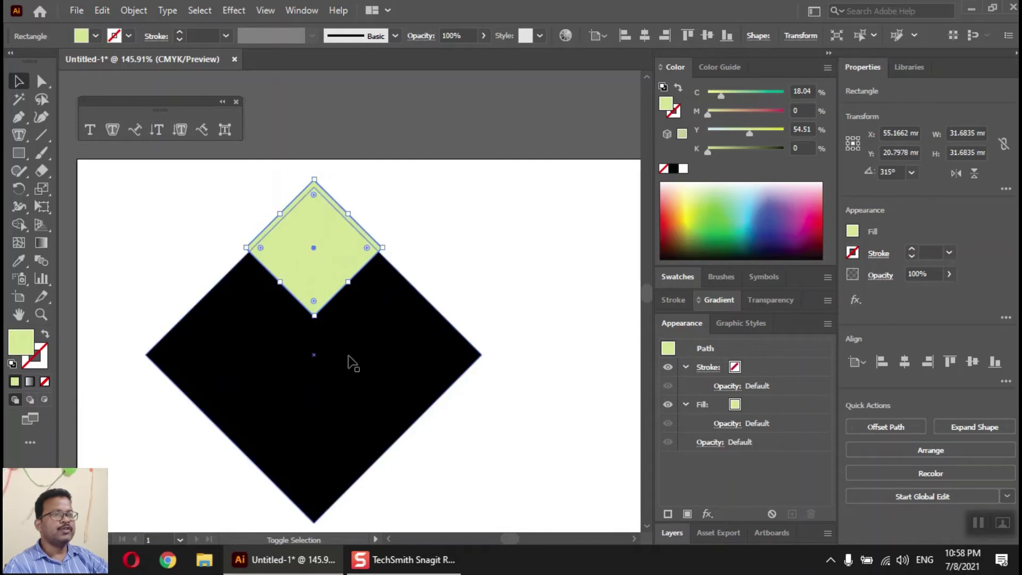
click(312, 246)
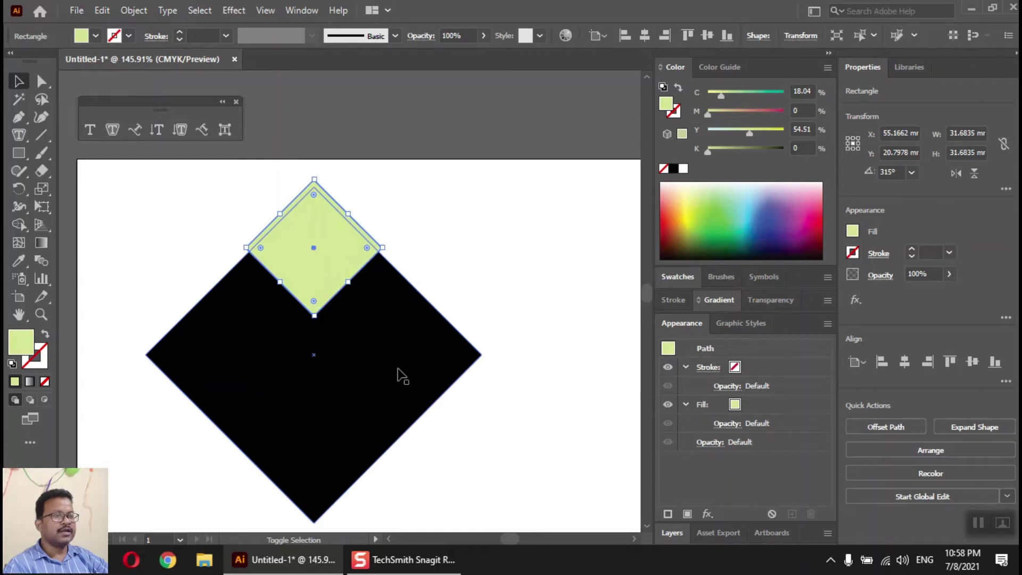
Select both diamonds and erase the green region with Shape Builder, notching the black diamond.
shift+click(347, 318)
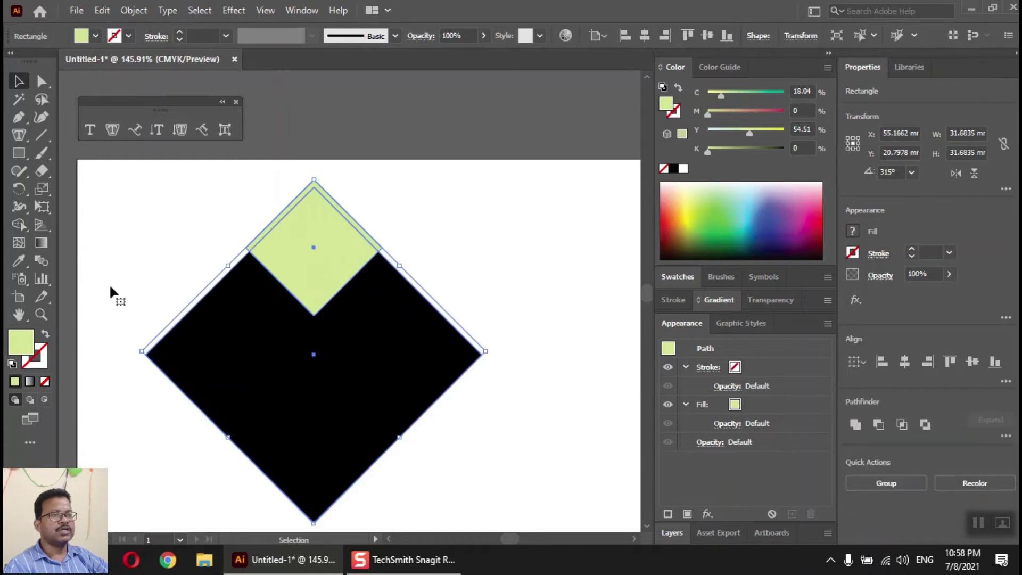
click(20, 224)
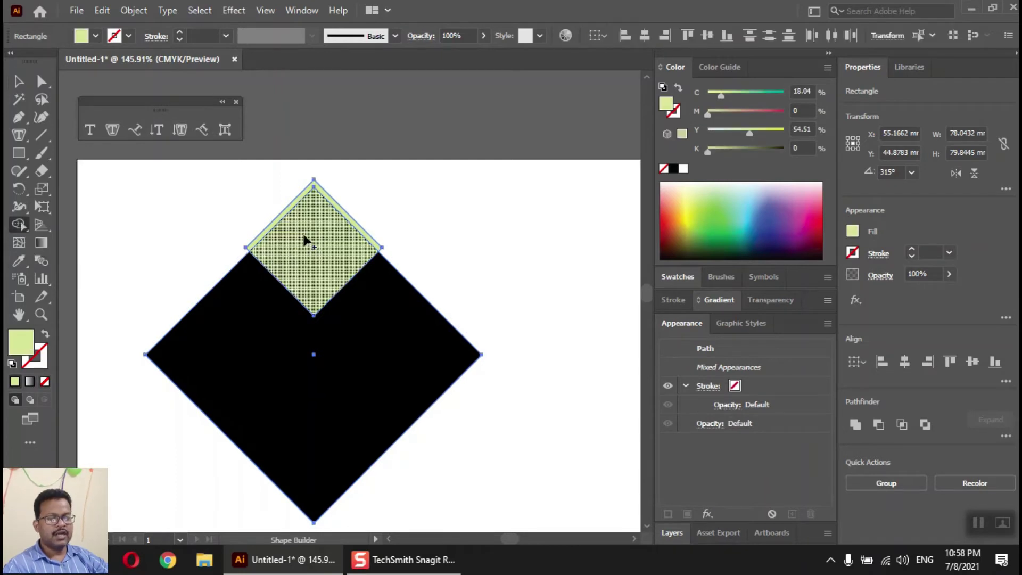
drag(284, 191, 383, 185)
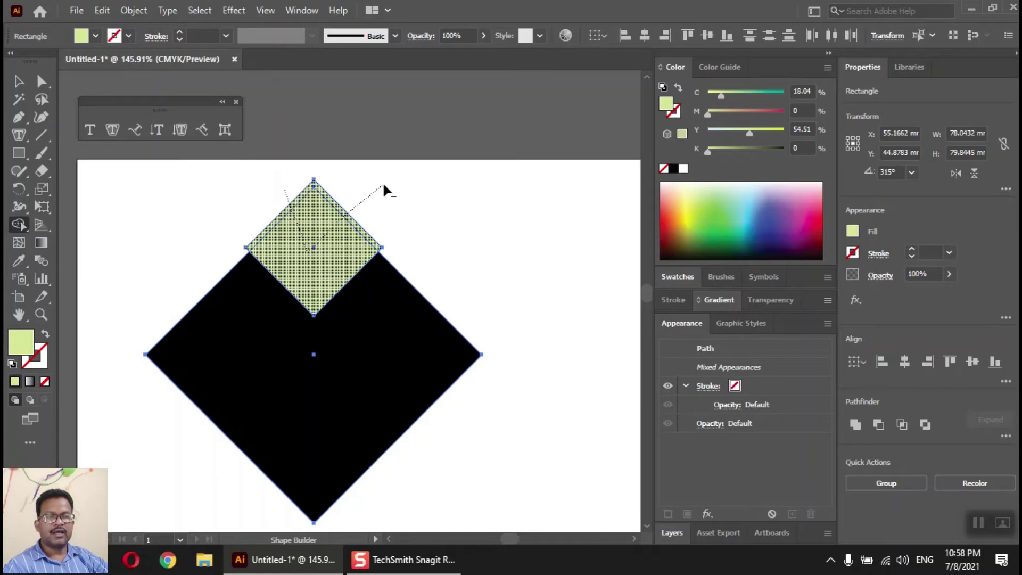
drag(384, 186, 384, 185)
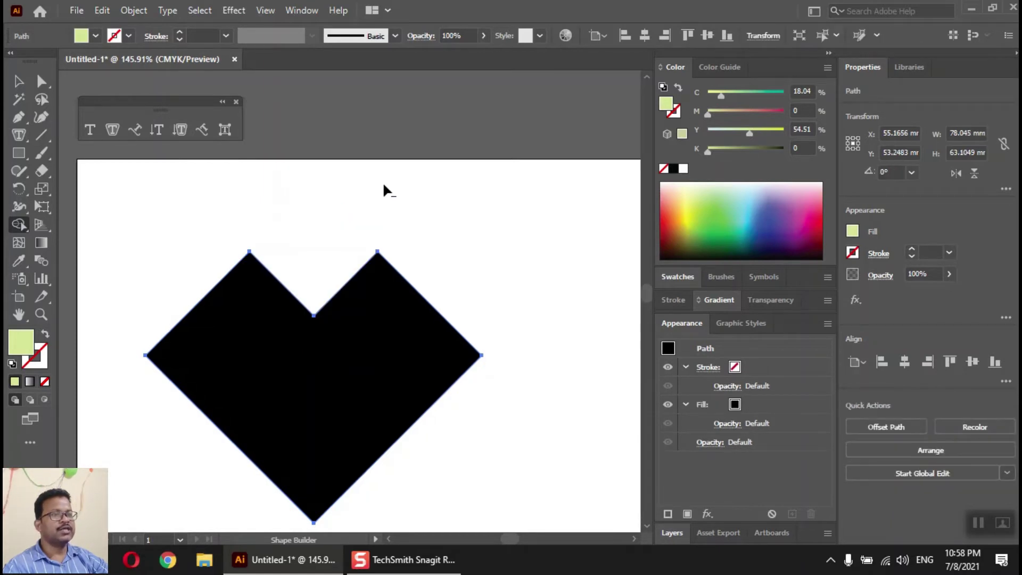
Round the notched shape's top and side anchors into heart lobes.
key(v)
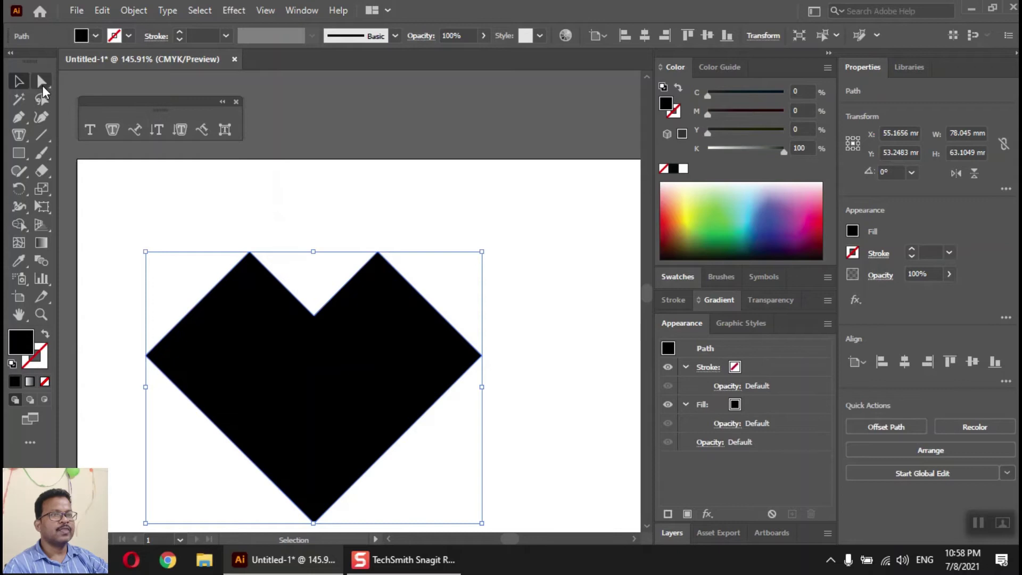
click(42, 81)
drag(234, 236, 395, 265)
shift+click(145, 355)
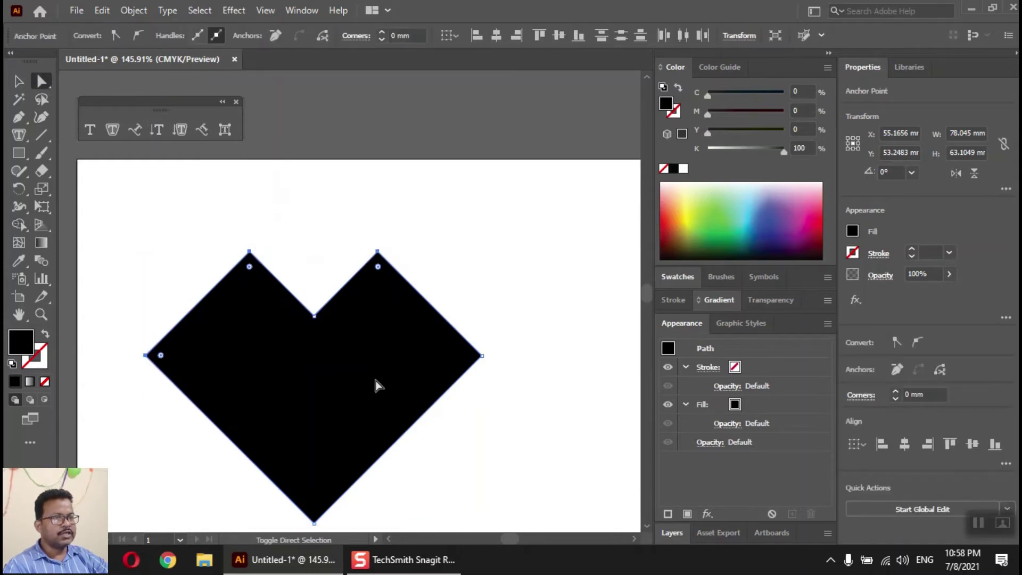
shift+click(481, 355)
mouse_move(471, 357)
mouse_down()
mouse_move(365, 358)
mouse_move(341, 299)
mouse_up()
key(v)
click(305, 235)
Fill the heart orange, then change it to magenta (C 18.04, M 83.92).
click(674, 207)
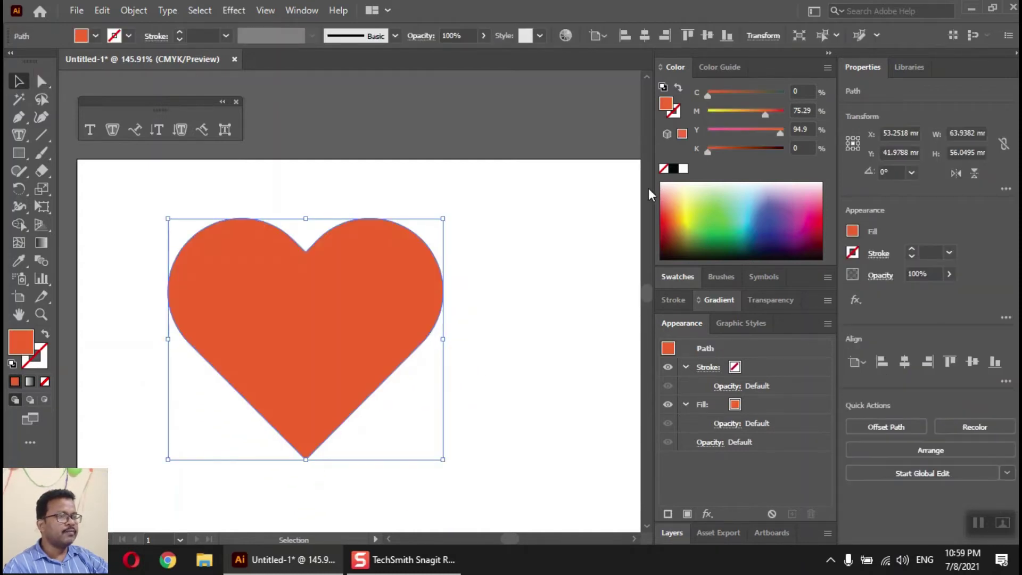
click(522, 313)
click(315, 335)
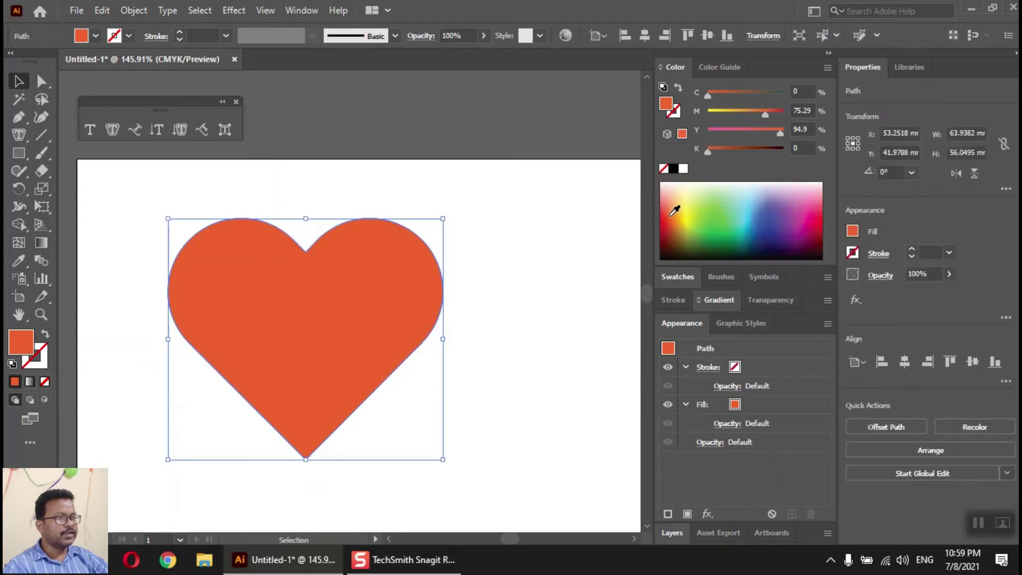
click(496, 403)
click(336, 352)
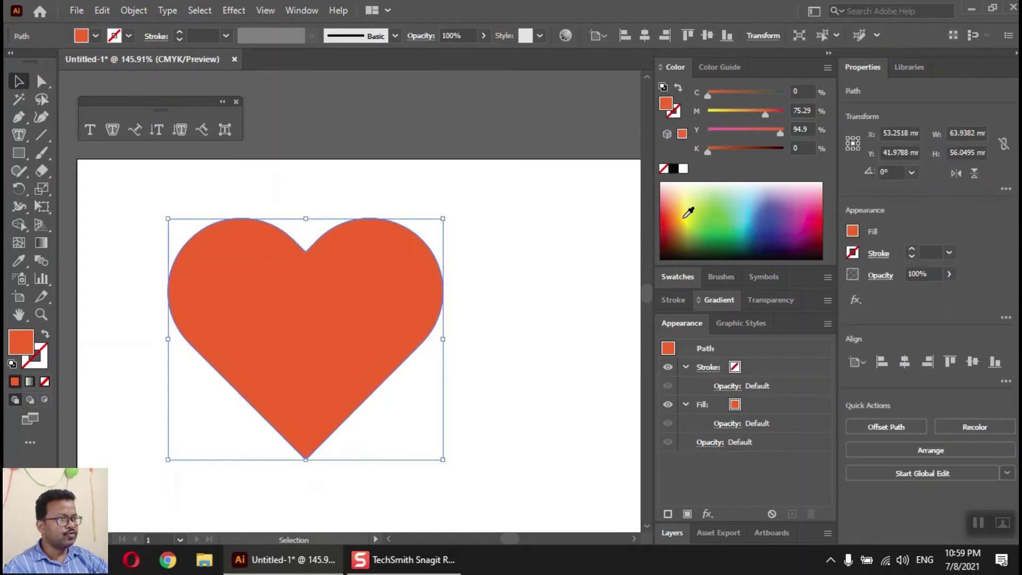
click(797, 212)
click(526, 366)
click(356, 344)
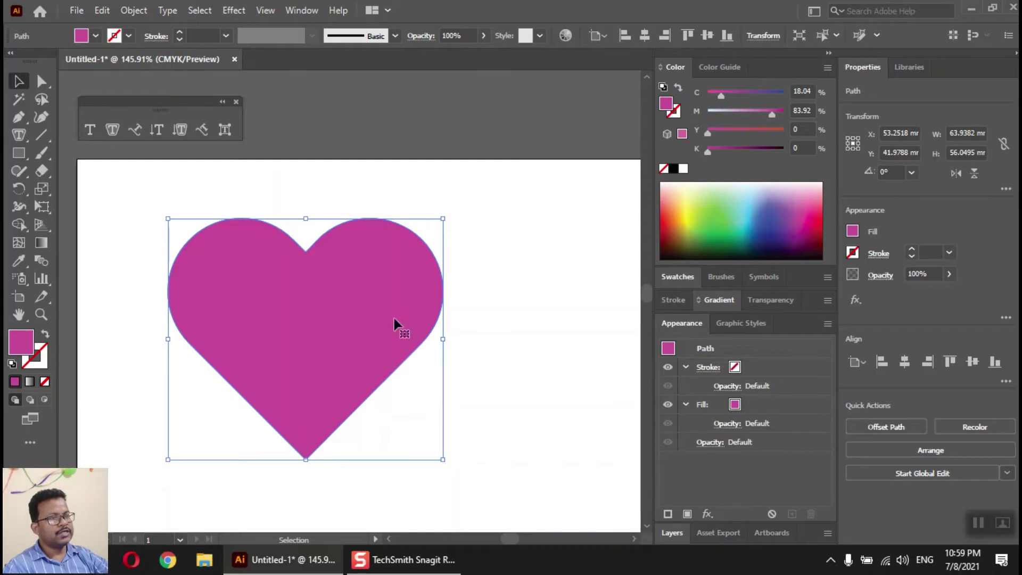
Copy the heart and paste a duplicate directly in front of it.
click(101, 10)
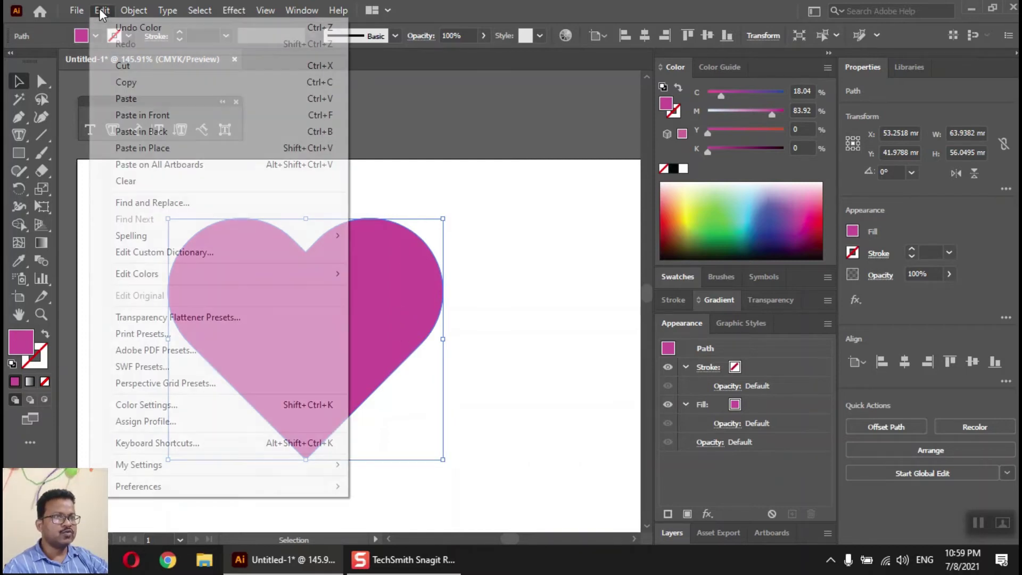
click(126, 82)
click(102, 10)
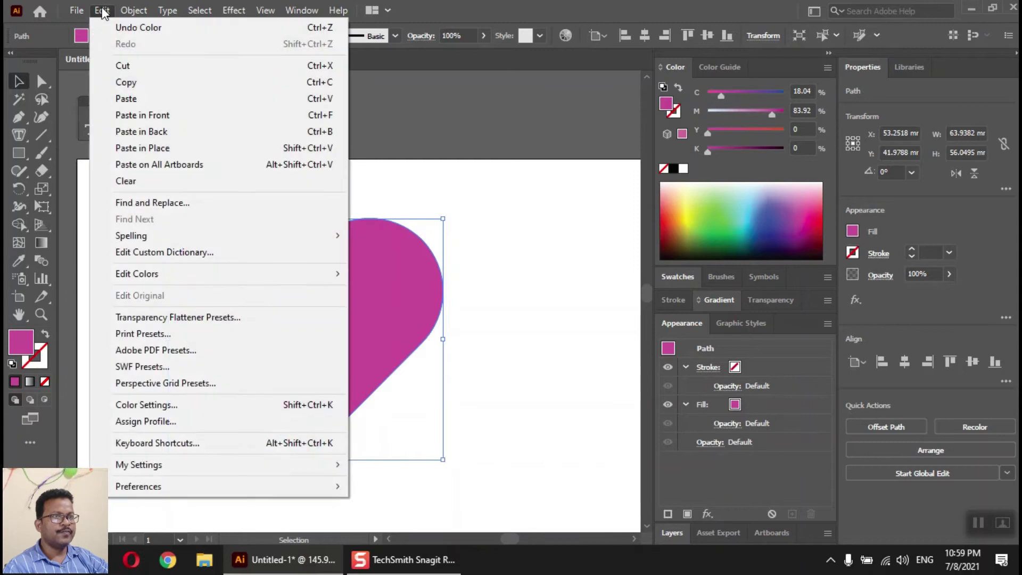
click(126, 116)
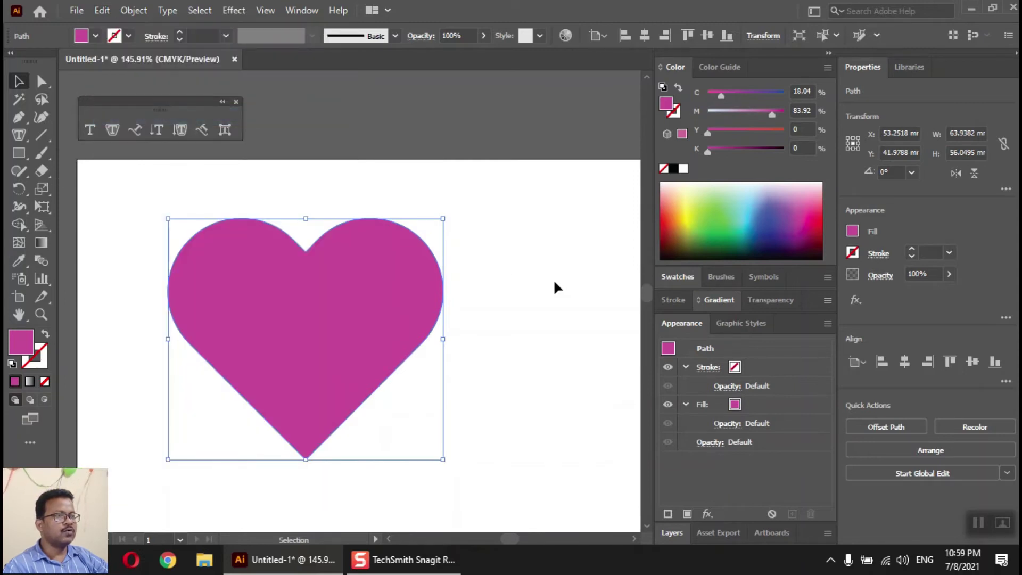
Shrink the pasted heart slightly and make it an area-type frame with white 7 pt text.
drag(443, 219, 440, 231)
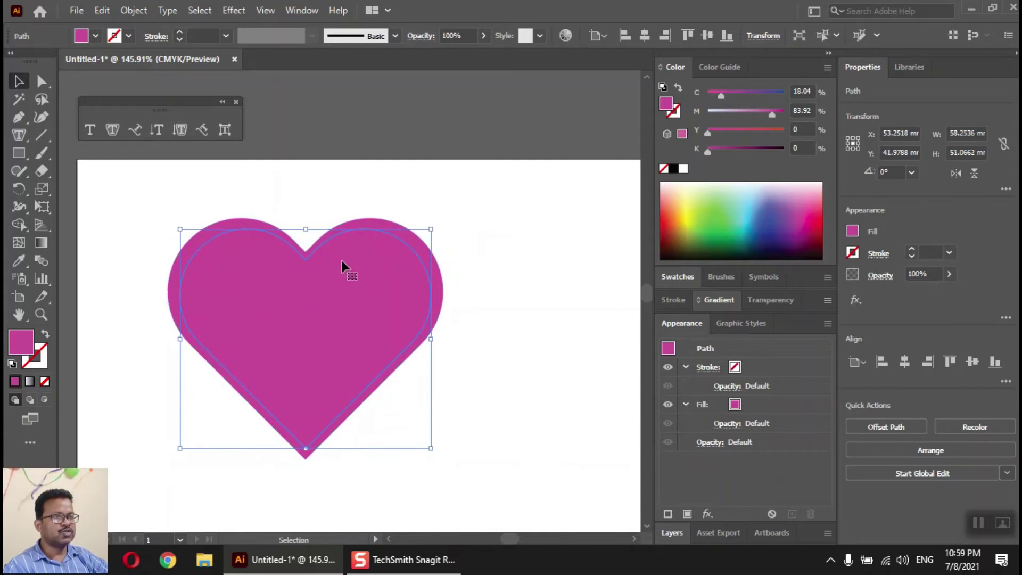
click(111, 131)
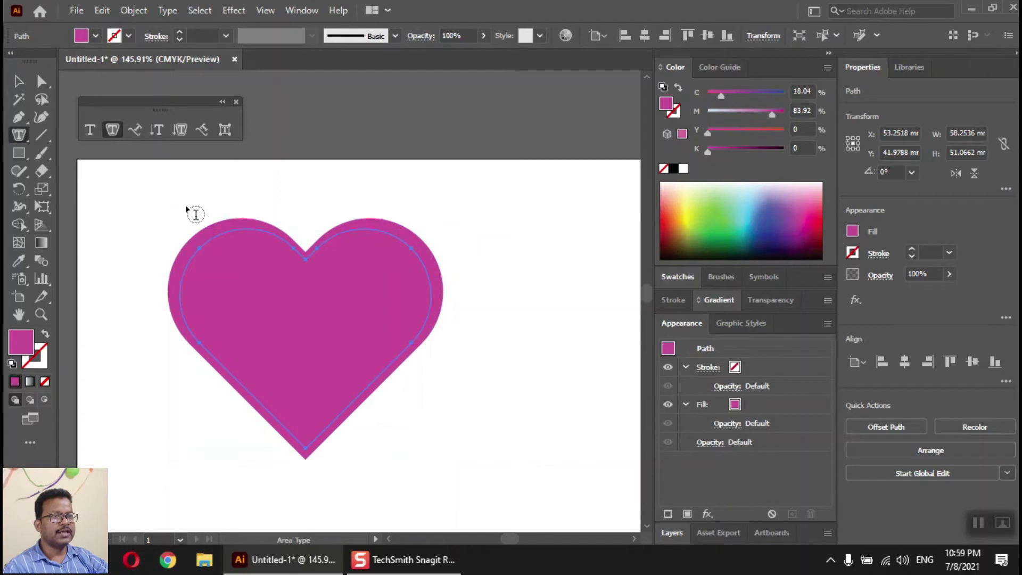
click(218, 237)
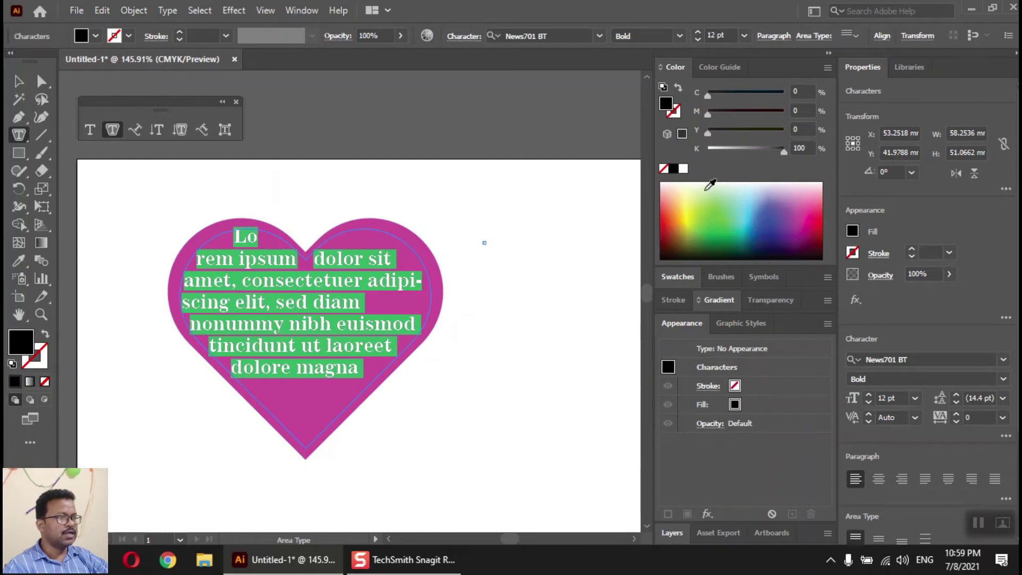
click(684, 169)
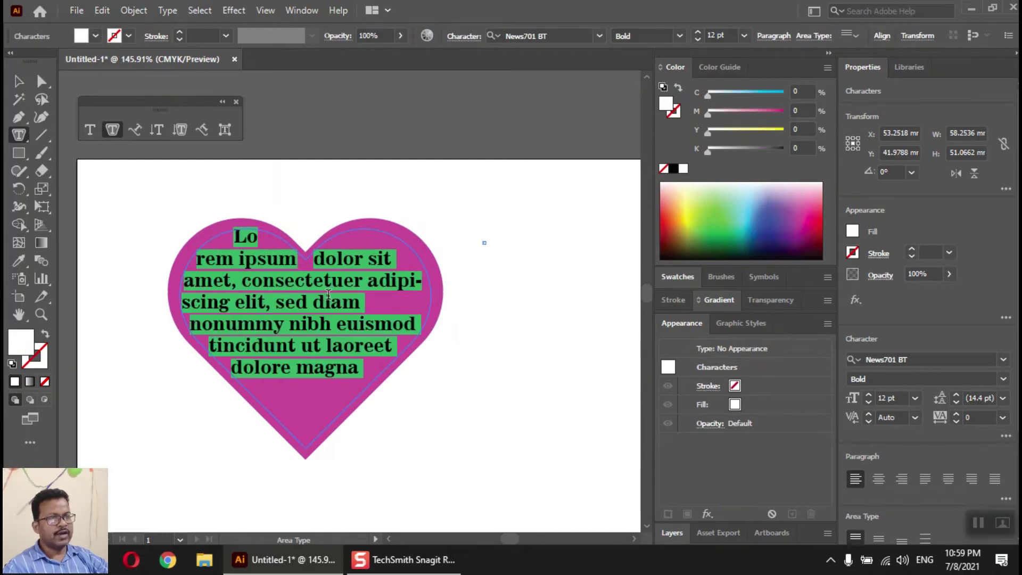
click(916, 399)
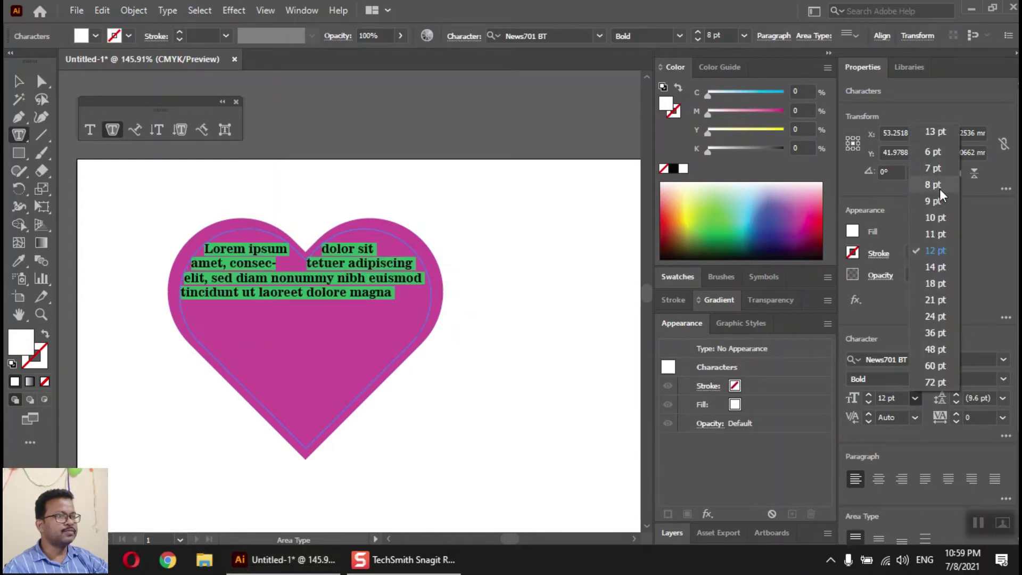
click(938, 168)
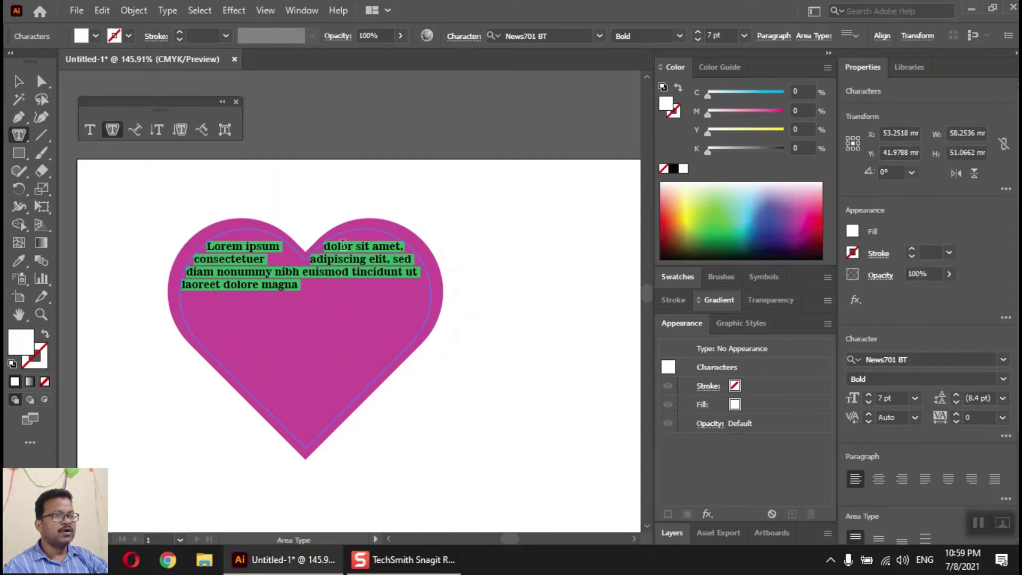
Fill the heart with placeholder text and center-align the lines.
key(ctrl)
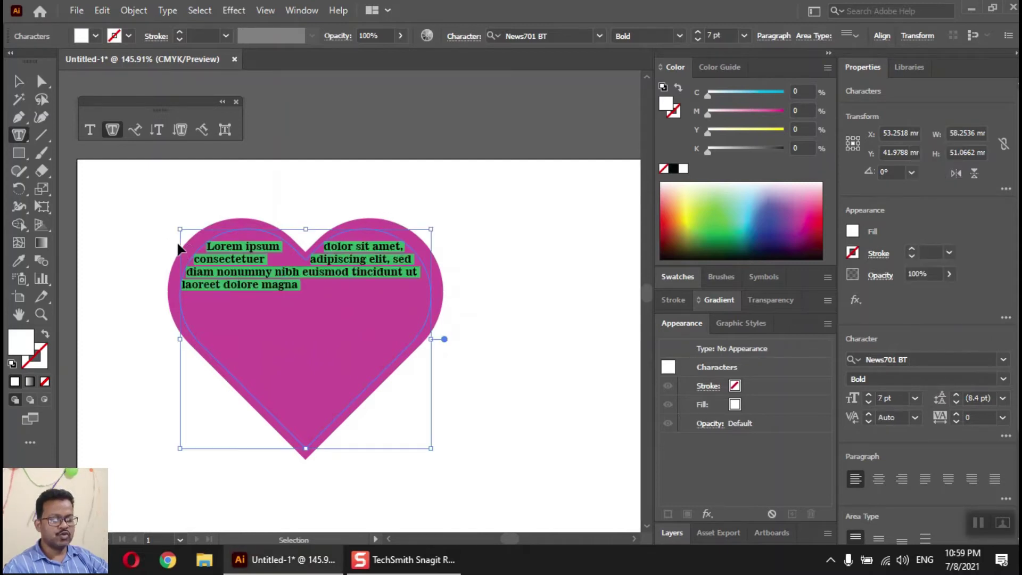
ctrl+click(177, 241)
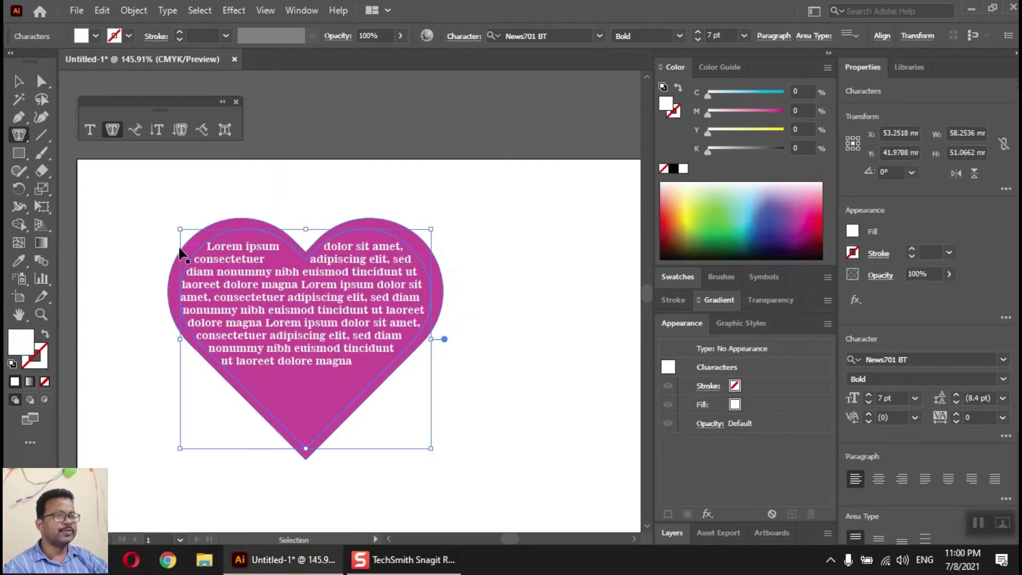
key(ctrl+a)
click(879, 479)
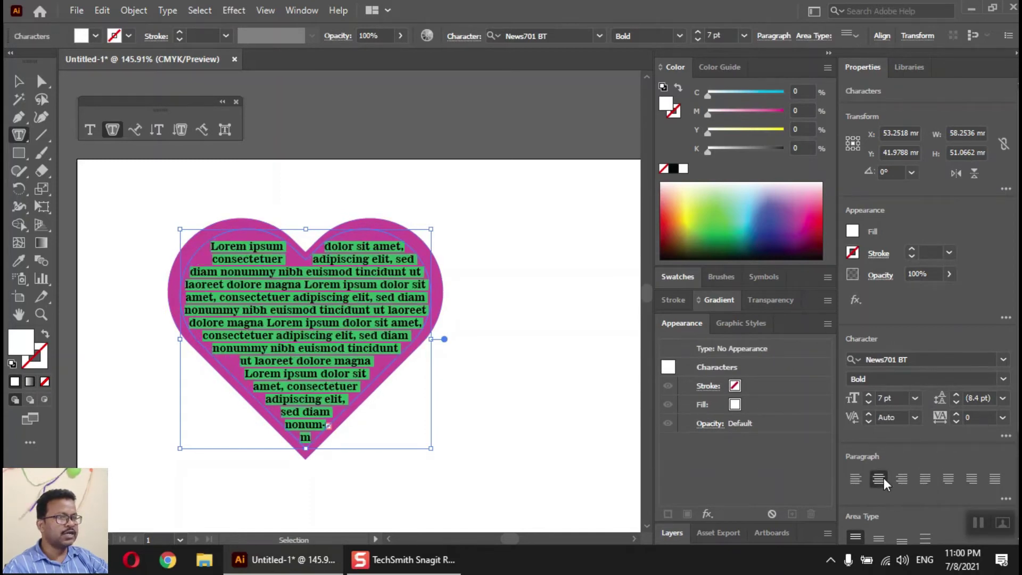
click(19, 82)
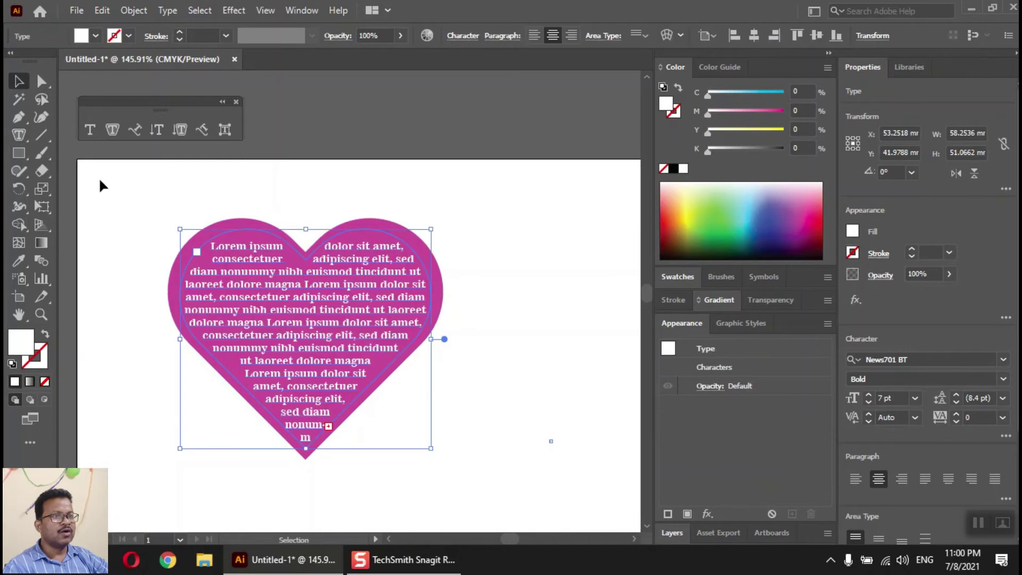
click(101, 176)
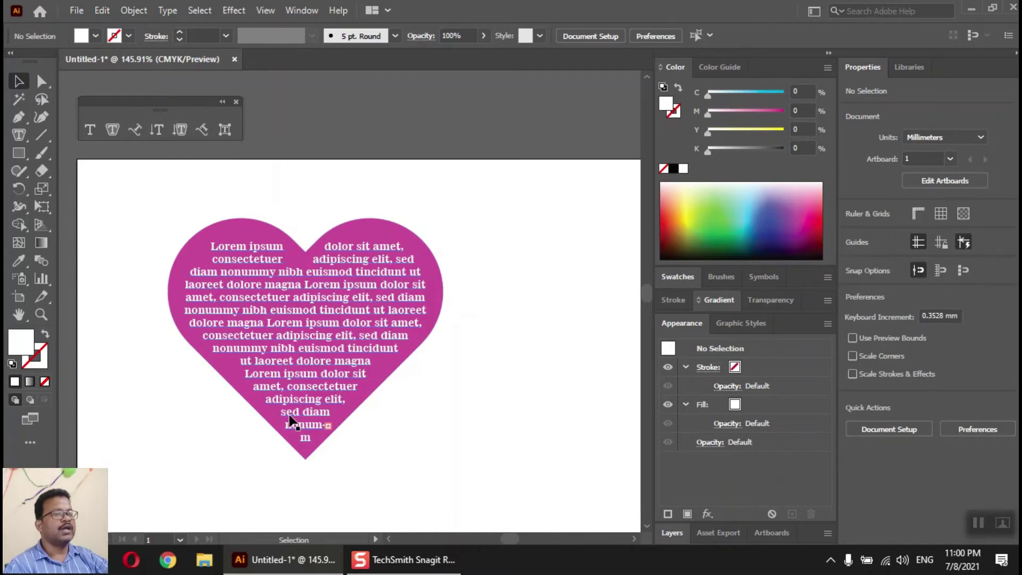
Draw a new text frame above the artboard and move it aside from the heart.
click(329, 429)
key(t)
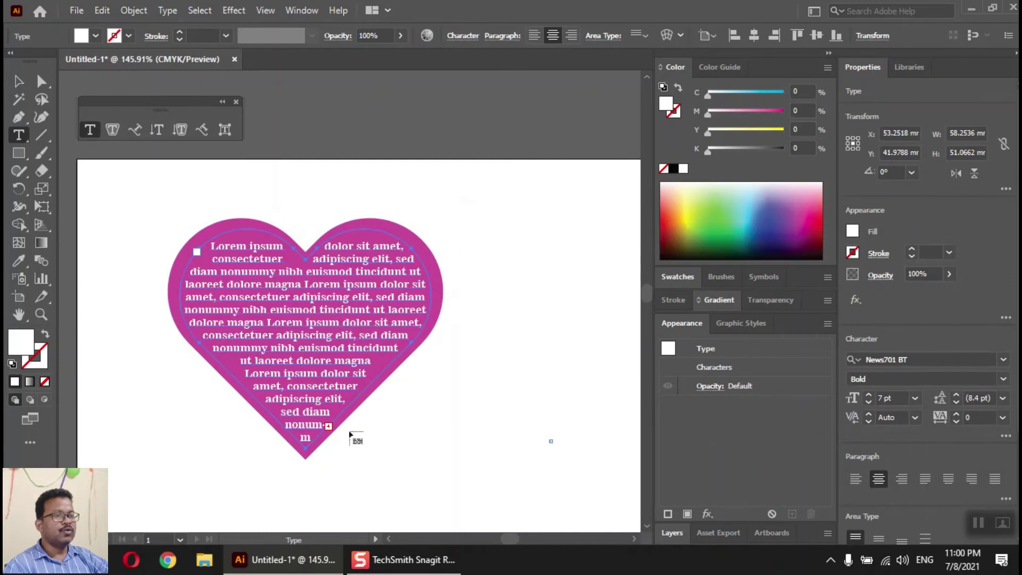
scroll(437, 434, up, 3)
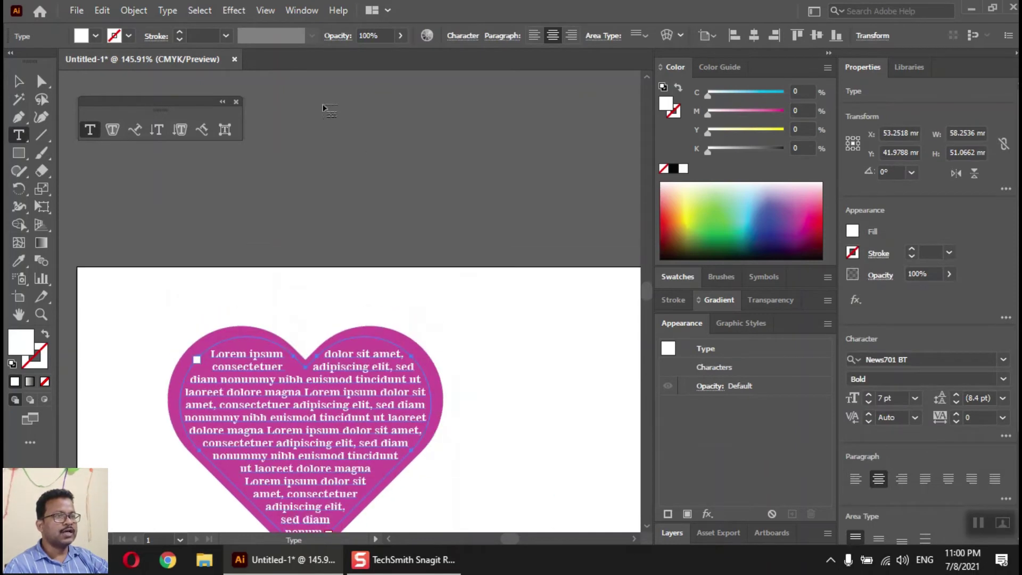
drag(317, 134, 487, 219)
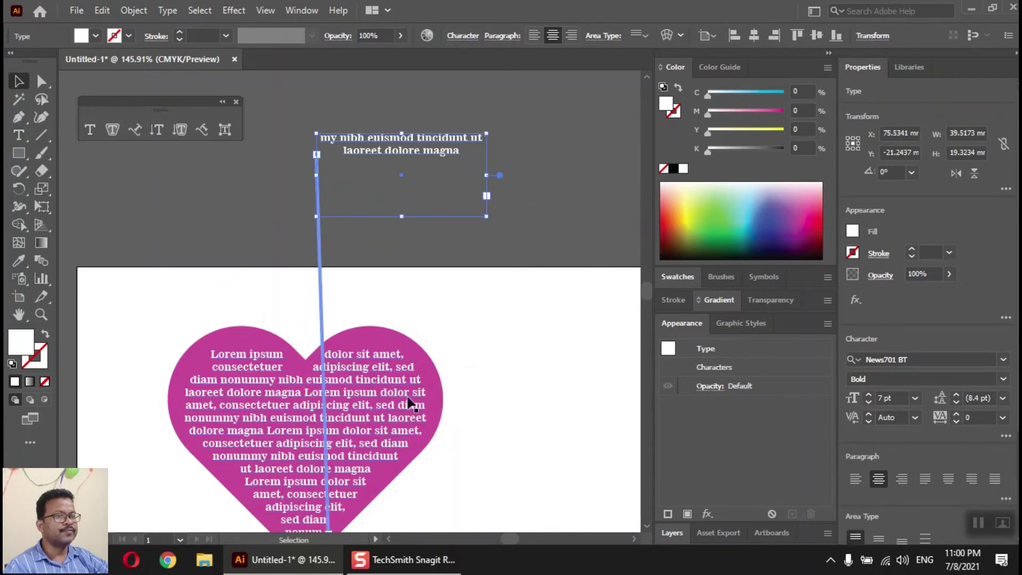
scroll(341, 373, down, 2)
drag(344, 138, 504, 179)
drag(418, 351, 356, 333)
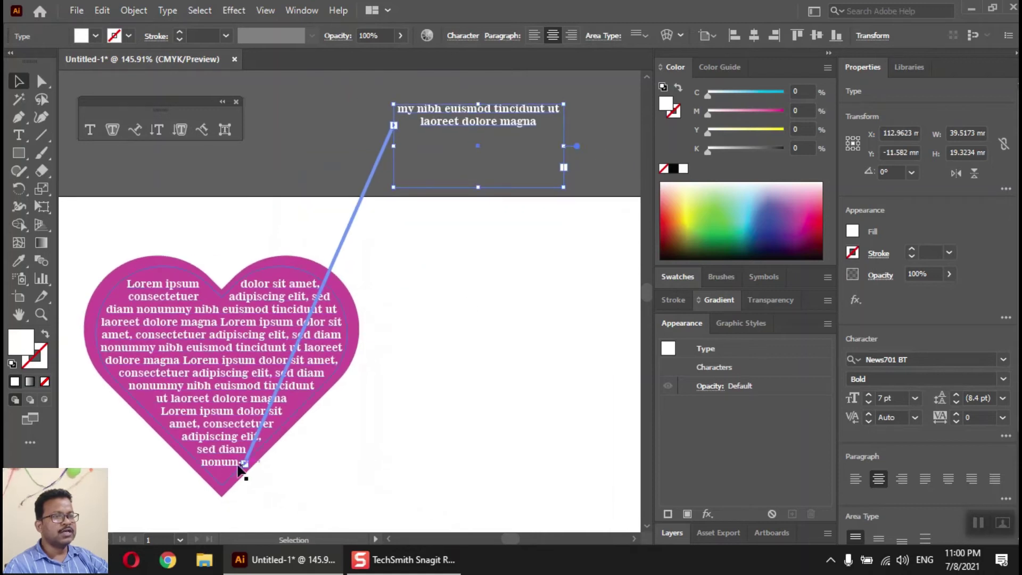
drag(454, 135, 475, 143)
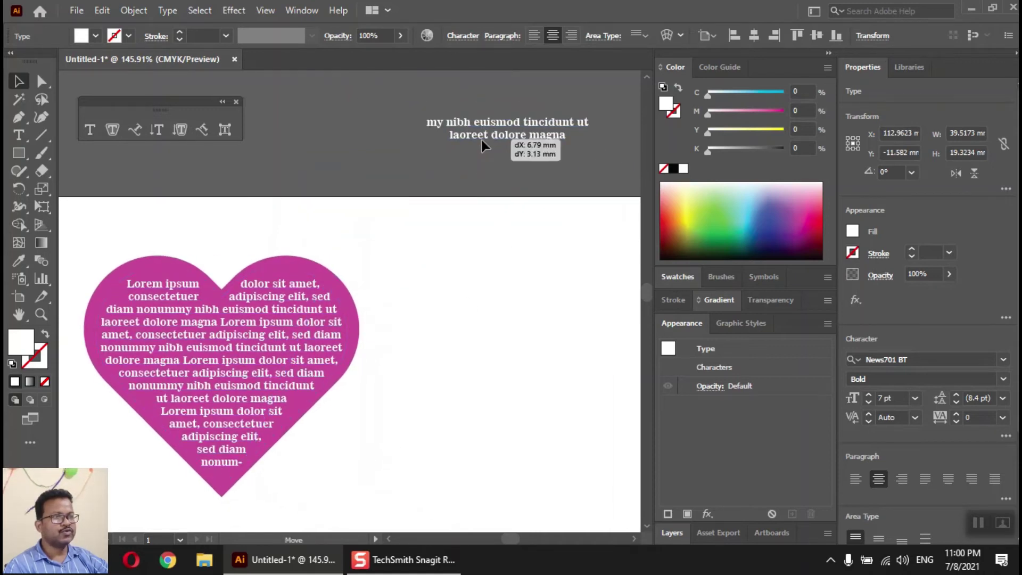
Insert line breaks in the heart text at 'adipiscing', then undo them.
key(t)
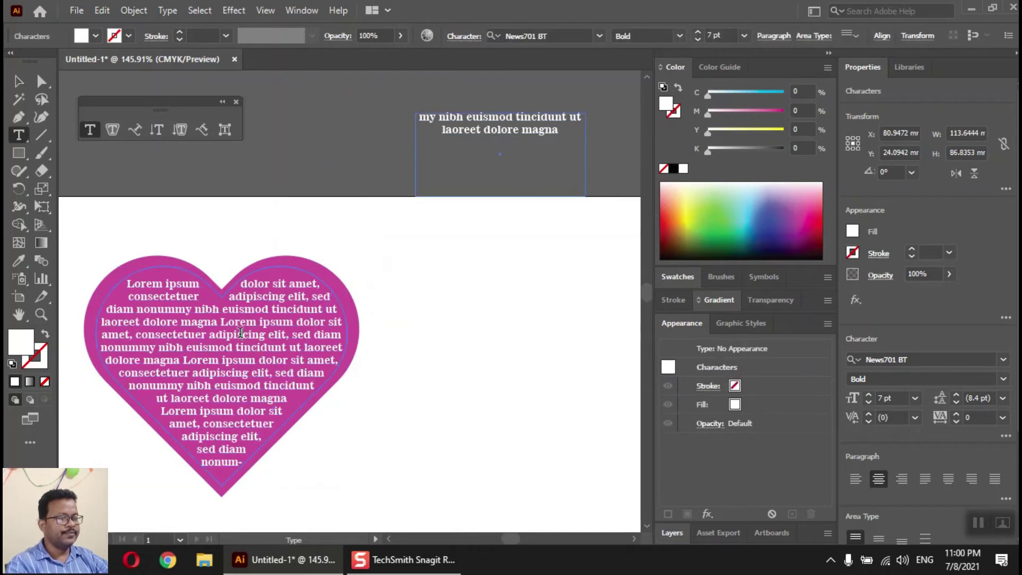
click(240, 333)
key(Return)
key(Return)
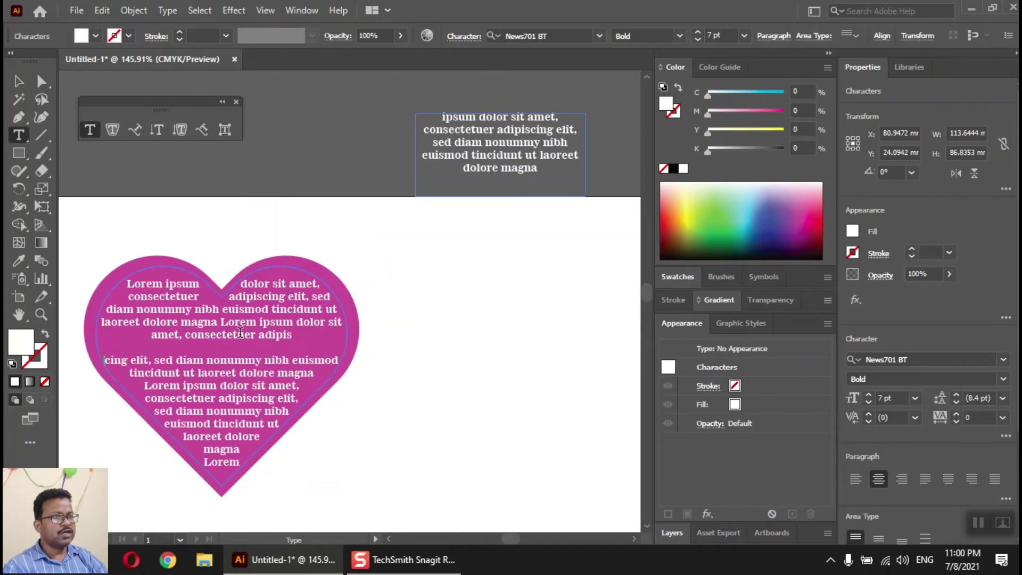
key(Return)
key(Return)
key(Return)
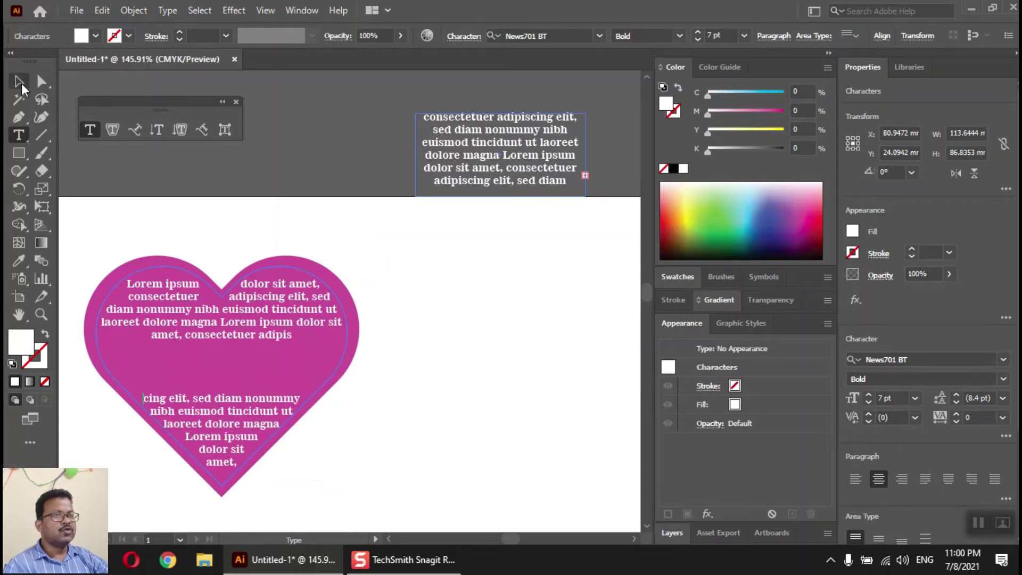
click(102, 10)
click(108, 26)
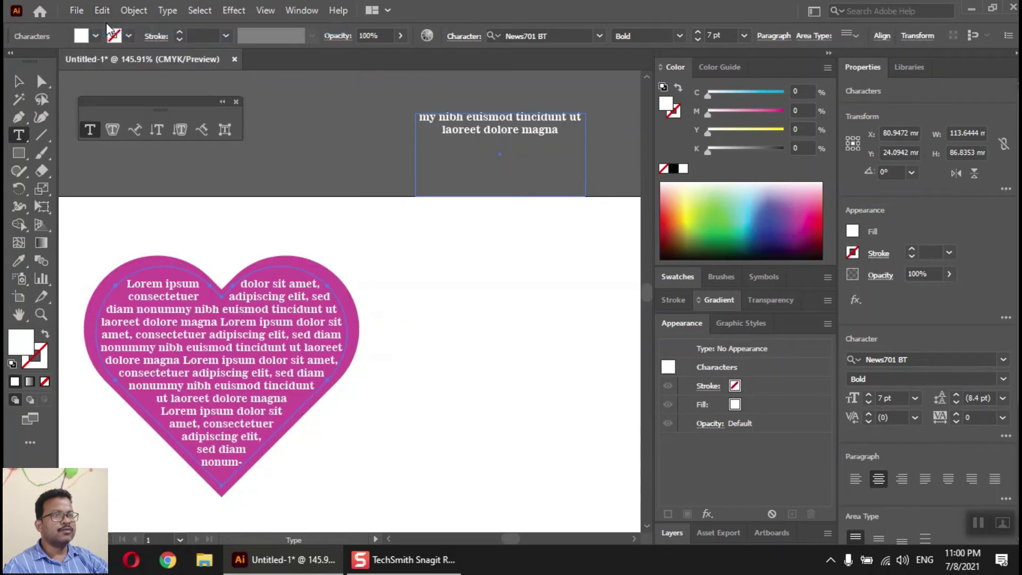
Delete the overflow text frame and nudge the heart text into place.
key(Escape)
drag(519, 196, 334, 142)
drag(313, 86, 431, 179)
key(Delete)
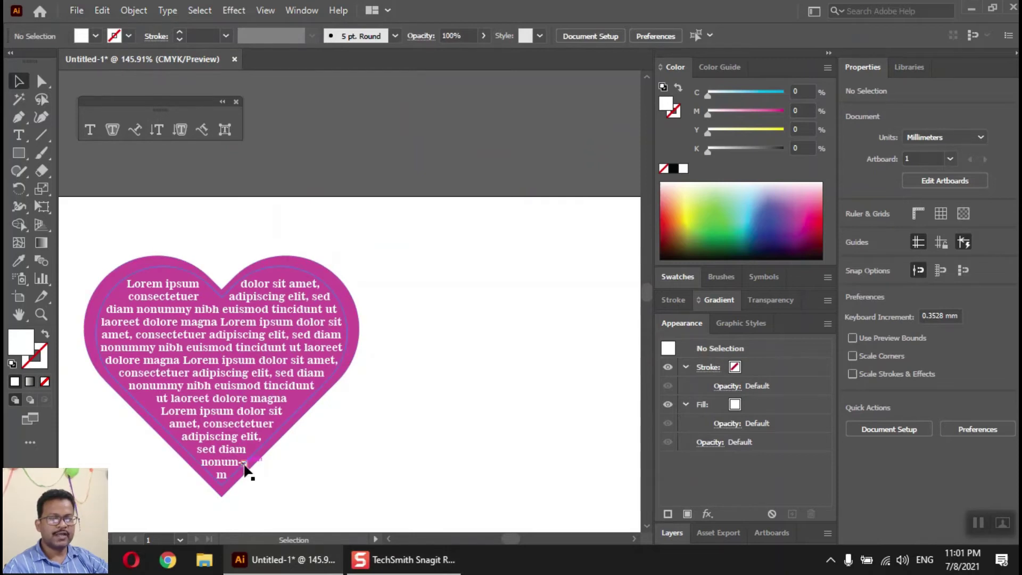
mouse_move(202, 423)
mouse_down()
mouse_move(261, 349)
mouse_move(203, 424)
mouse_up()
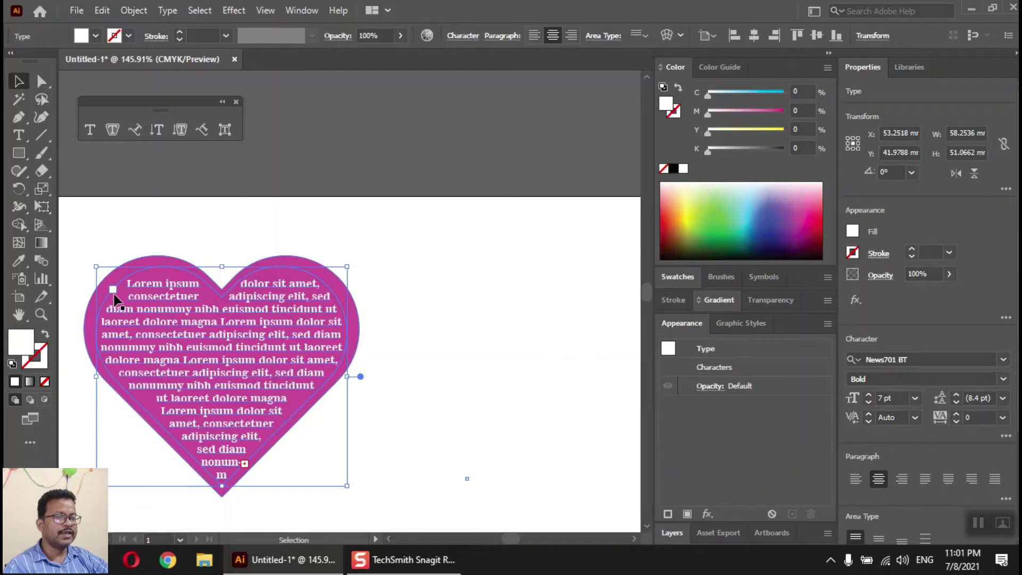
click(245, 464)
drag(347, 107, 447, 173)
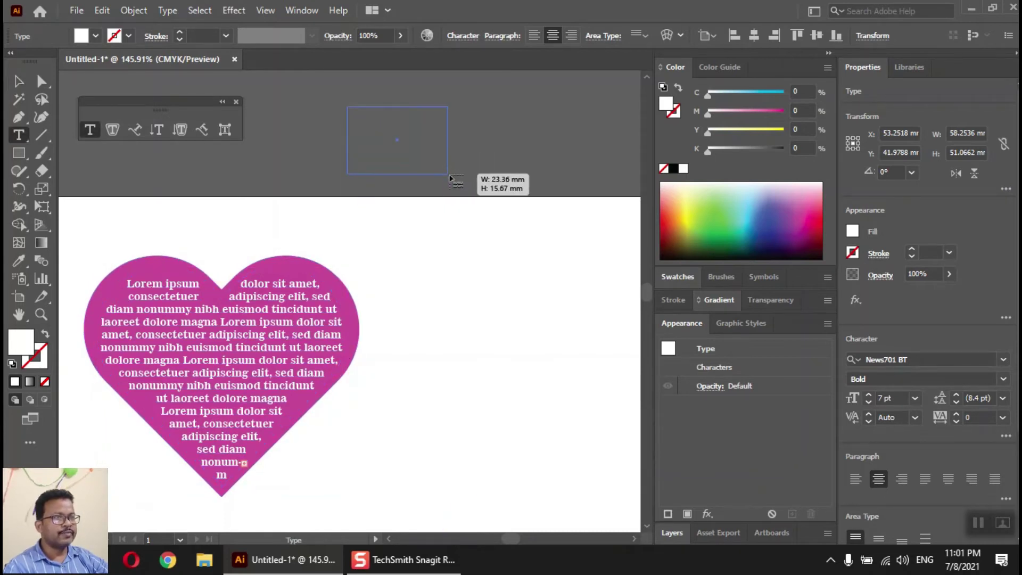
click(343, 132)
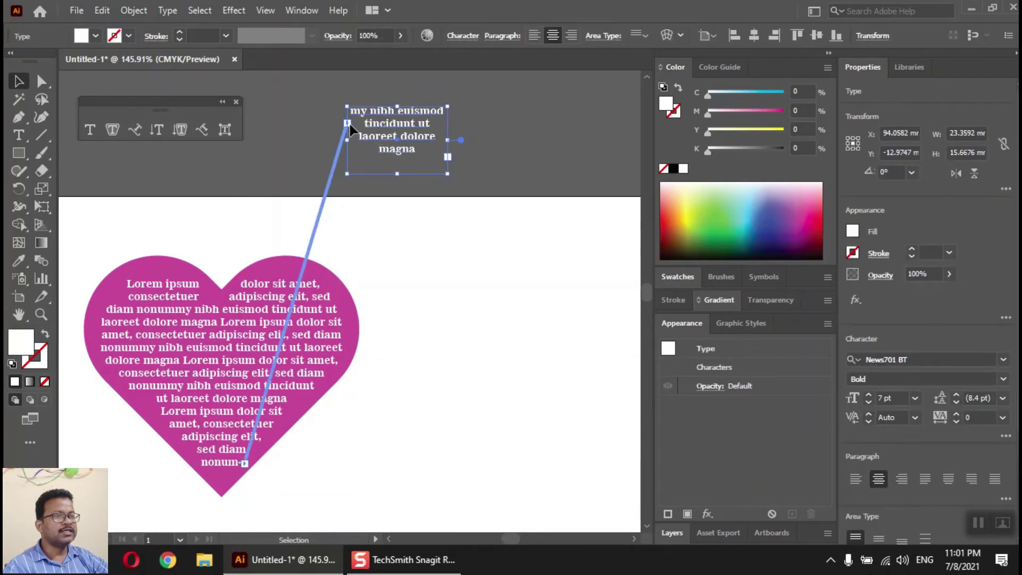
click(160, 327)
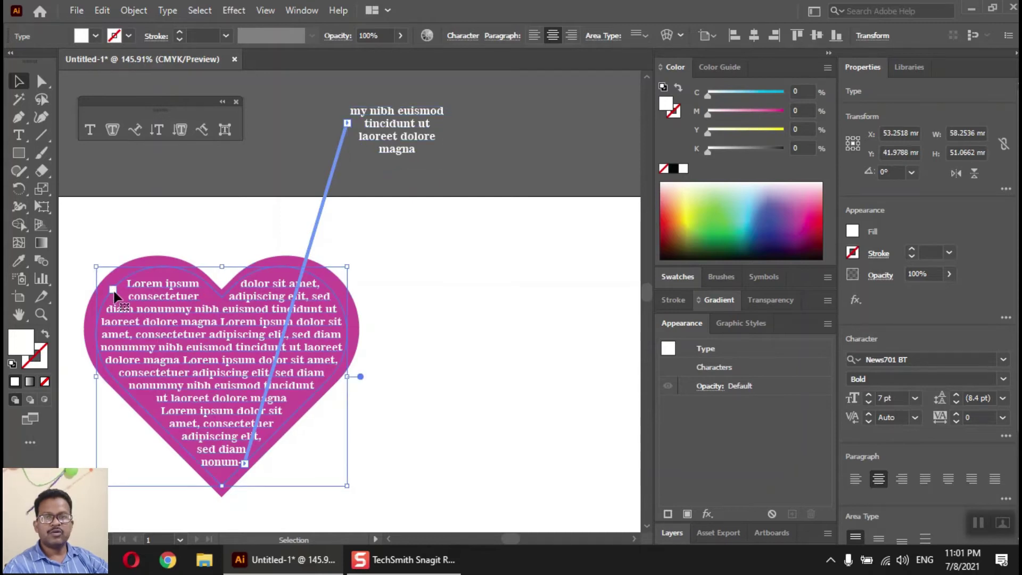
click(411, 150)
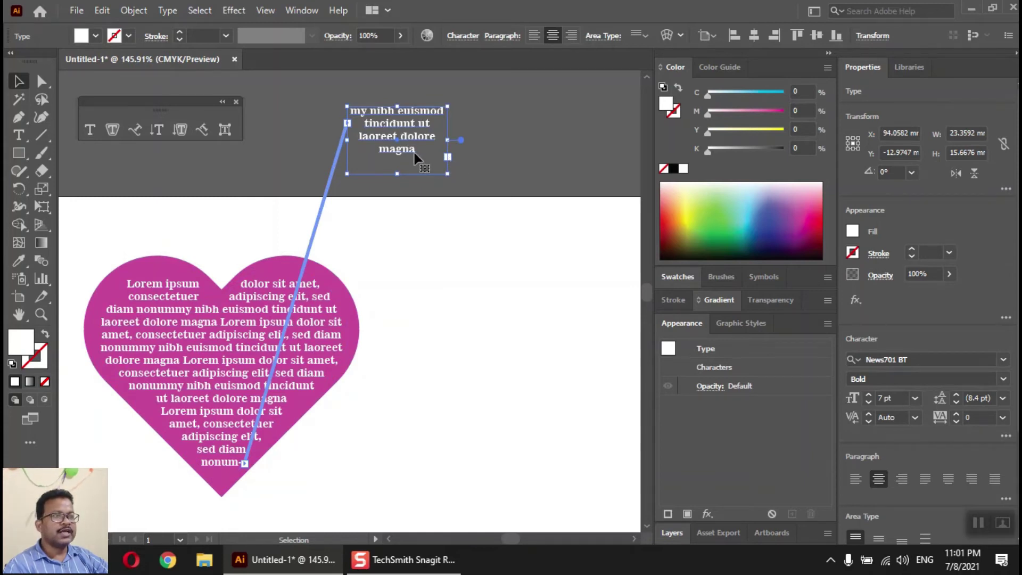
click(172, 326)
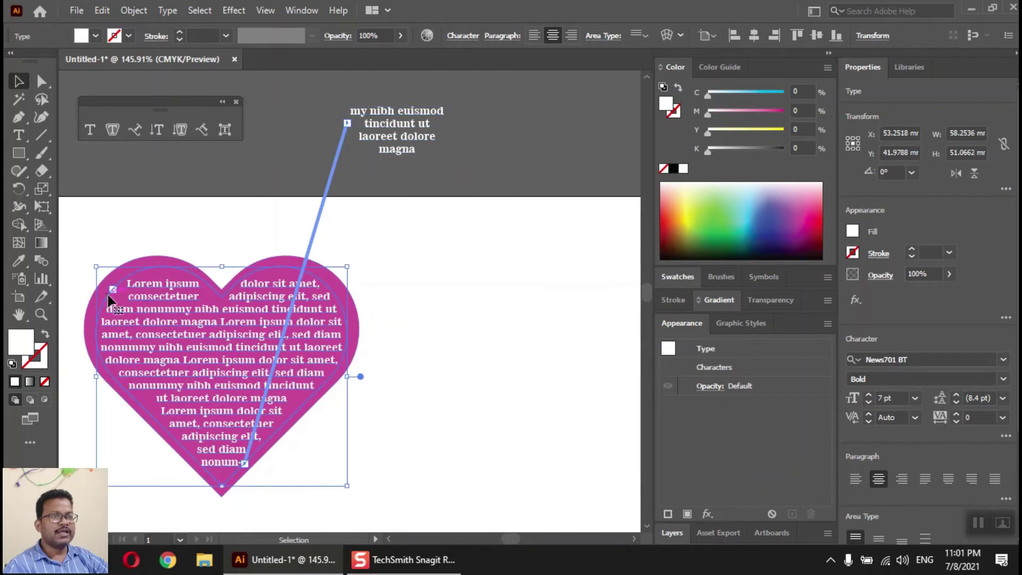
click(410, 137)
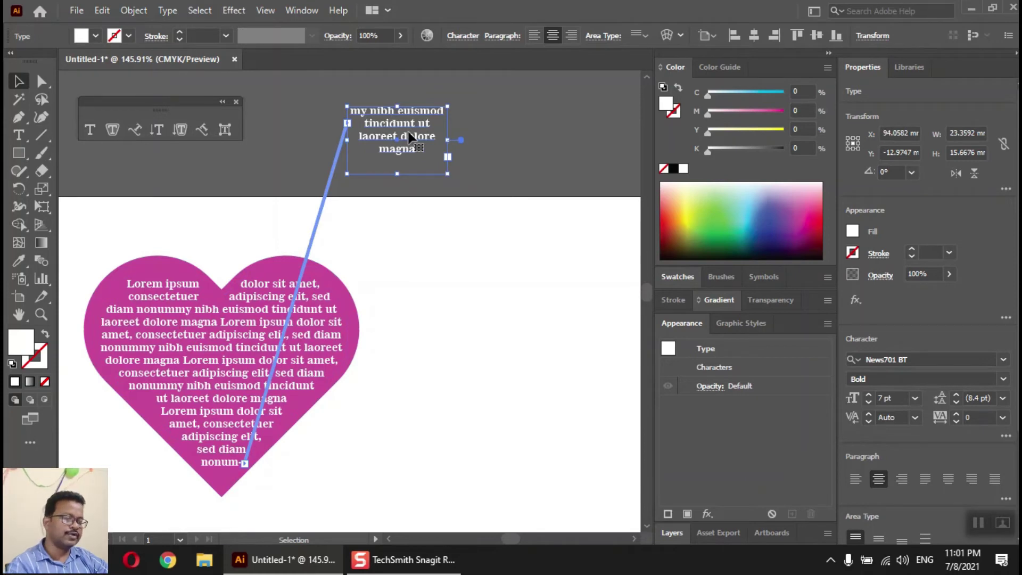
drag(410, 137, 466, 156)
click(466, 155)
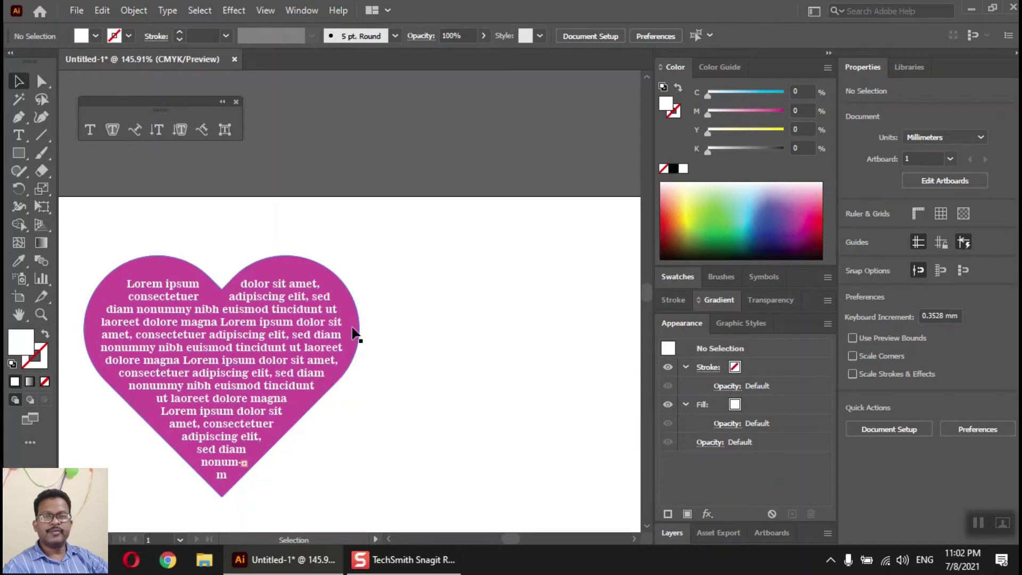
Paste a slightly enlarged heart copy in front and start type along its outline.
click(159, 258)
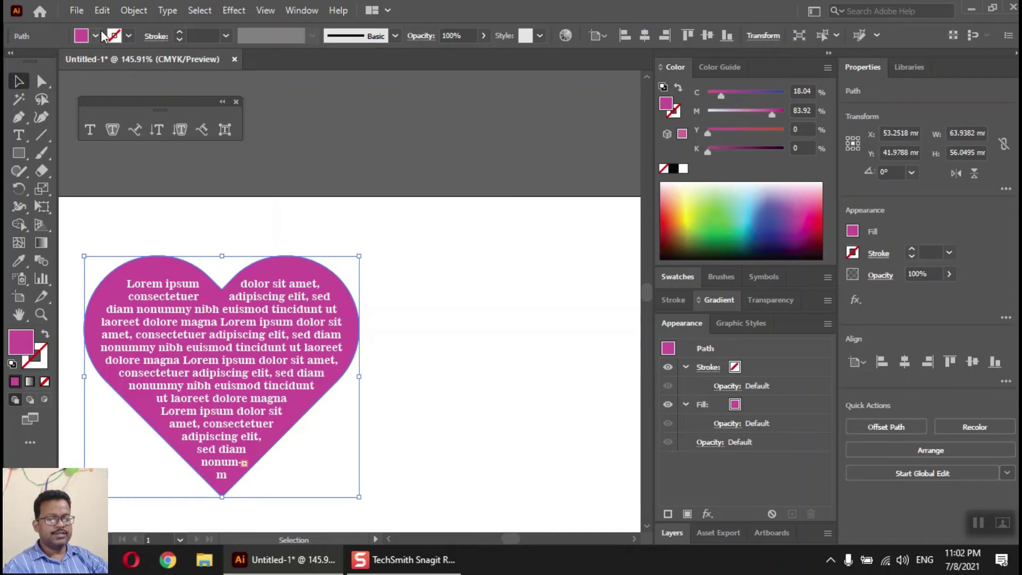
click(102, 10)
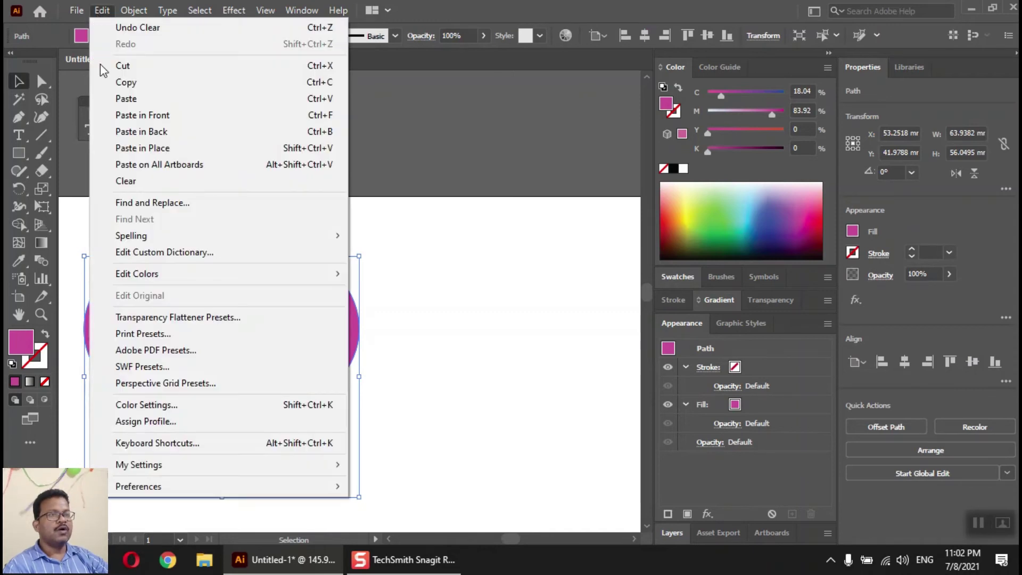
click(123, 115)
drag(360, 256, 362, 248)
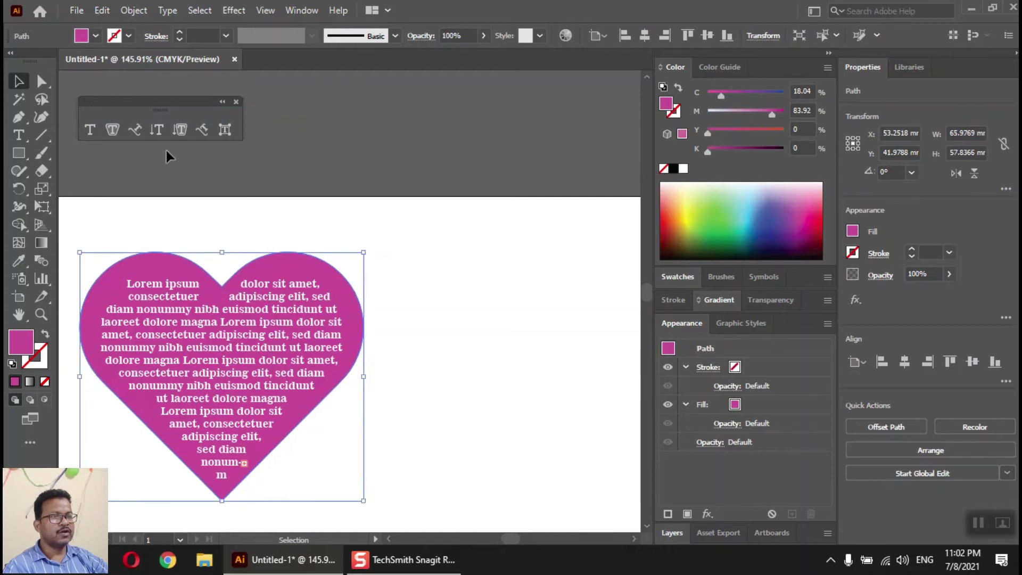
click(135, 131)
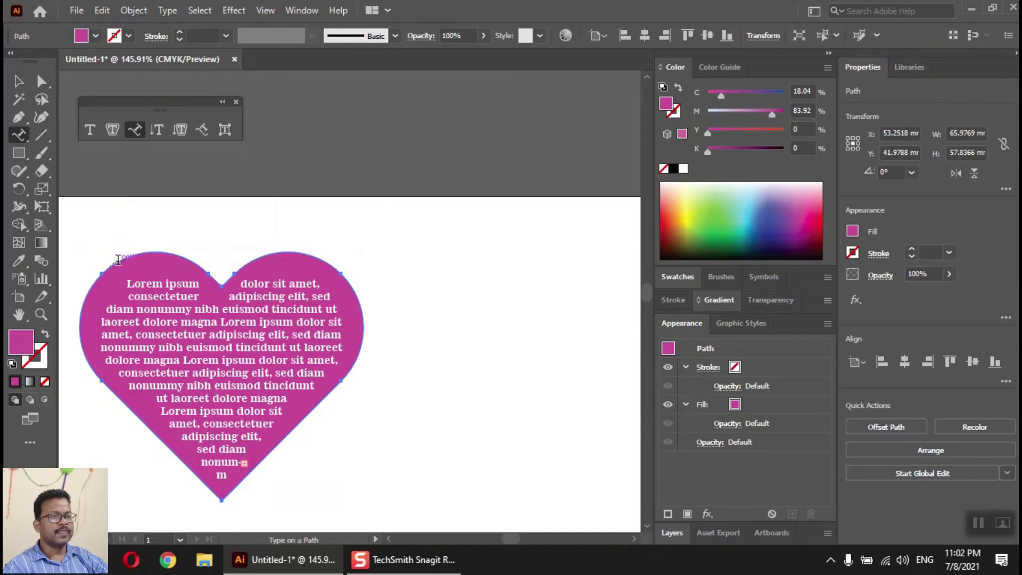
click(119, 260)
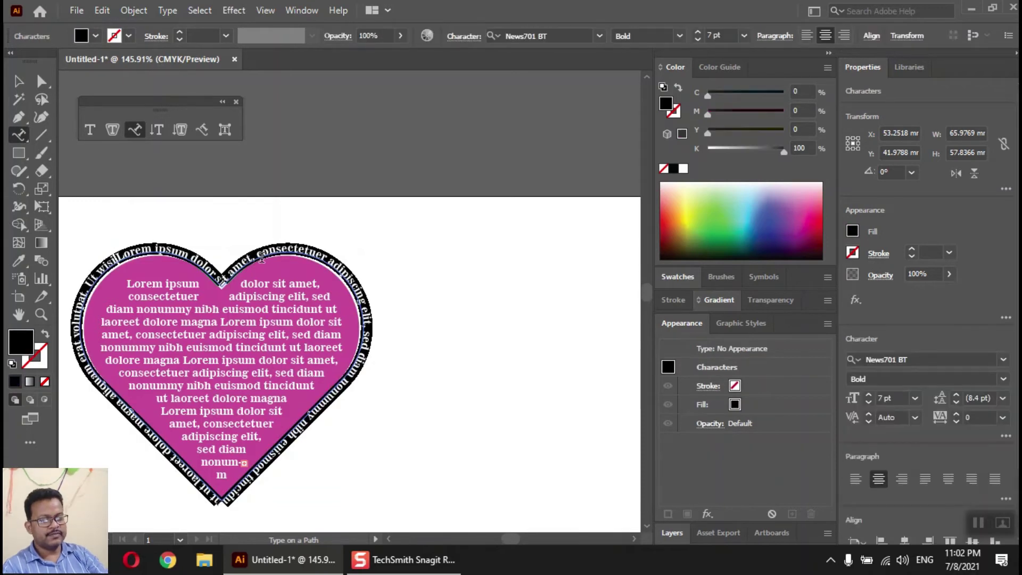
Enter 'I LOVE RANCHI' along the heart outline at 11 pt.
key(ctrl+z)
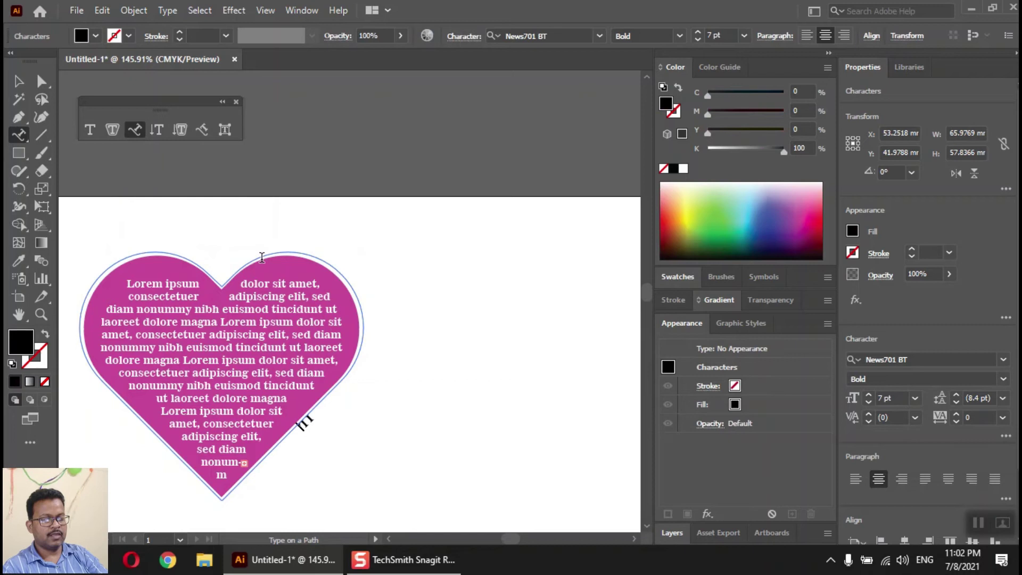
text(VE)
key(Escape)
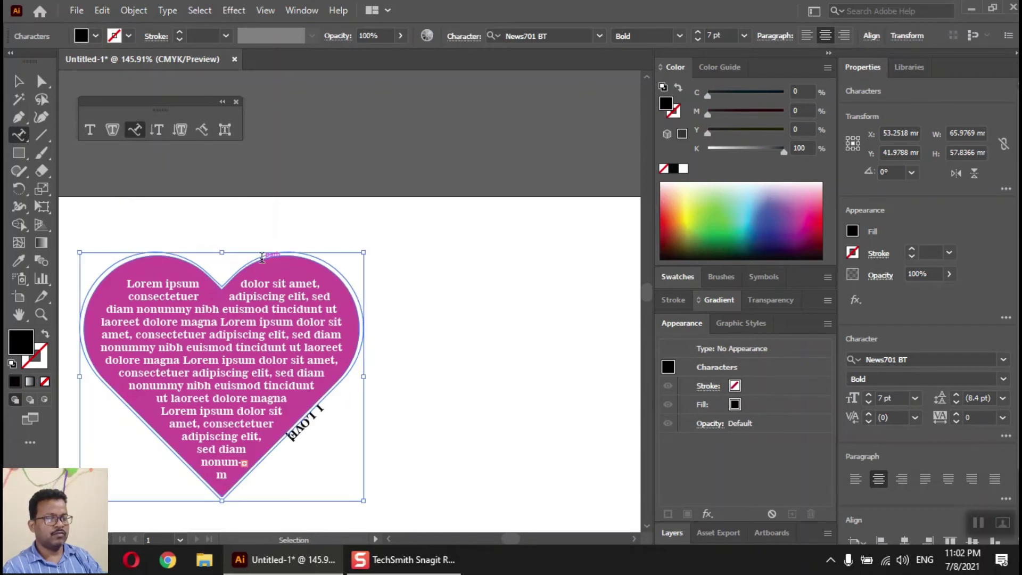
text(RANCHI)
key(ctrl+a)
key(ctrl+shift+period)
key(ctrl+shift+period)
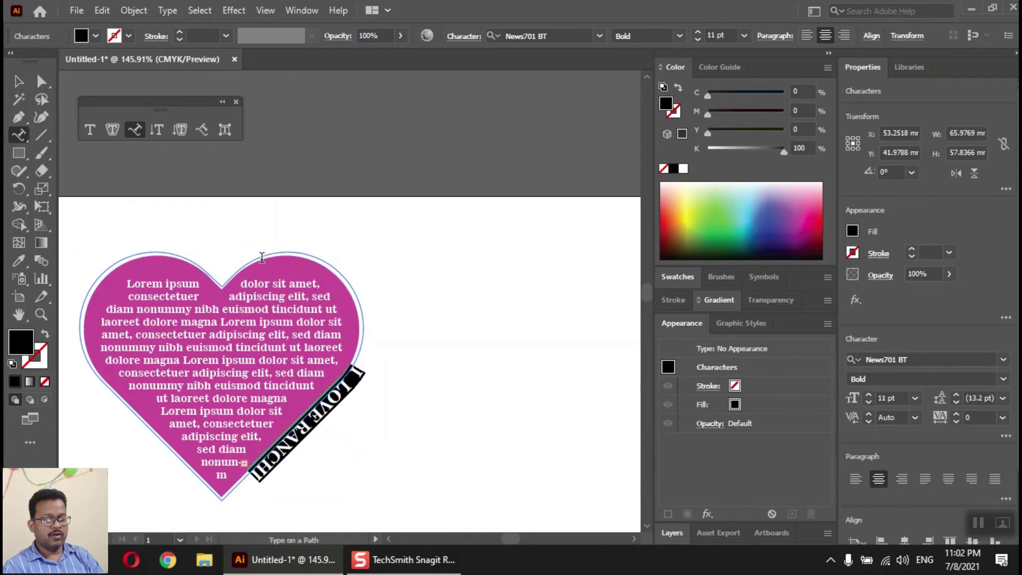
Paste repeated 'I LOVE RANCHI' copies to fill the whole heart outline.
key(ctrl+a)
key(ctrl+c)
key(ctrl+v)
key(ctrl+v)
key(Escape)
key(ctrl+v)
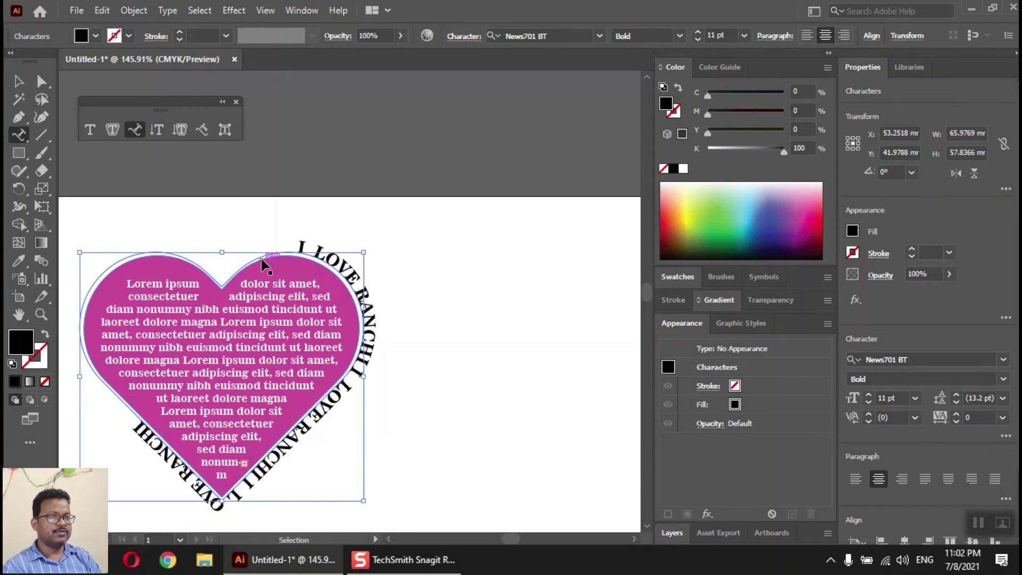
key(ctrl+v)
key(Escape)
click(263, 217)
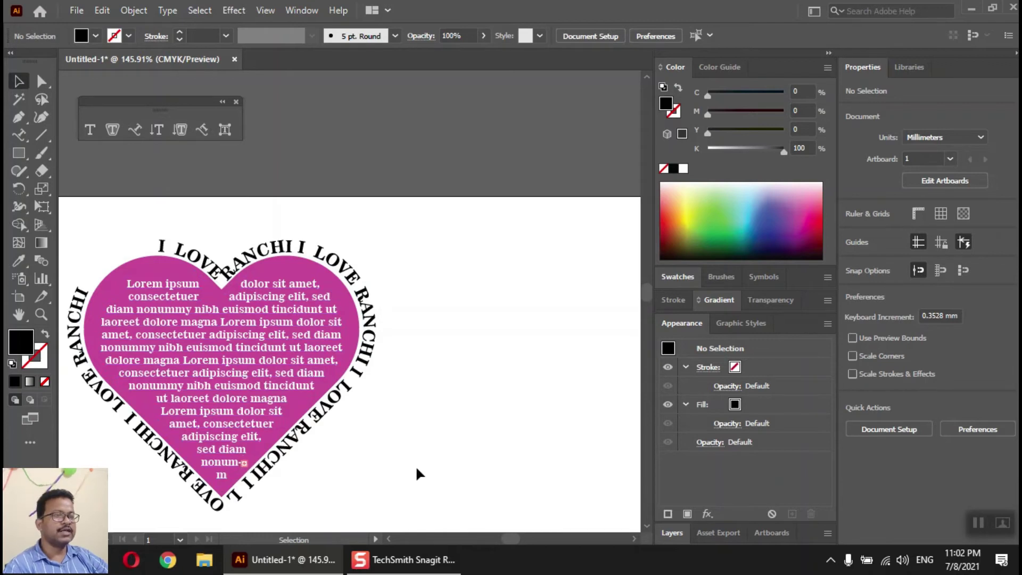
Draw an unfilled outline circle beside the heart.
scroll(384, 378, right, 5)
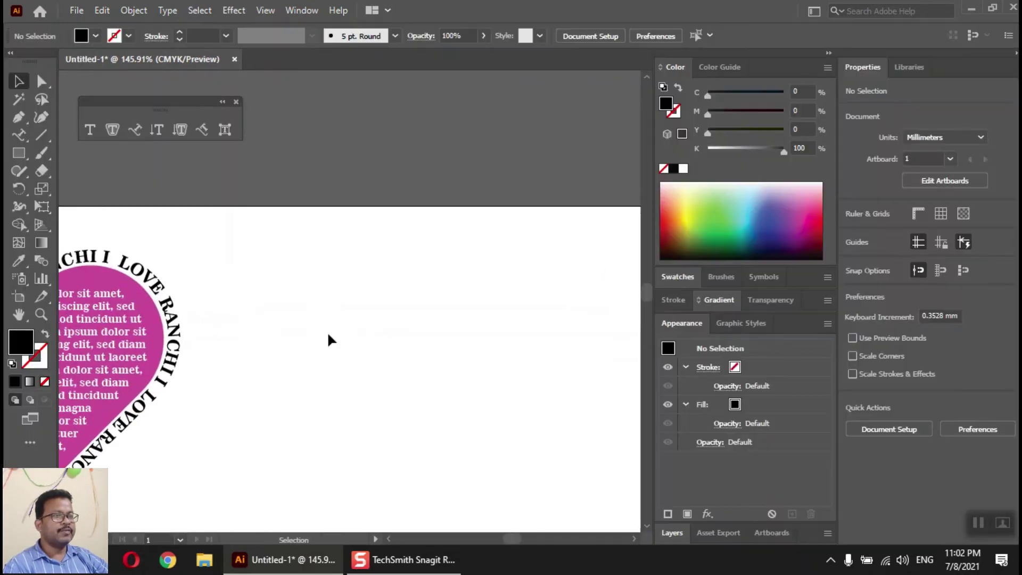
scroll(328, 339, right, 2)
click(18, 152)
click(80, 189)
drag(333, 383, 432, 286)
key(v)
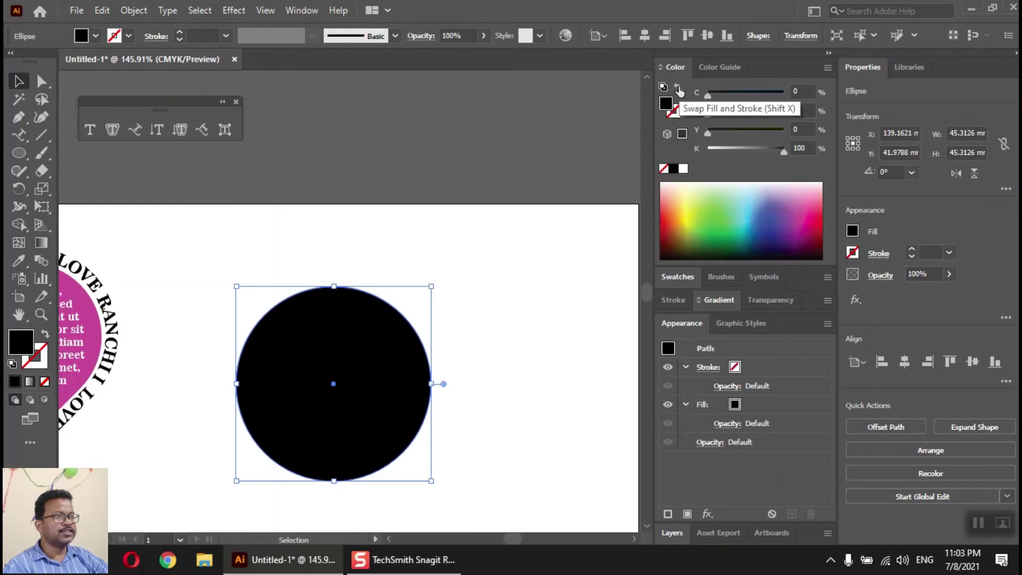
click(679, 89)
Paste a copy of the circle in front and shrink it into an inner concentric ring.
key(a)
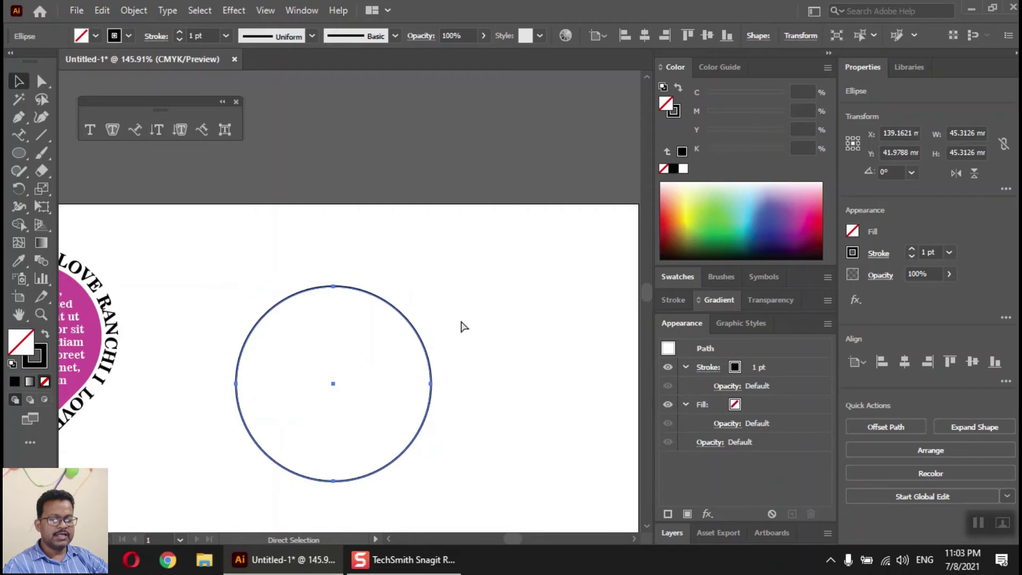
click(101, 10)
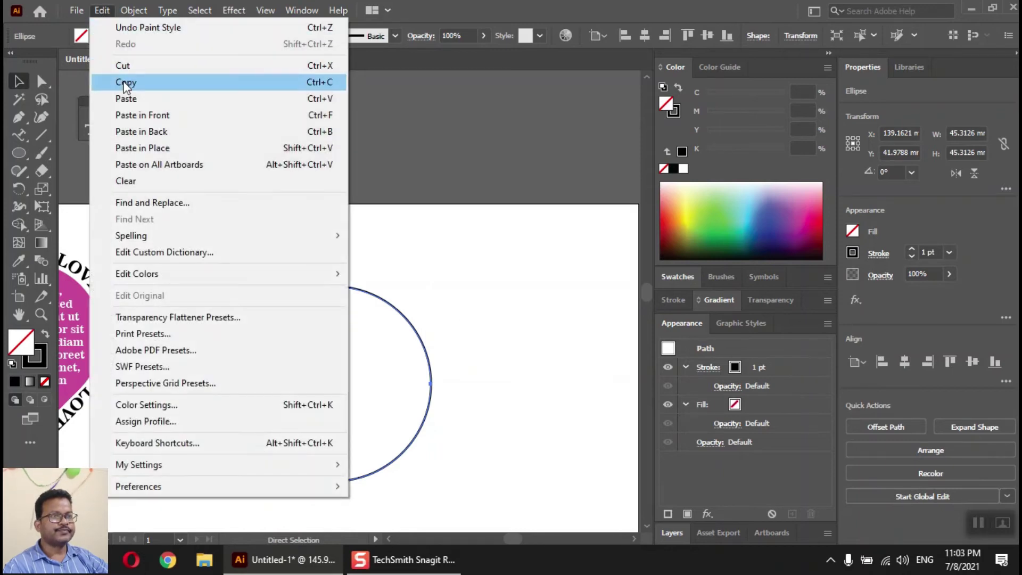
click(126, 82)
click(107, 10)
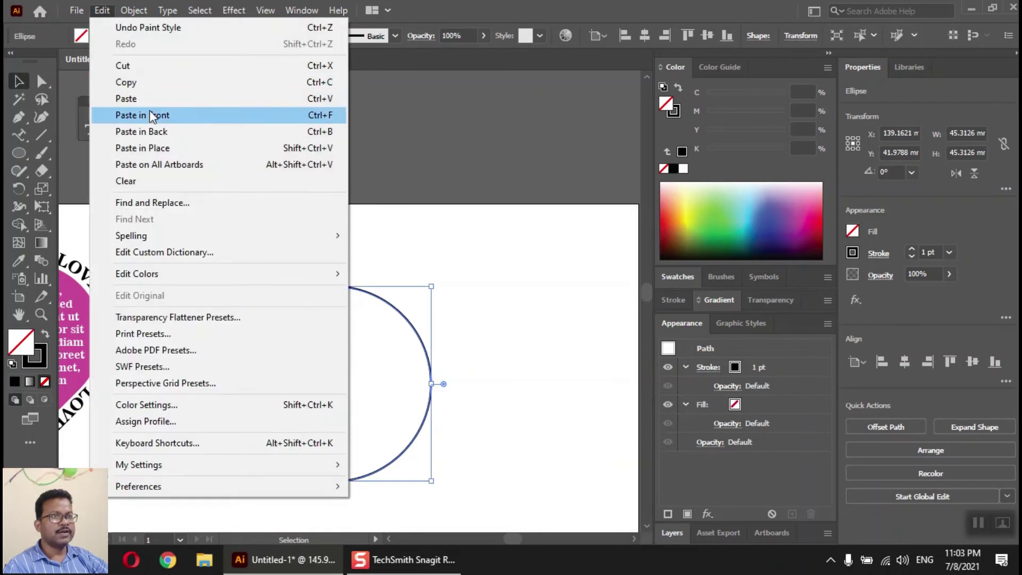
click(148, 113)
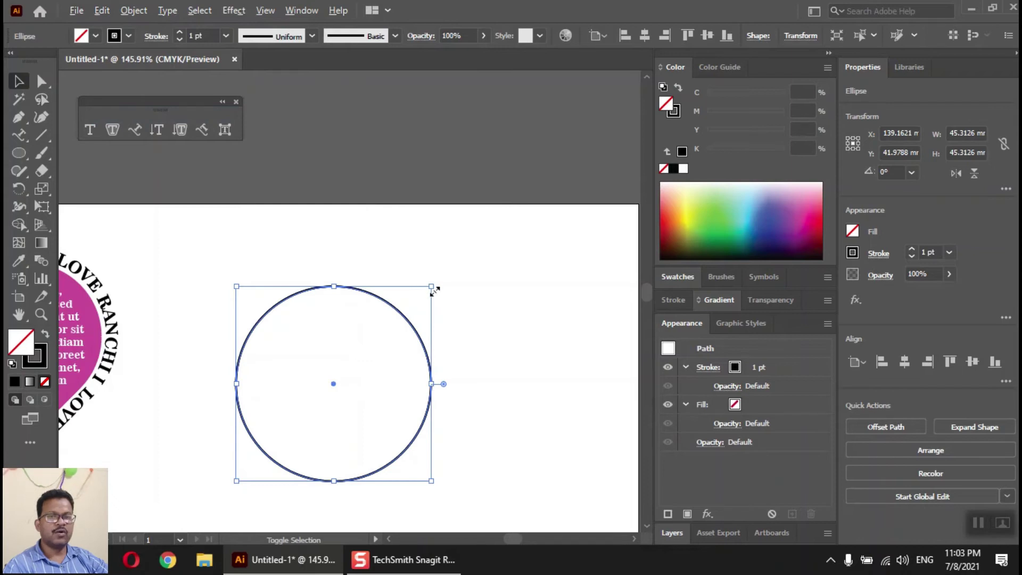
drag(432, 288, 380, 340)
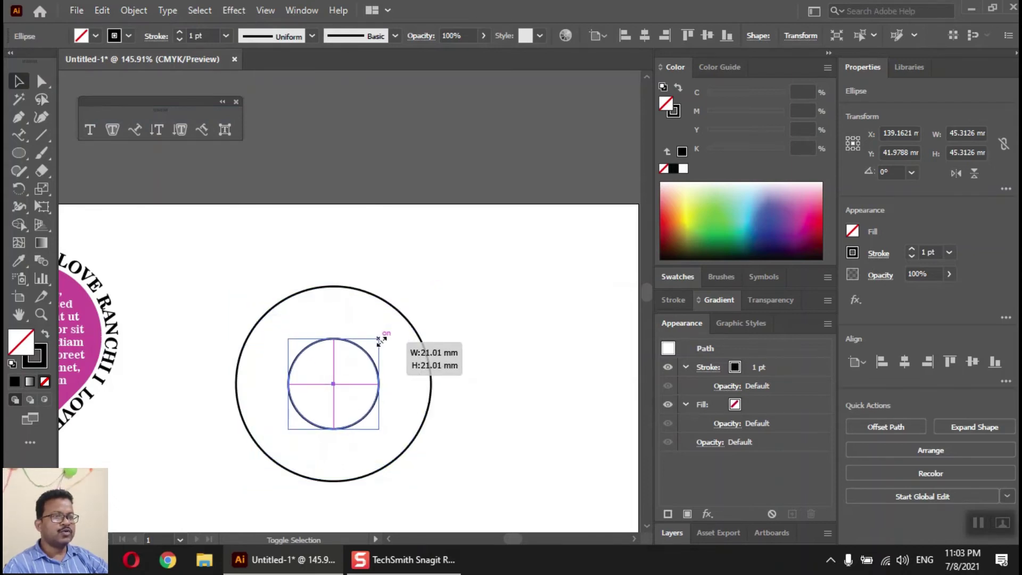
drag(381, 339, 518, 330)
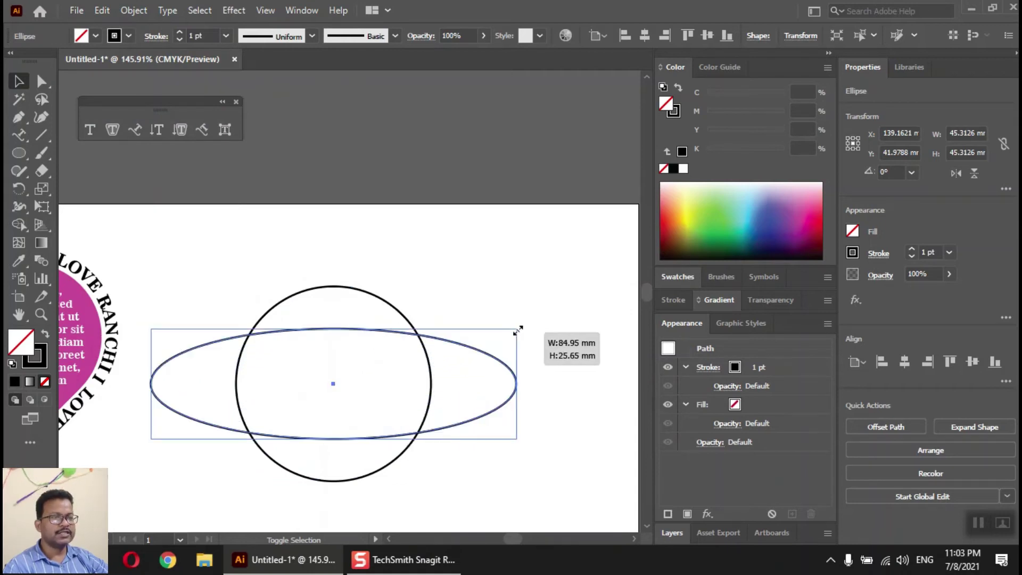
key(alt+shift)
key(alt+shift)
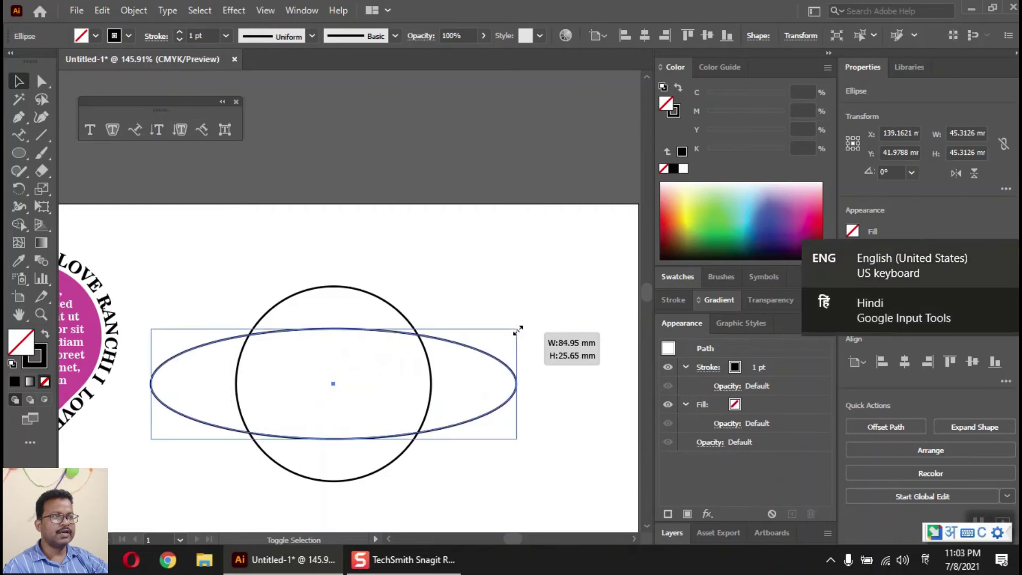
key(alt+shift)
mouse_move(518, 331)
mouse_down()
mouse_move(472, 260)
mouse_move(287, 434)
mouse_move(322, 381)
mouse_move(283, 436)
mouse_move(482, 257)
mouse_move(320, 448)
mouse_move(441, 296)
mouse_move(406, 331)
mouse_move(440, 320)
mouse_move(427, 316)
mouse_move(341, 396)
mouse_move(333, 390)
mouse_up()
key(alt+shift)
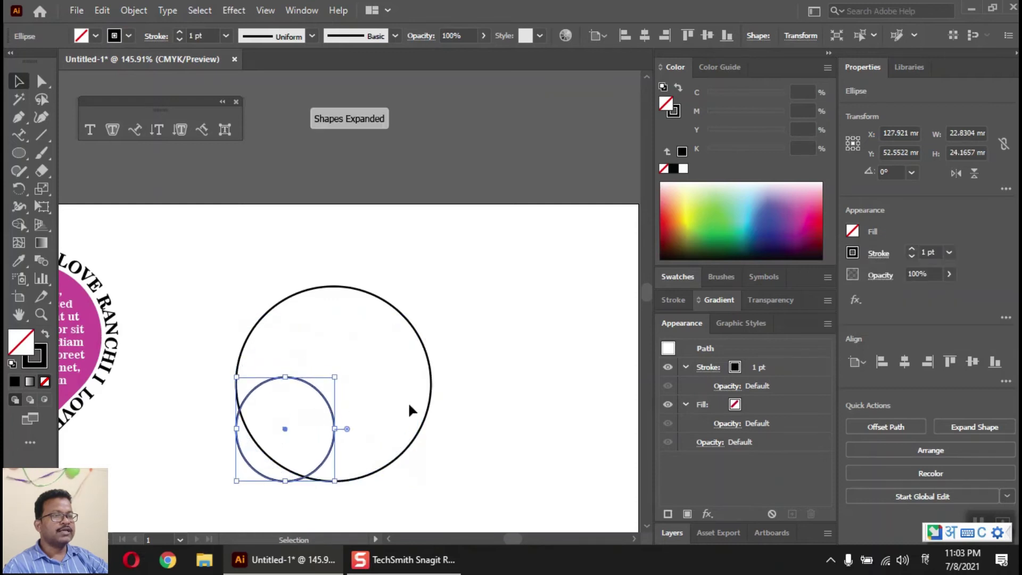
key(ctrl+z)
mouse_move(426, 296)
mouse_down()
mouse_move(428, 284)
mouse_move(406, 315)
mouse_up()
click(458, 325)
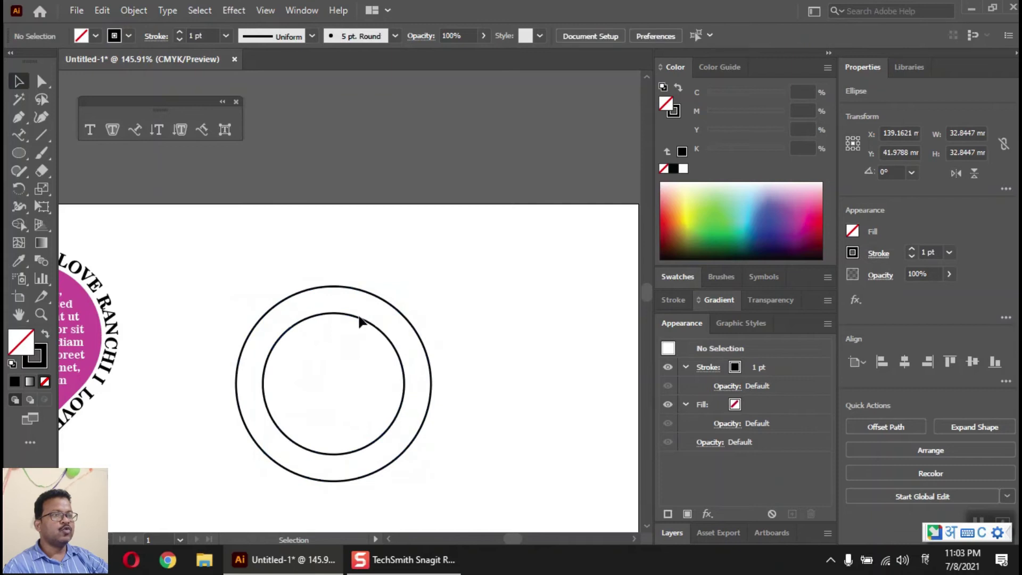
Select both circles and move them slightly up and left.
mouse_move(333, 391)
mouse_down()
mouse_move(392, 372)
mouse_move(348, 360)
mouse_up()
key(v)
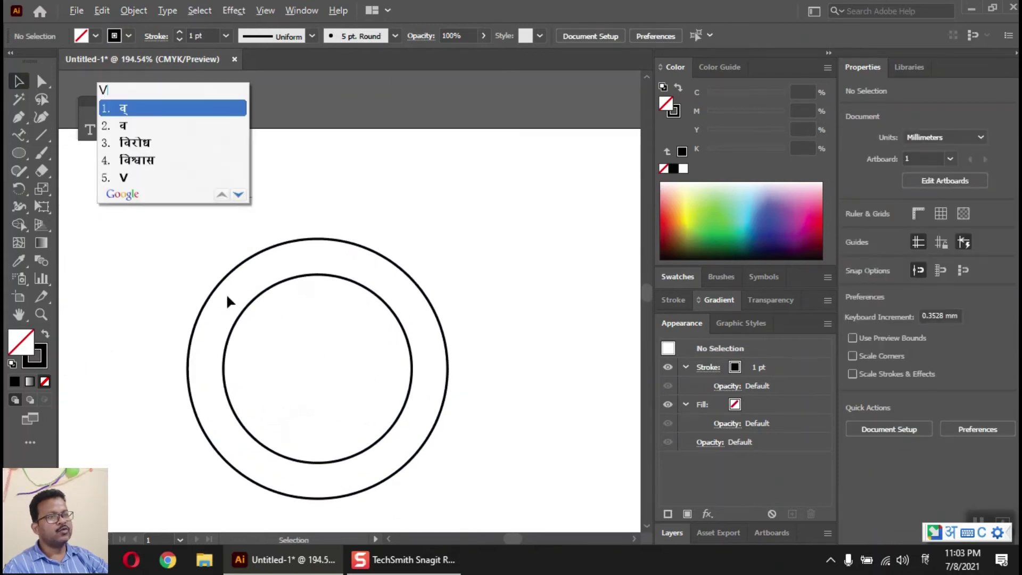
key(alt+shift)
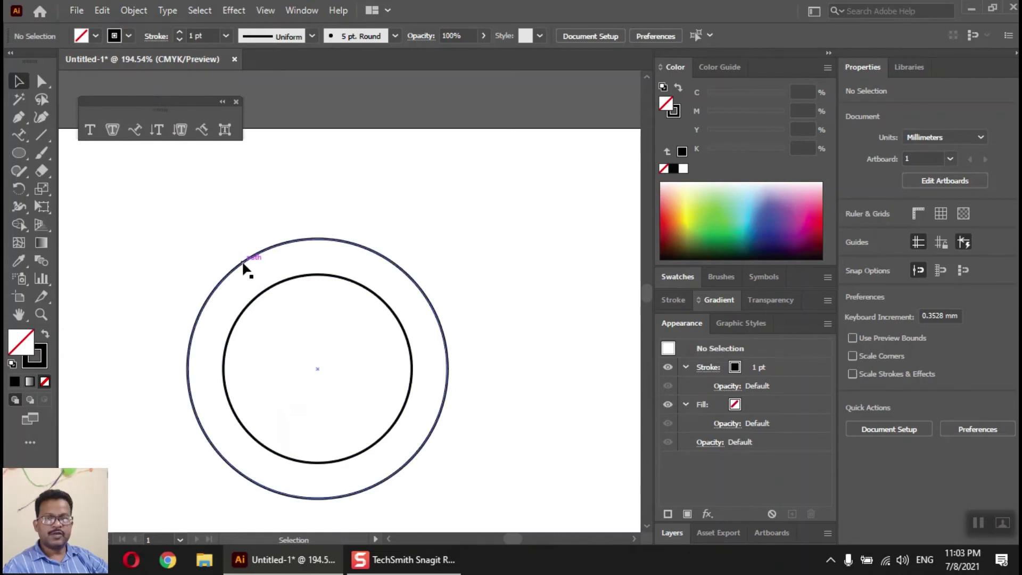
drag(227, 228, 332, 357)
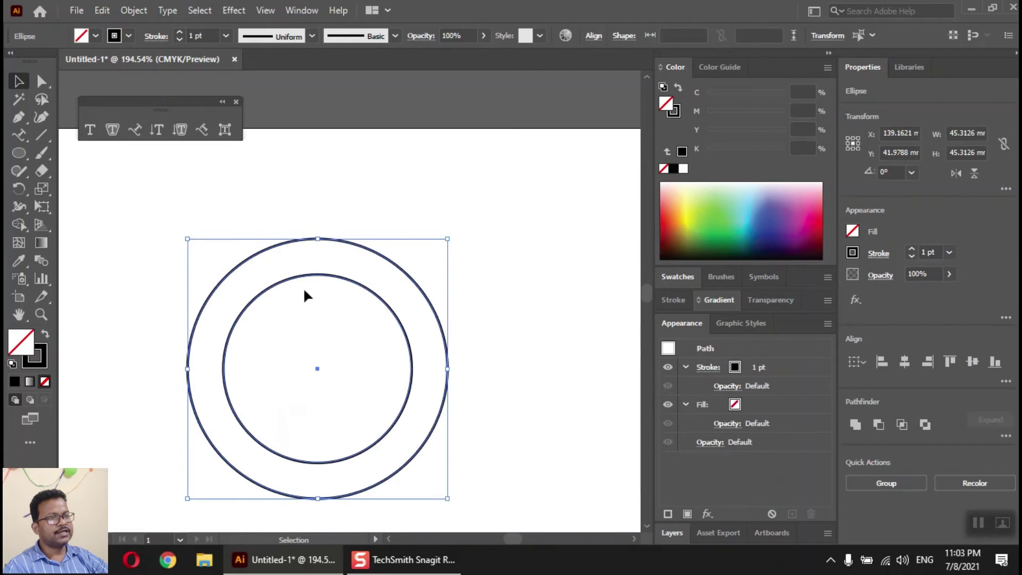
drag(304, 290, 289, 274)
drag(288, 262, 288, 262)
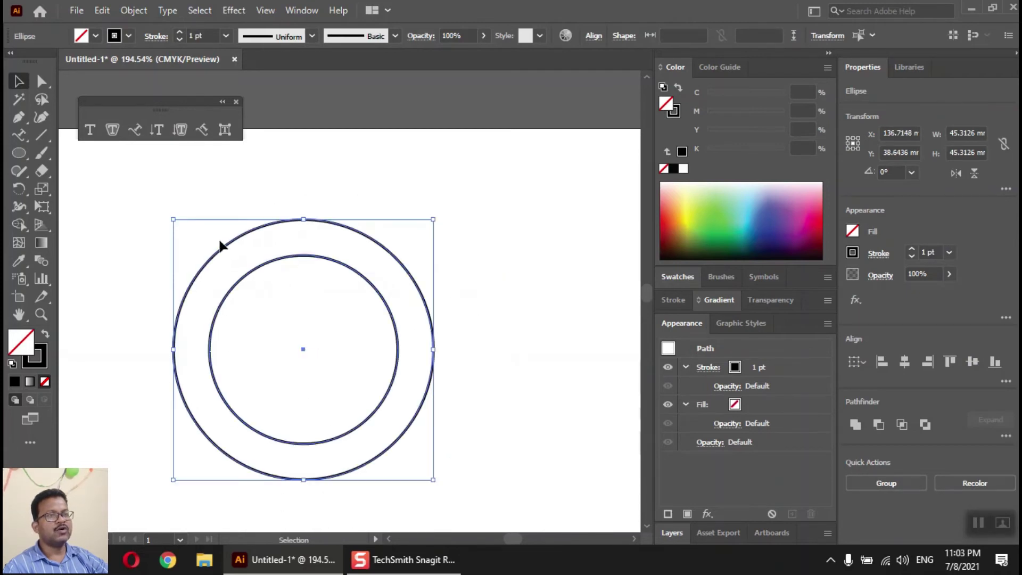
click(274, 323)
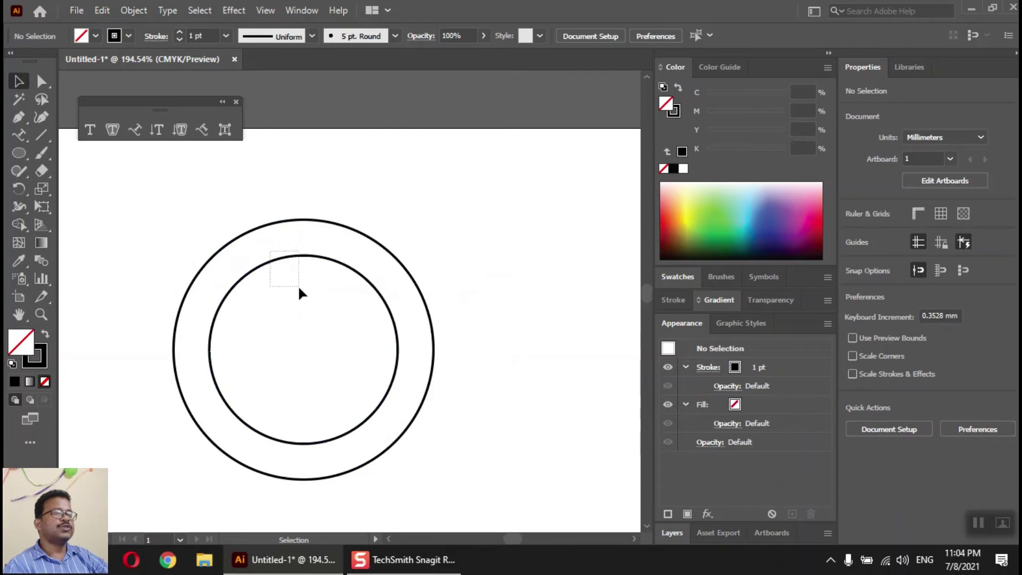
Shrink the inner circle, then enlarge a pasted copy of it to about 33 mm.
click(306, 256)
drag(308, 258, 314, 265)
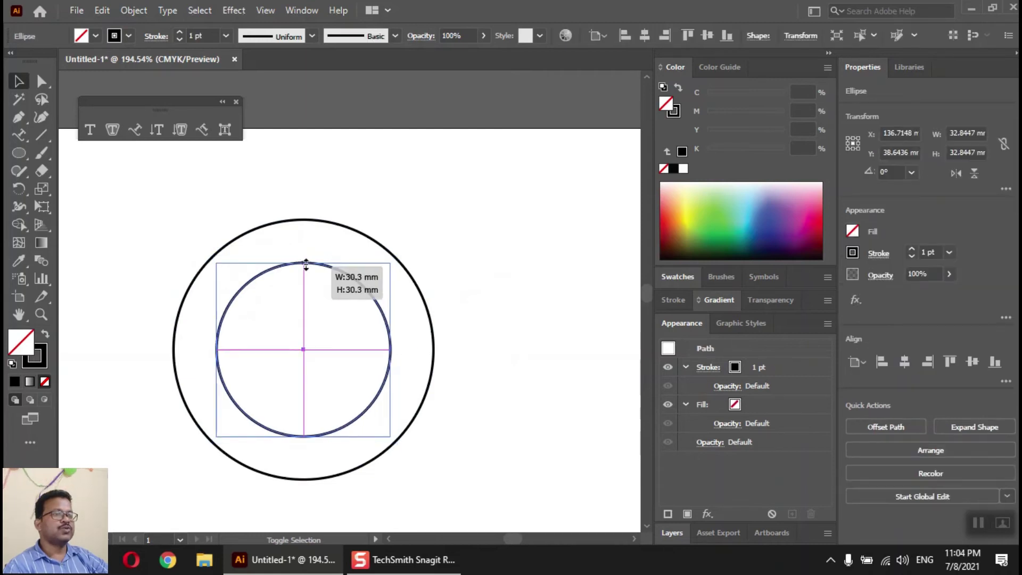
click(366, 189)
click(300, 262)
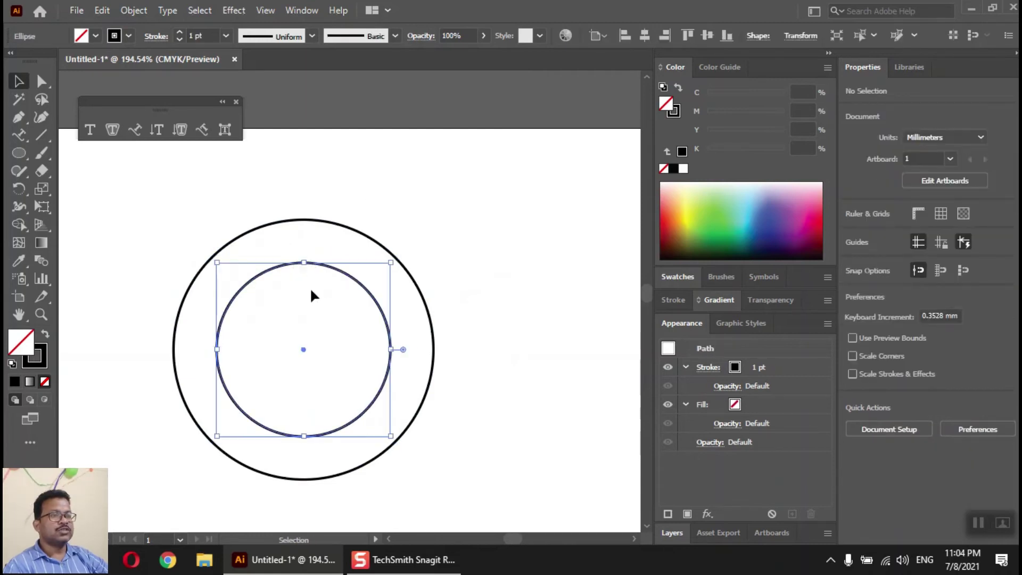
key(a)
key(v)
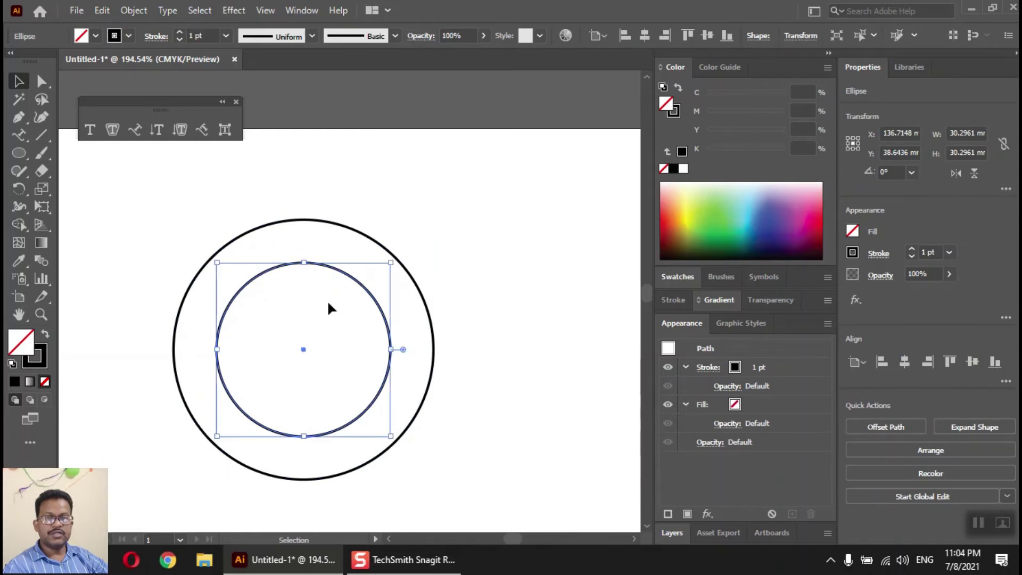
key(a)
key(ctrl)
drag(391, 263, 400, 254)
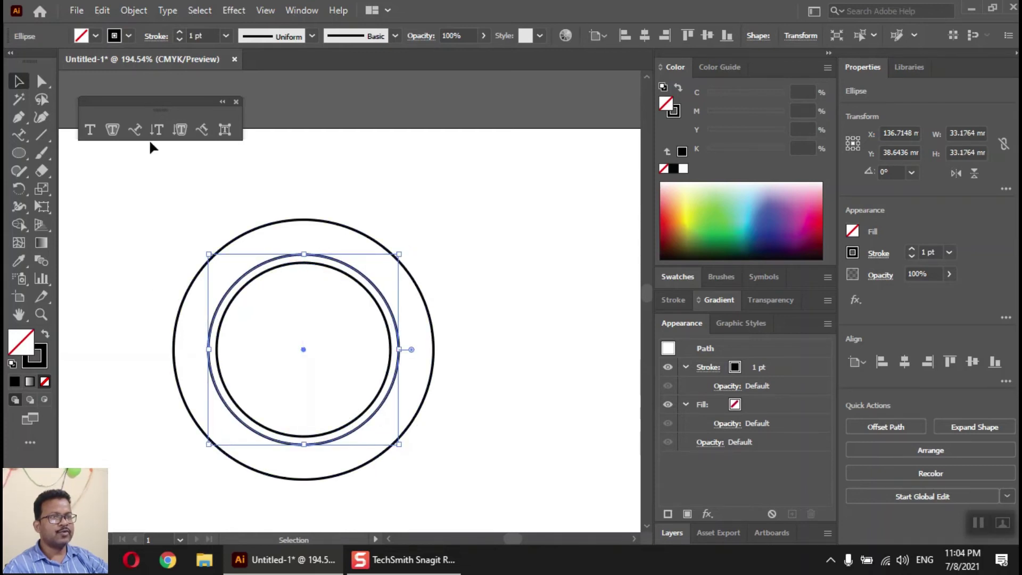
click(134, 130)
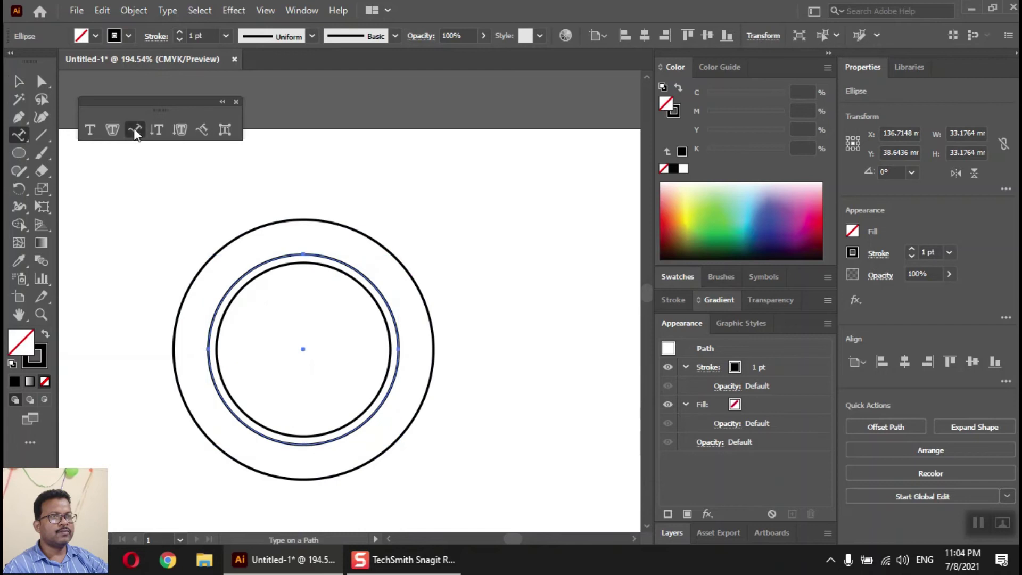
Type 'LEARN FREE ILLUSTRATOR' along the new circle and increase its font size.
click(304, 251)
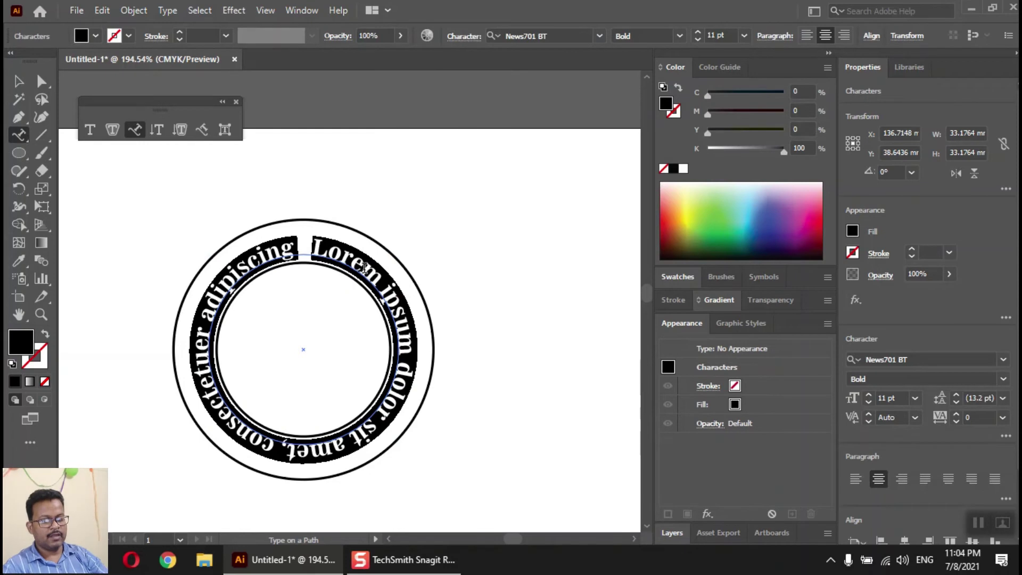
text(mu)
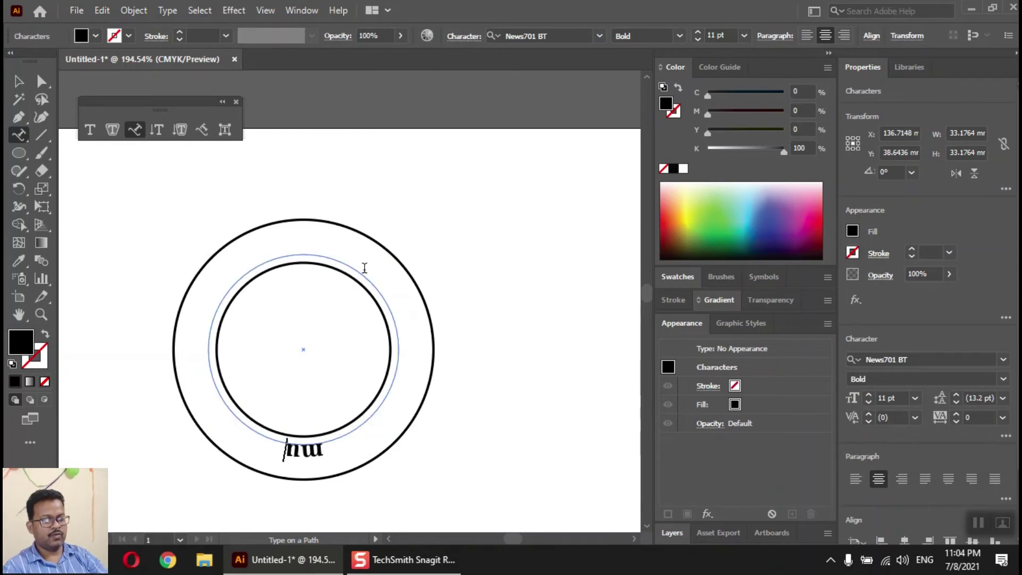
key(BackSpace)
key(BackSpace)
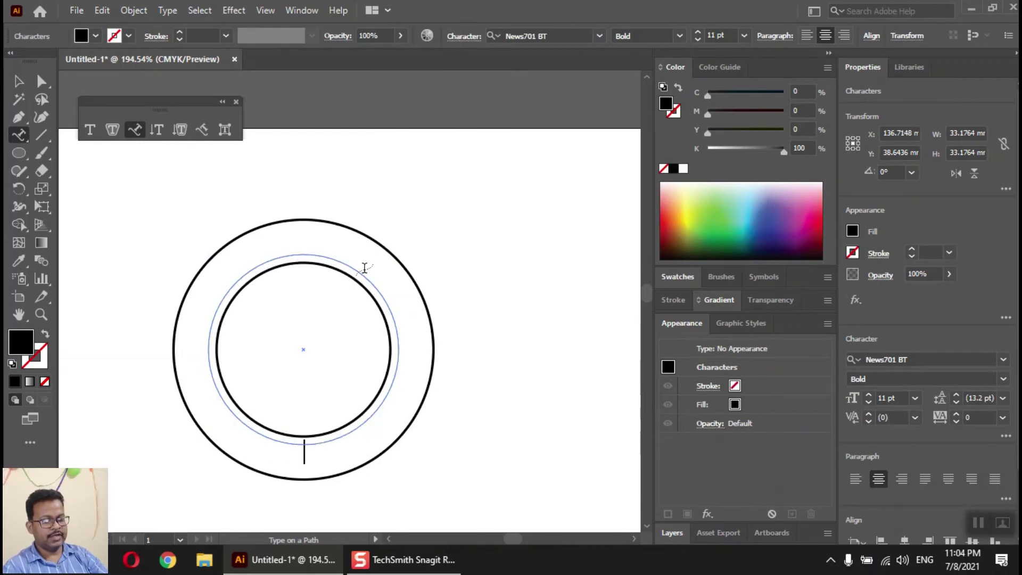
text(LEARN FREE ILLUSTRATOR)
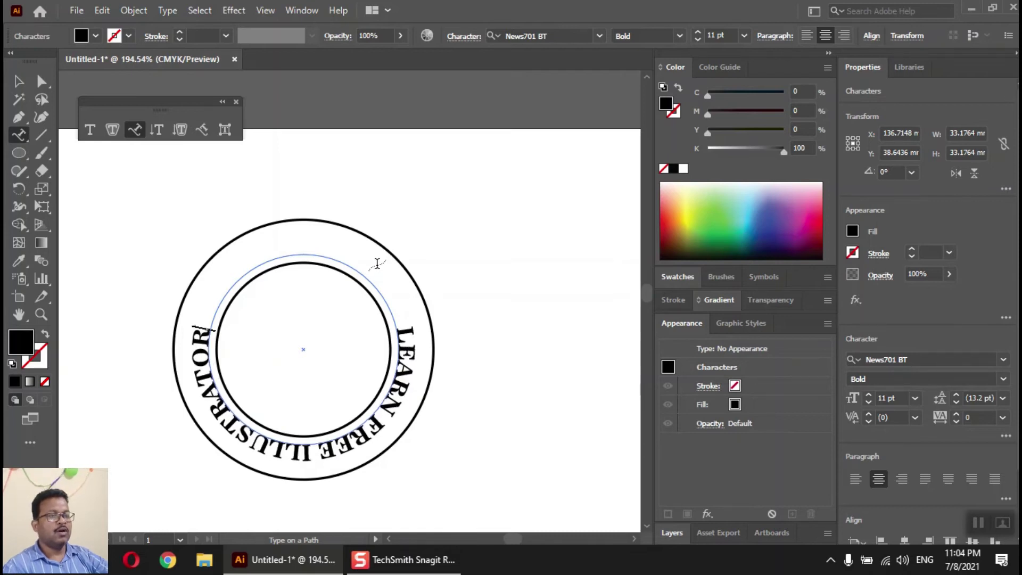
key(ctrl+a)
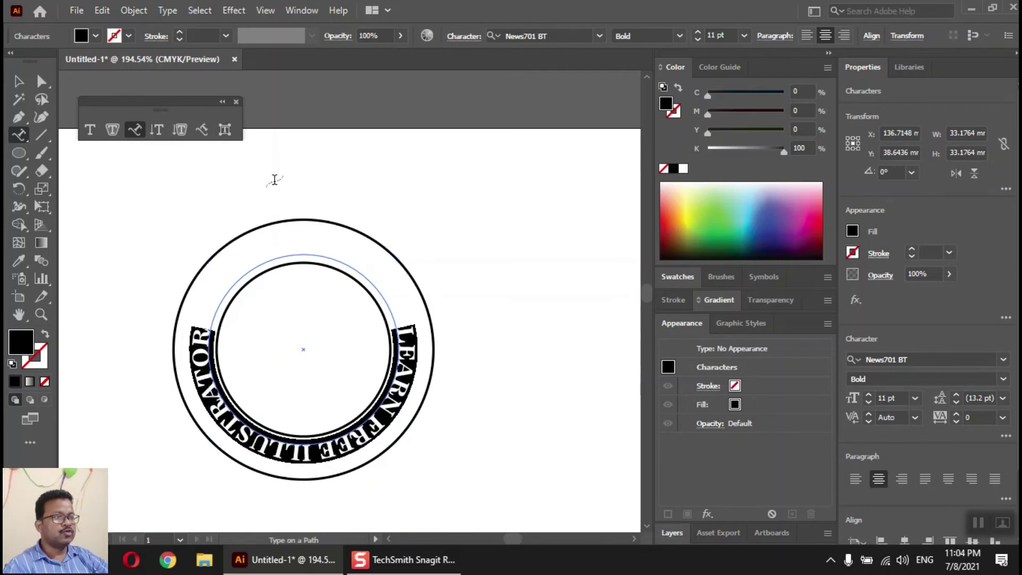
click(868, 395)
click(869, 395)
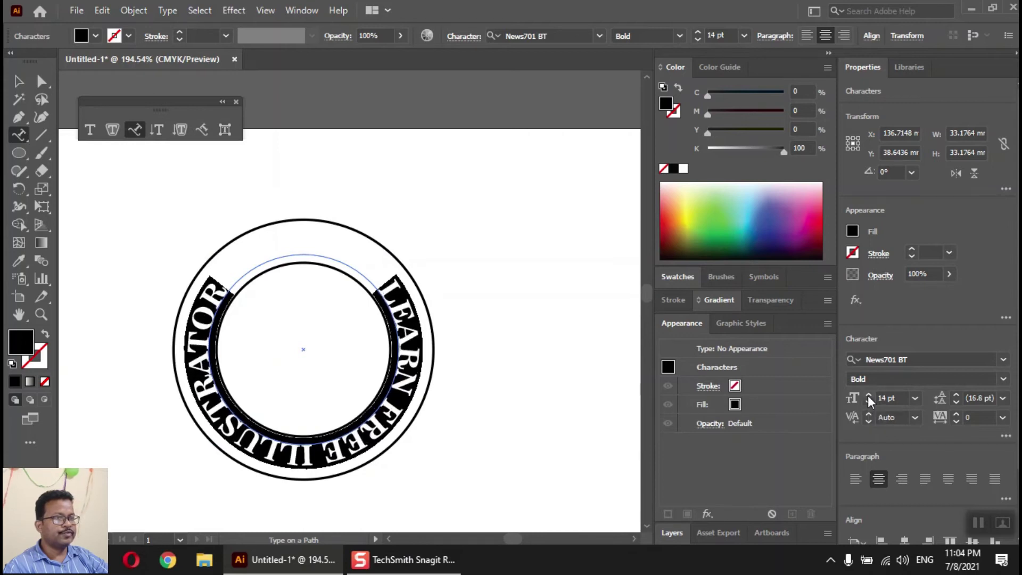
click(868, 395)
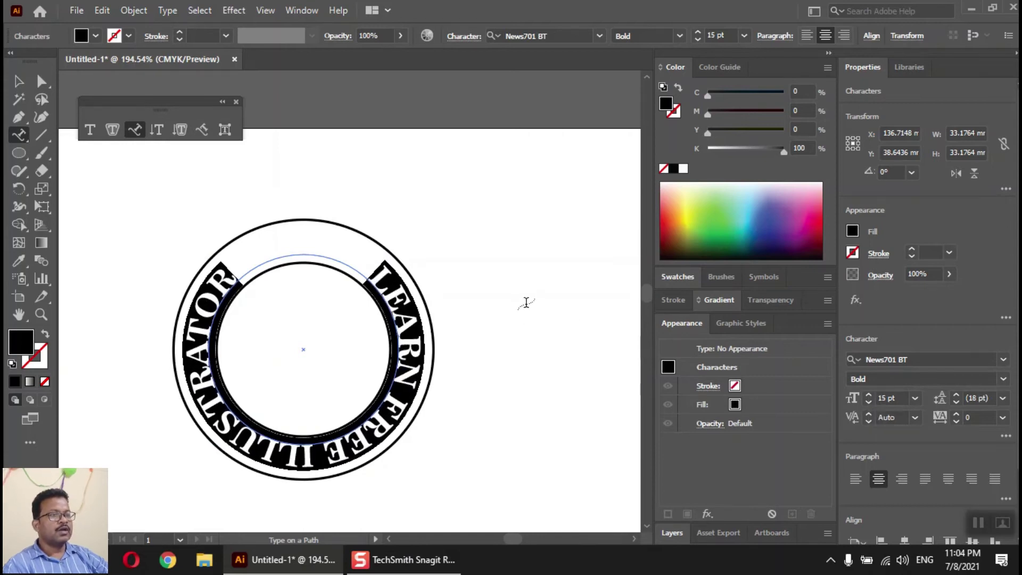
Delete the word FREE and set the path text to 17 pt.
click(206, 316)
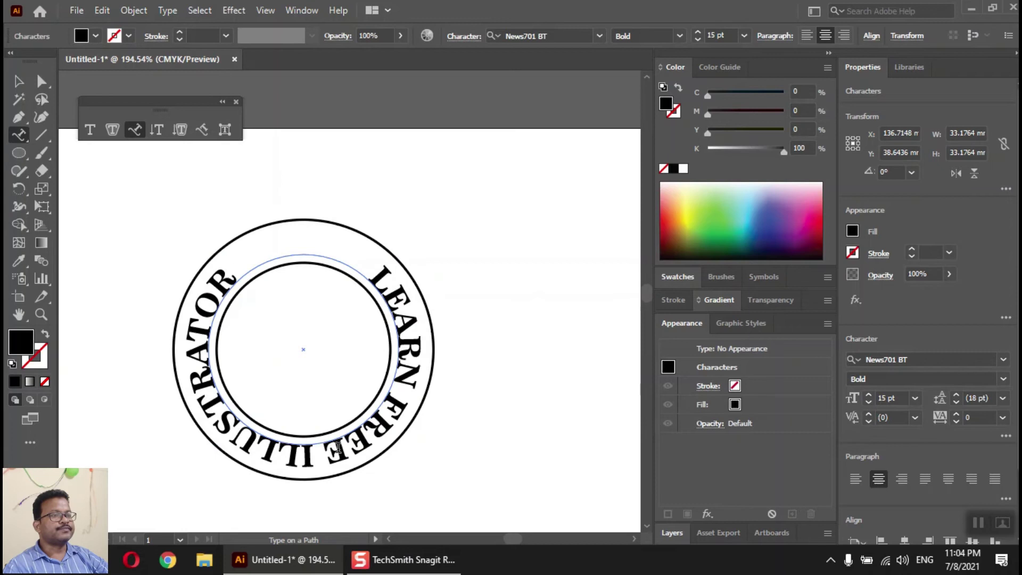
double_click(358, 436)
key(BackSpace)
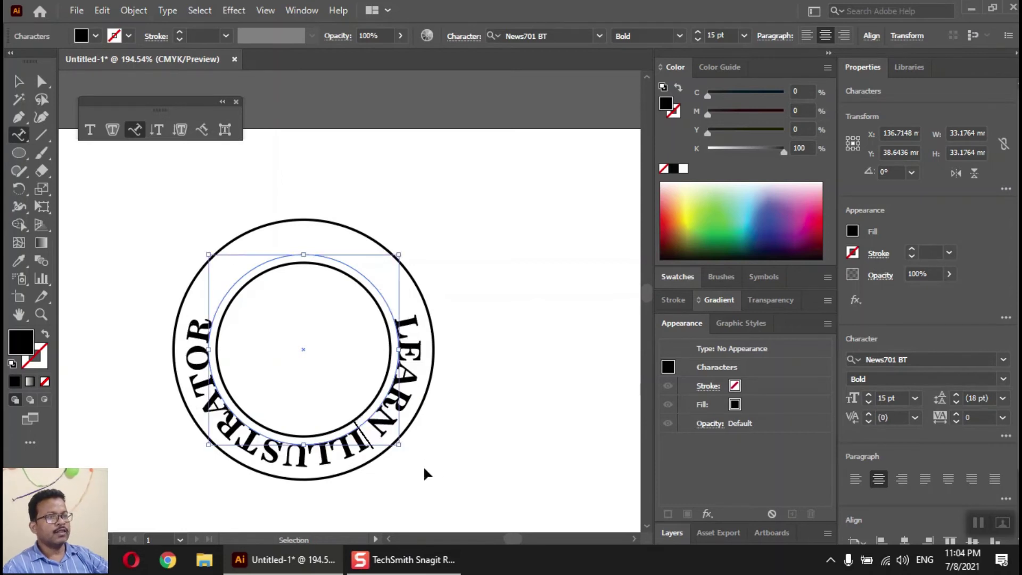
key(ctrl+a)
click(869, 397)
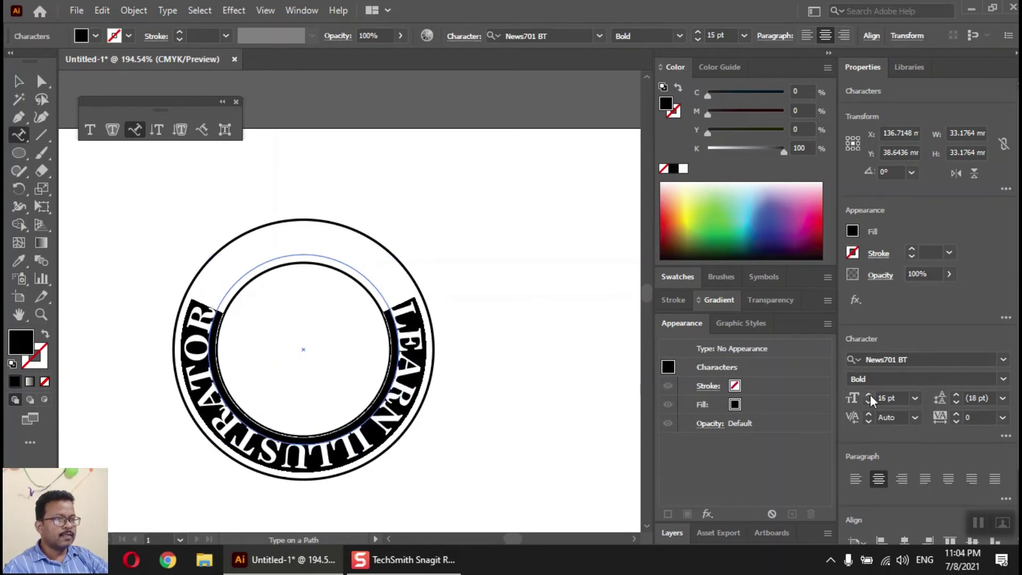
key(Escape)
click(161, 261)
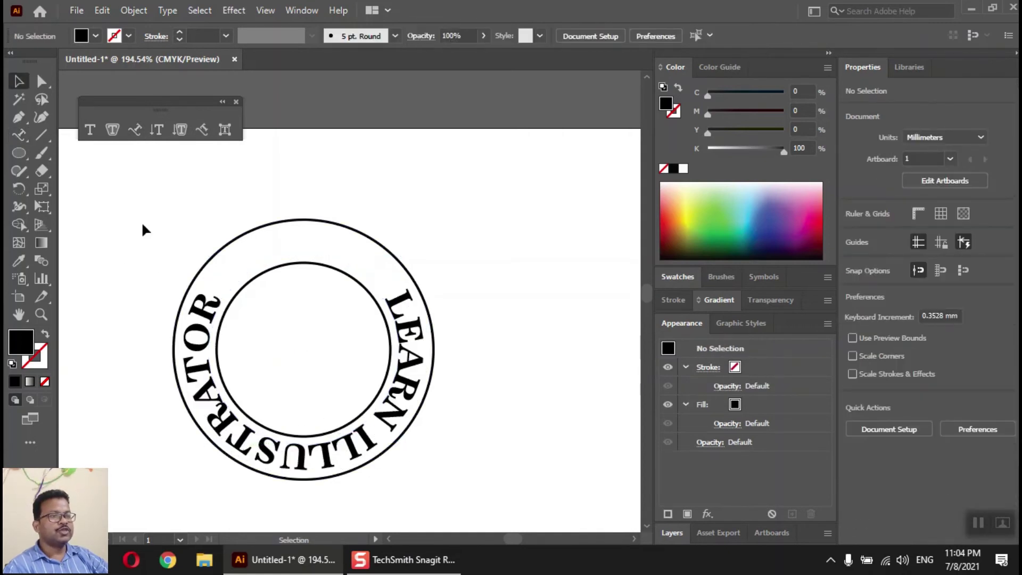
Free-transform the curved LEARN ILLUSTRATOR text to rotate it around the circle, then deselect.
click(213, 315)
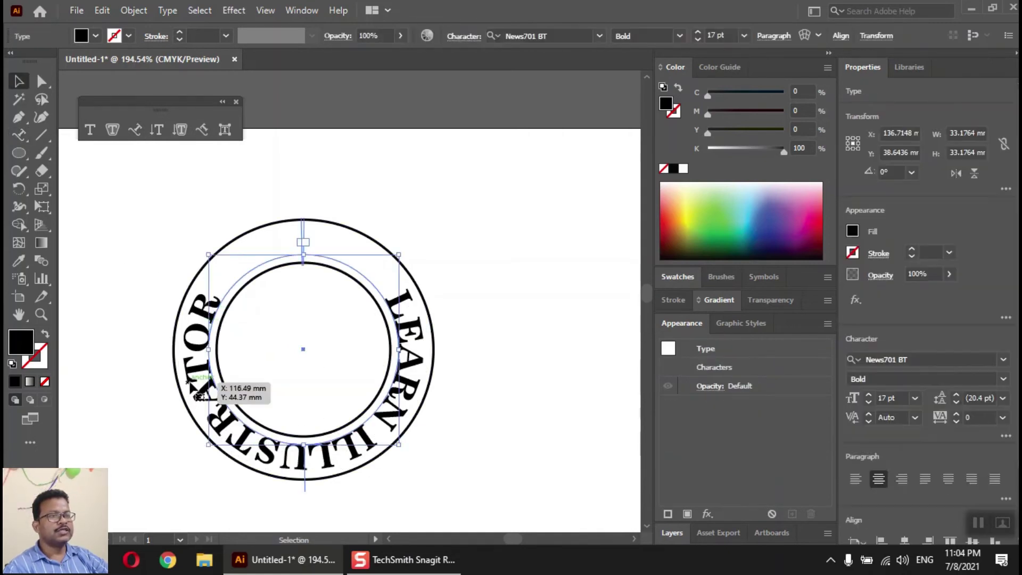
click(46, 208)
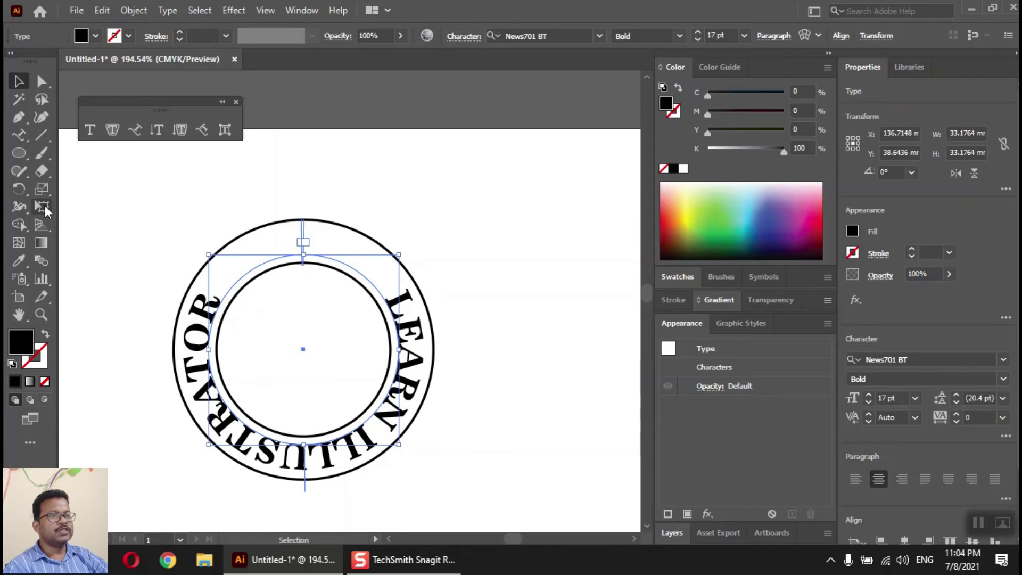
mouse_move(202, 243)
mouse_down()
mouse_move(412, 471)
mouse_move(250, 248)
mouse_move(262, 414)
mouse_move(409, 455)
mouse_up()
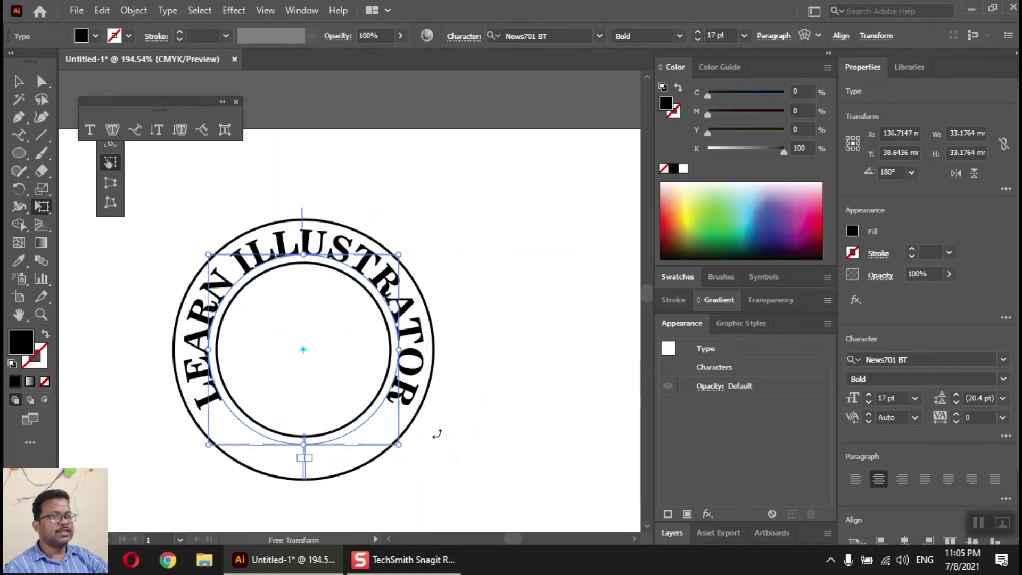
key(v)
click(467, 452)
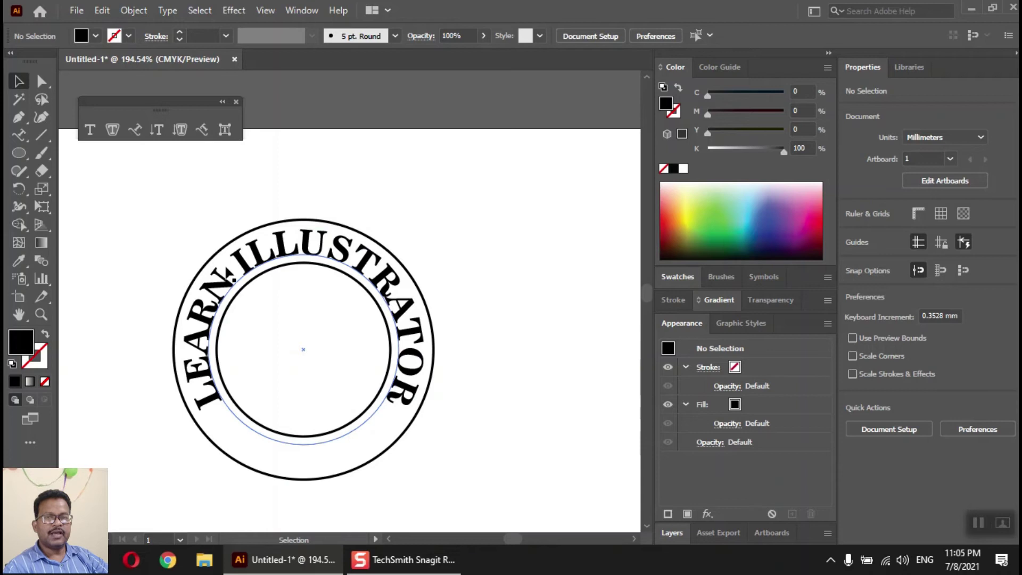
Rotate the curved text again, snapping it to exactly 180°, and deselect it.
click(413, 373)
key(e)
drag(434, 442, 465, 438)
key(e)
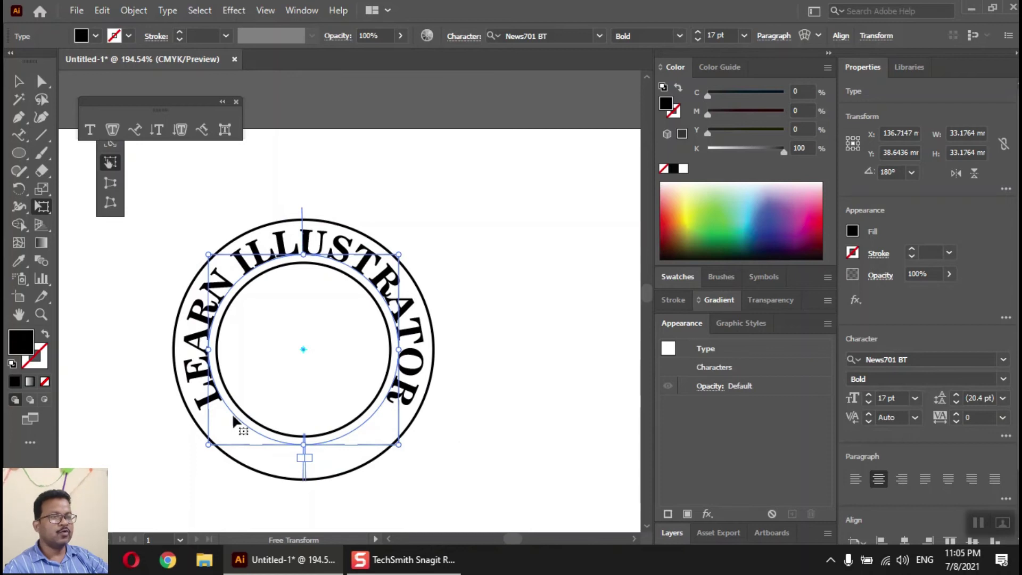
key(v)
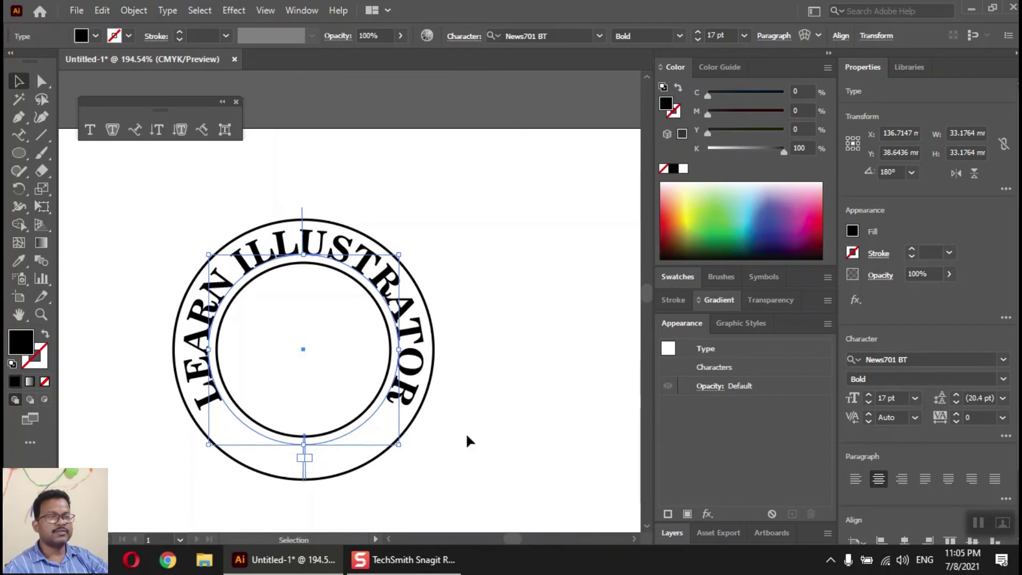
click(468, 426)
scroll(297, 359, up, 1)
Slide the path text along the circle to centre LEARN ILLUSTRATOR over the top.
scroll(333, 345, up, 1)
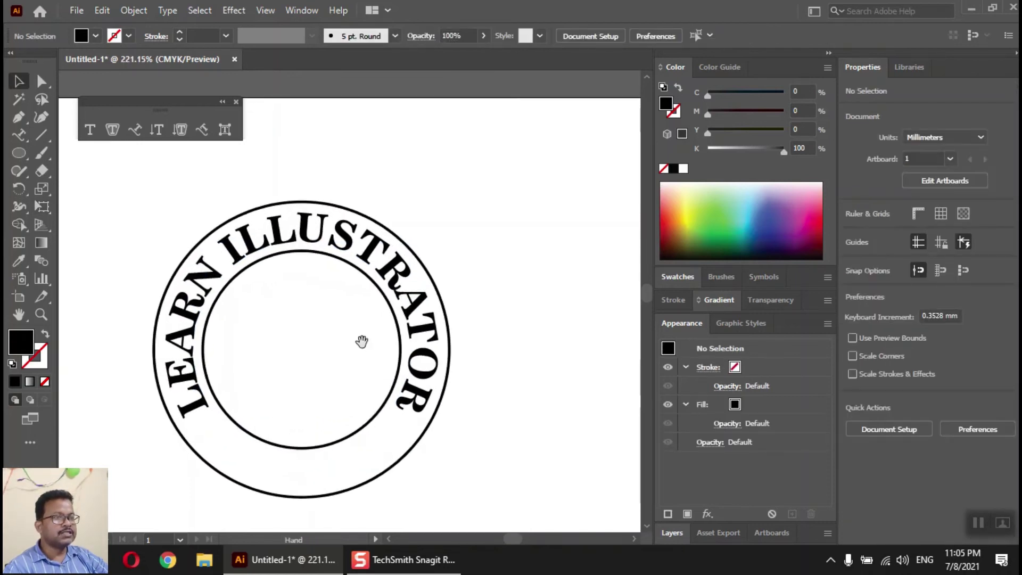
scroll(360, 342, left, 2)
click(488, 335)
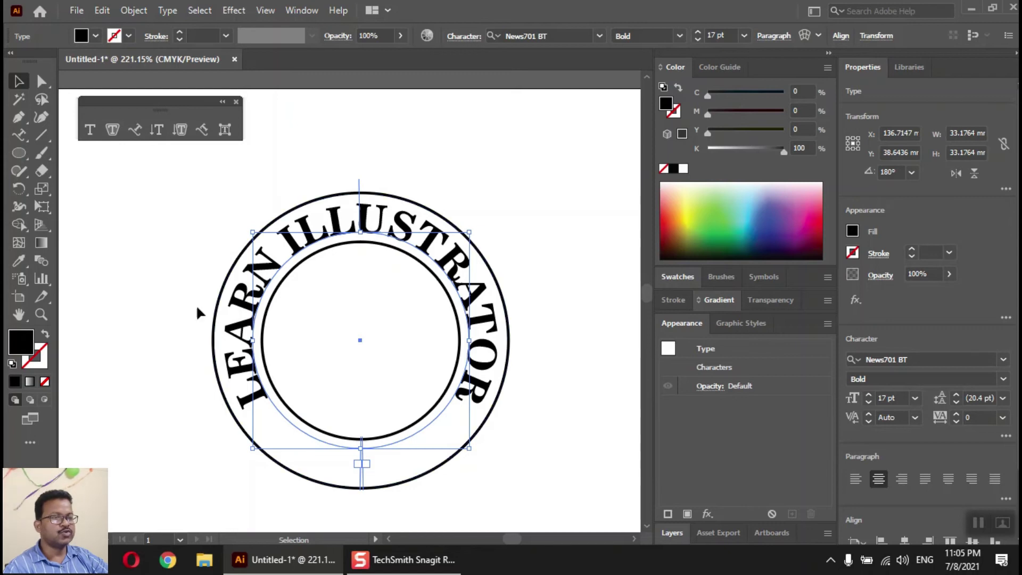
drag(353, 465, 243, 337)
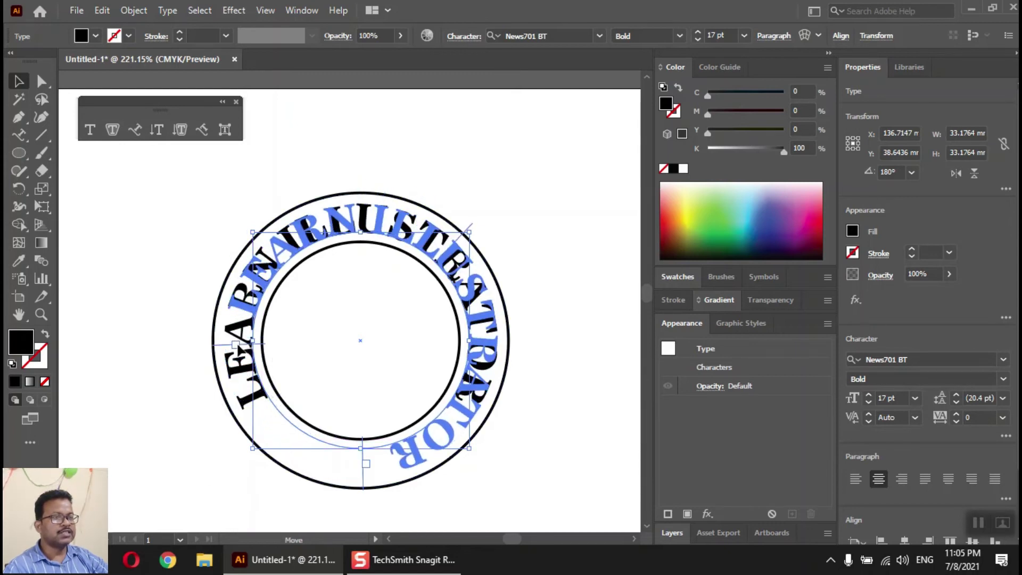
drag(243, 337, 236, 341)
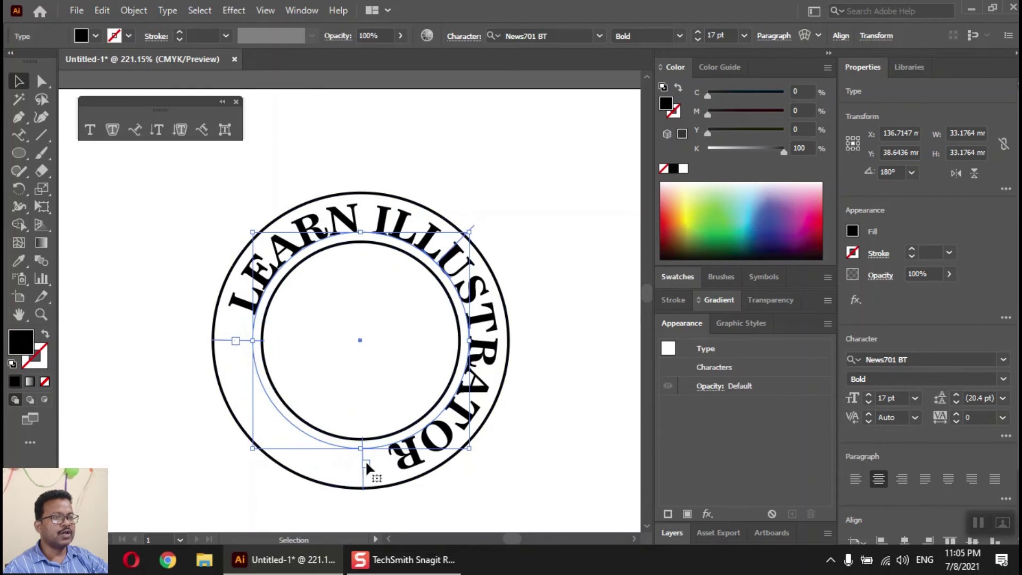
Slide the path text further so only LEARN shows, then view the empty right side.
key(t)
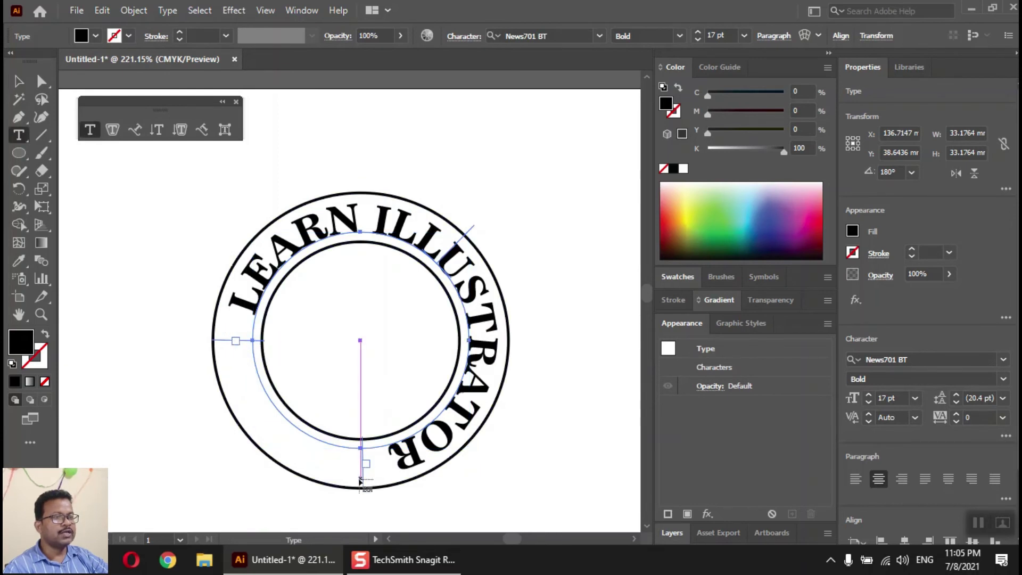
key(v)
drag(365, 486, 539, 347)
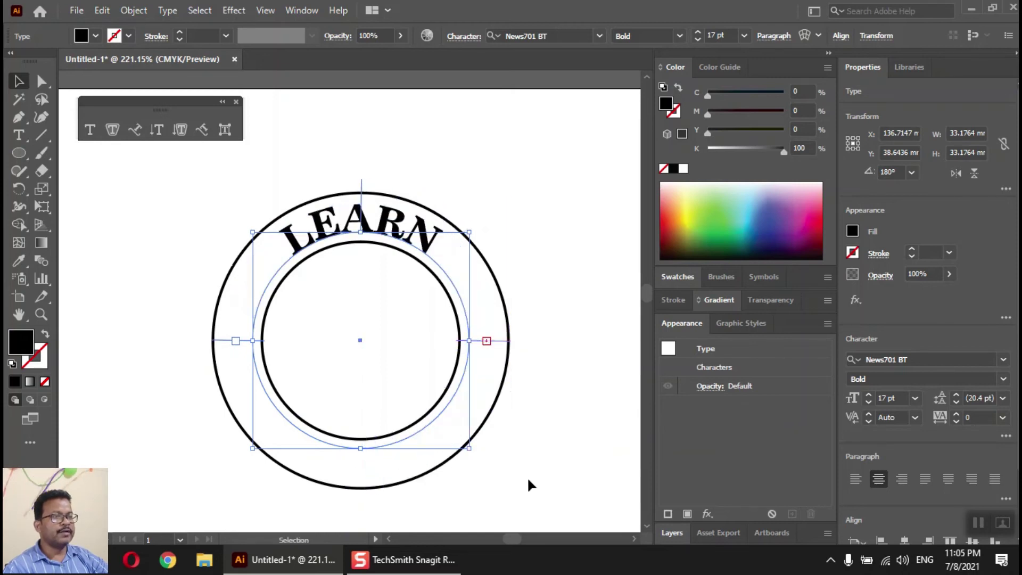
drag(511, 427, 140, 283)
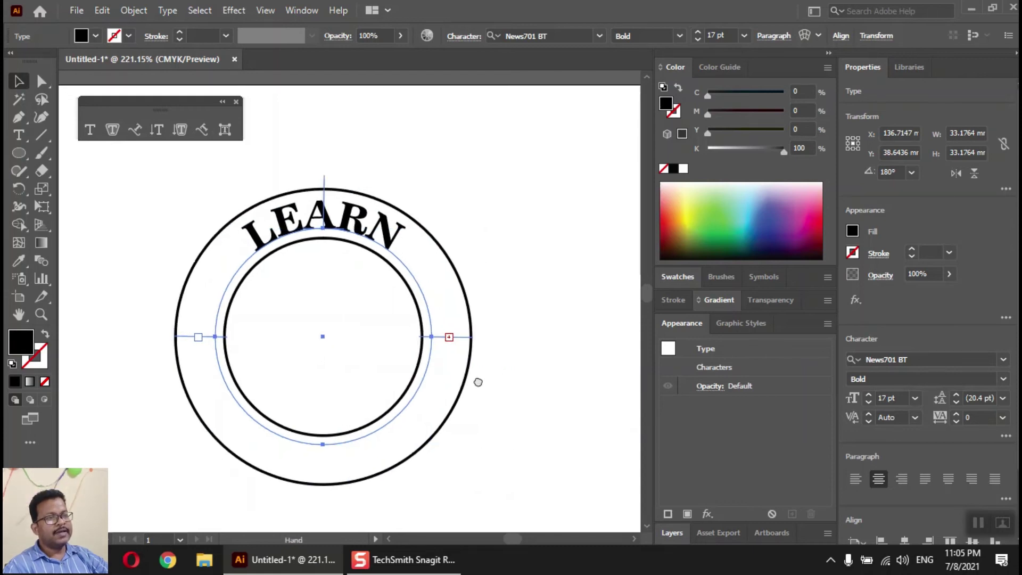
Draw an area-type frame filled with Lorem ipsum placeholder text and select it.
click(89, 129)
drag(305, 237, 475, 356)
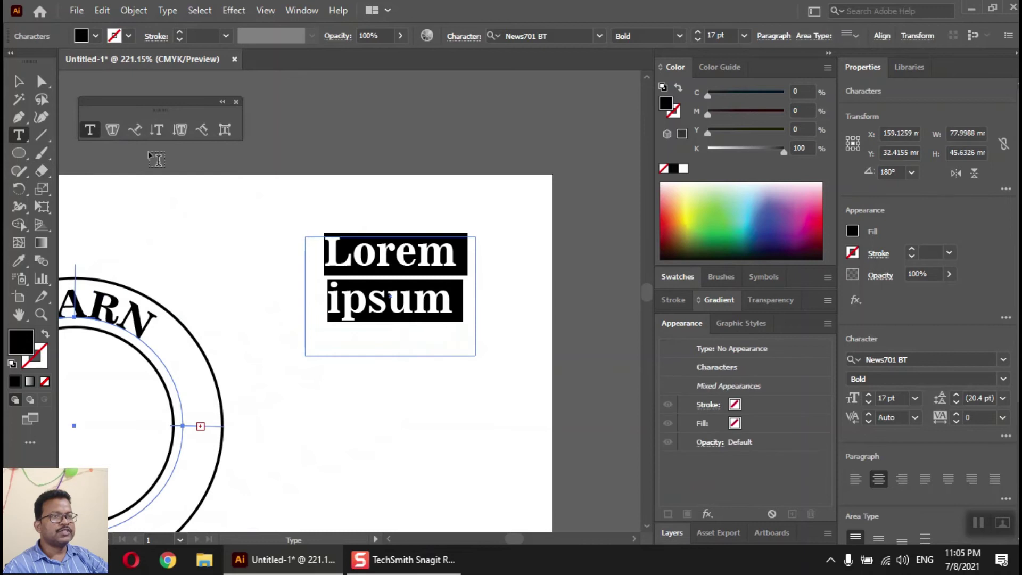
click(16, 81)
click(393, 190)
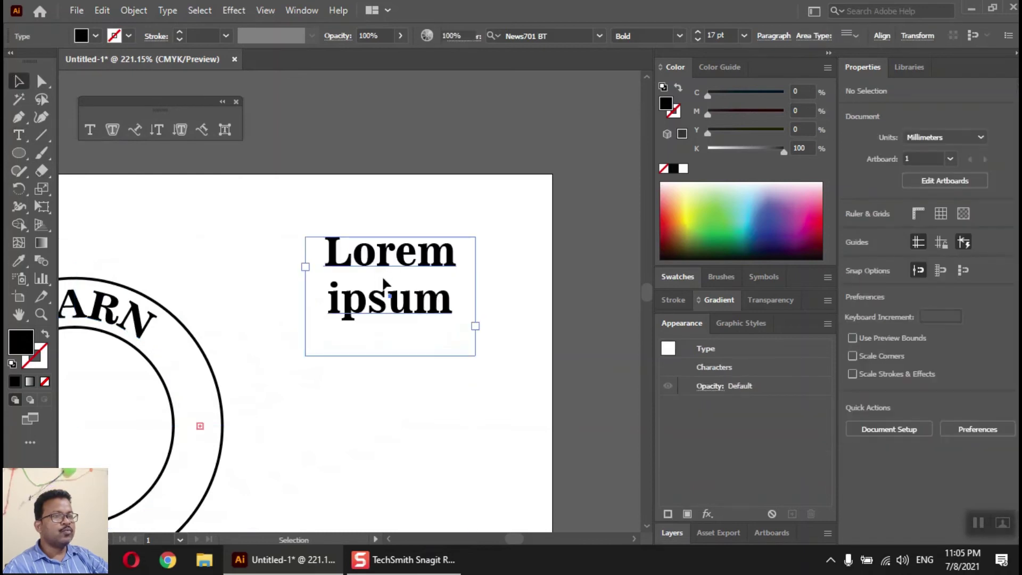
click(326, 291)
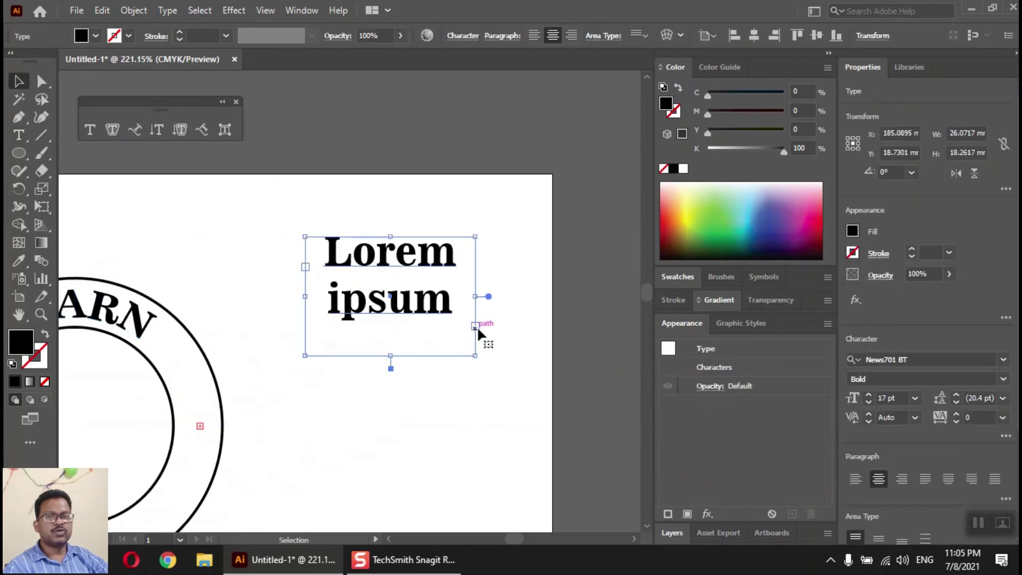
click(506, 340)
click(321, 282)
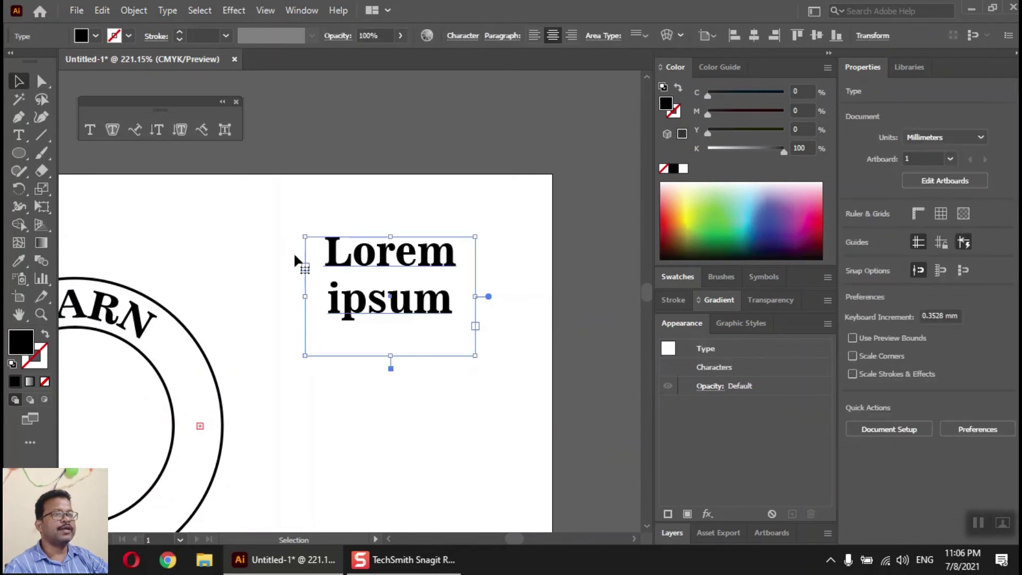
key(t)
key(v)
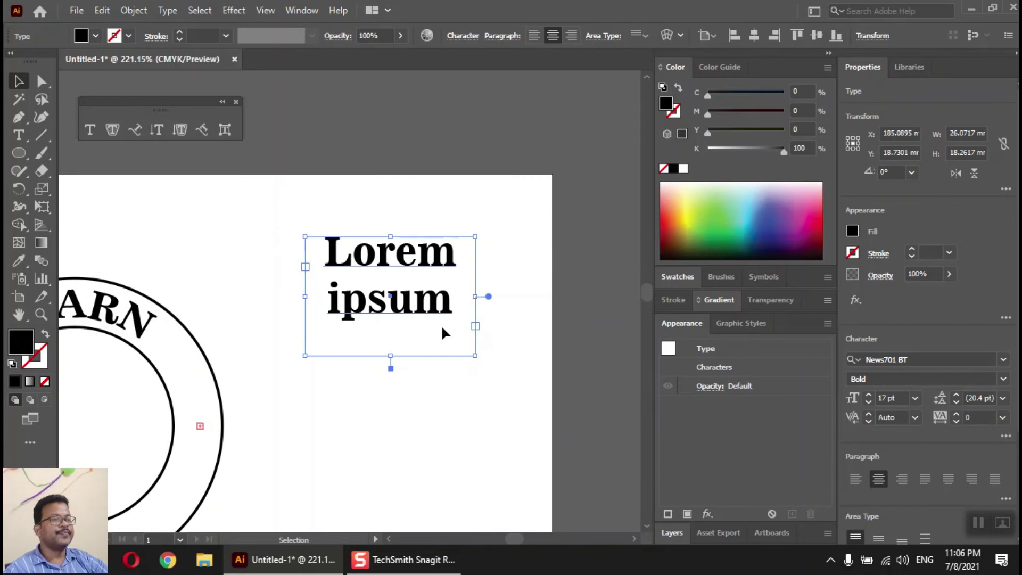
Shorten the Lorem frame so ipsum overflows into a newly drawn linked frame.
drag(442, 333, 268, 340)
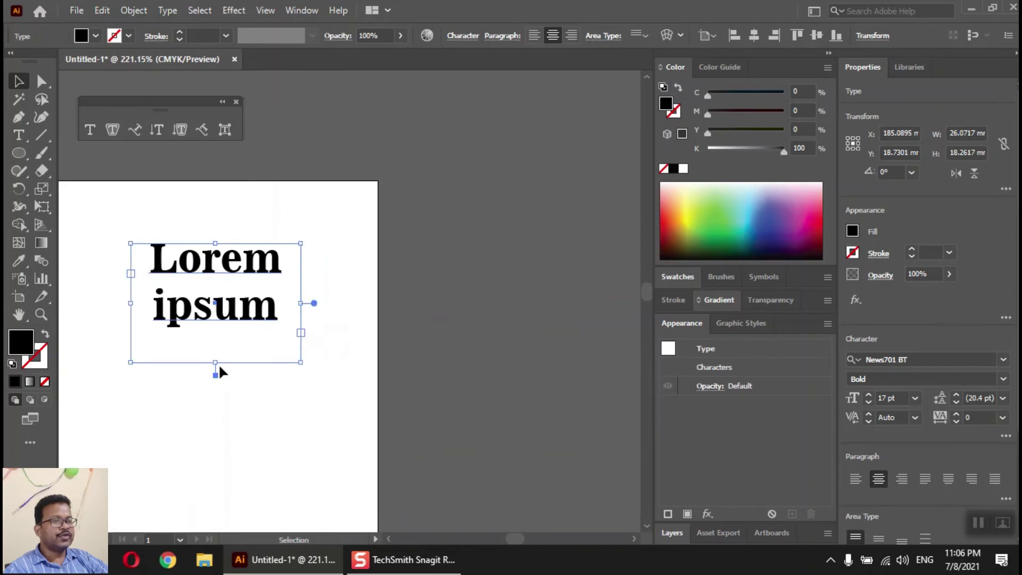
drag(215, 363, 221, 303)
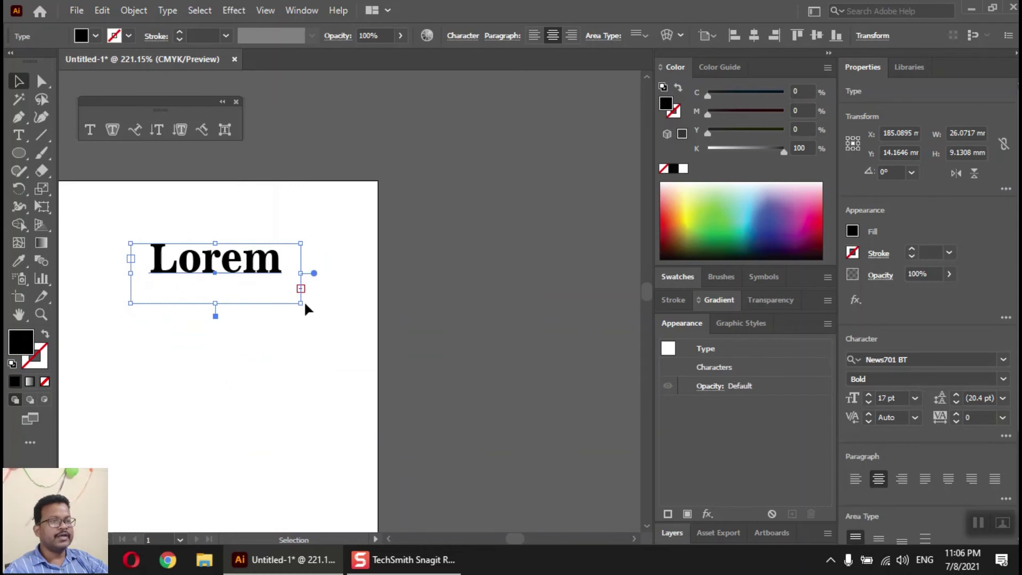
key(t)
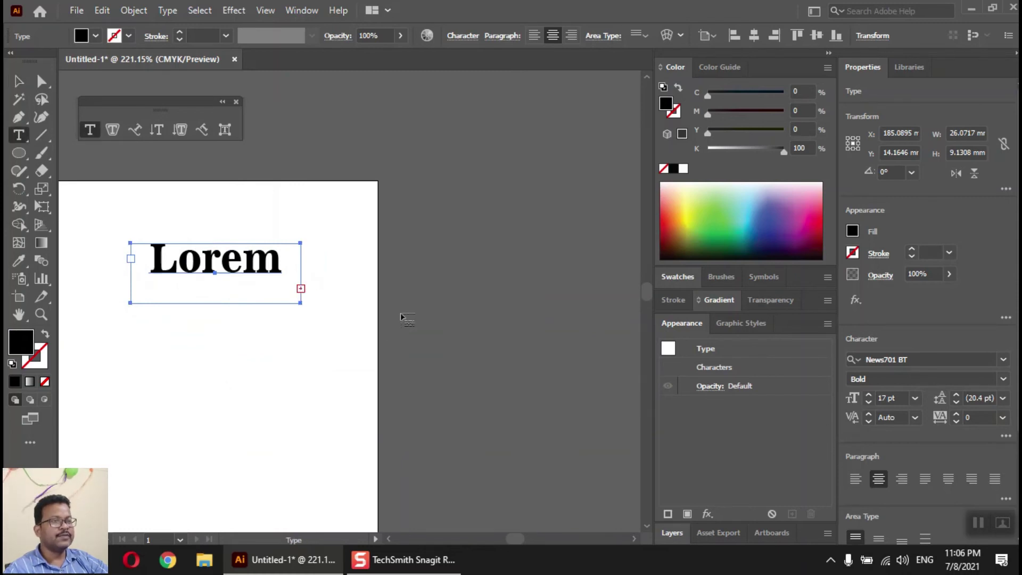
drag(407, 274, 573, 339)
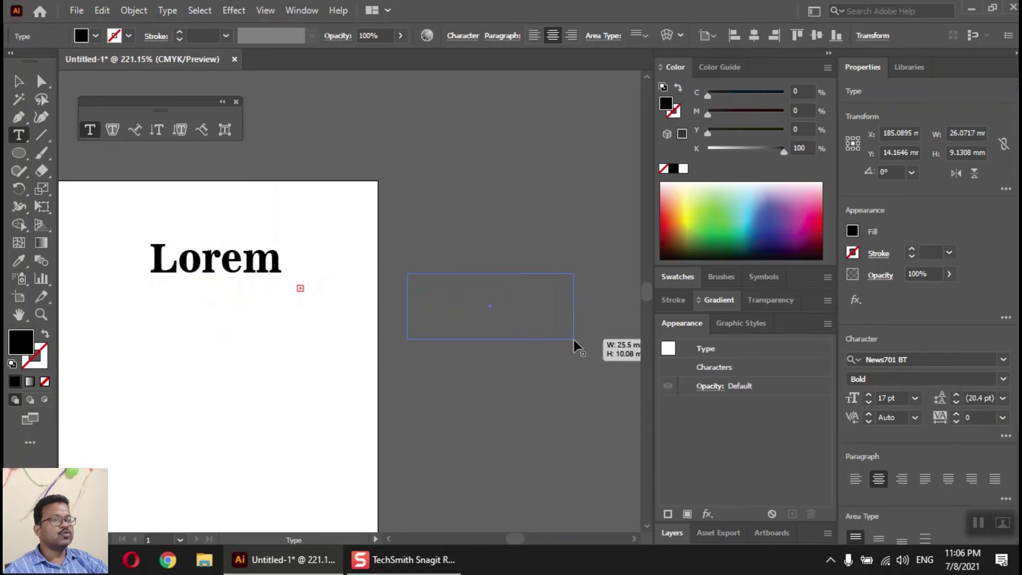
Move the Lorem and ipsum frames off the artboard to the right and lower.
drag(244, 269, 511, 239)
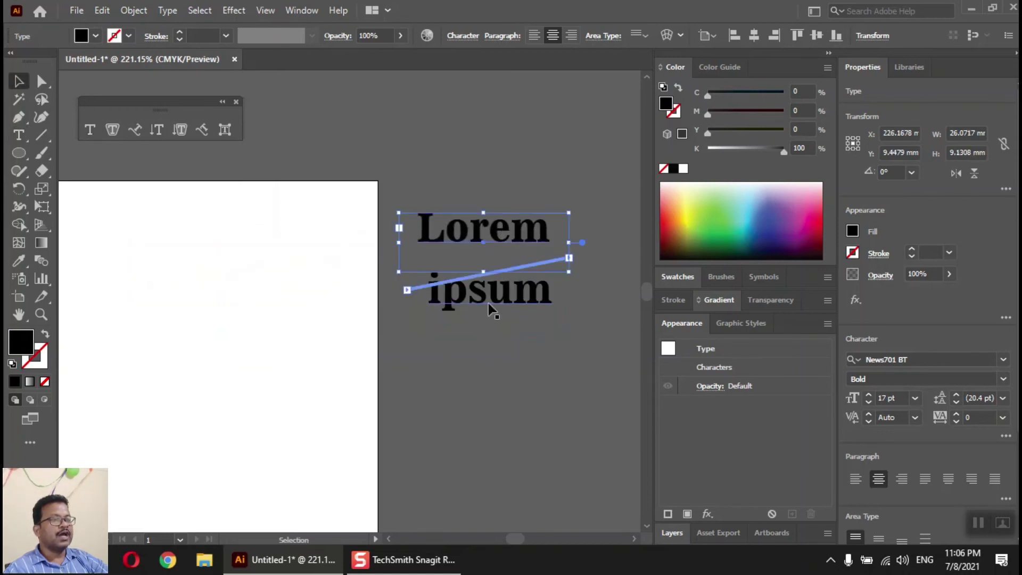
drag(487, 302, 490, 366)
drag(481, 248, 486, 277)
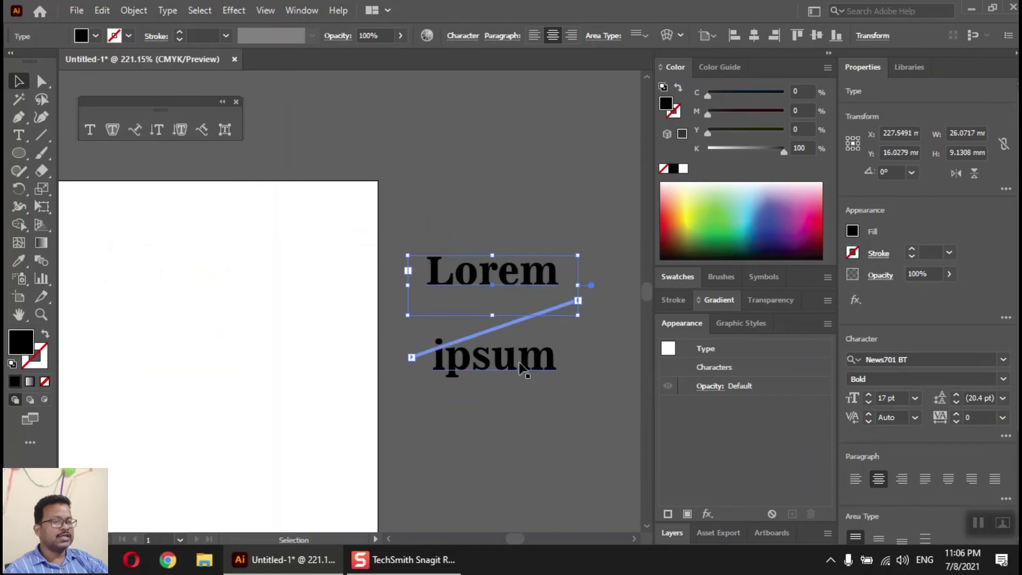
drag(519, 359, 525, 376)
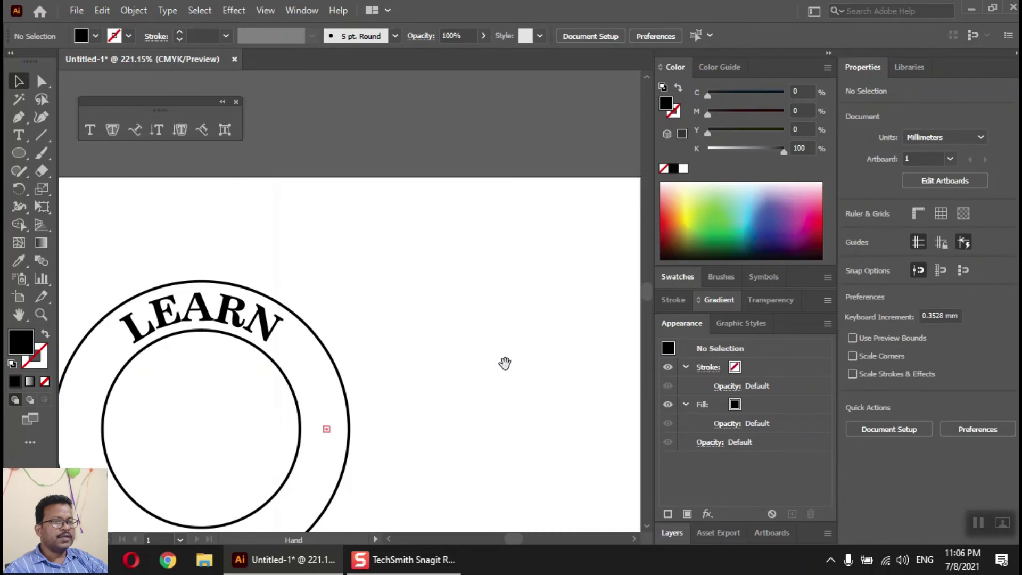
Try threading the overflowing ILLUSTRATOR text into a linked box, then undo it.
click(336, 256)
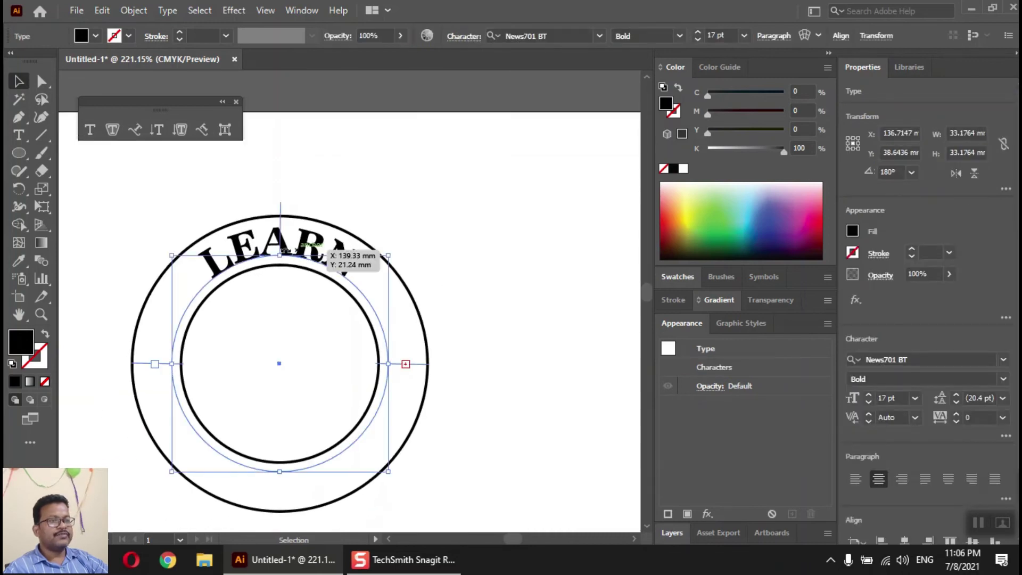
click(406, 364)
drag(423, 165, 596, 304)
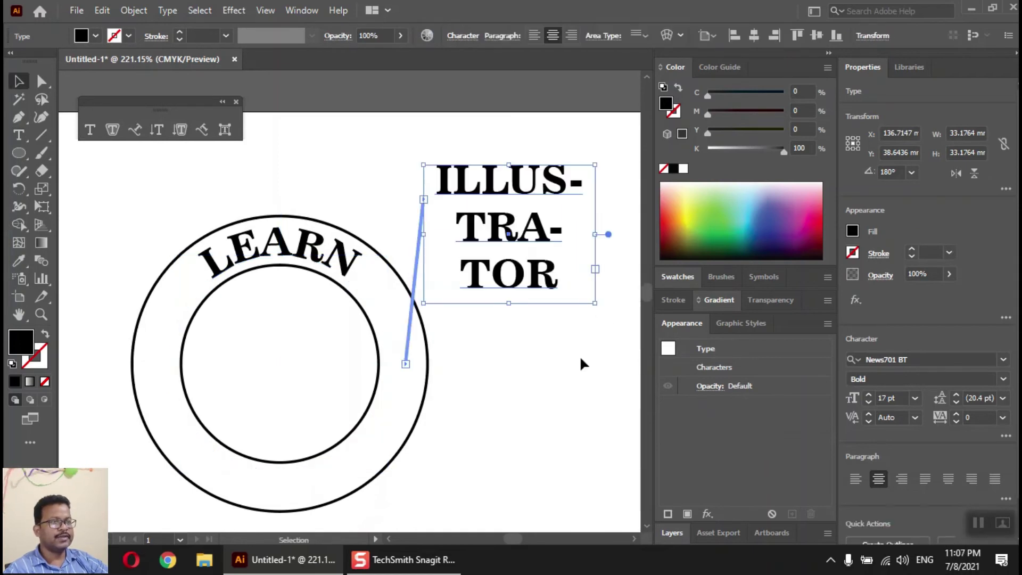
key(ctrl+z)
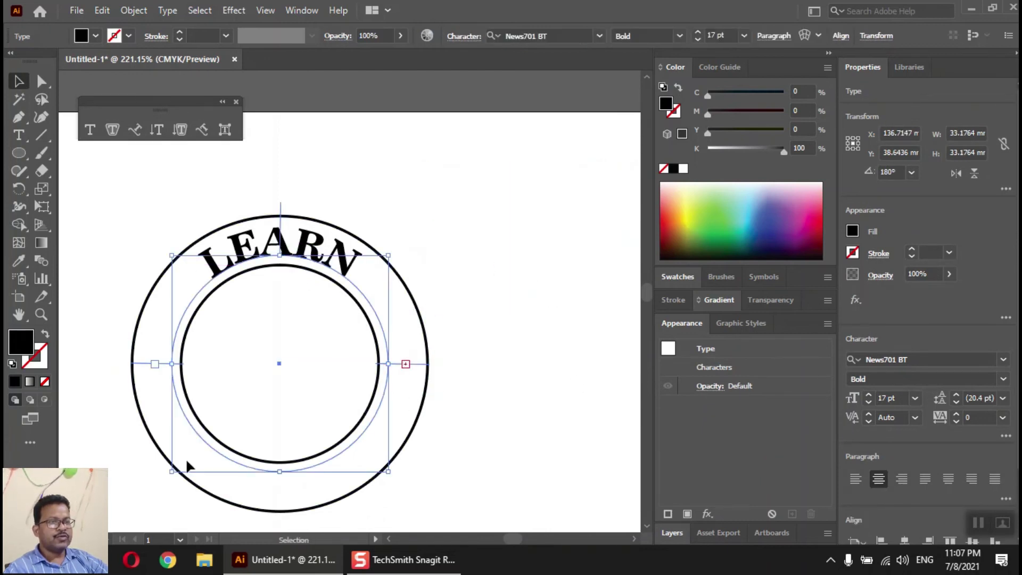
Move the path-text start, rotate the lettering, and centre-align LEARN ILLUSTRATOR over the top.
drag(155, 364, 278, 485)
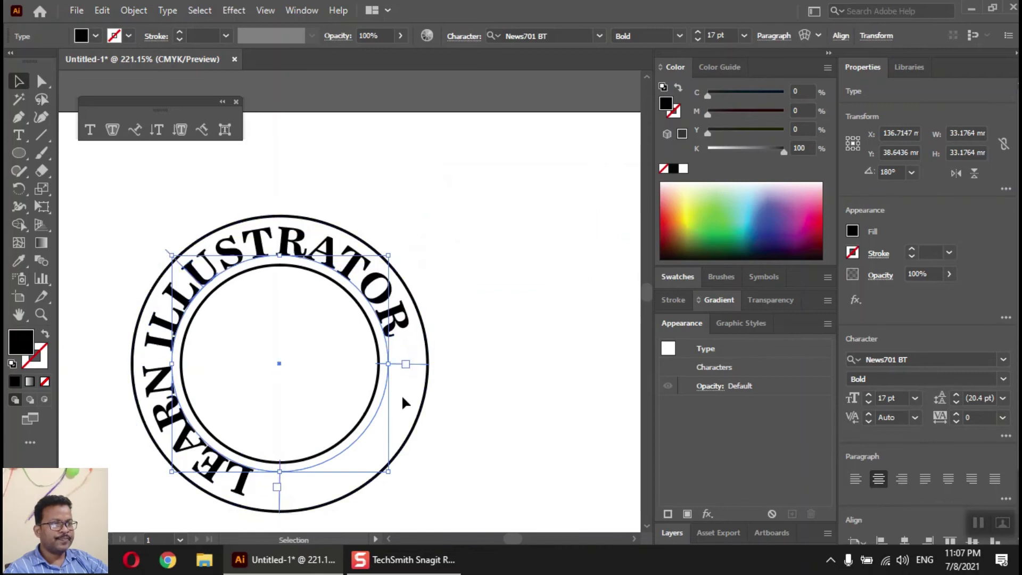
key(t)
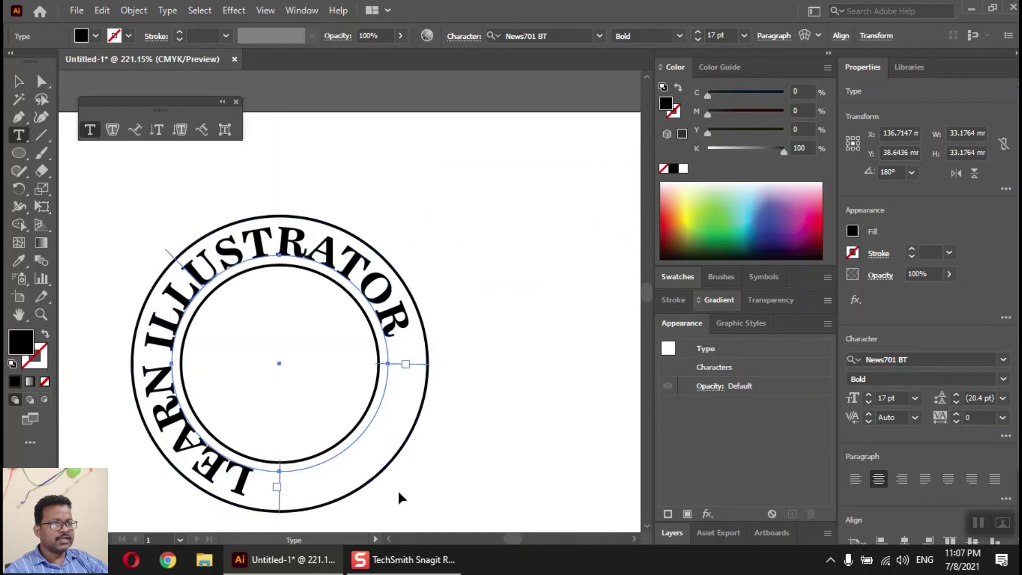
key(v)
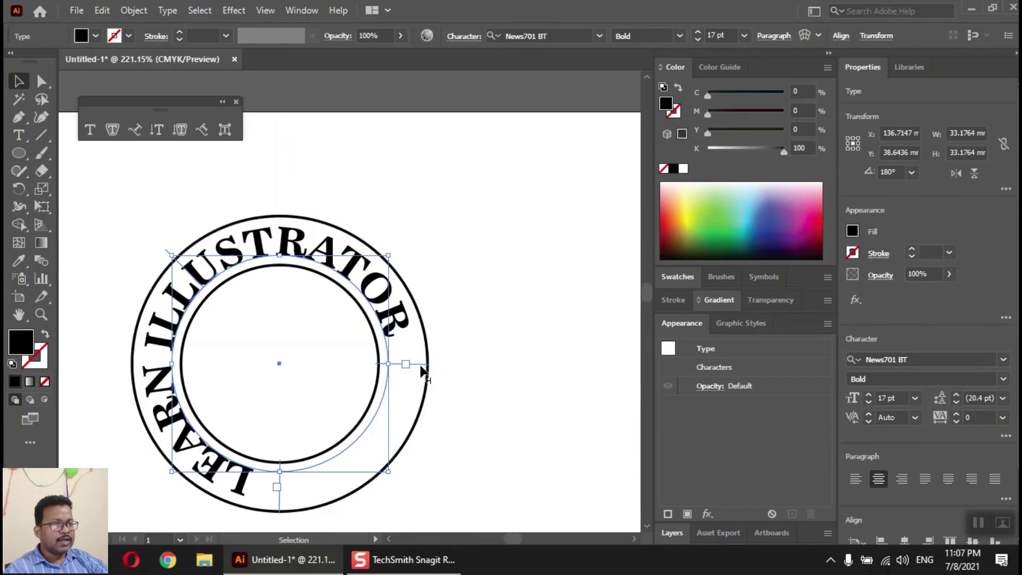
drag(420, 368, 283, 504)
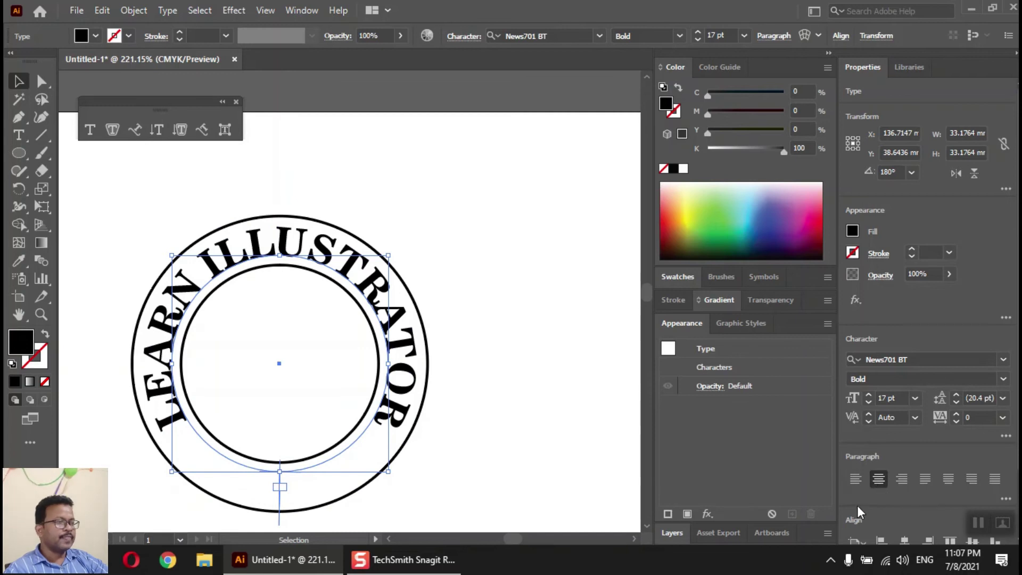
click(856, 479)
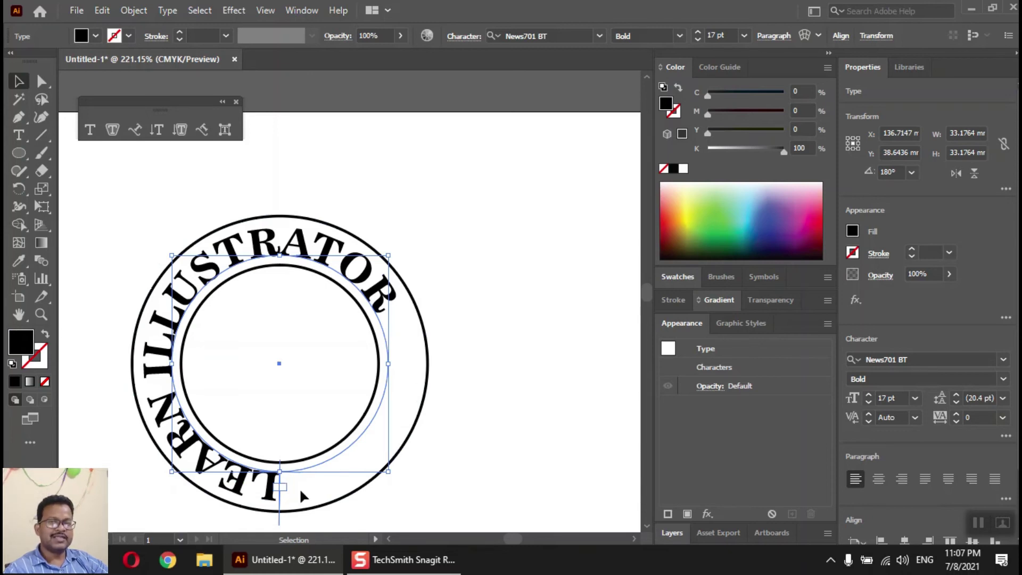
click(879, 480)
click(442, 363)
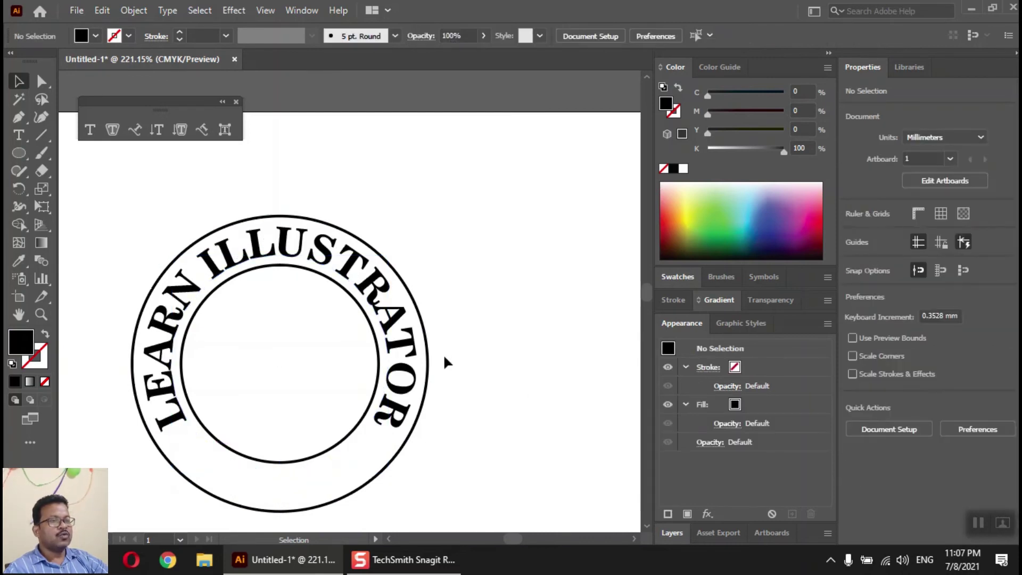
Alt-drag a copy of the LEARN ILLUSTRATOR text circle to the right.
drag(380, 440, 391, 422)
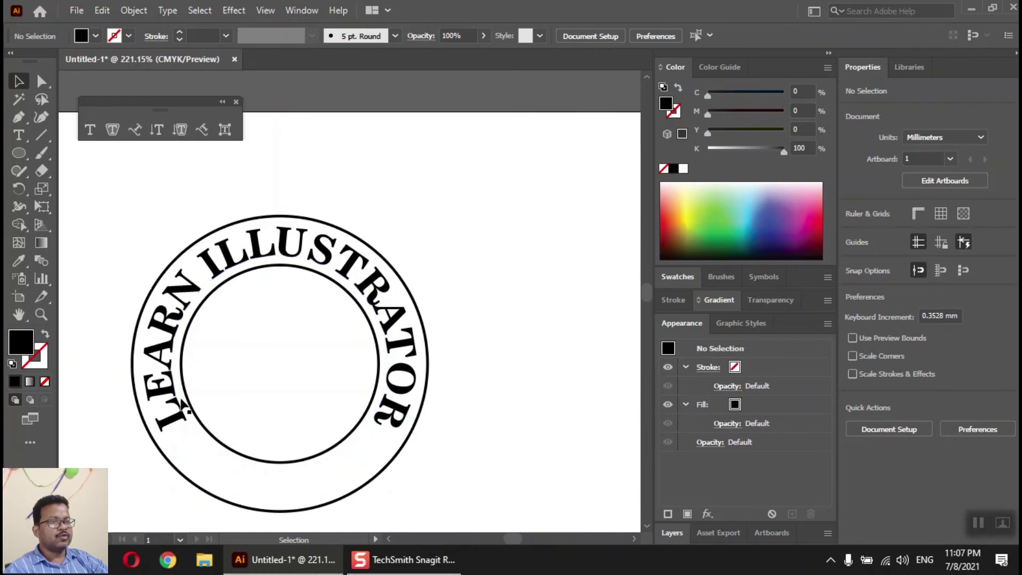
drag(155, 386, 503, 383)
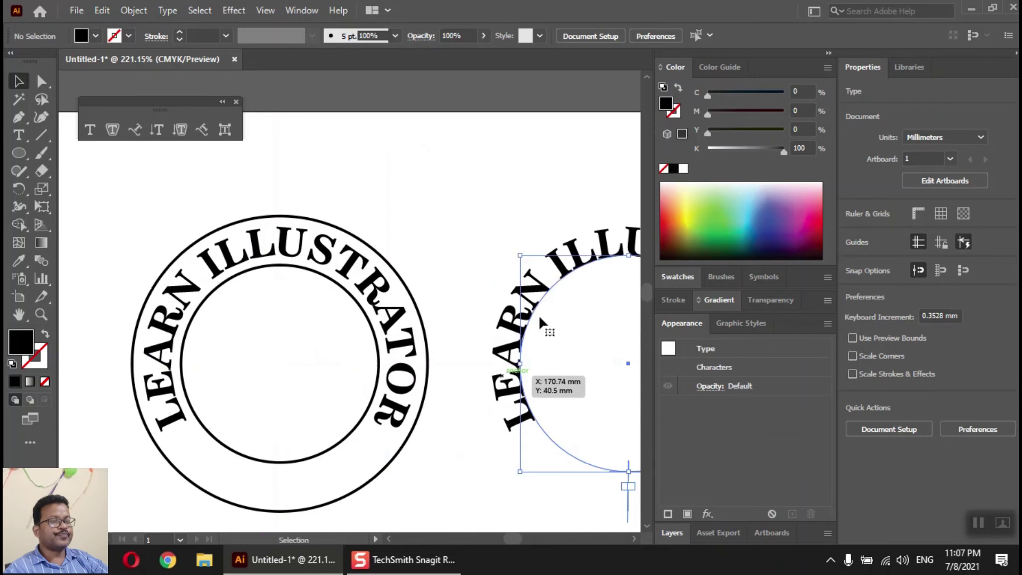
click(266, 273)
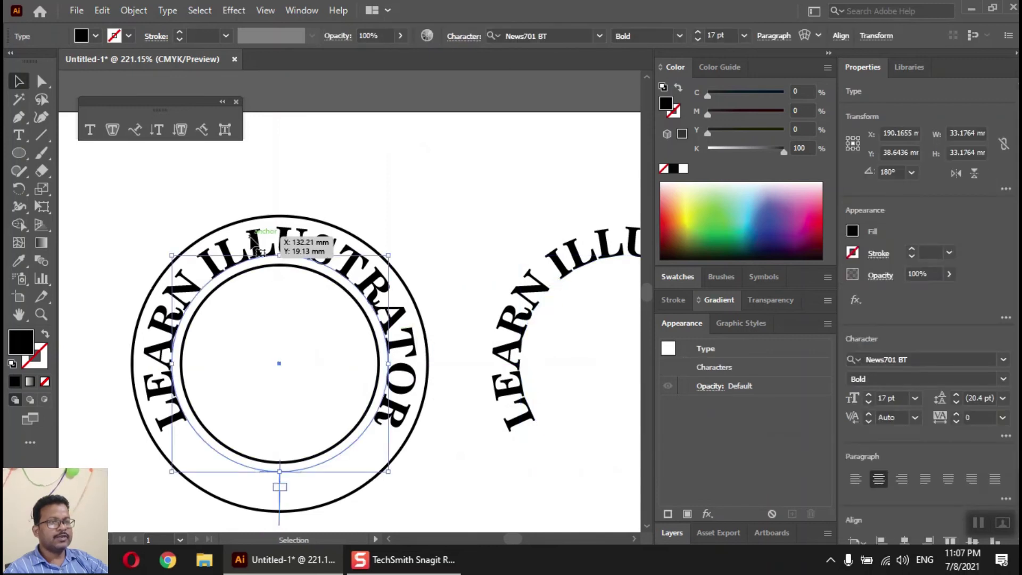
Replace the left circle's lettering with FREE and select the FREE path text.
double_click(288, 296)
key(ctrl+a)
text(RAN)
key(BackSpace)
key(BackSpace)
key(BackSpace)
text(FREE)
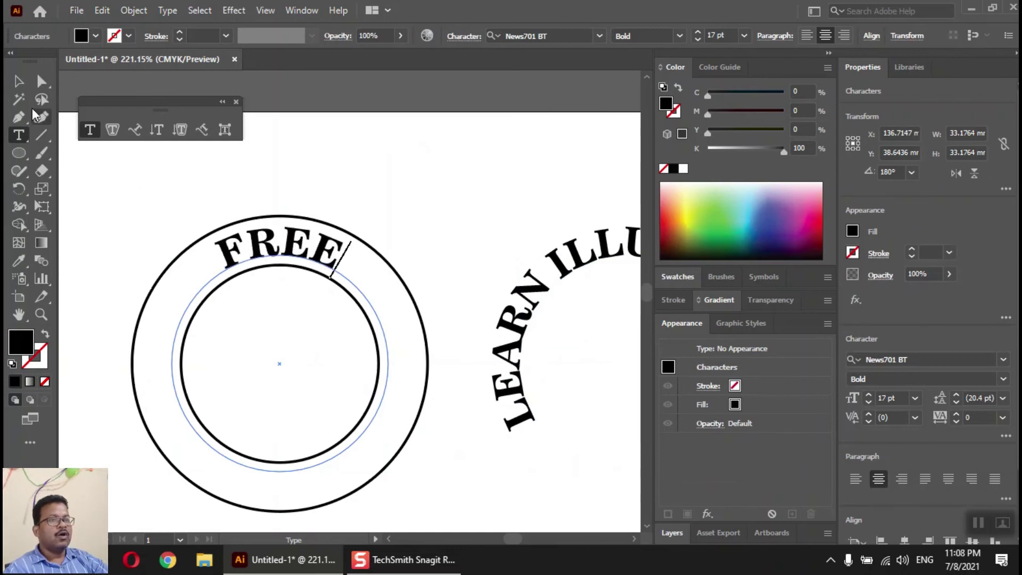
click(19, 81)
click(431, 289)
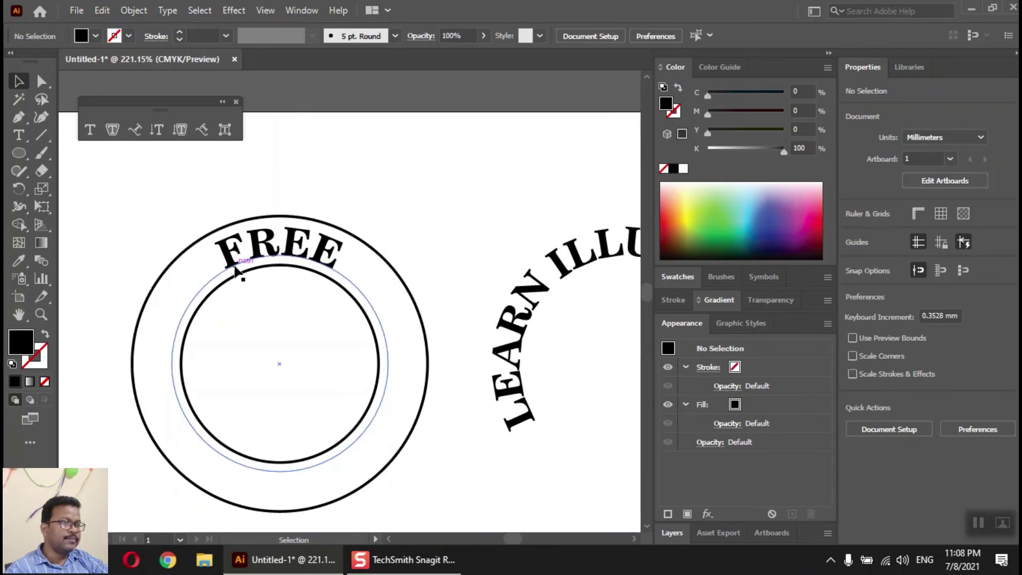
click(296, 258)
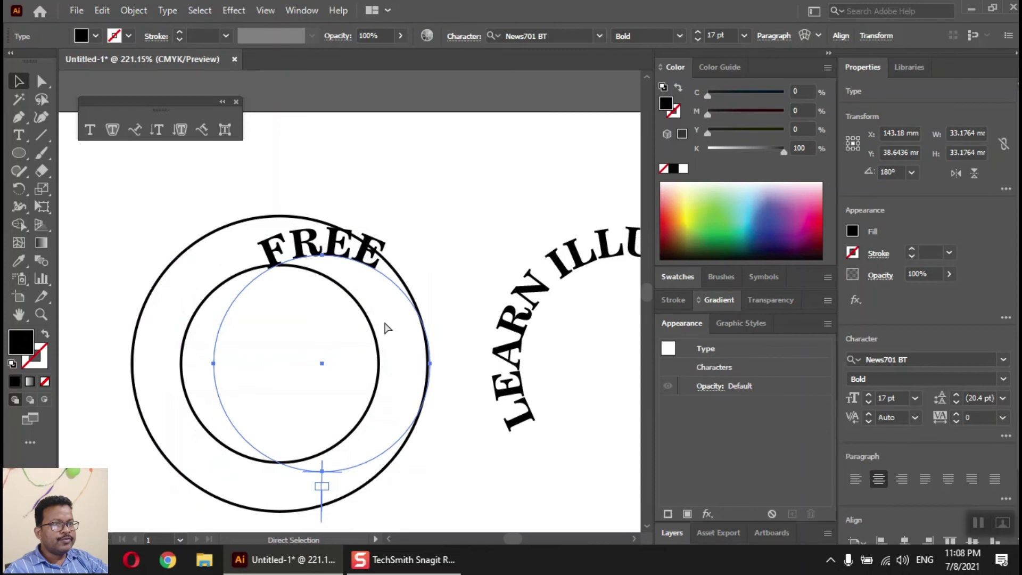
drag(287, 263, 331, 294)
key(e)
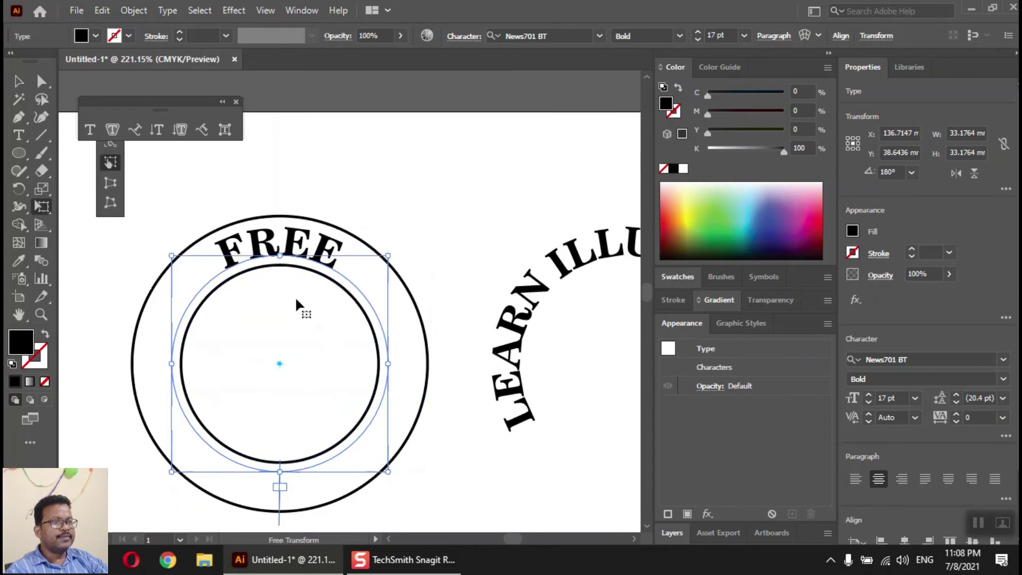
key(v)
drag(281, 507, 282, 243)
mouse_move(318, 503)
mouse_down()
mouse_move(286, 240)
mouse_move(226, 238)
mouse_up()
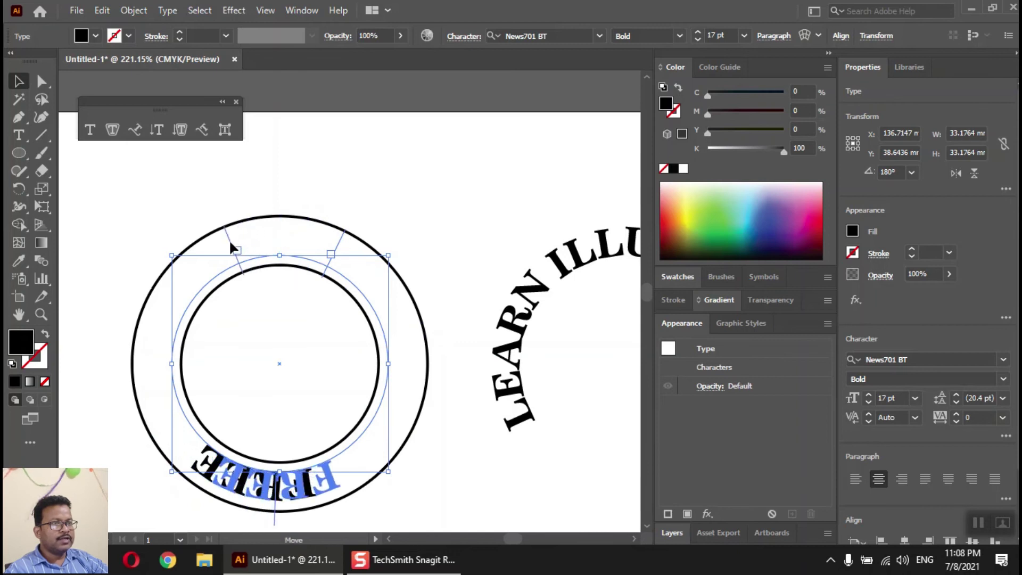
drag(227, 238, 221, 238)
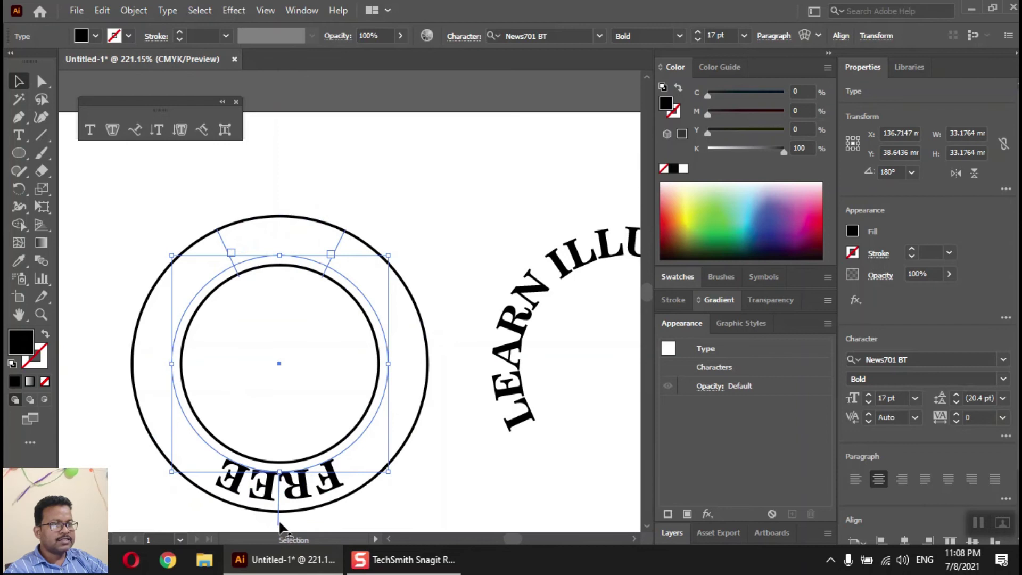
drag(278, 527, 278, 179)
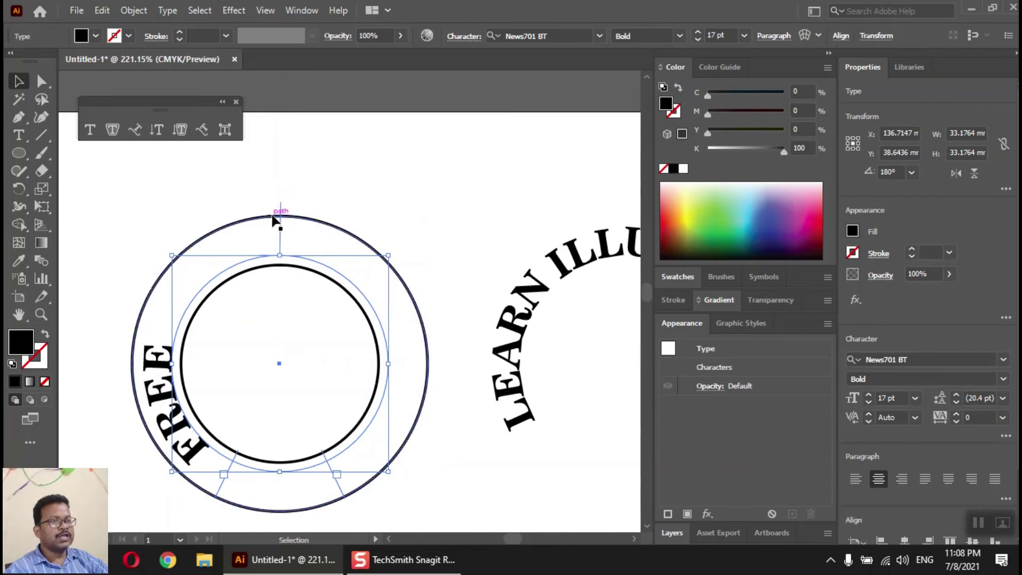
drag(283, 231, 279, 508)
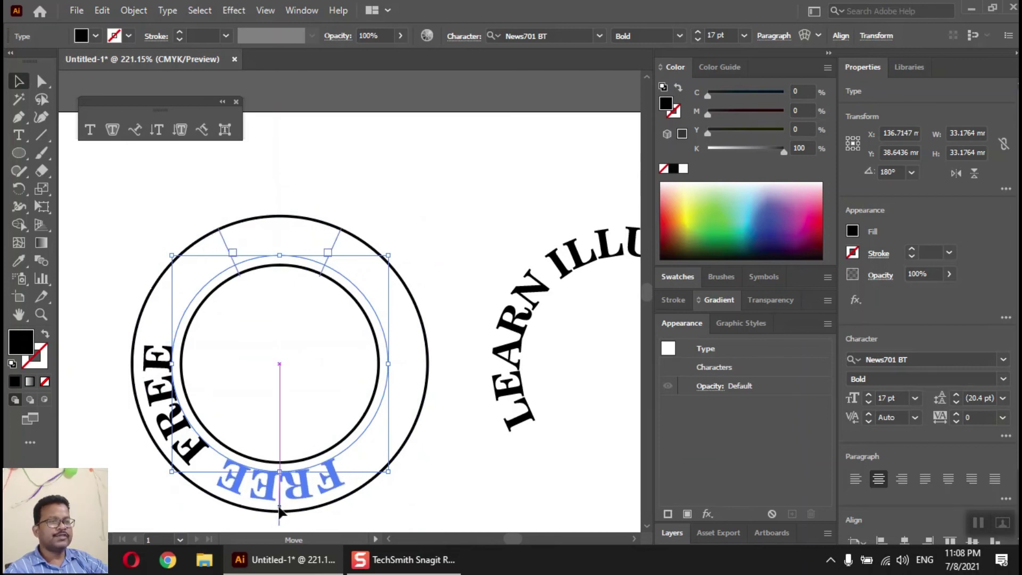
drag(279, 511, 280, 171)
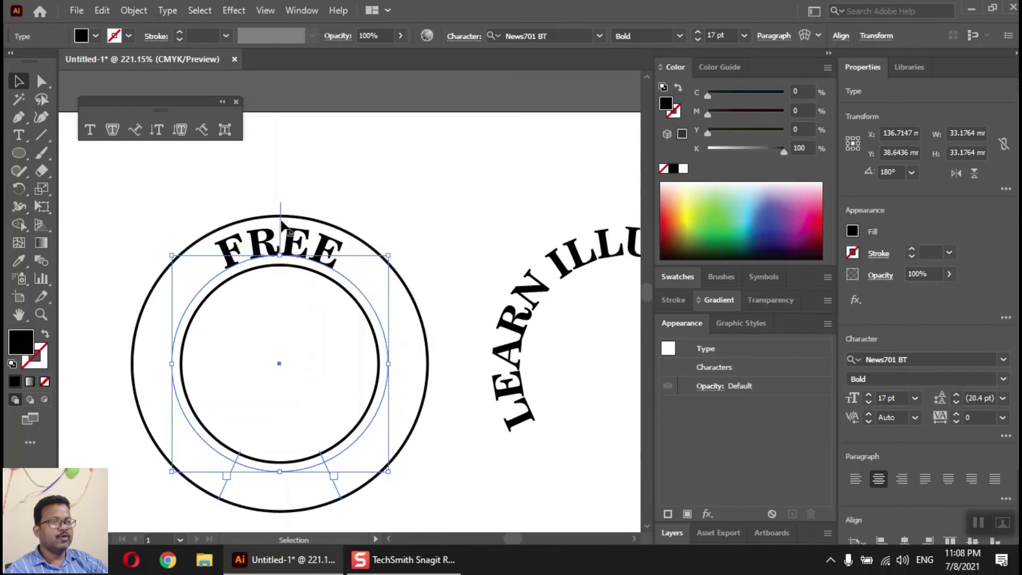
Flip FREE inside the path, move it to the bottom, and scale it to about 22 pt.
drag(281, 221, 283, 346)
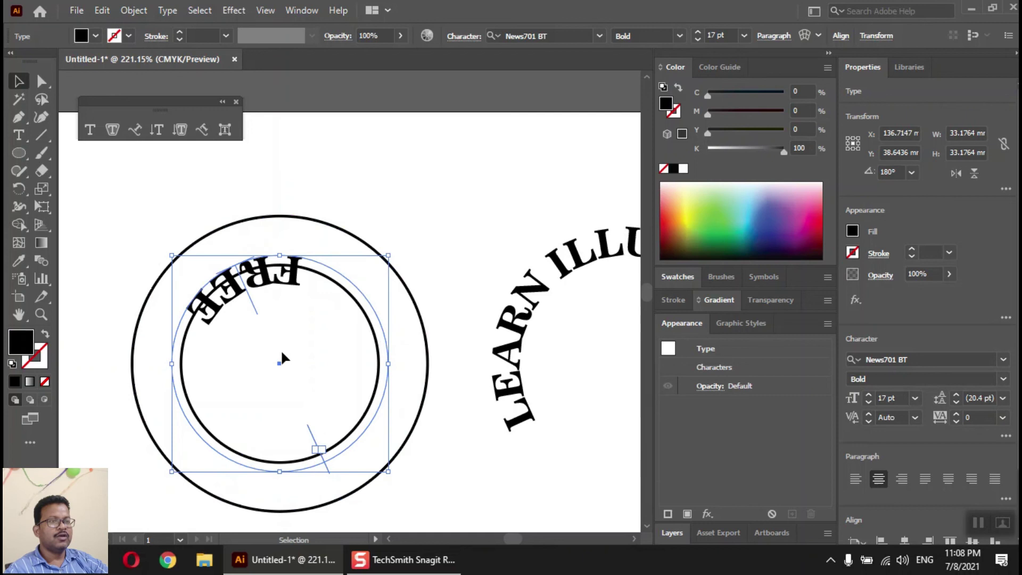
drag(255, 303, 277, 300)
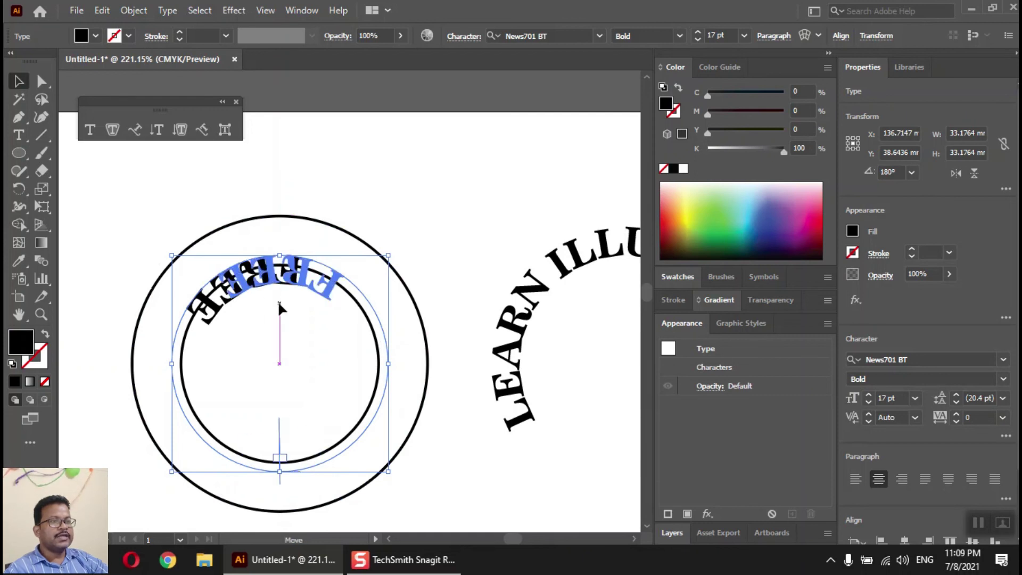
mouse_move(281, 434)
mouse_down()
mouse_move(281, 493)
mouse_move(284, 217)
mouse_up()
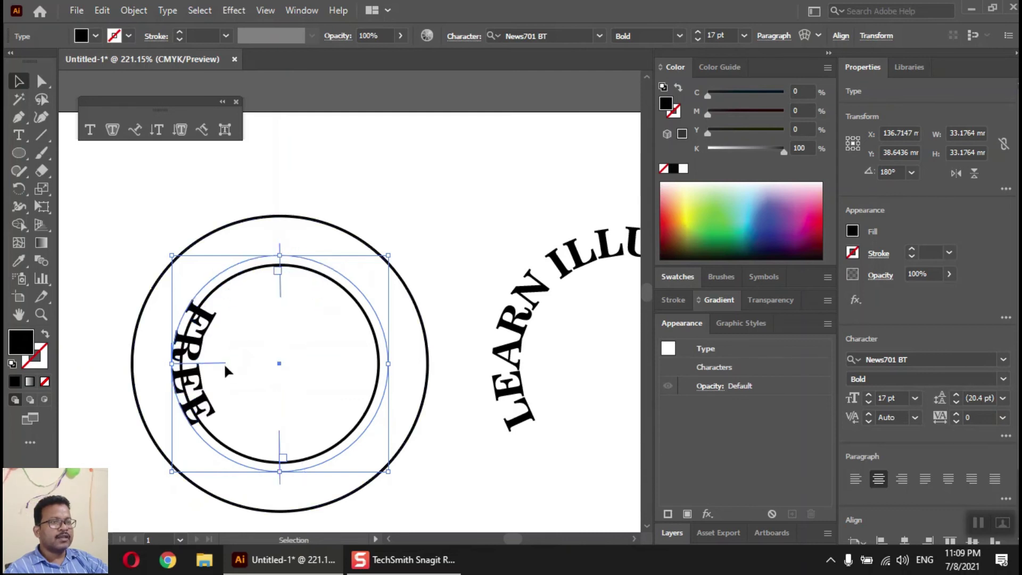
mouse_move(219, 362)
mouse_down()
mouse_move(156, 359)
mouse_move(204, 360)
mouse_move(154, 374)
mouse_move(317, 333)
mouse_up()
click(282, 219)
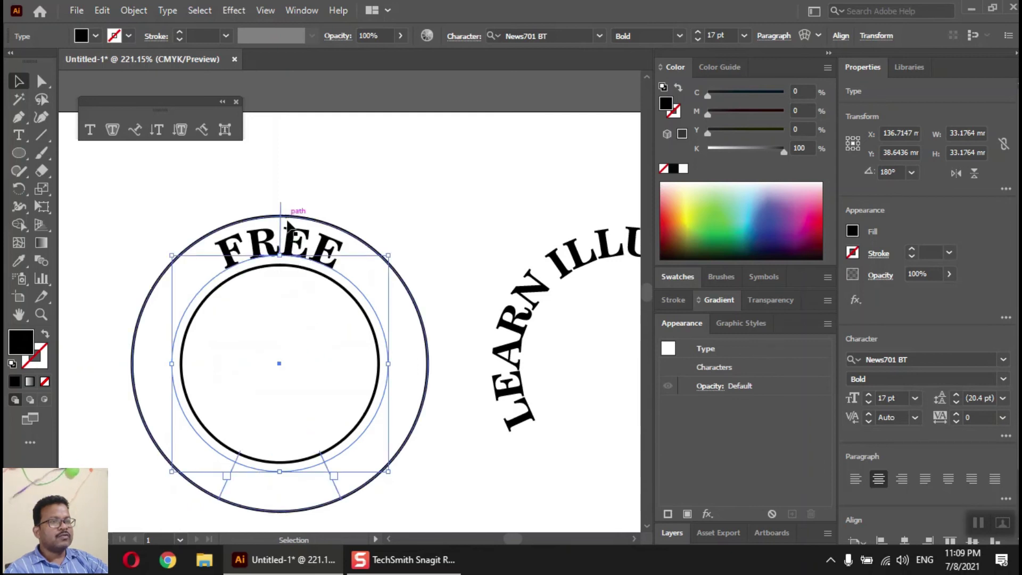
drag(283, 216, 284, 491)
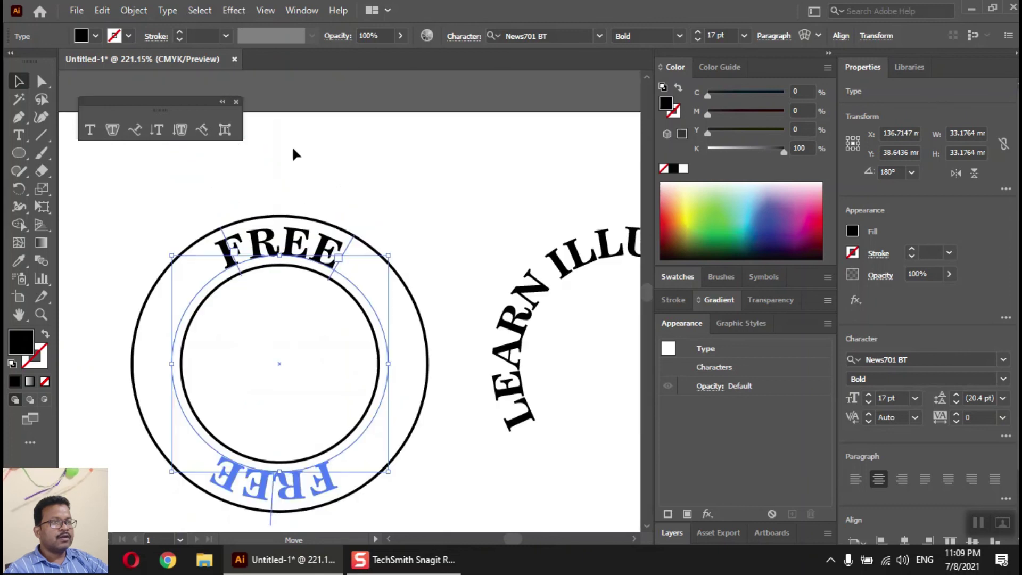
mouse_move(282, 491)
mouse_down()
mouse_move(297, 400)
mouse_move(294, 442)
mouse_up()
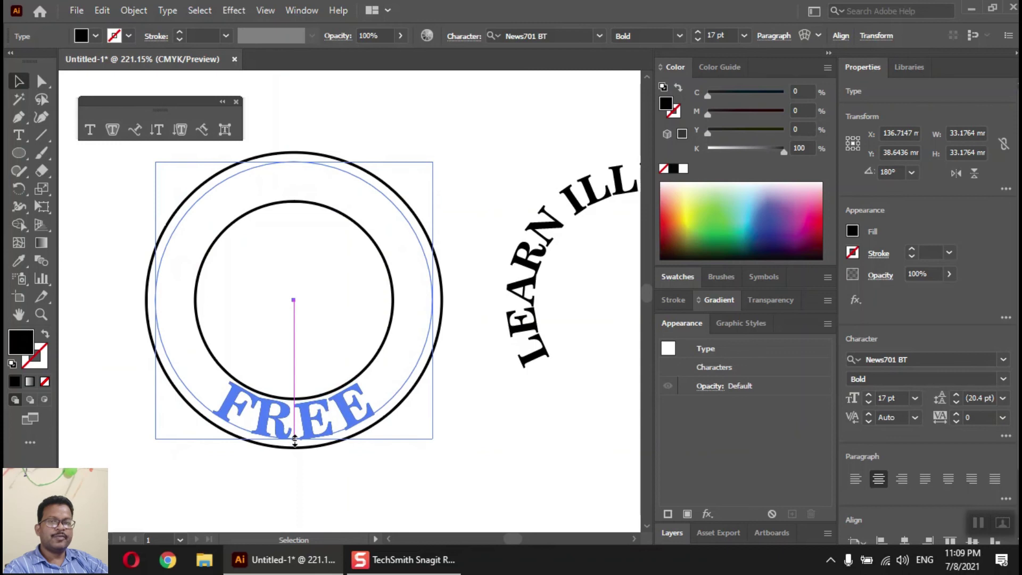
mouse_move(294, 441)
mouse_down()
mouse_move(299, 405)
mouse_move(301, 442)
mouse_up()
Eyedropper the LEARN ILLUSTRATOR style onto FREE so it becomes 17 pt.
click(19, 135)
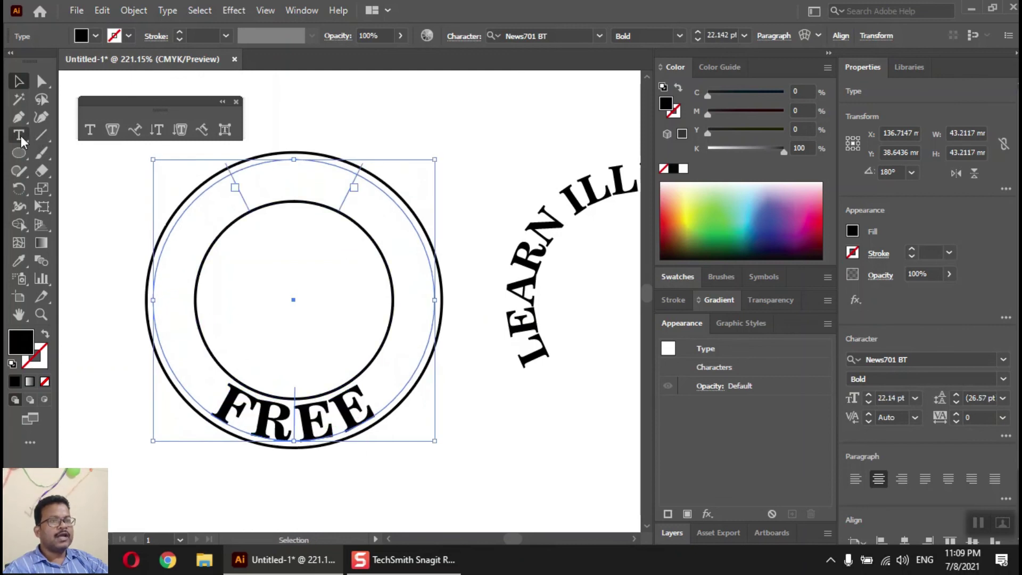
double_click(228, 405)
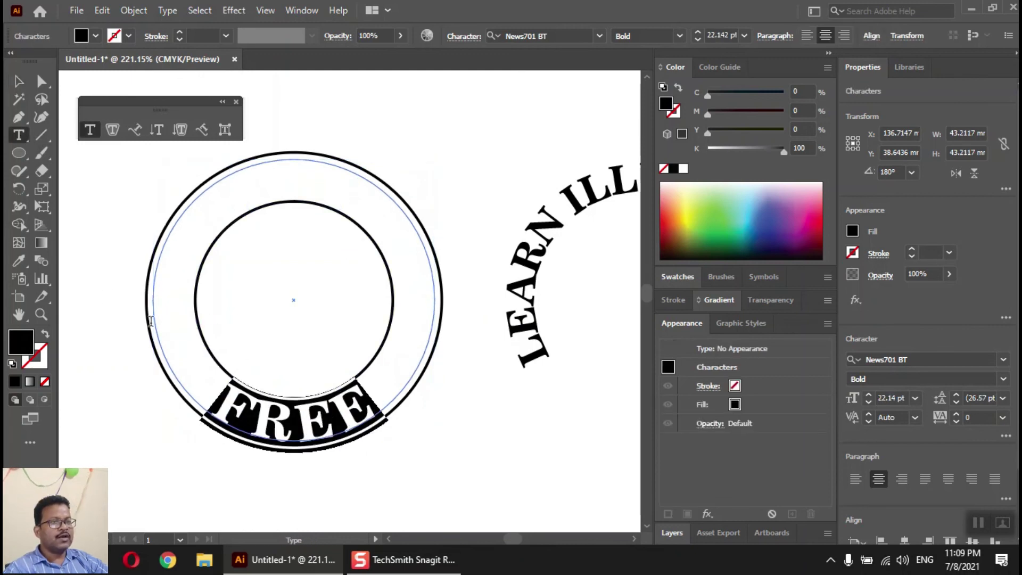
click(19, 261)
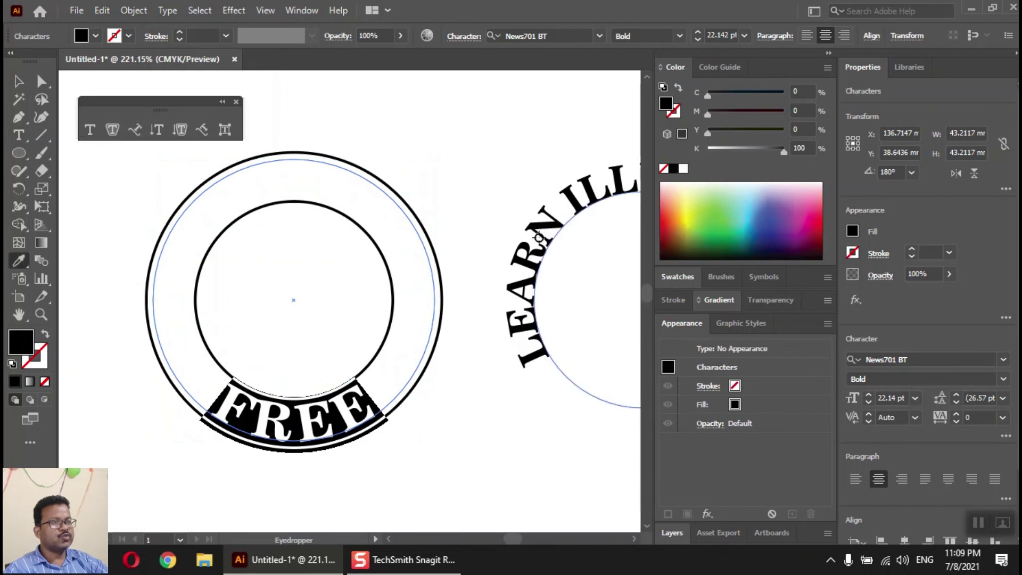
click(538, 228)
click(19, 81)
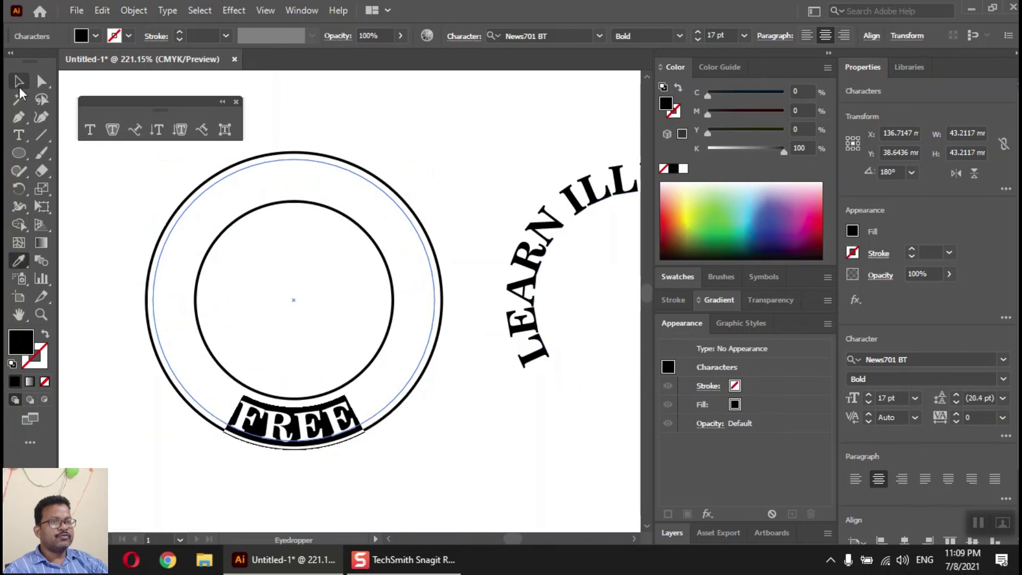
click(346, 491)
Nudge FREE onto the outer ring and move LEARN ILLUSTRATOR onto the stamp circle.
click(319, 421)
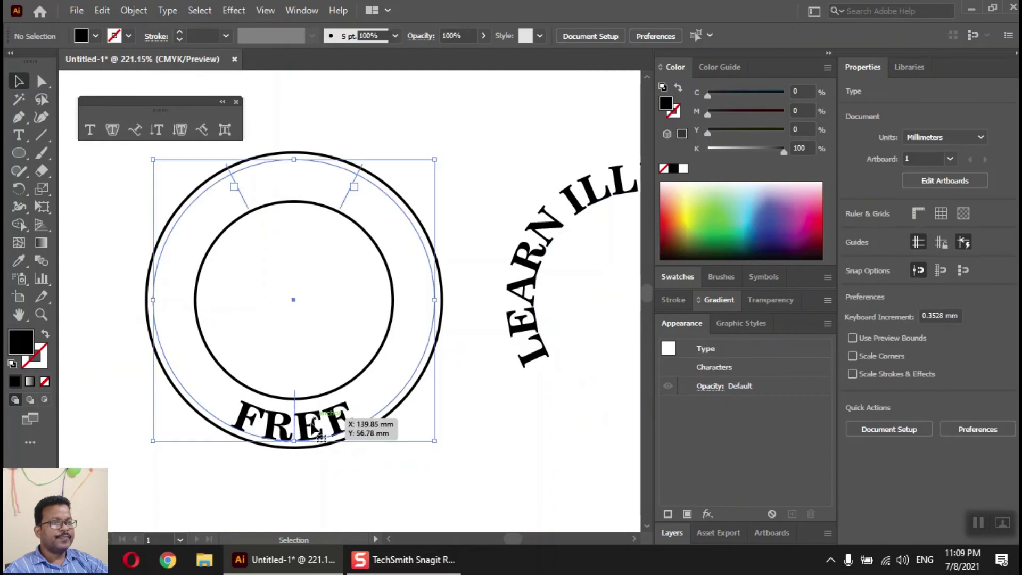
drag(294, 441, 296, 438)
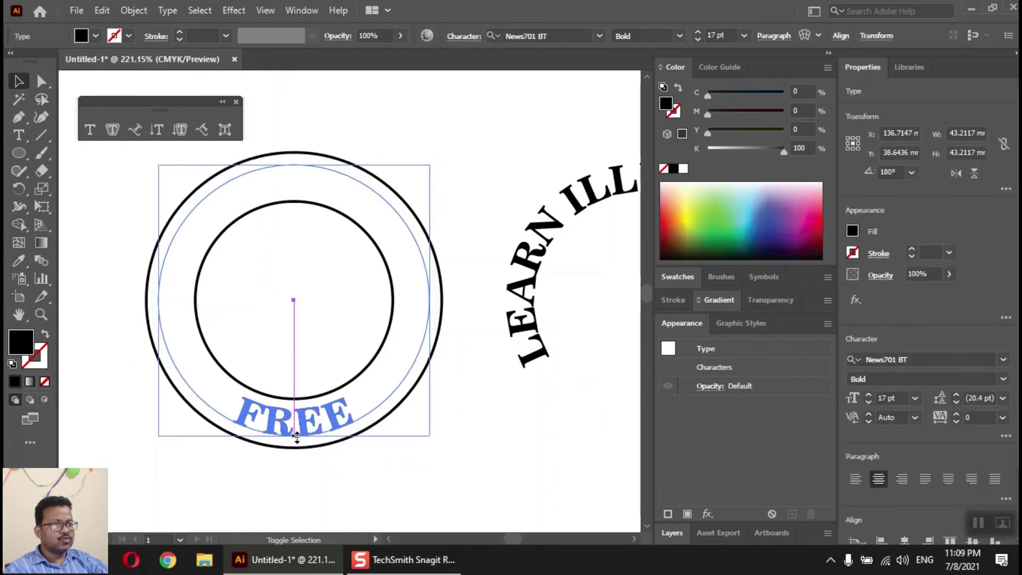
click(491, 347)
drag(516, 330, 180, 329)
click(471, 461)
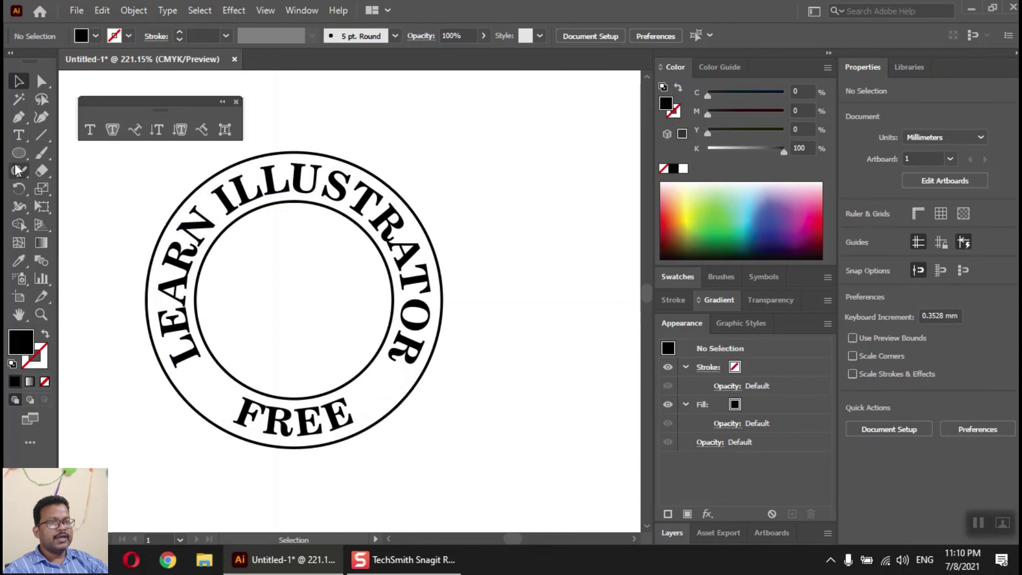
Draw a small black star with the Star Tool to the left of FREE.
drag(16, 153, 80, 223)
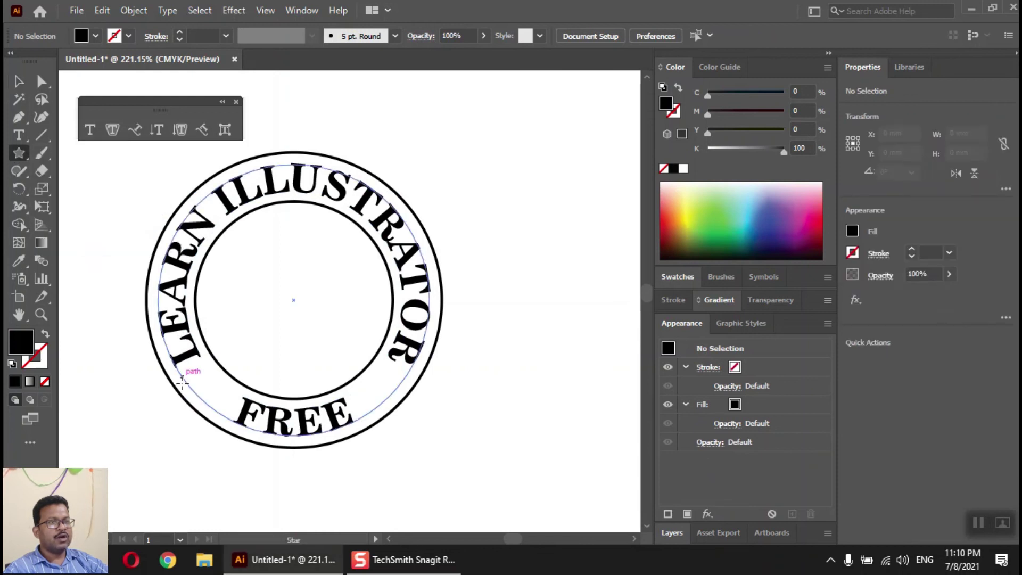
drag(209, 389, 220, 399)
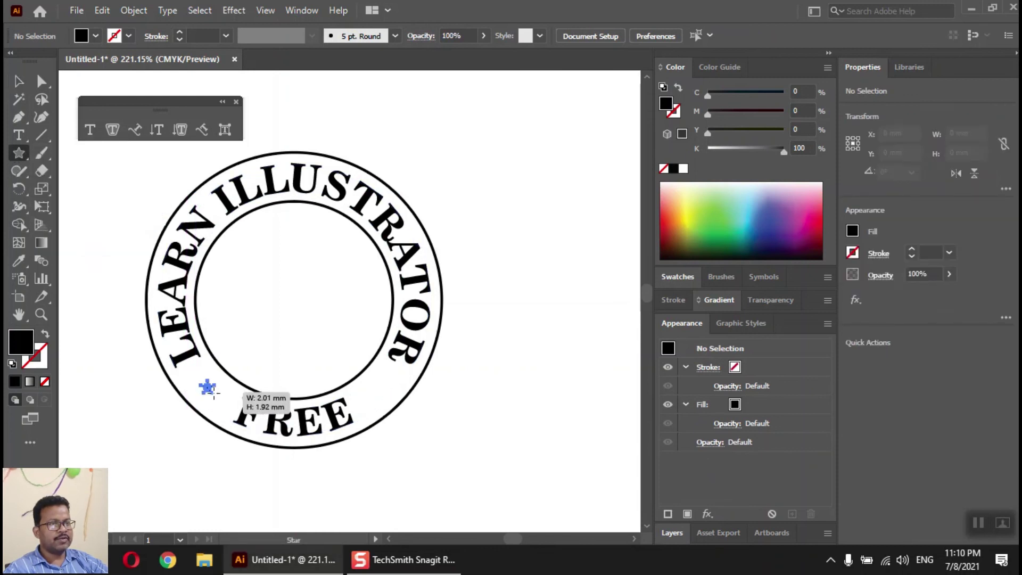
key(v)
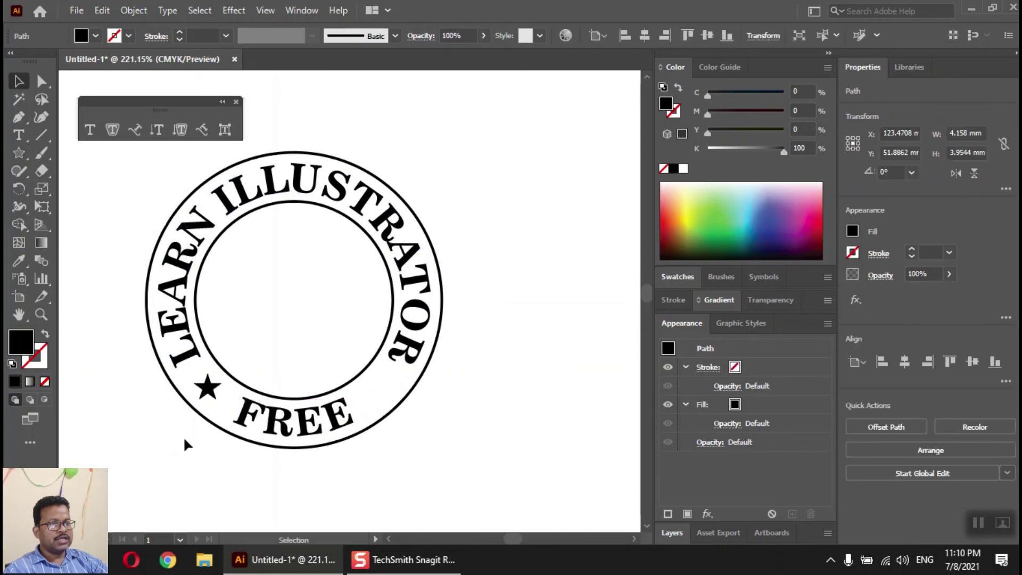
click(183, 436)
Copy the star across to the right of FREE, then check the whole emblem.
drag(209, 395, 377, 403)
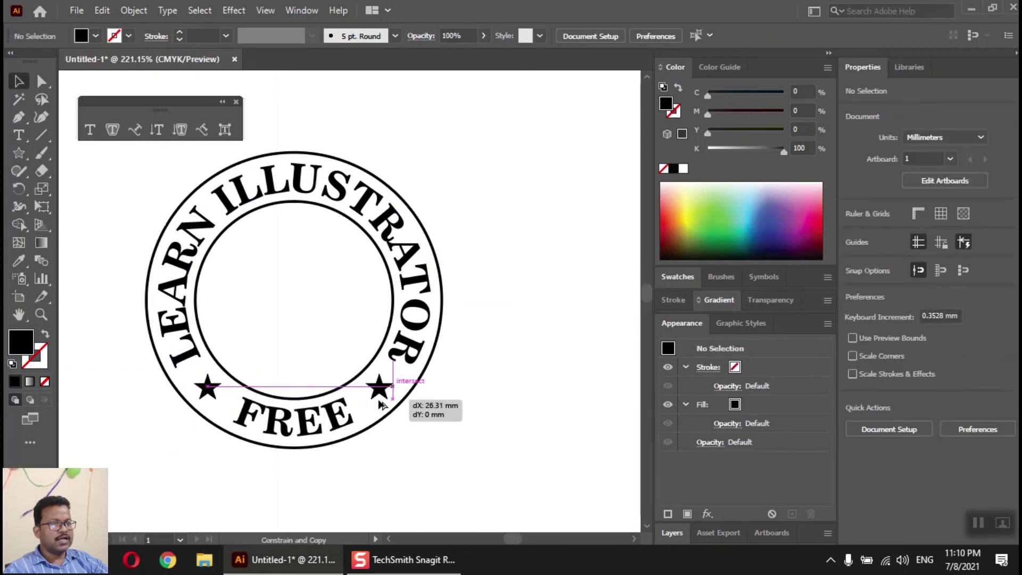
click(450, 471)
mouse_move(464, 464)
mouse_down()
mouse_move(319, 309)
mouse_move(124, 237)
mouse_up()
click(81, 270)
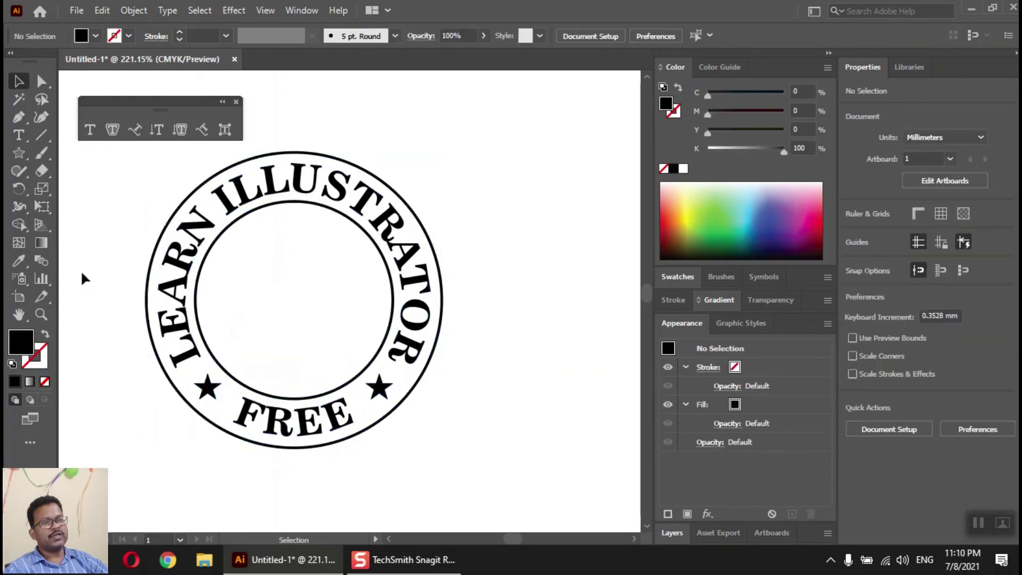
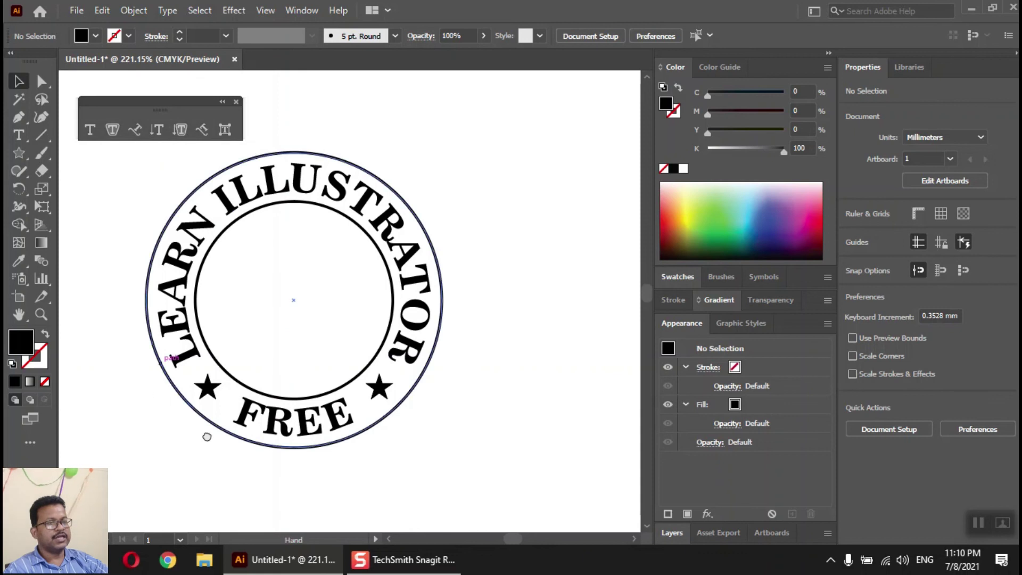
Below the heart, add vertical point text reading 'L,L,L,LLLL,LL,><>'.
key(z)
alt+click(269, 350)
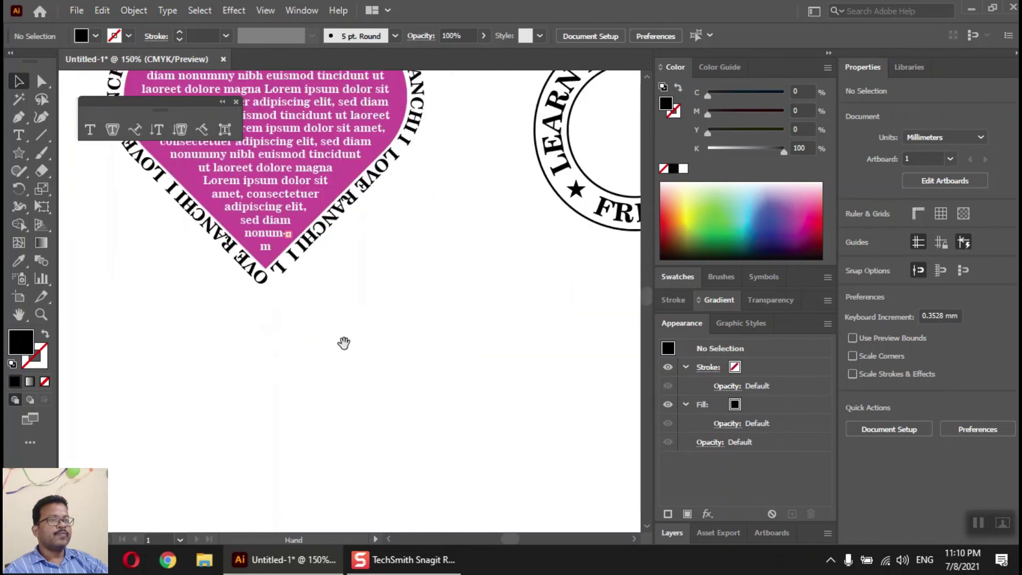
drag(299, 360, 376, 354)
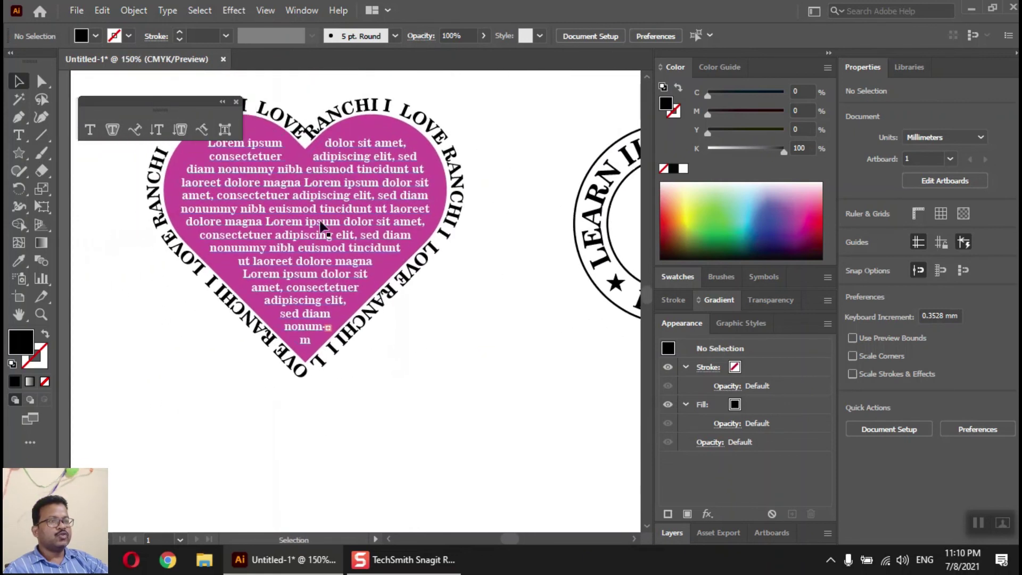
drag(333, 393, 302, 337)
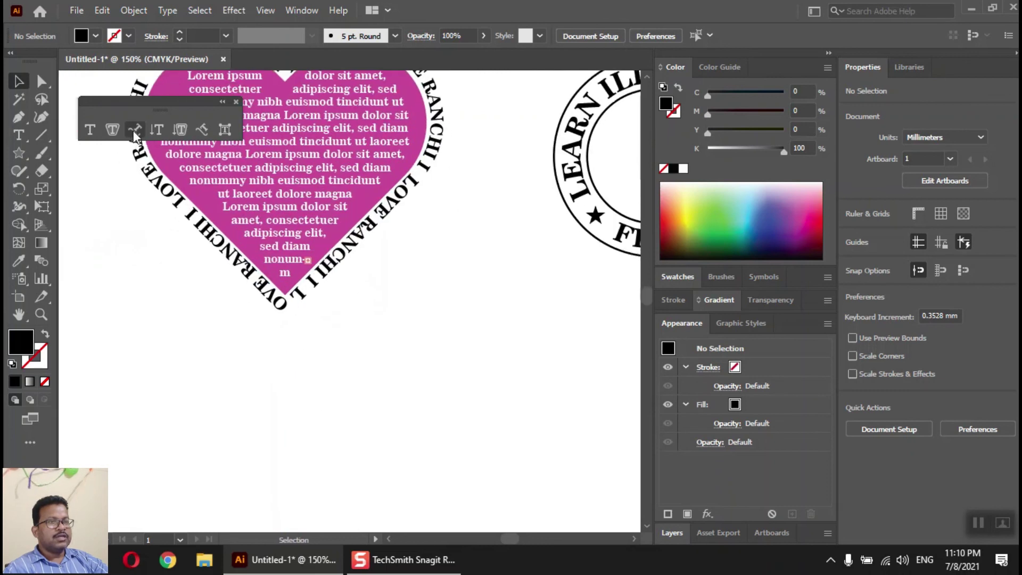
click(134, 131)
click(156, 130)
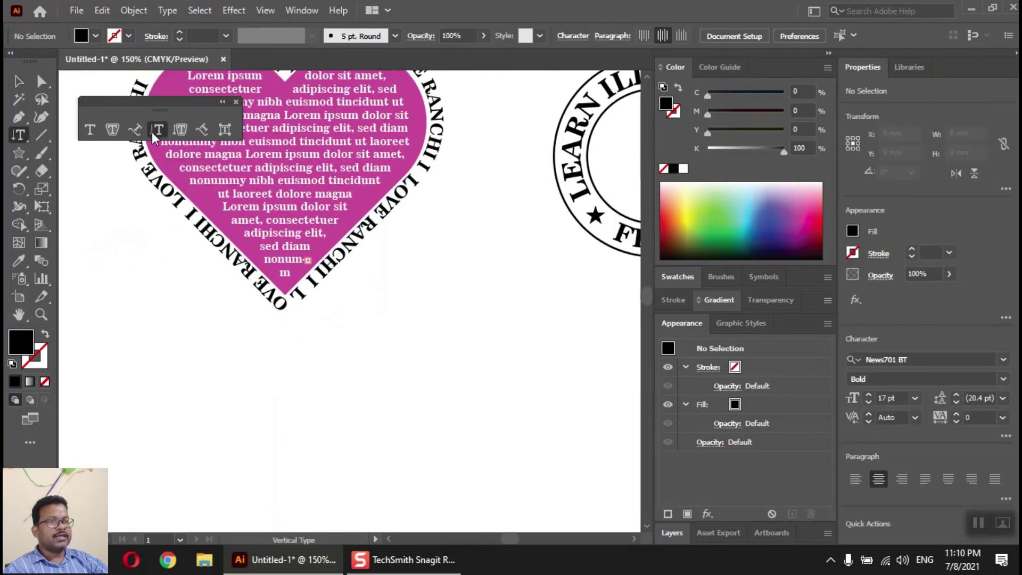
scroll(178, 367, down, 3)
click(168, 317)
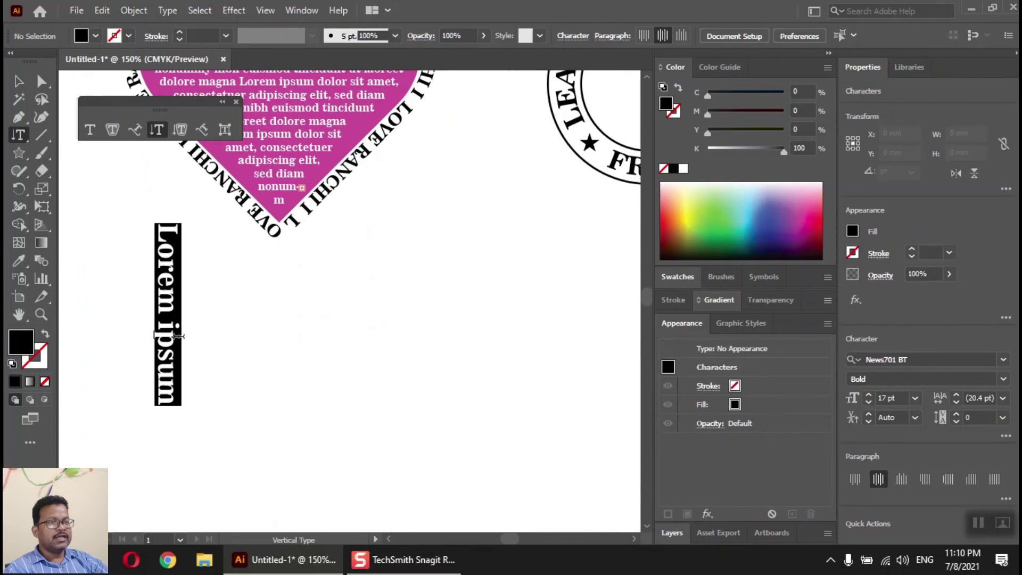
key(BackSpace)
text(L,L,L,L,L,L,L,L,L,L,)
text(LLLL,)
text(LL,)
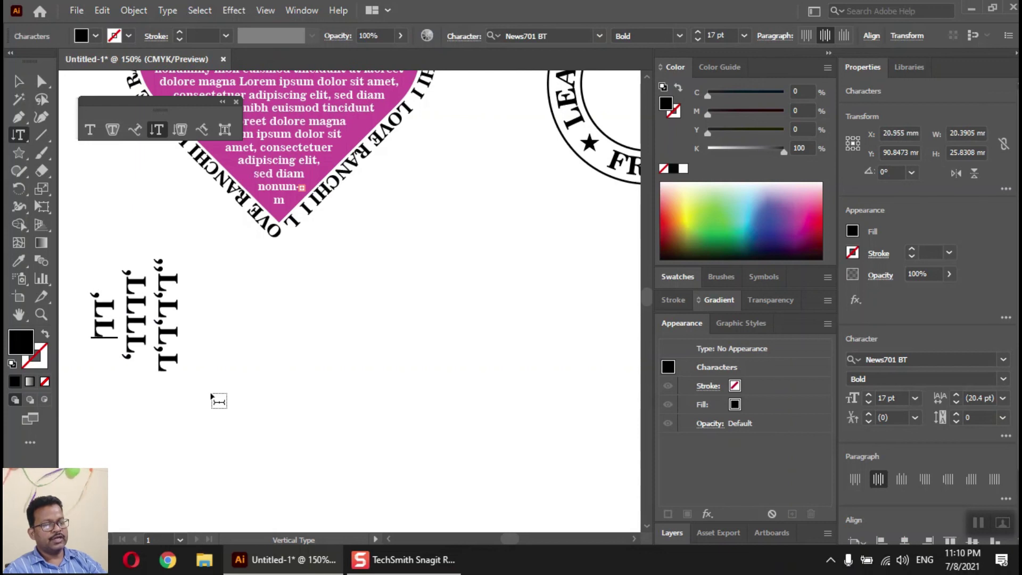
text(><>)
key(Escape)
ctrl+click(211, 395)
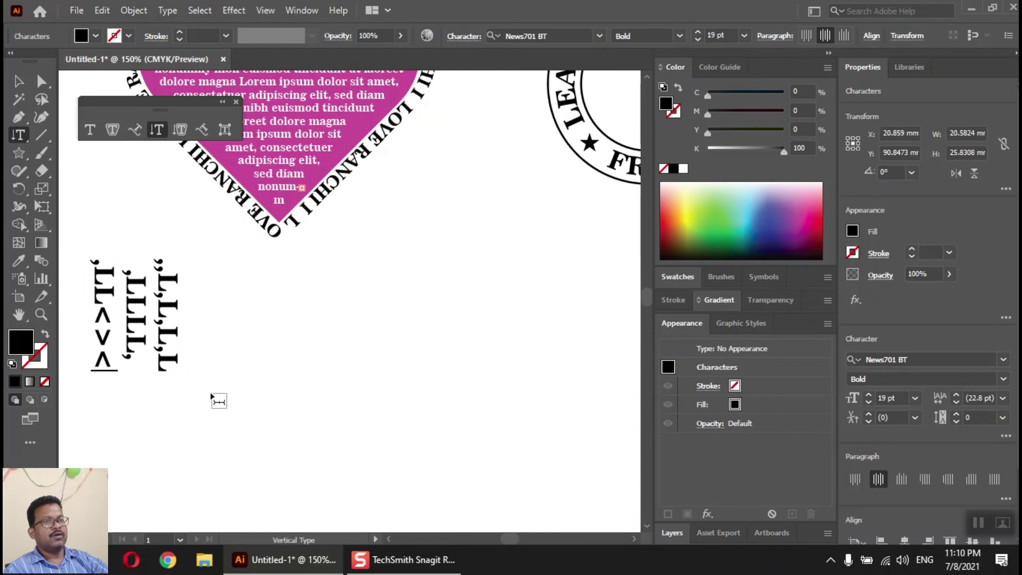
Beside it, draw a vertical area-type box filled with repeating 'XZ' characters.
drag(270, 310, 471, 460)
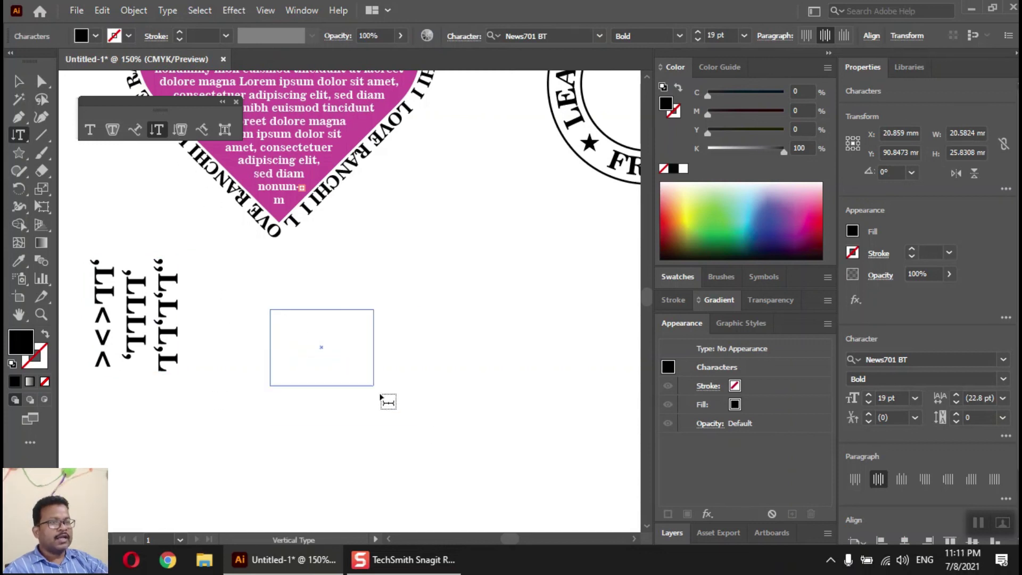
text(XZXZXZX)
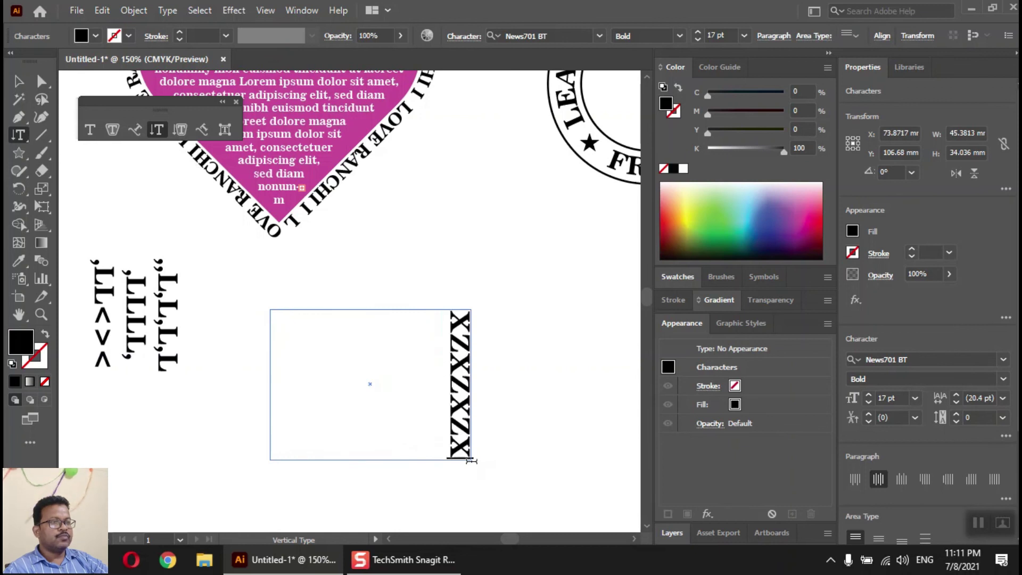
text(ZXZXZXZXZXZXZX)
key(Escape)
click(528, 454)
scroll(522, 429, right, 5)
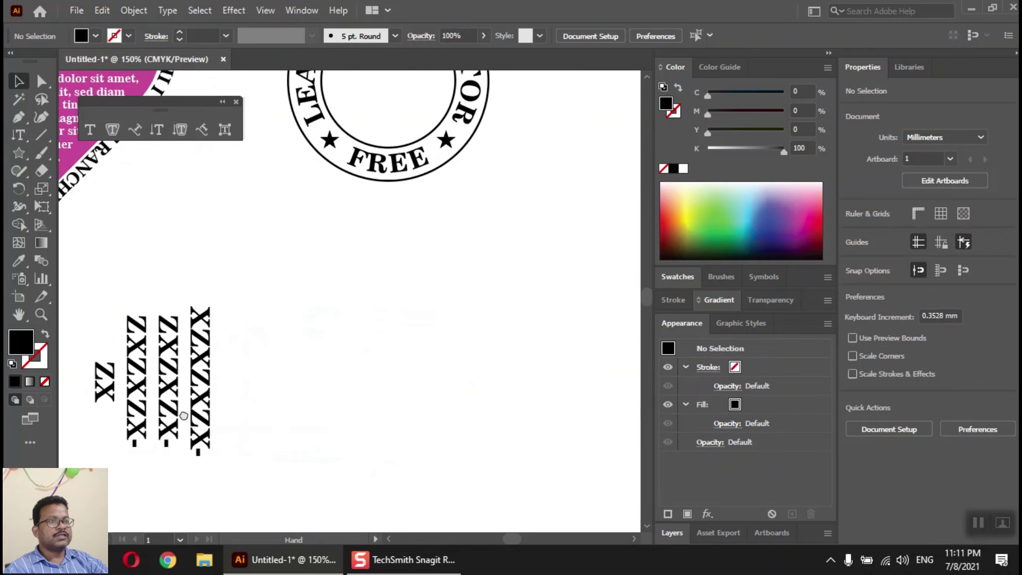
click(183, 133)
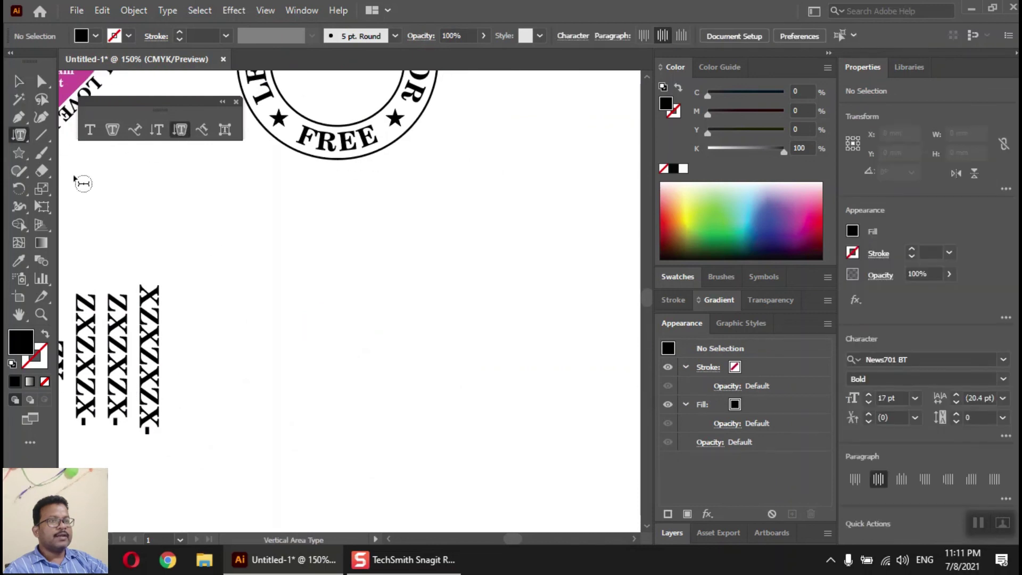
Draw a large round shape with a yellow-green fill on the artboard.
drag(19, 153, 69, 175)
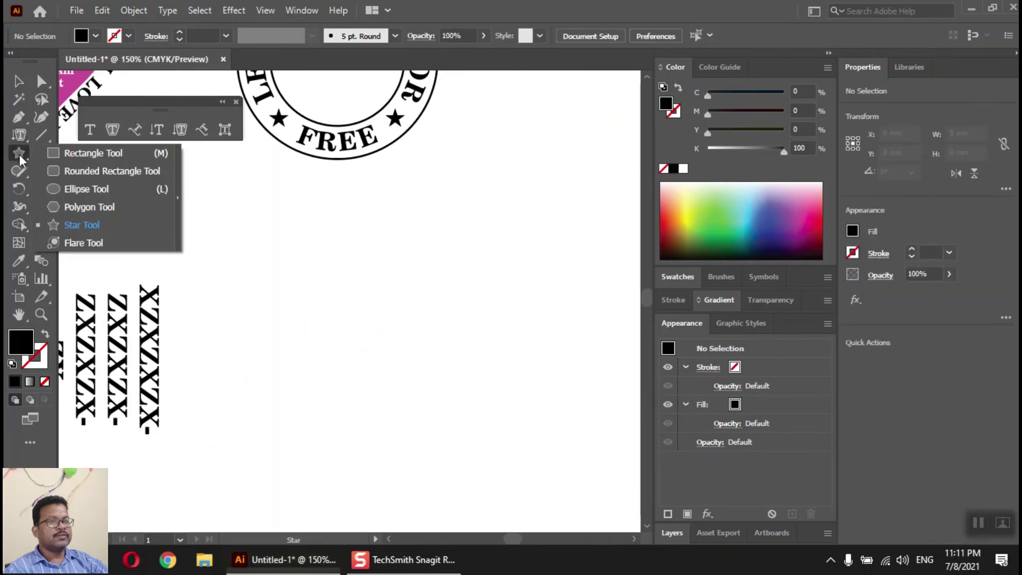
drag(245, 270, 495, 499)
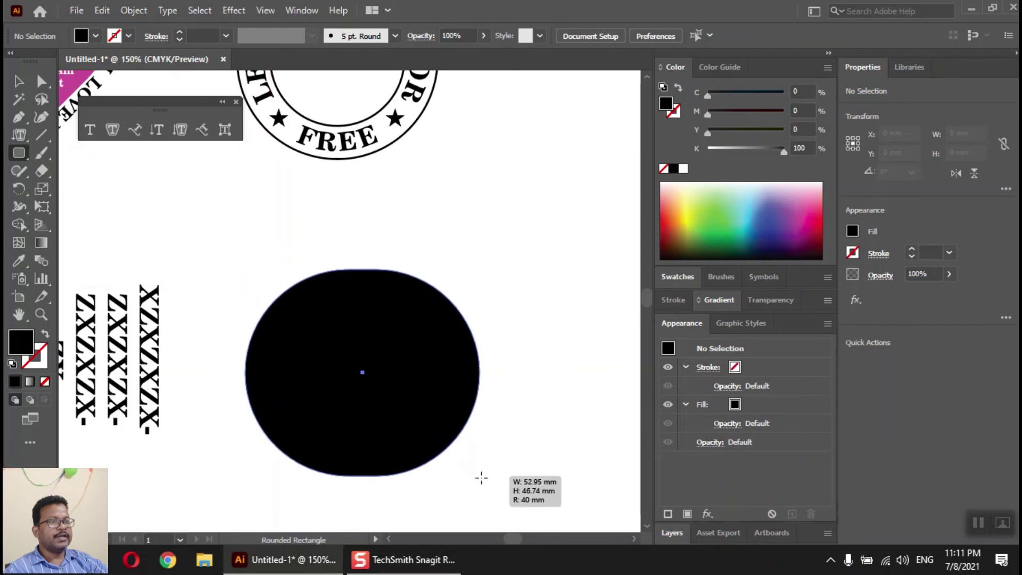
click(698, 206)
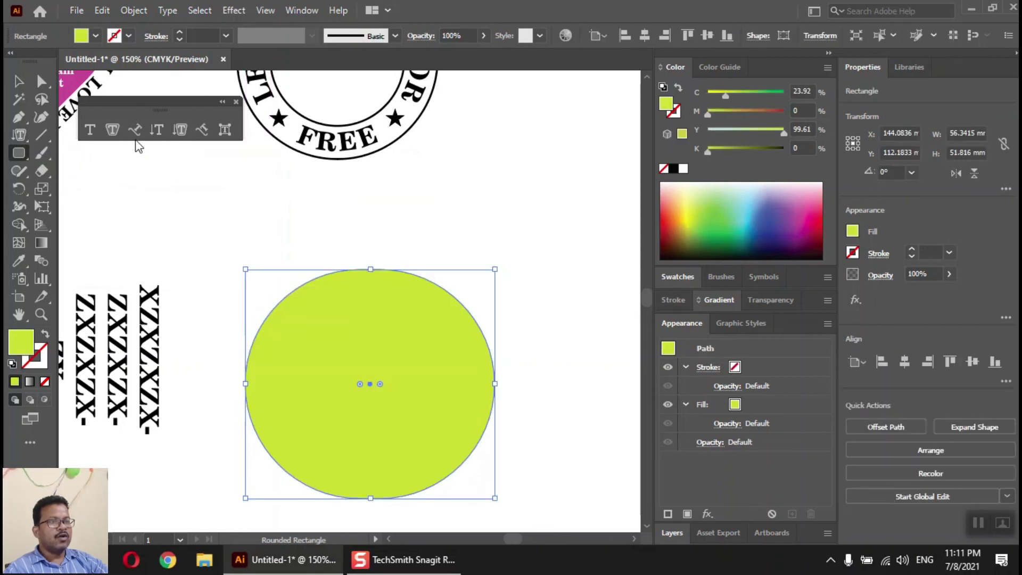
Fill the circle with vertical Lorem ipsum area text flowing in columns.
click(180, 129)
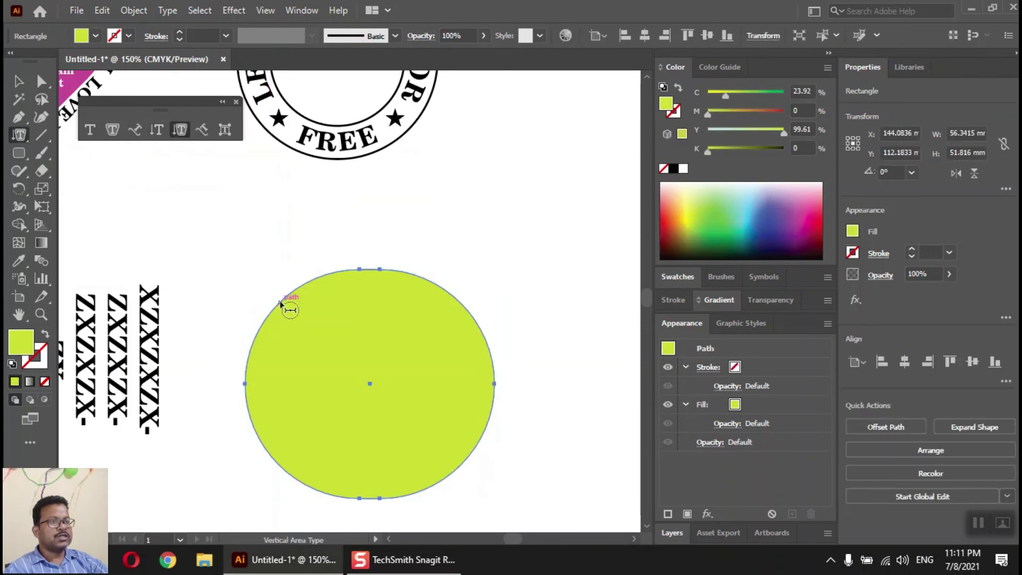
click(282, 303)
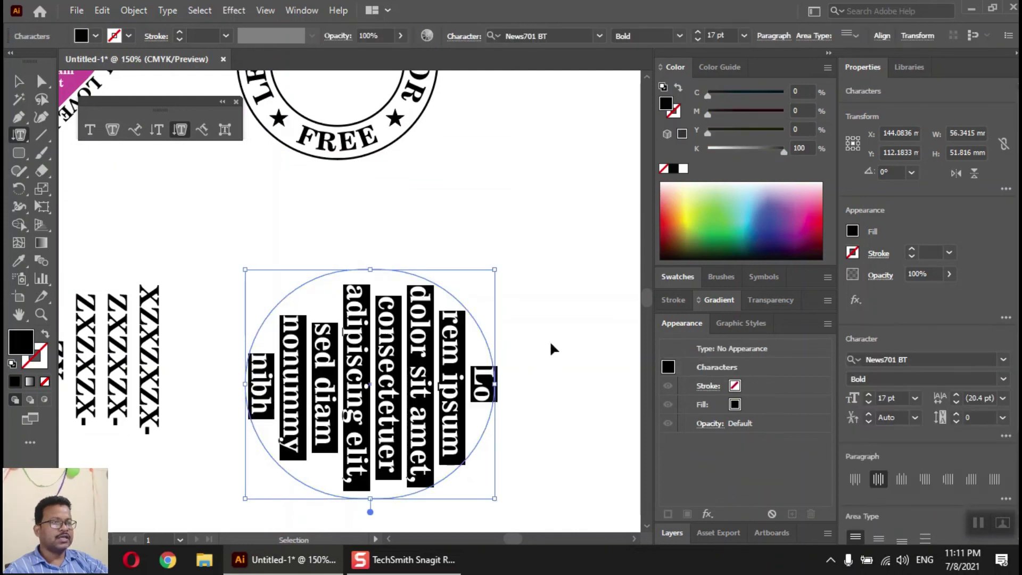
key(Escape)
click(363, 213)
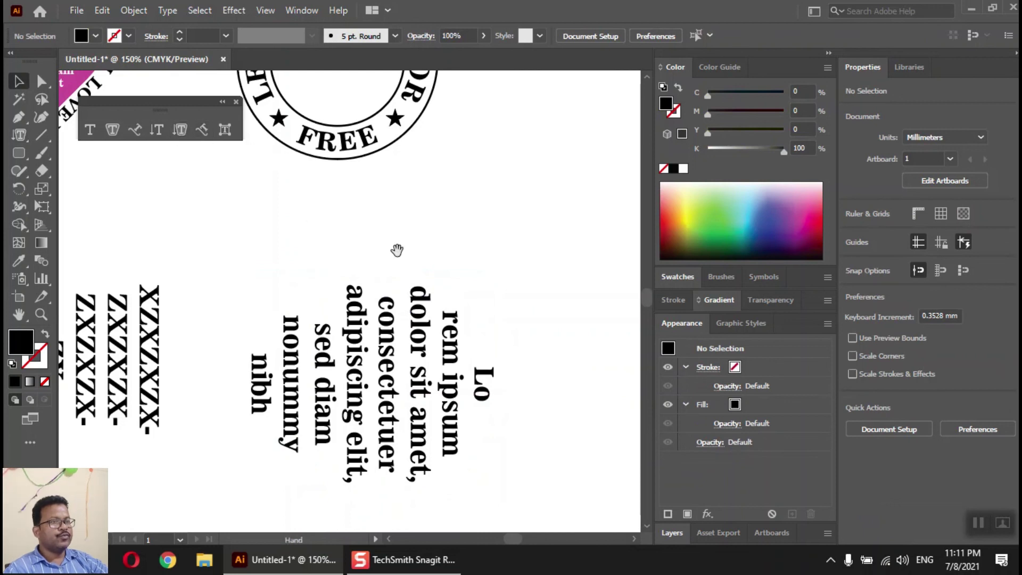
drag(347, 241, 139, 239)
Draw a circle and run vertical path text of repeating 'CZX' letters around its outline.
click(19, 154)
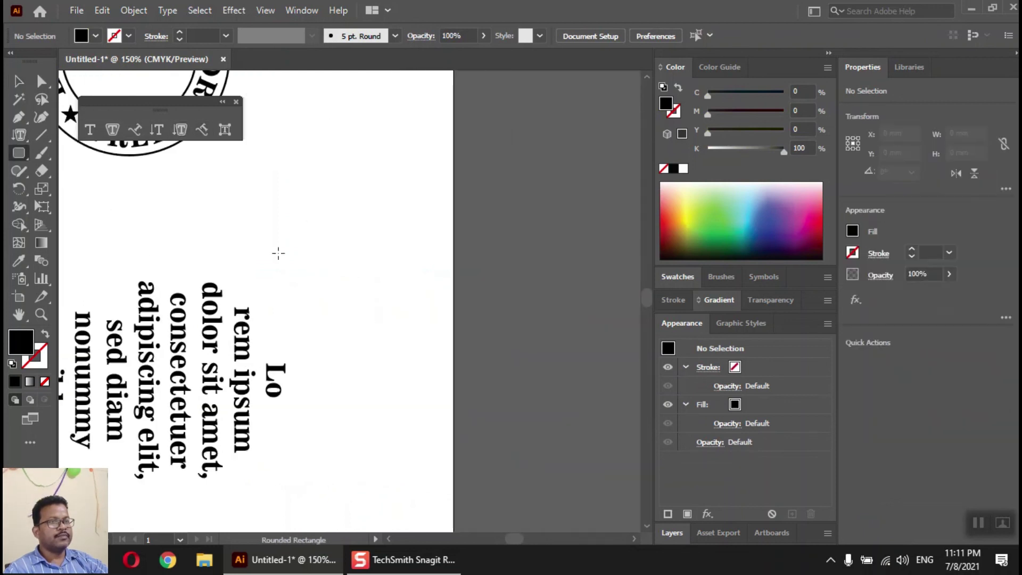
drag(331, 248, 538, 455)
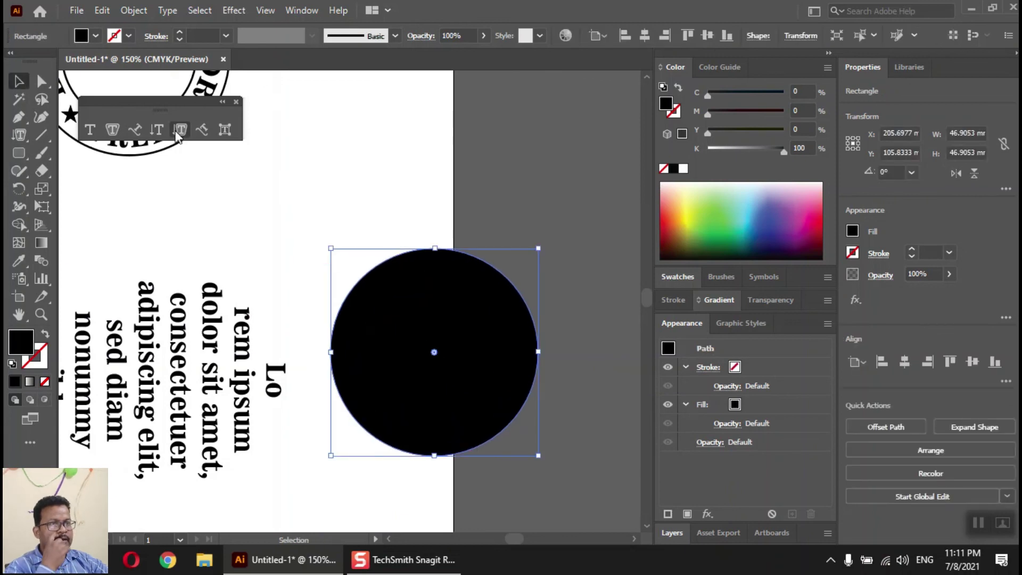
click(202, 130)
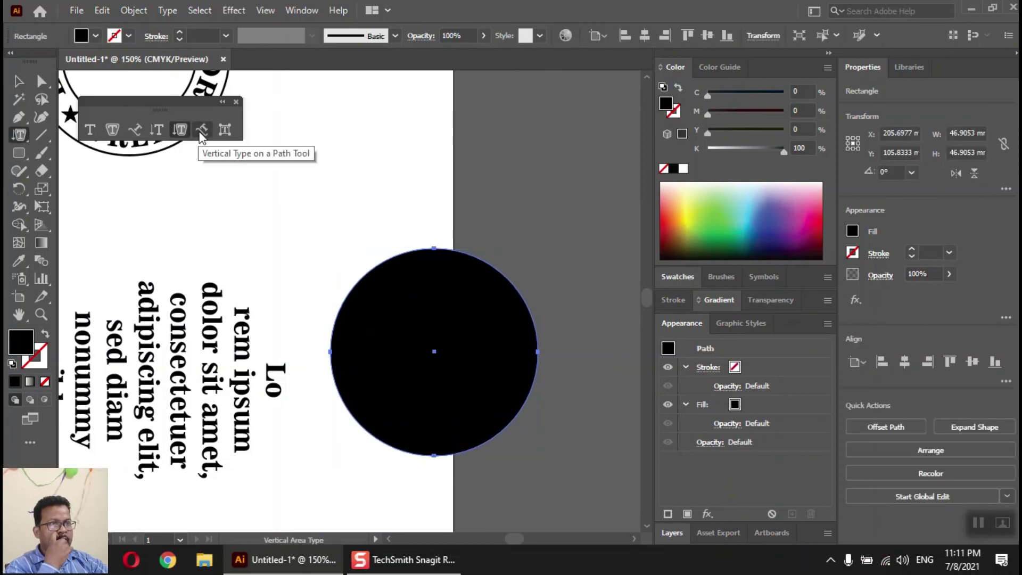
click(360, 278)
text(CZXCZXCZXCZXCZ XCZXCZXCZXCZXCZXCZXCZXCZXC)
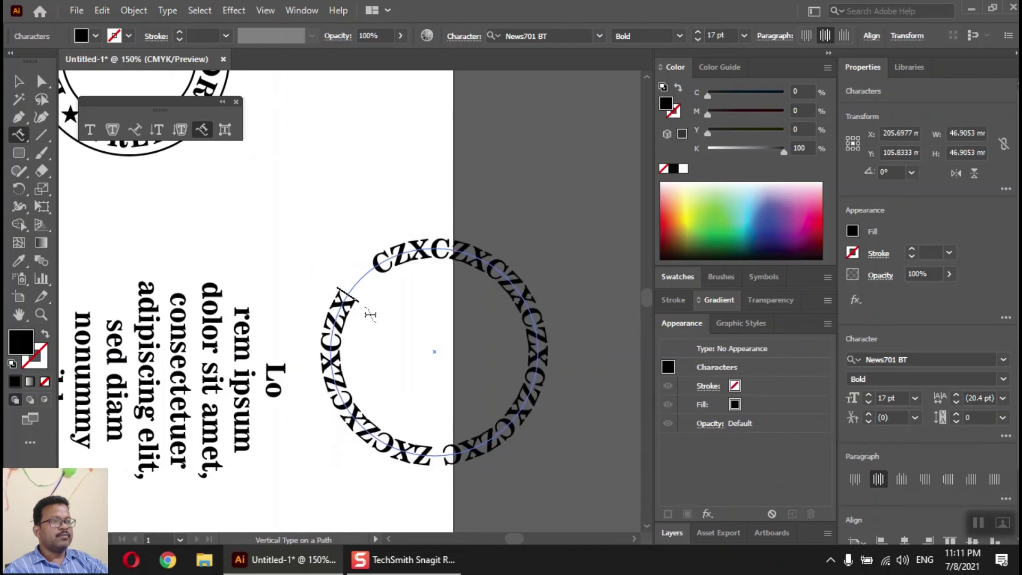
key(Escape)
click(296, 236)
click(393, 266)
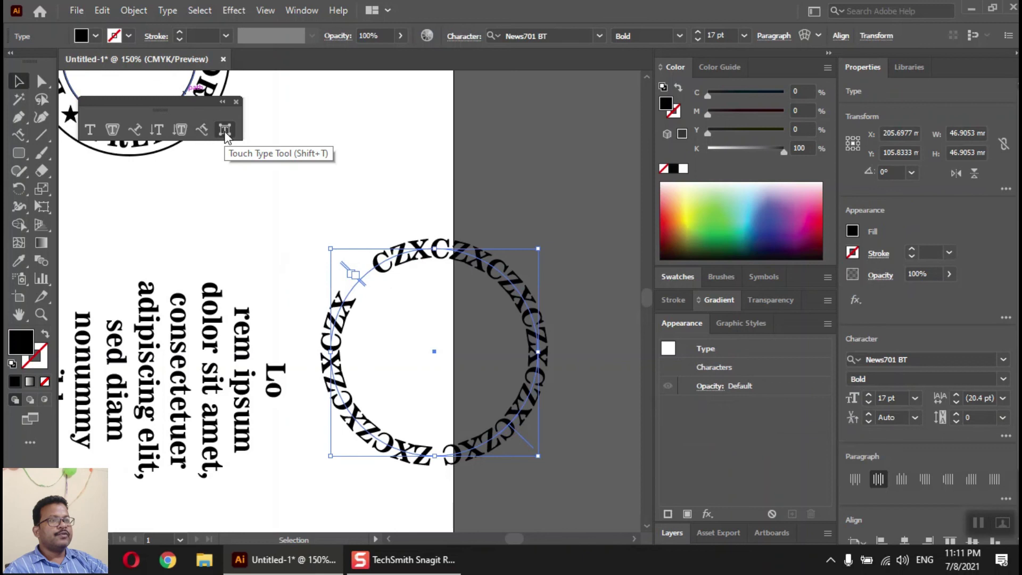
drag(206, 245, 430, 188)
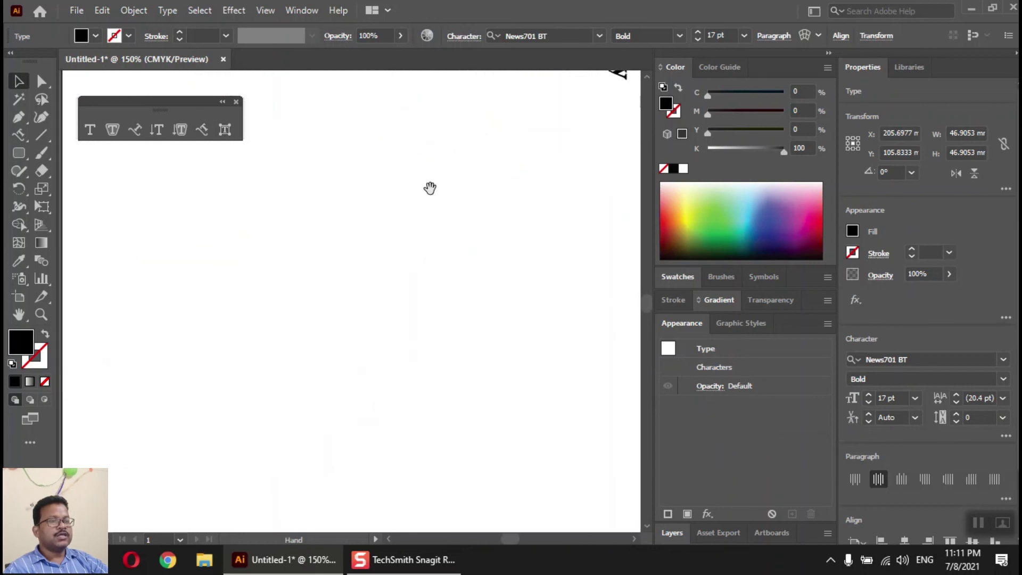
Create horizontal point text 'free' on the empty artboard, then retype it as 'FREE'.
click(19, 137)
click(88, 134)
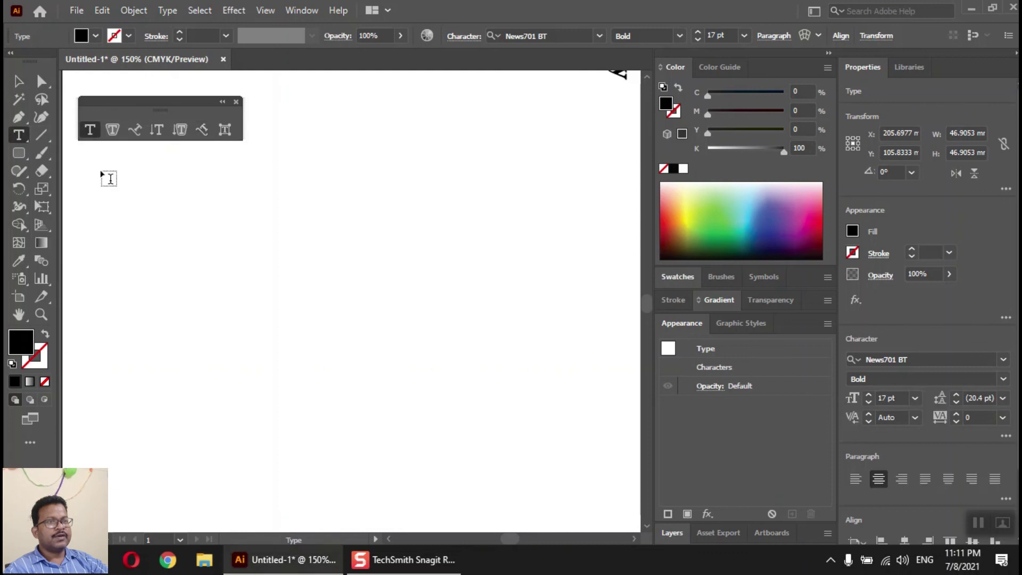
click(154, 330)
text(free)
key(ctrl+a)
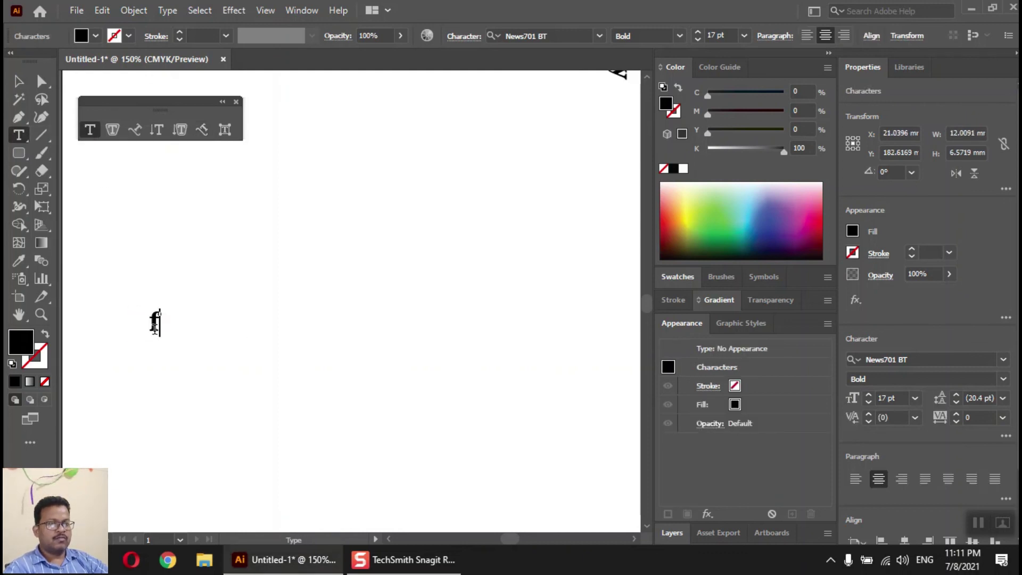
text(F)
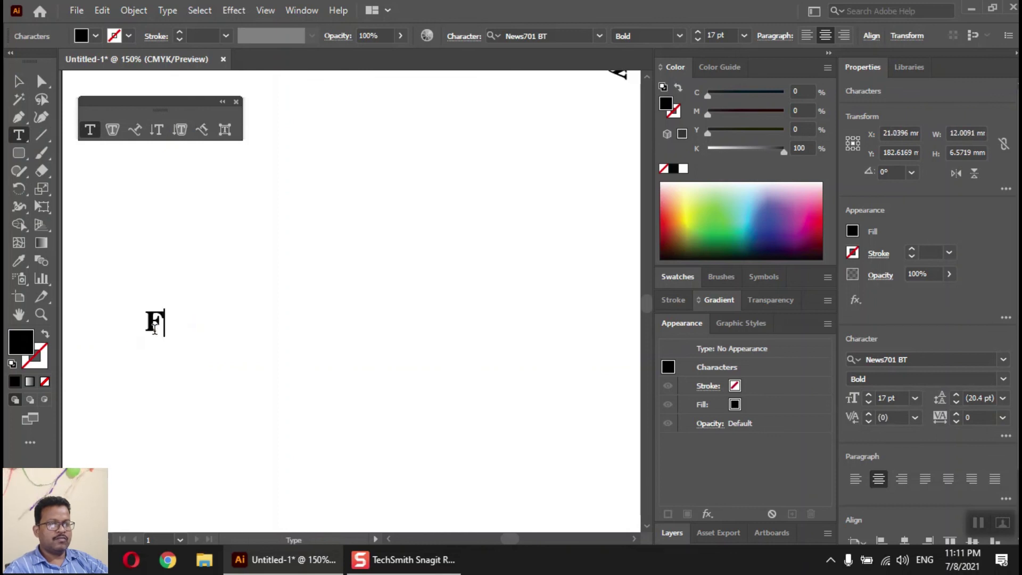
text(REE)
key(Escape)
click(181, 373)
Scale FREE up to about 65 pt and move it down and right.
click(186, 331)
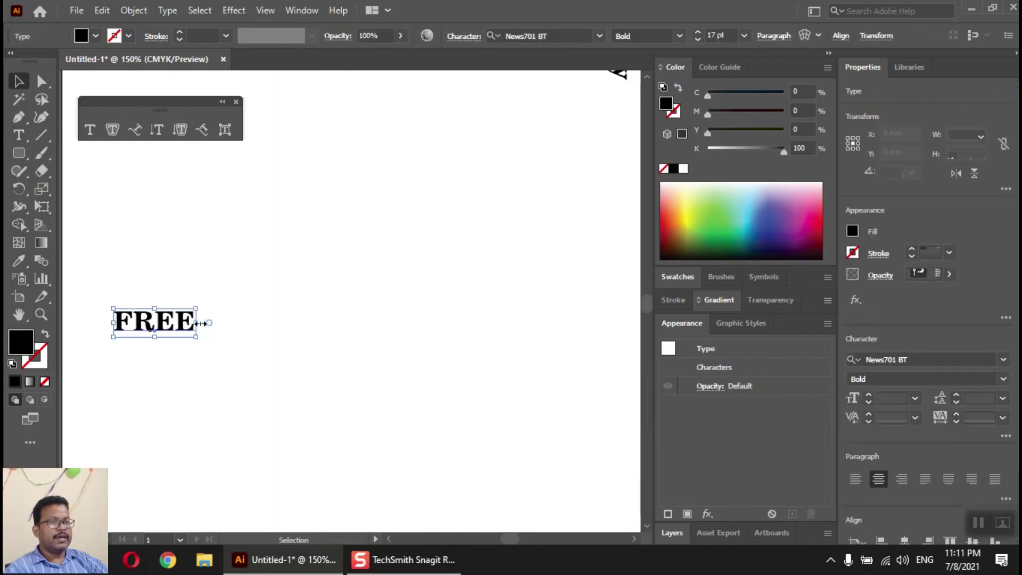
drag(196, 309, 429, 226)
drag(314, 290, 339, 336)
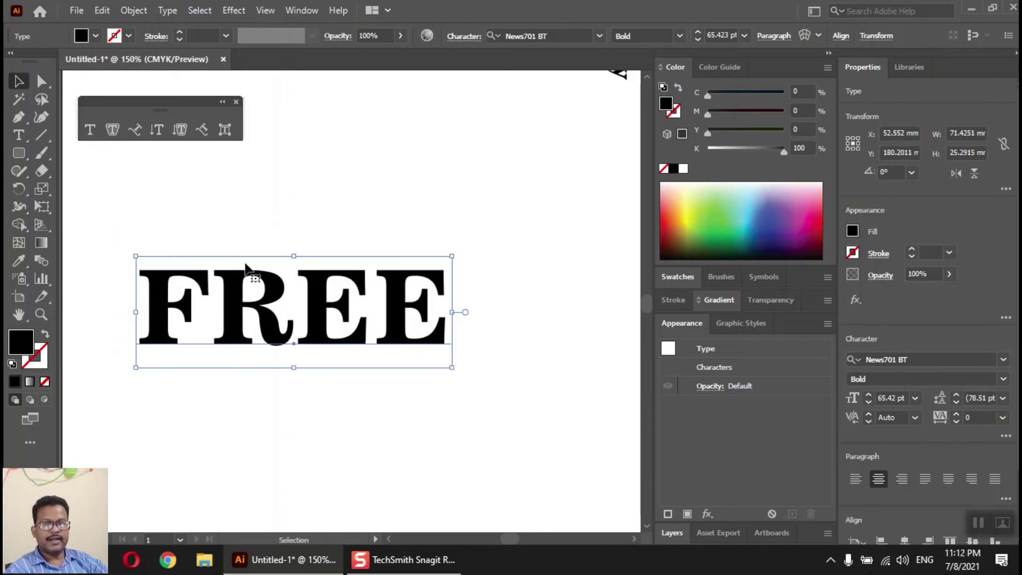
With Touch Type, enlarge F, drop R below the baseline, raise and rotate the E's.
click(225, 129)
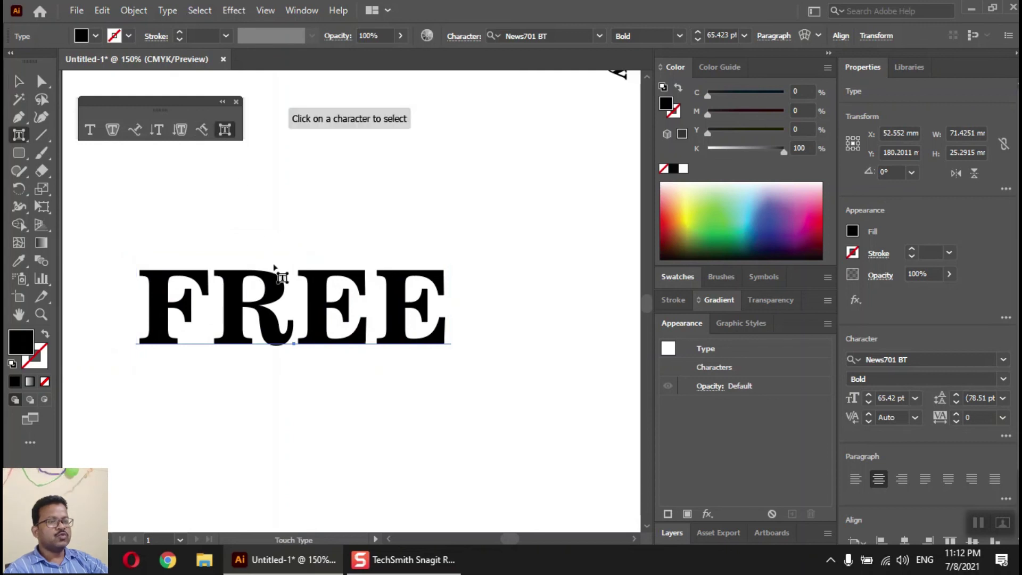
click(172, 313)
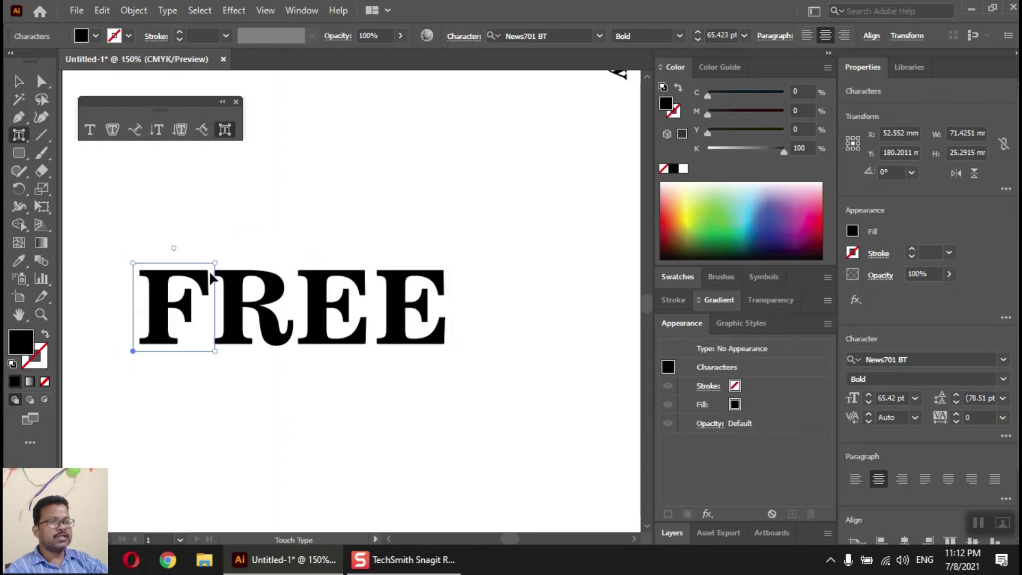
drag(218, 263, 185, 246)
click(238, 277)
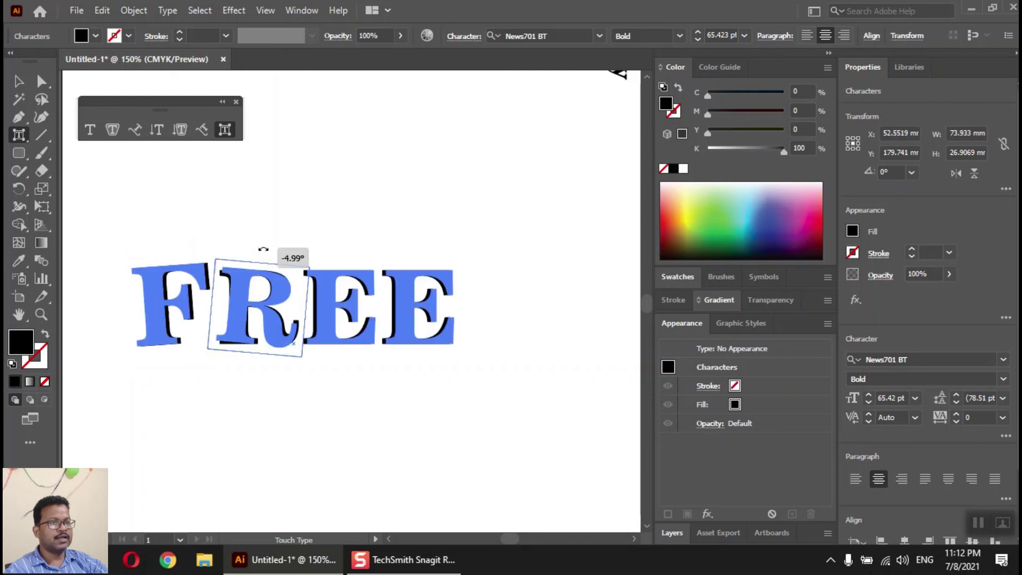
drag(250, 306, 229, 324)
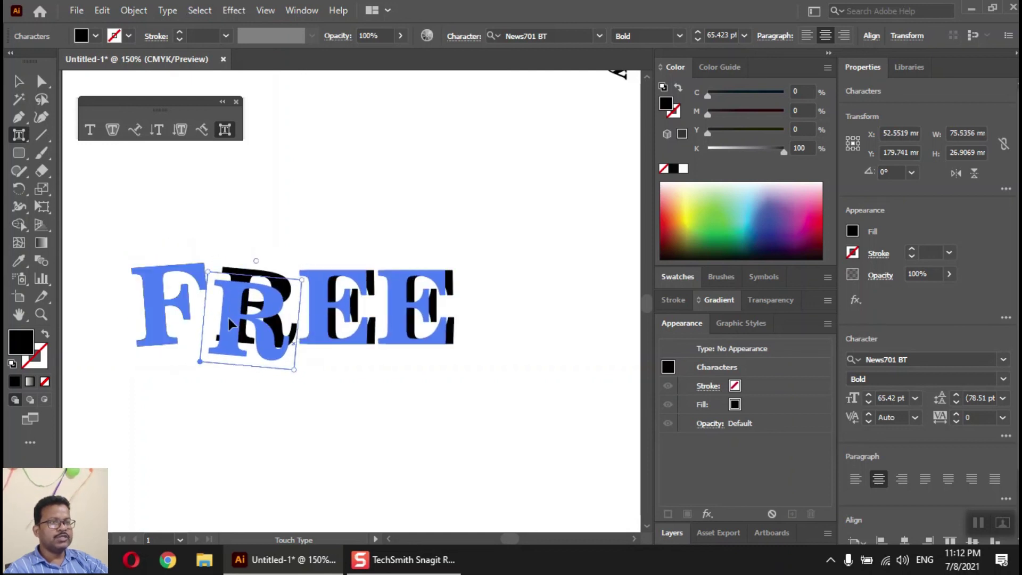
click(322, 304)
drag(322, 304, 314, 291)
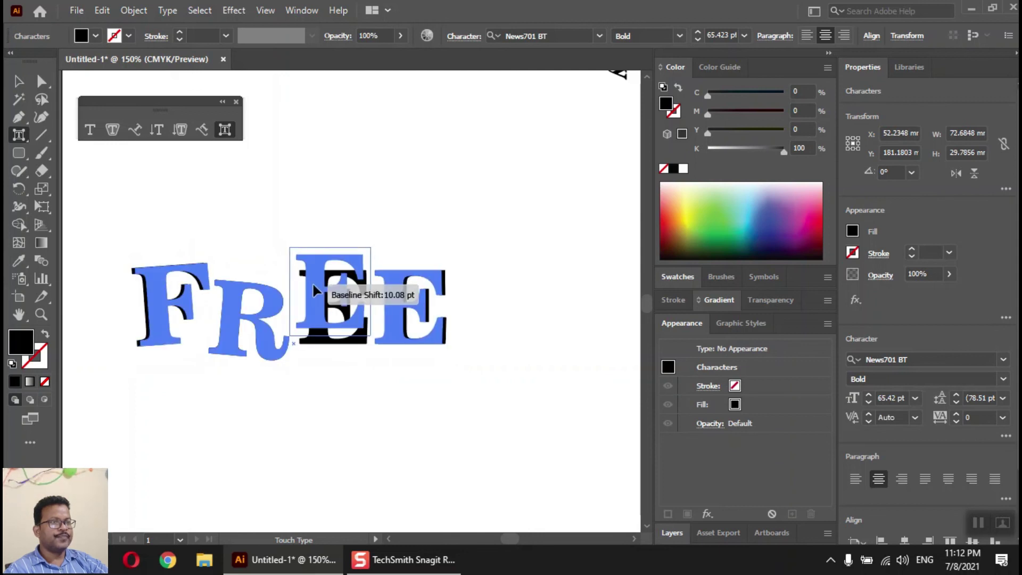
drag(325, 235, 320, 235)
click(399, 337)
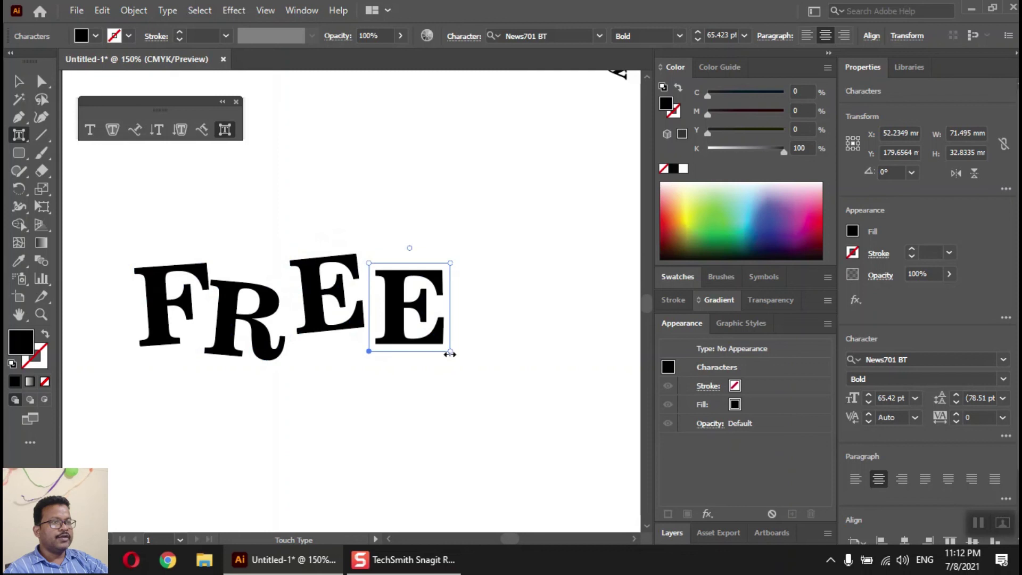
drag(450, 354, 450, 354)
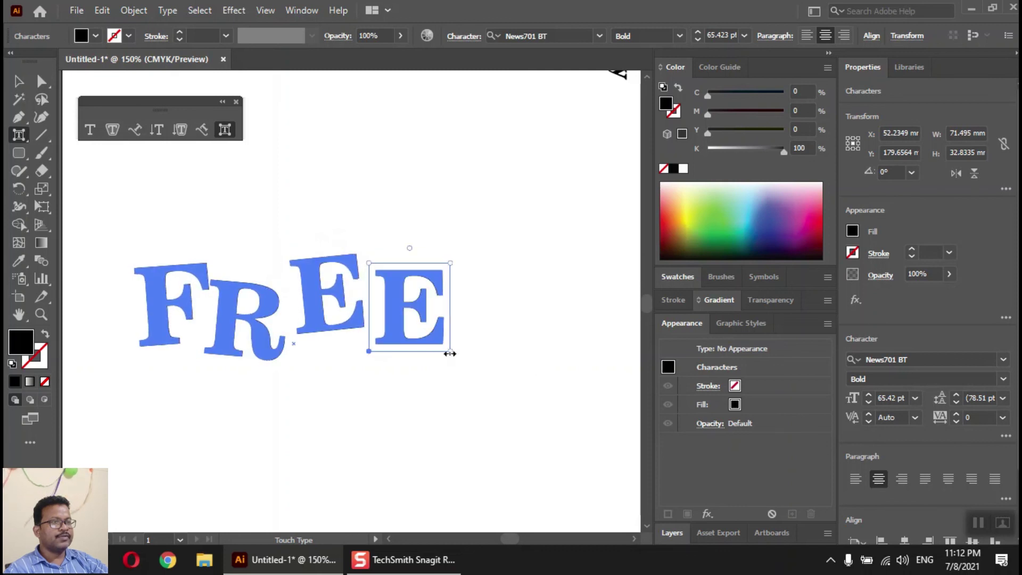
drag(410, 248, 420, 246)
drag(397, 316, 395, 318)
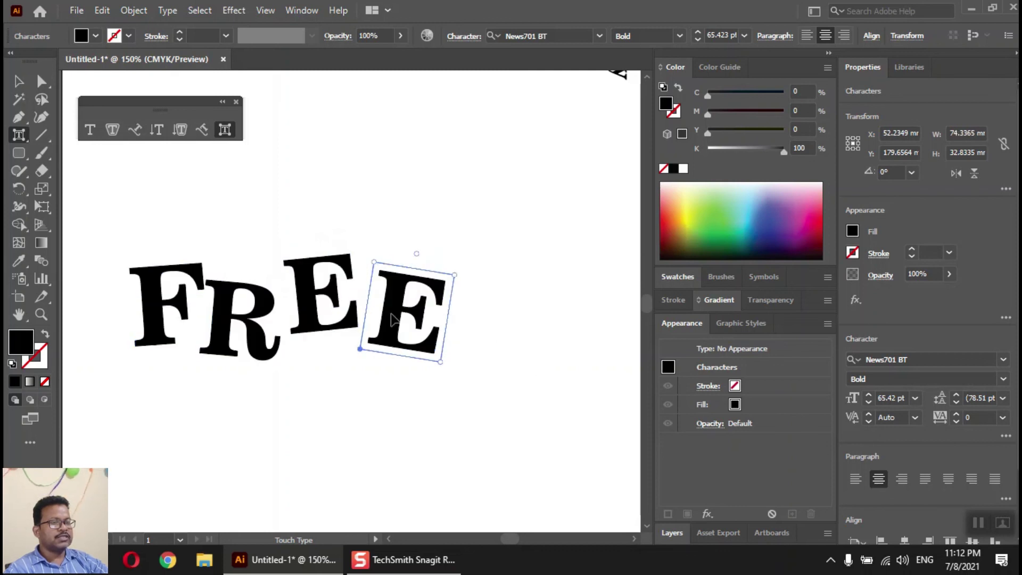
Colour the letters: last E yellow-green, other E blue, R red, F green.
click(692, 218)
click(327, 304)
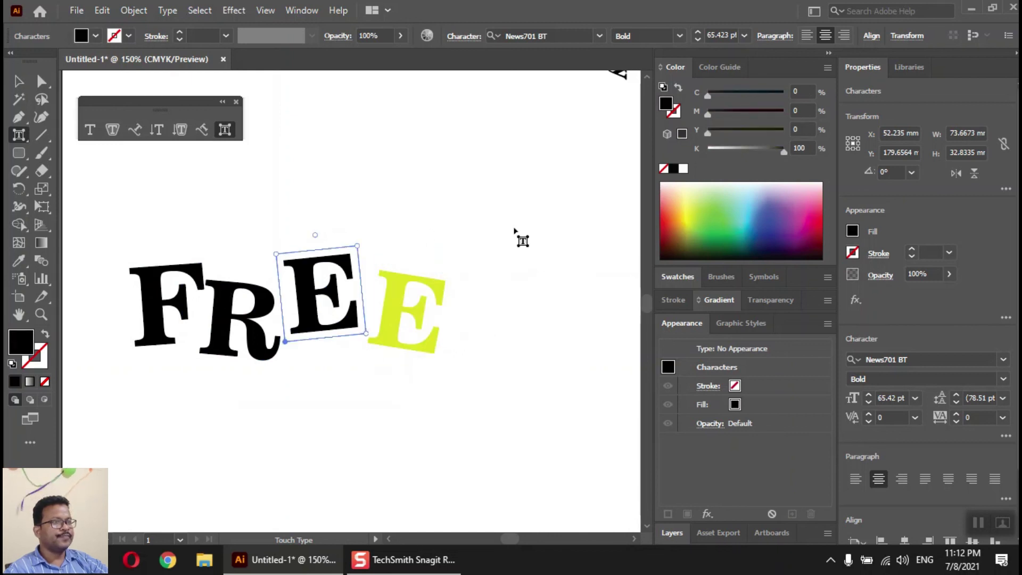
click(765, 223)
click(252, 303)
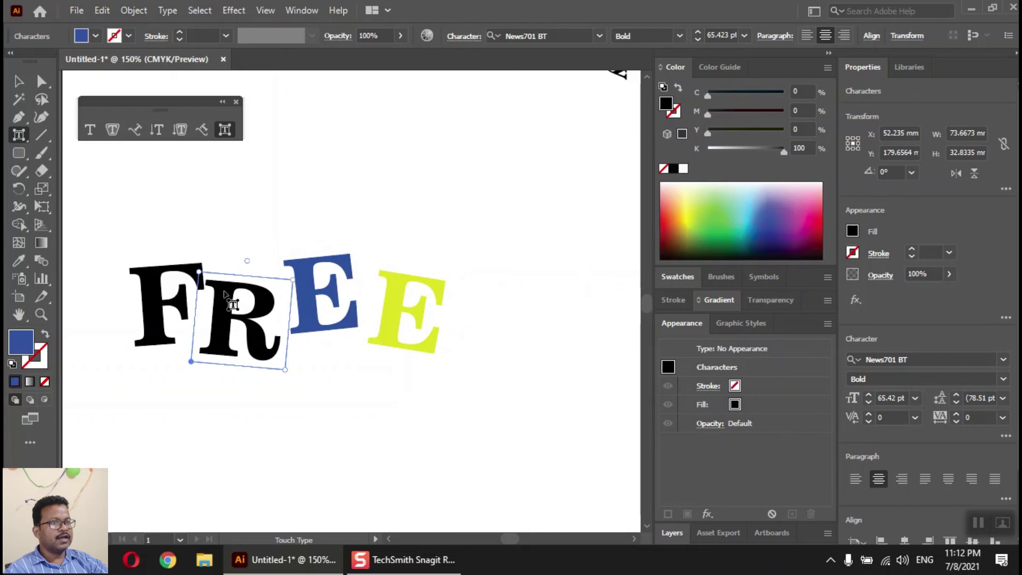
click(810, 218)
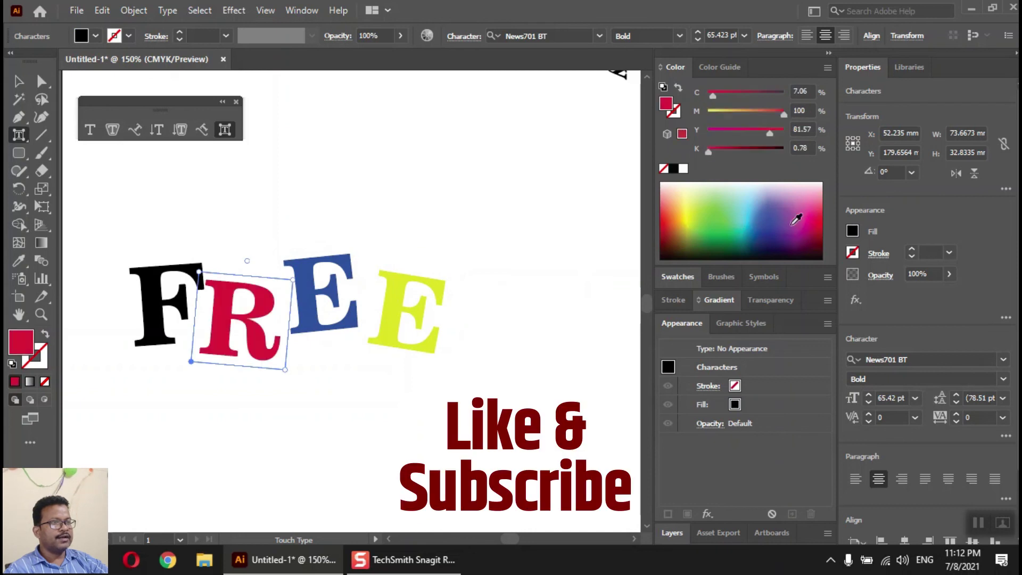
click(151, 305)
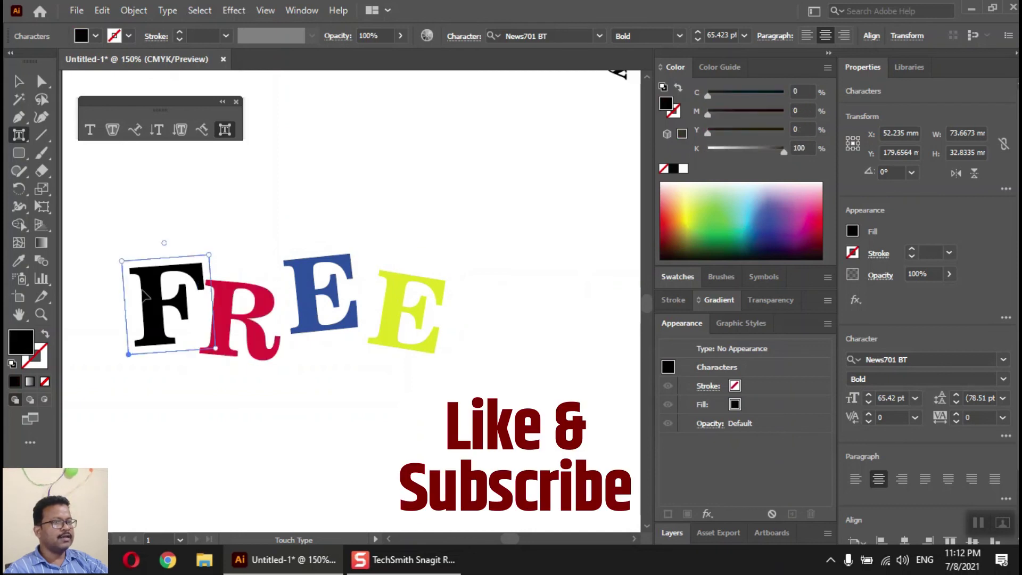
click(718, 228)
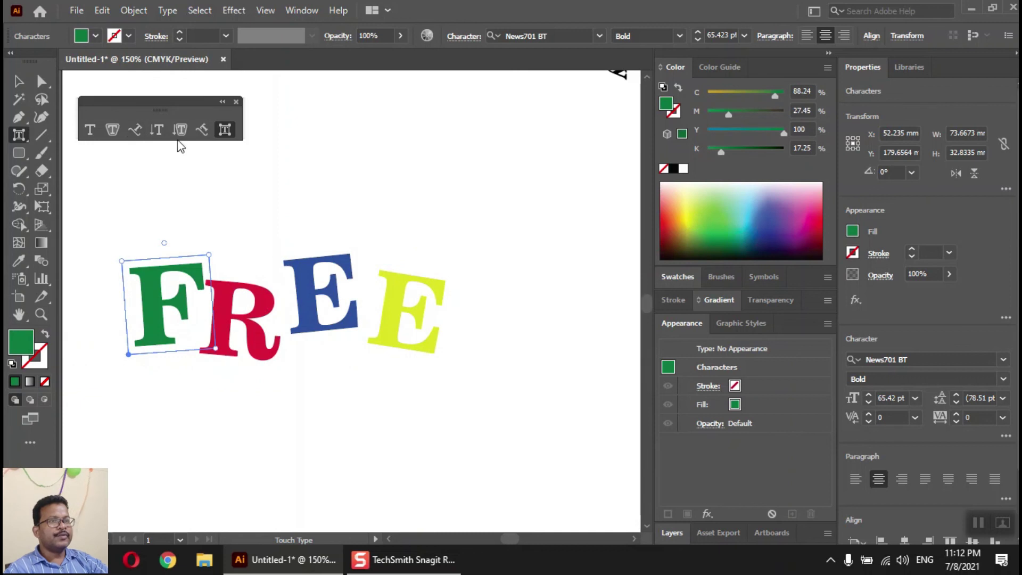
click(90, 130)
drag(134, 288, 482, 286)
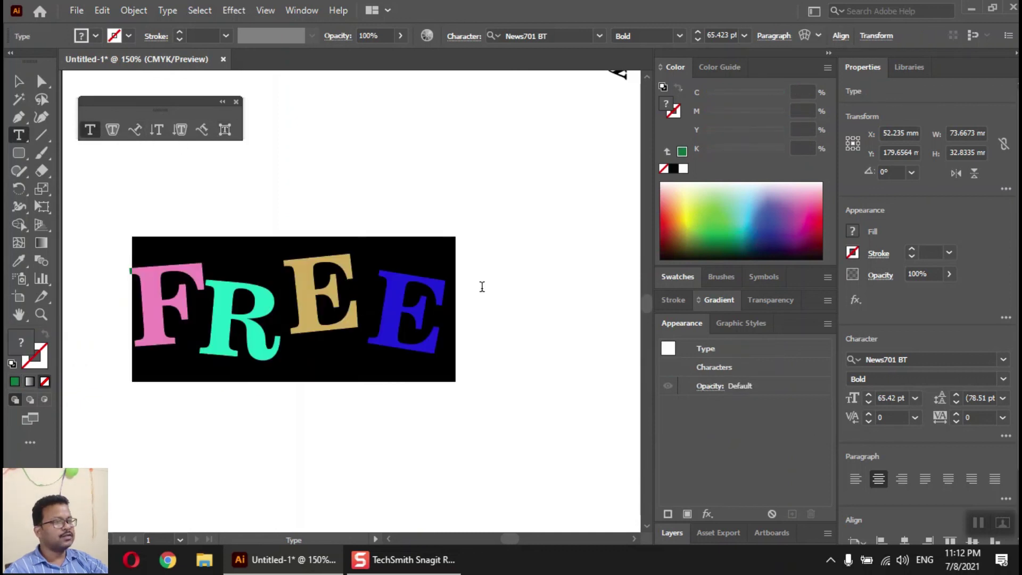
click(17, 81)
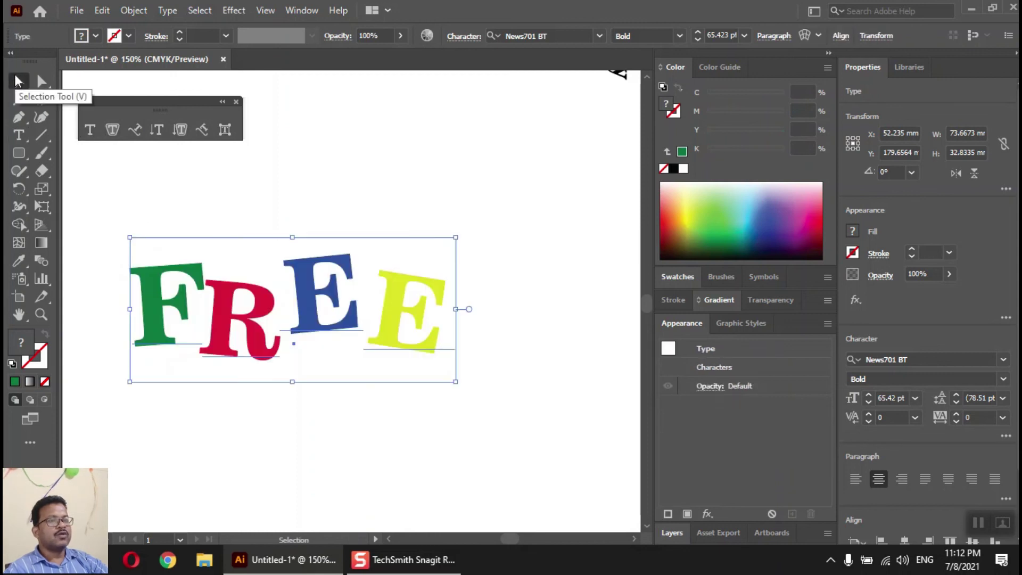